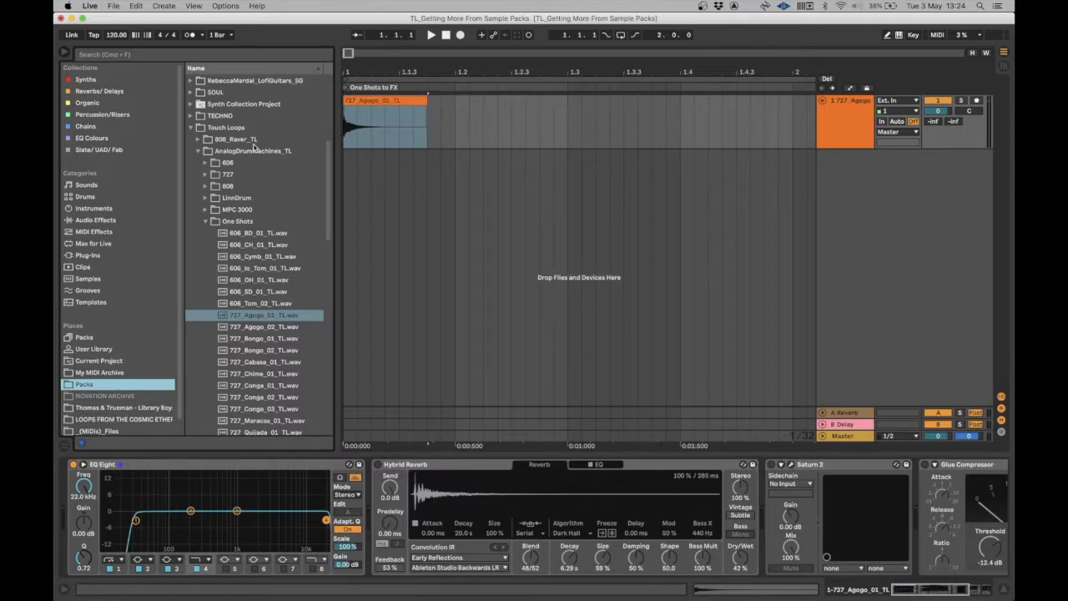
- Preview the 727_Agogo_01_TL one-shot in the browser and play its clip in the arrangement
left_click(301, 318)
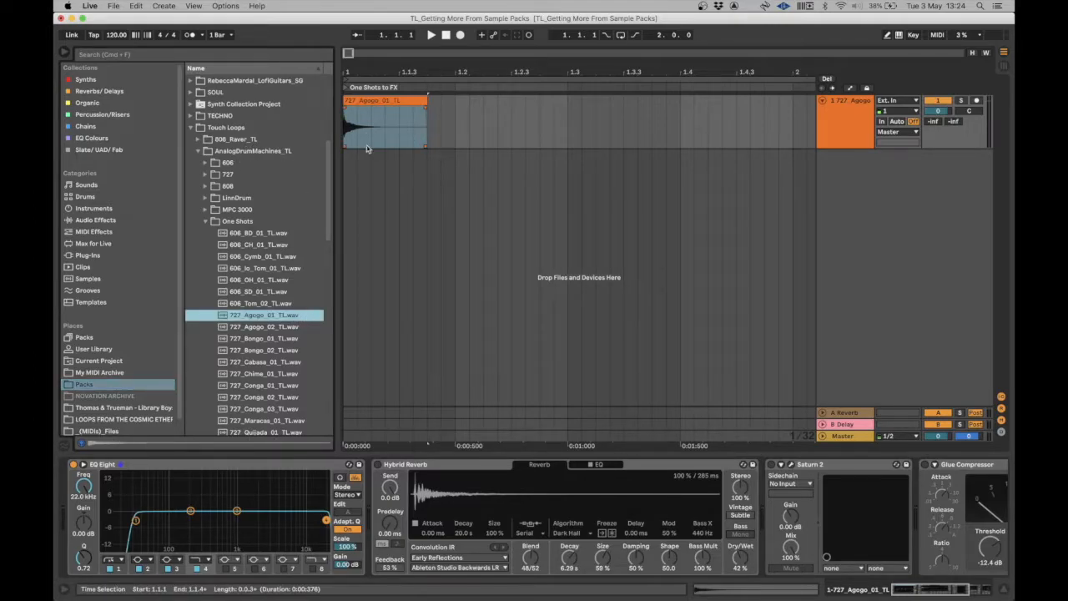
left_click(388, 101)
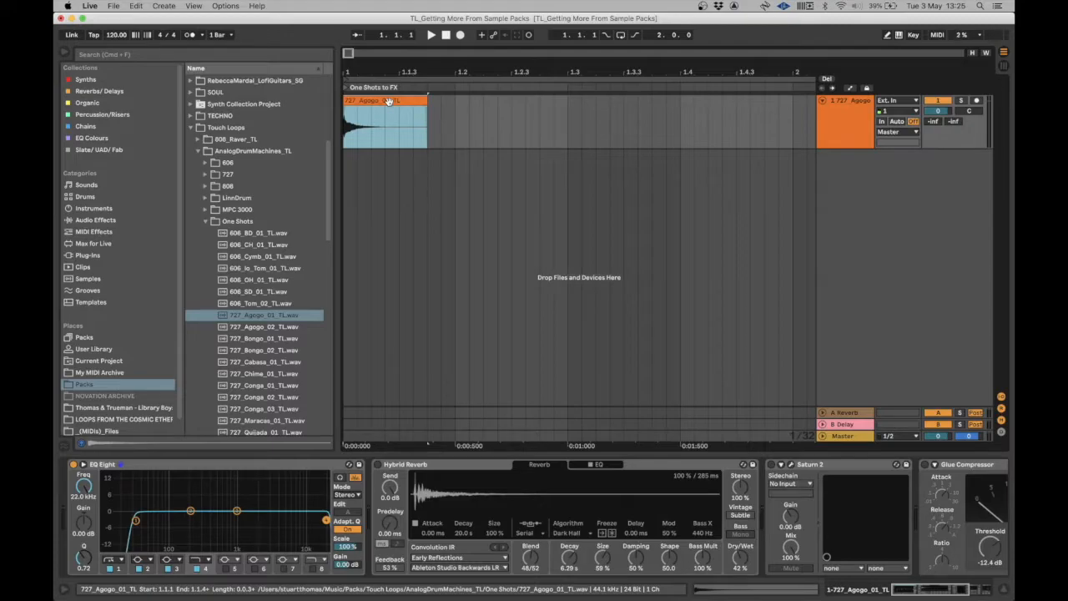
left_click(365, 100)
key("space")
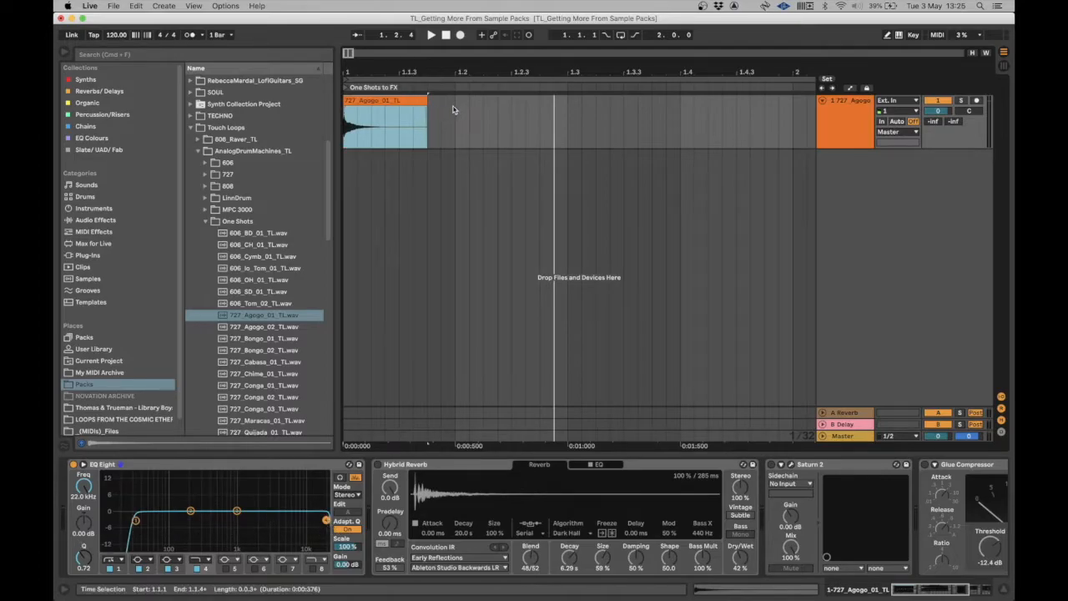
- Loop the first beat of the arrangement and lower EQ Eight's high cut to about 7.26 kHz during playback
left_click_drag(453, 110, 325, 109)
key("super+l")
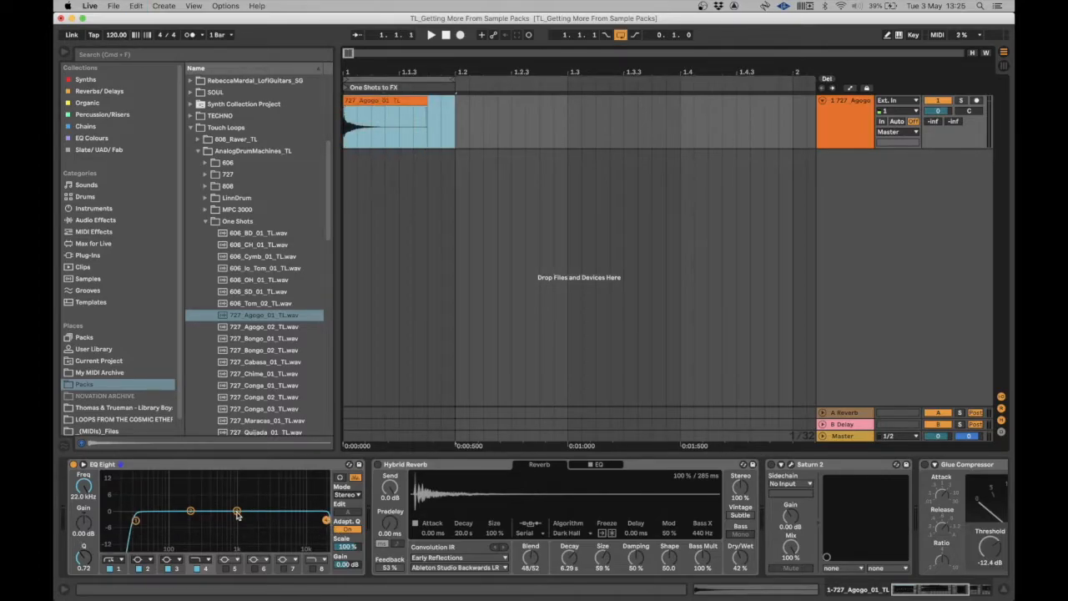
key("space")
left_click_drag(326, 520, 293, 519)
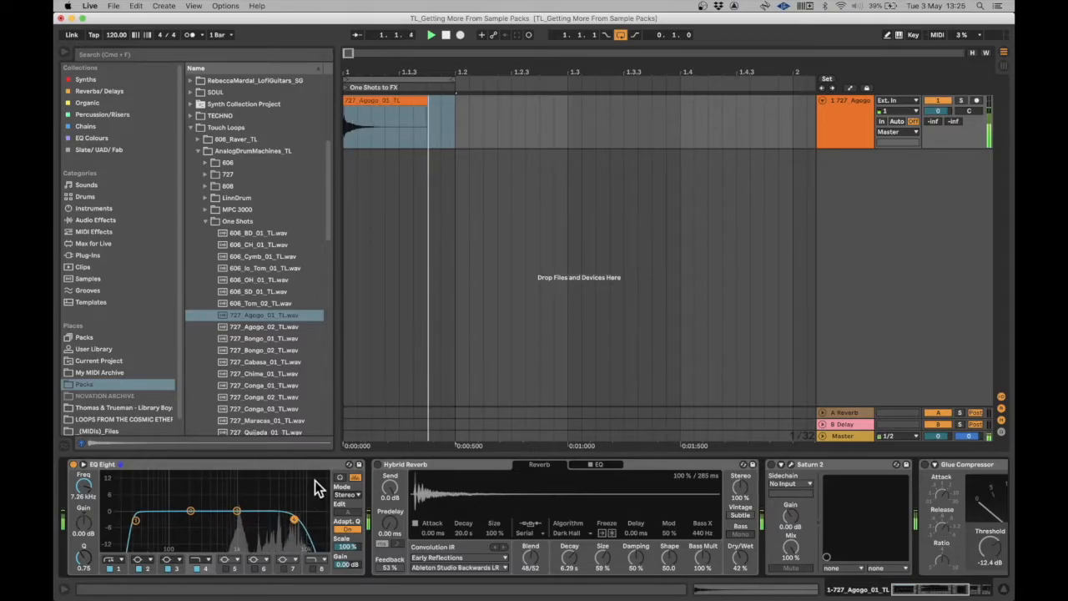
- Turn on Hybrid Reverb and extend the arrangement loop to three beats, ending at 1.4
left_click(377, 464)
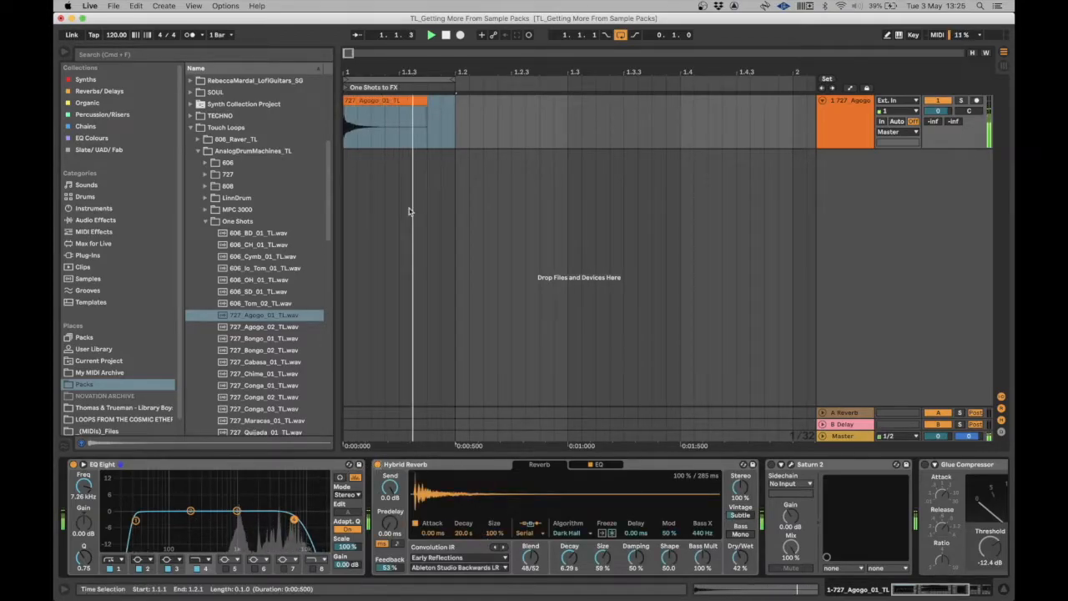
left_click_drag(452, 77, 679, 71)
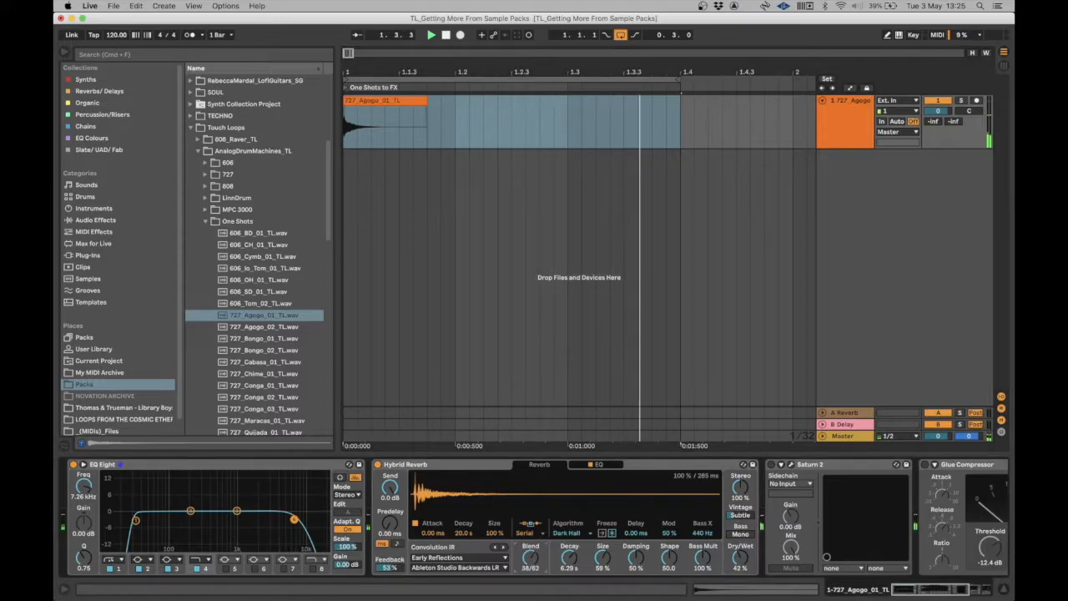
- Shift the reverb blend to about 55/45 and audition the Quartz, Shimmer and Tides algorithms before returning to Dark Hall
left_click_drag(531, 559, 531, 536)
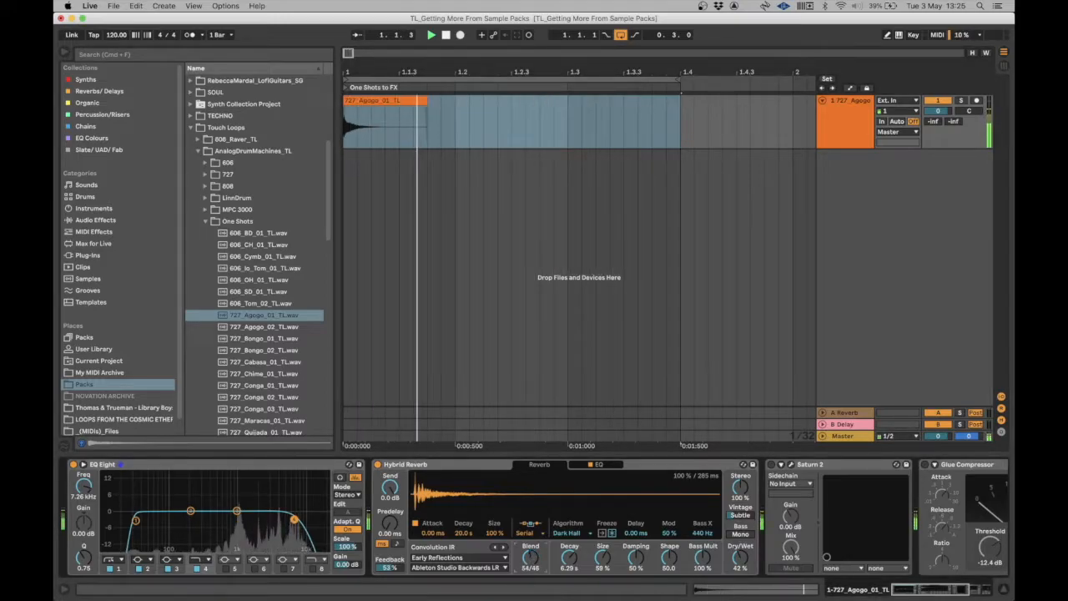
left_click(567, 533)
left_click(567, 551)
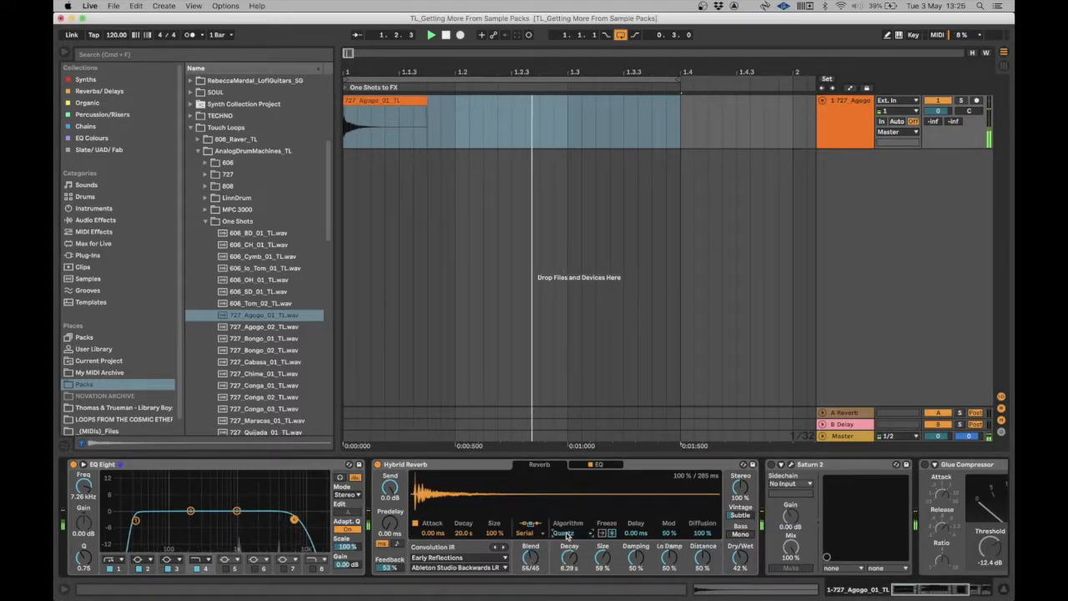
left_click(567, 534)
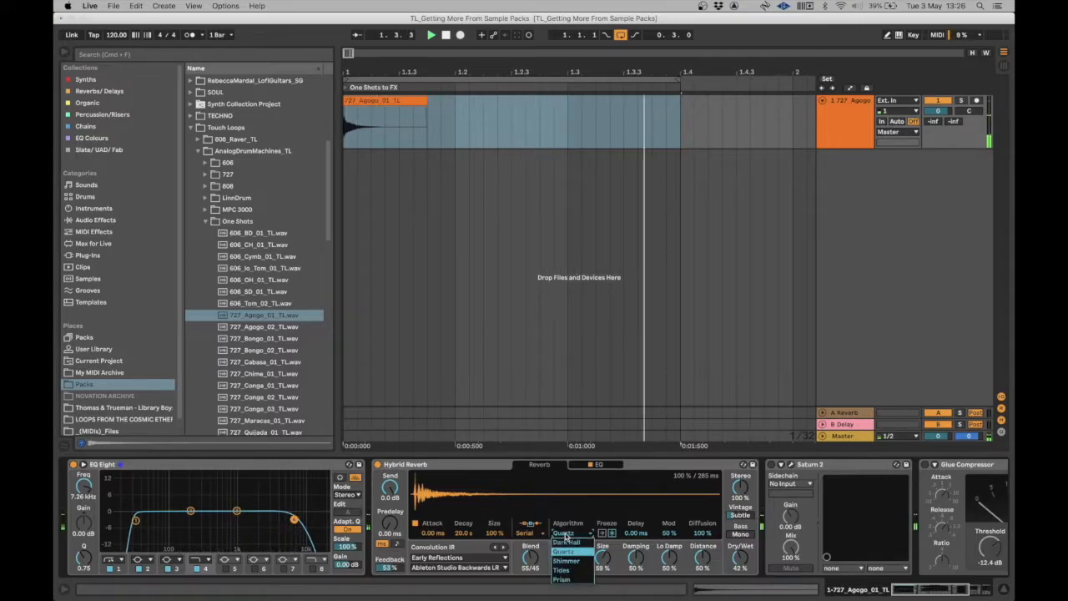
left_click(566, 560)
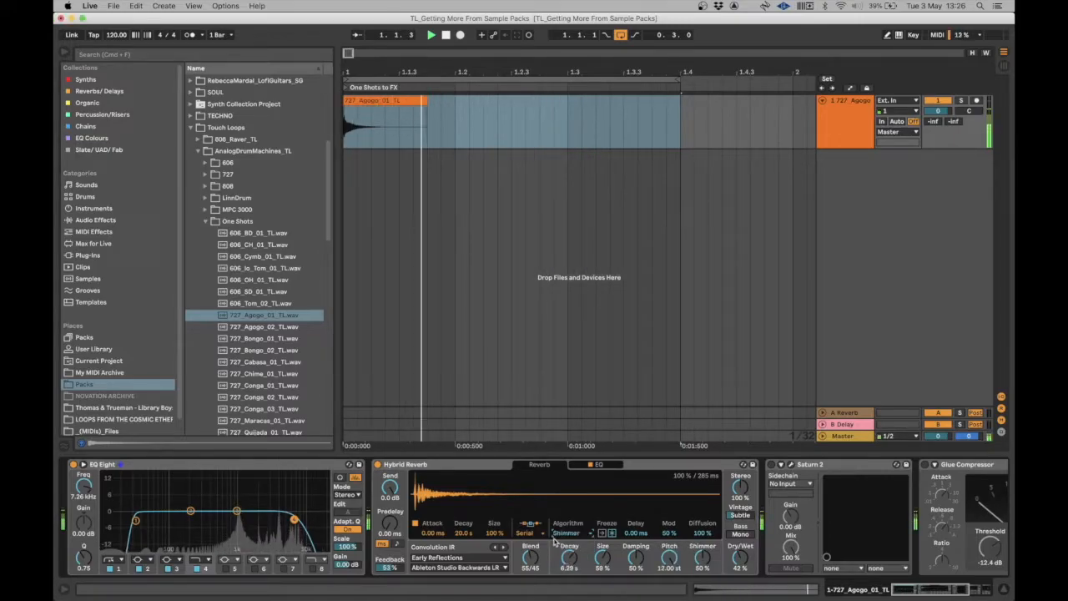
left_click(566, 534)
left_click(567, 536)
left_click(567, 537)
left_click(568, 570)
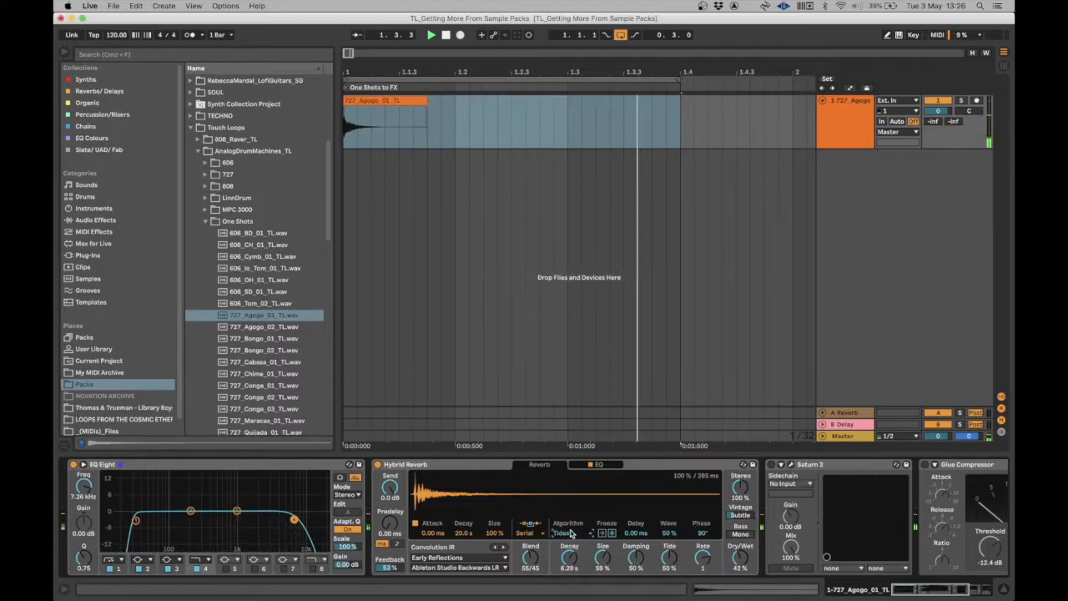
left_click(570, 534)
left_click(556, 540)
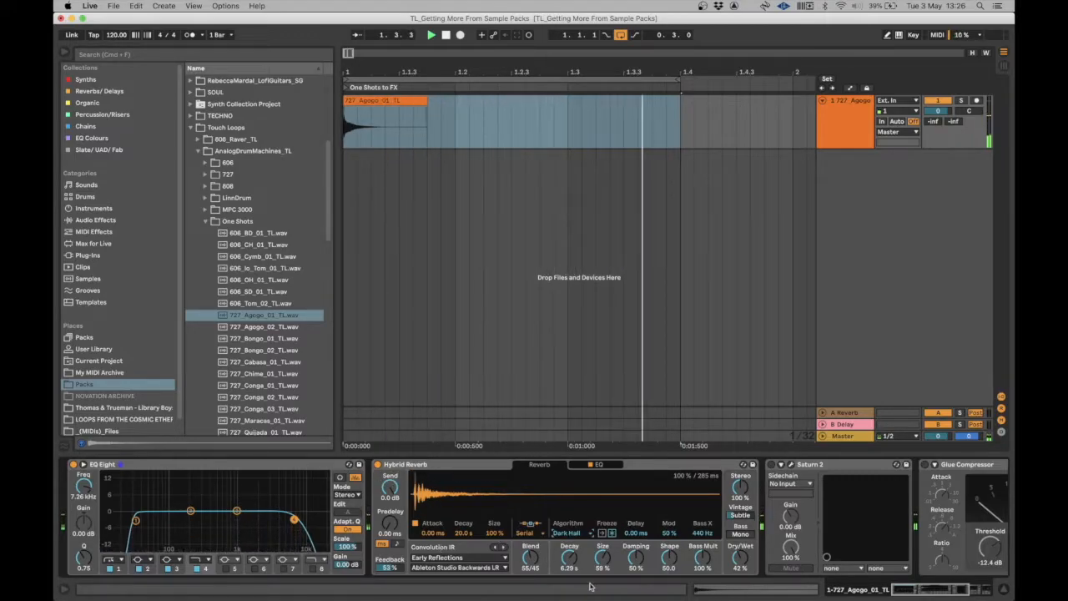
- Compare Hybrid Reverb's blend at 100/0 and 0/100, settle on 50/50, and set its feedback to 52%
left_click_drag(532, 561, 531, 597)
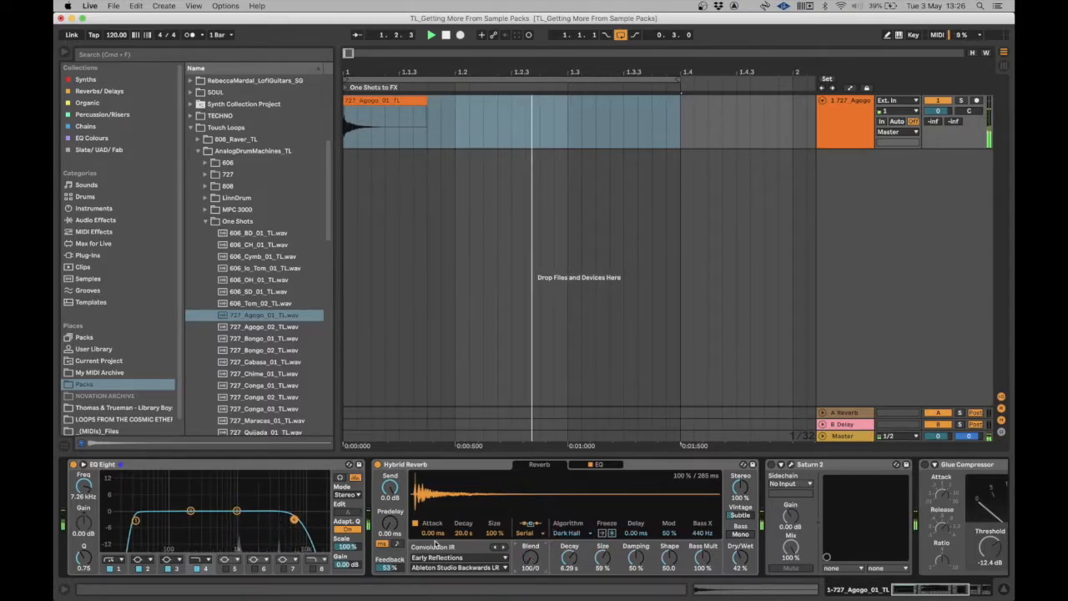
left_click_drag(531, 560, 531, 480)
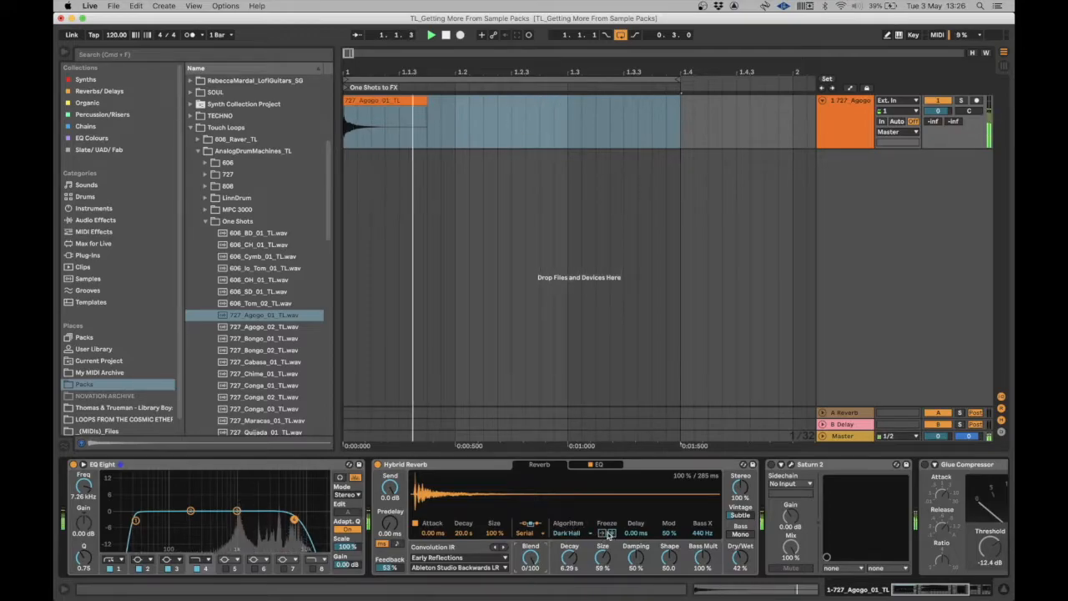
left_click_drag(532, 557, 535, 565)
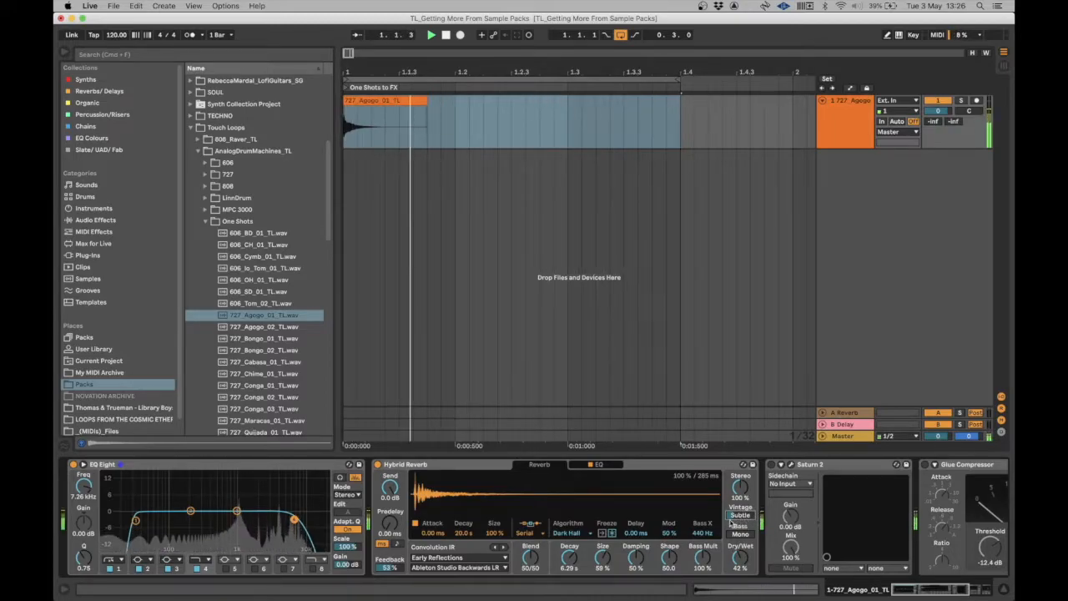
left_click_drag(390, 568, 390, 569)
left_click(388, 527)
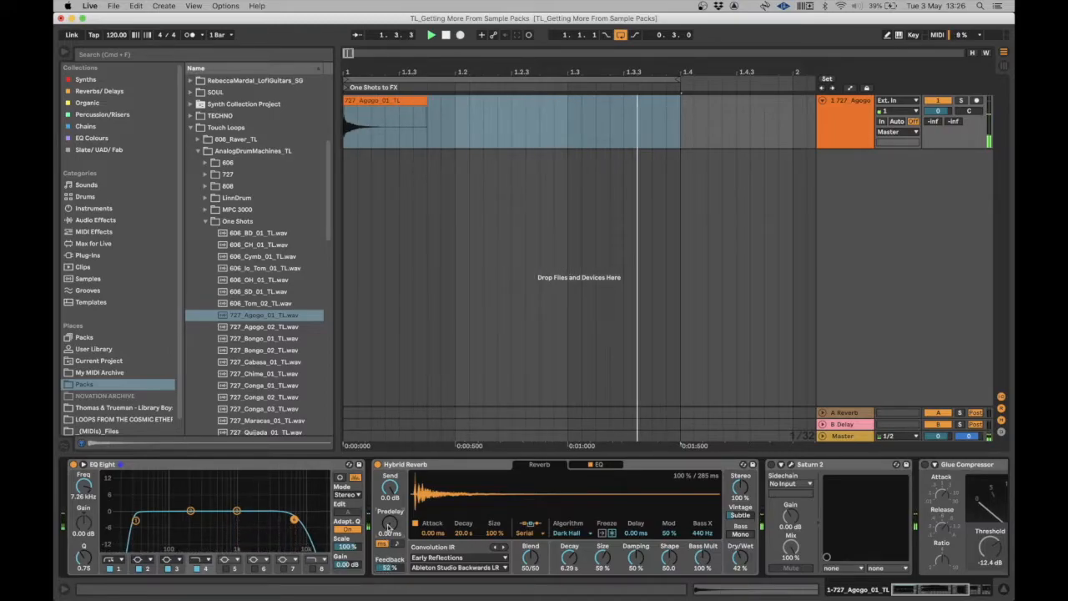
- Lower the high cut in Hybrid Reverb's EQ to about 9.17 kHz and return to the reverb view
left_click(608, 468)
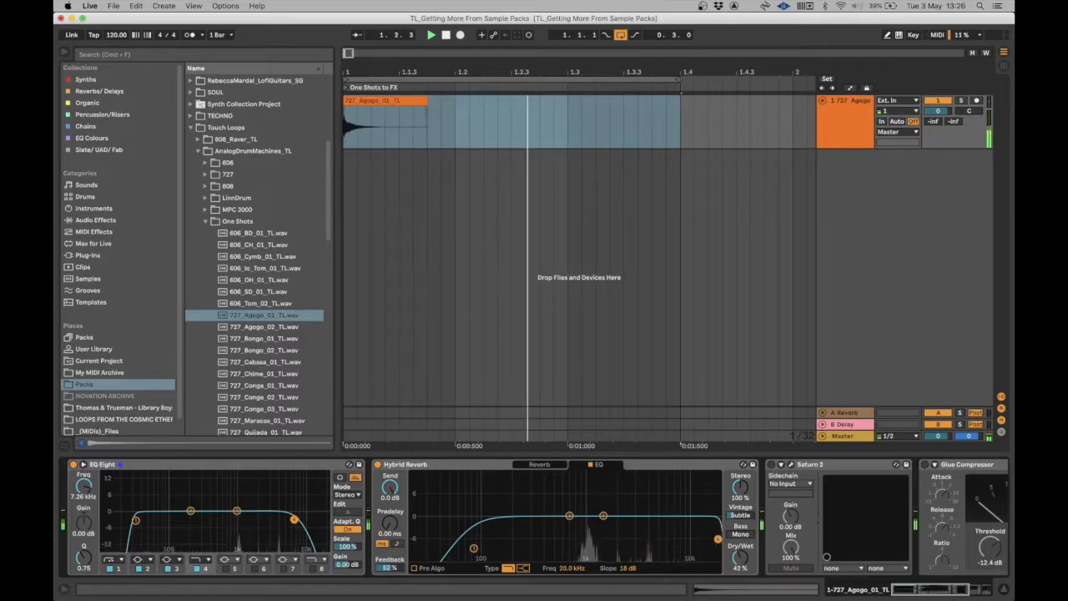
left_click_drag(718, 538, 684, 538)
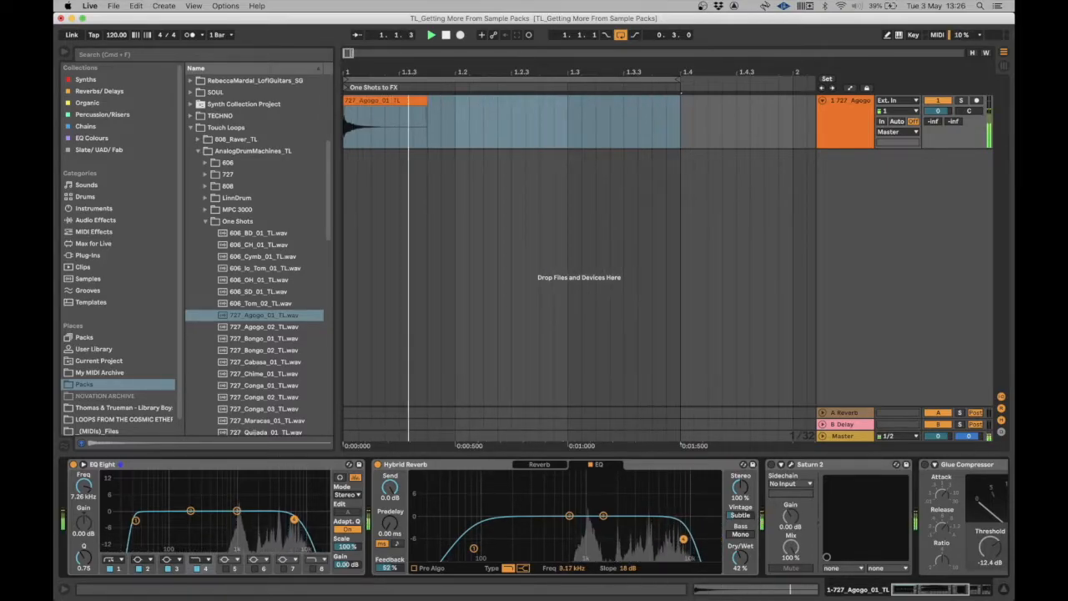
left_click(540, 465)
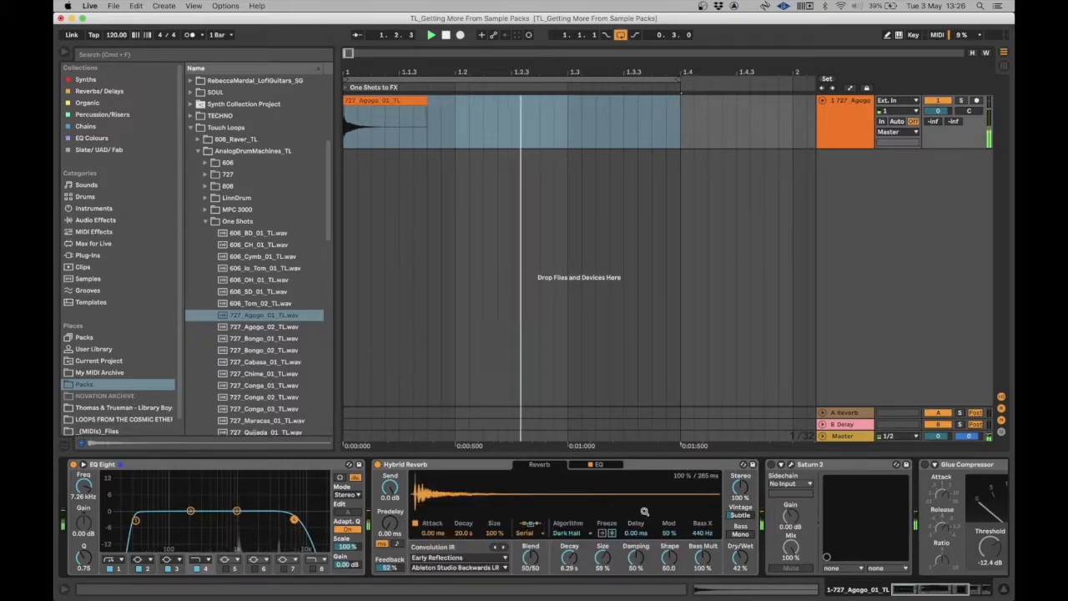
- Turn on Saturn 2, open its plug-in window and move the window over the arrangement
scroll(645, 511, "right", 5)
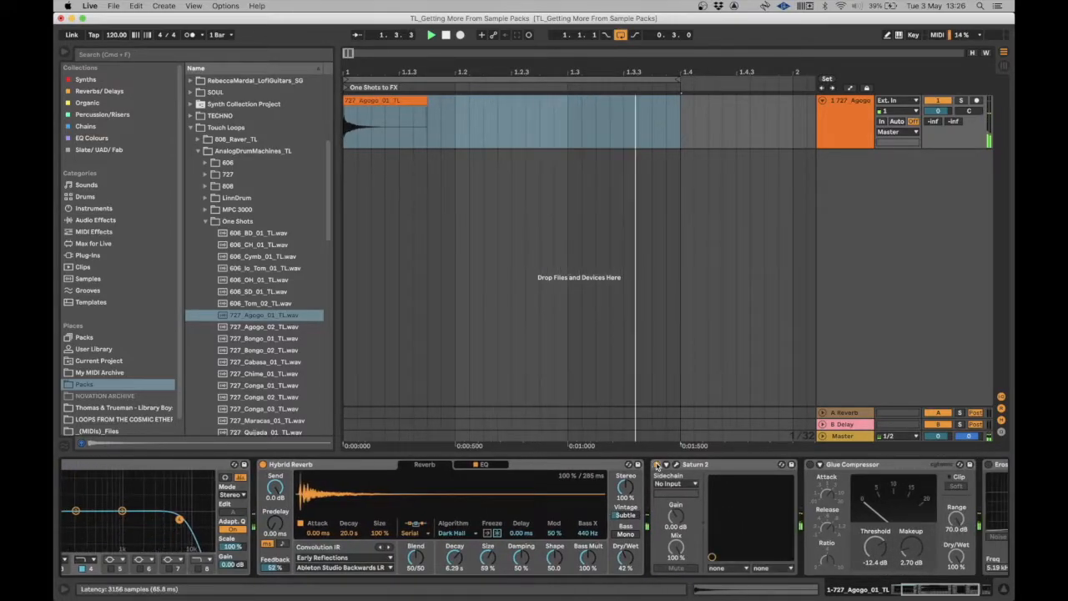
left_click(677, 464)
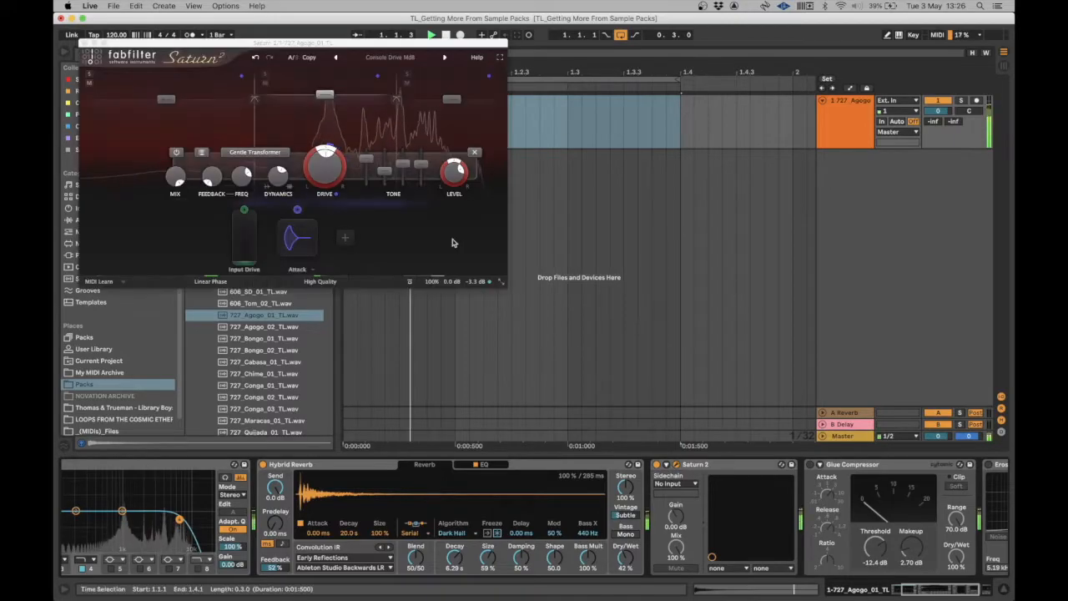
left_click_drag(271, 42, 551, 171)
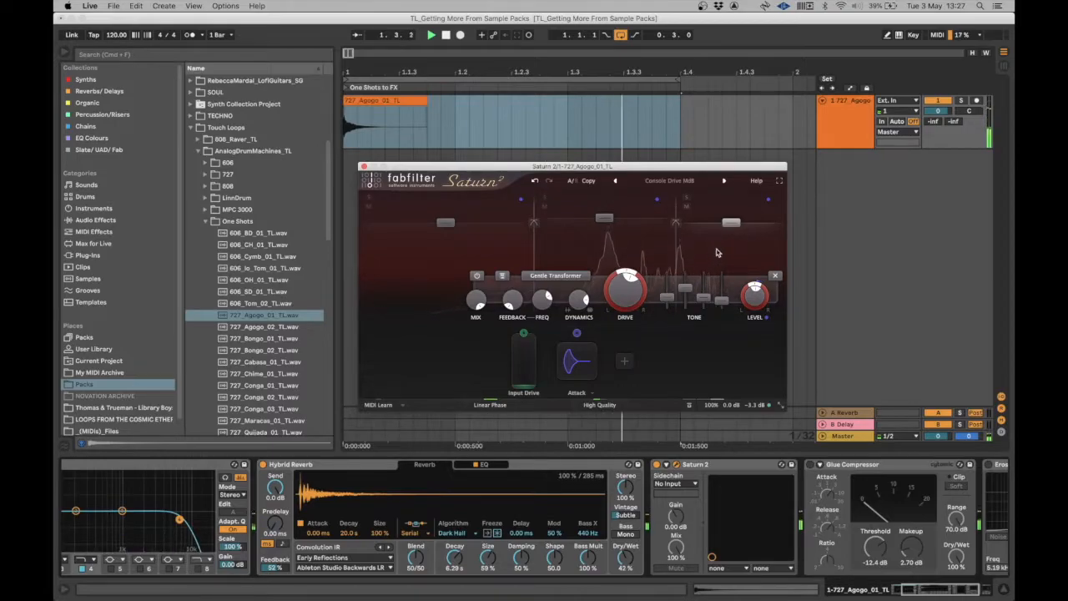
- Lower the high and low bands in Saturn 2, then close the plug-in window
left_click_drag(732, 222, 734, 240)
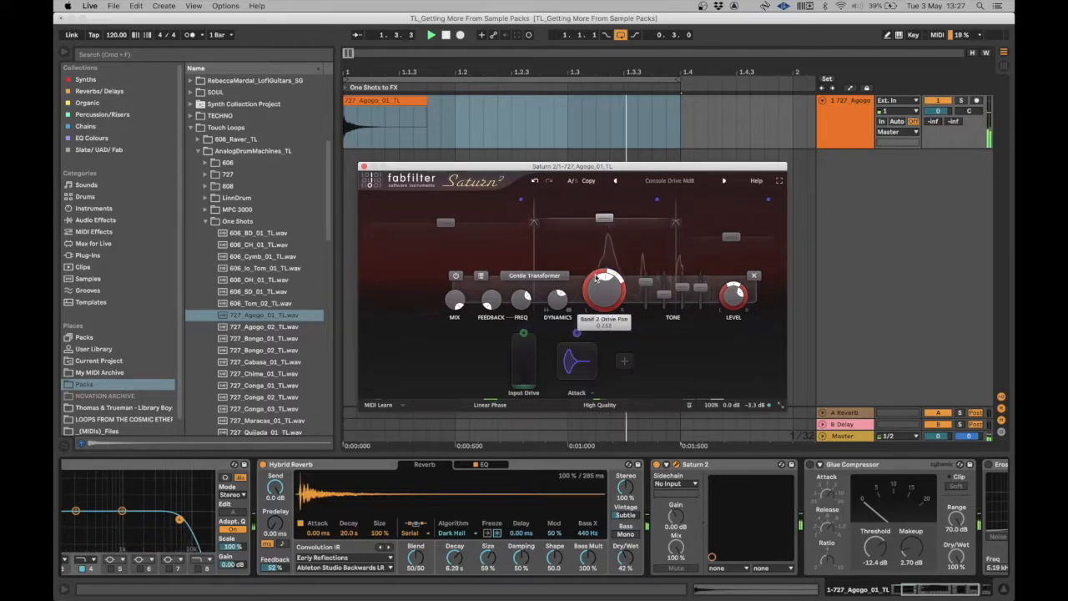
left_click_drag(446, 224, 446, 248)
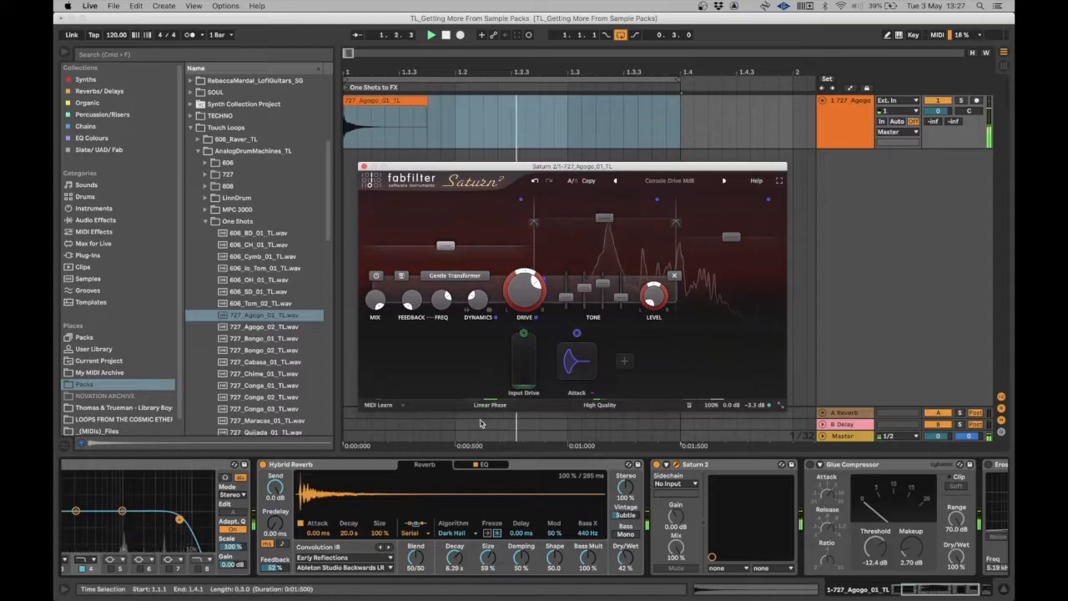
left_click_drag(520, 366, 520, 349)
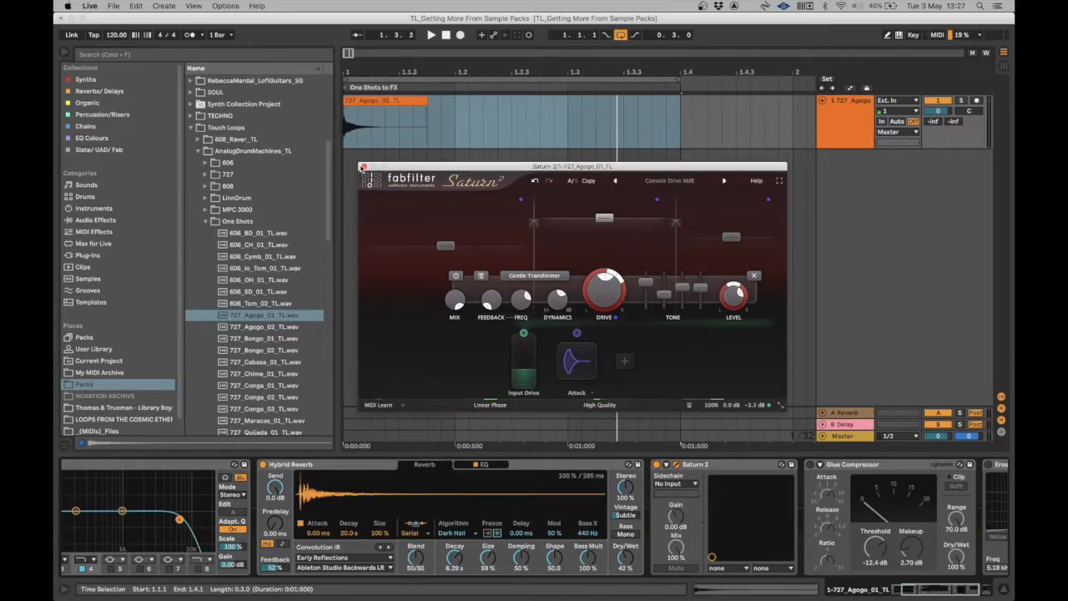
left_click(363, 166)
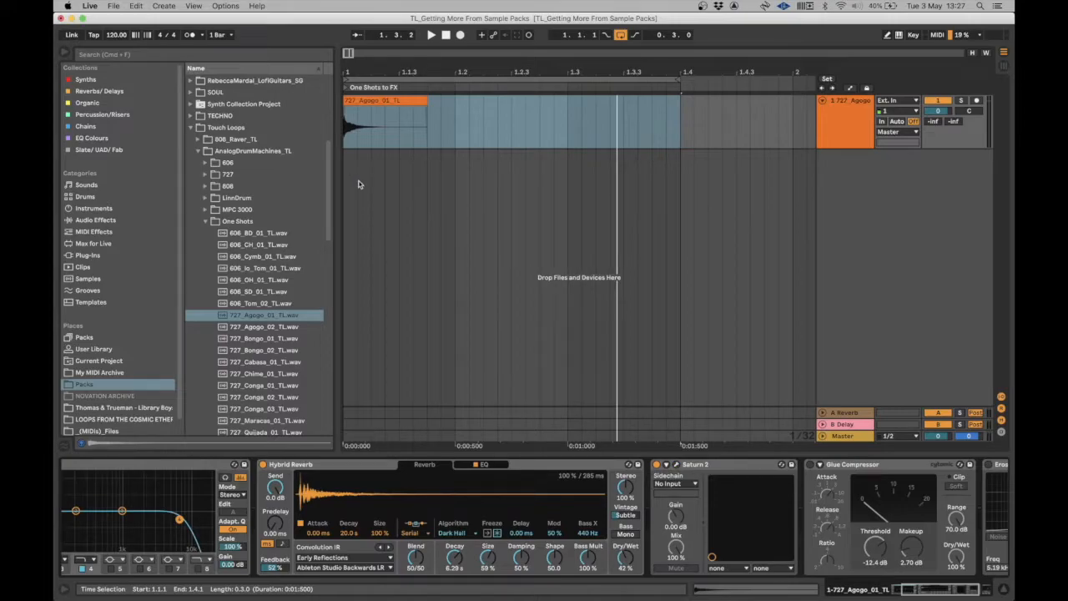
- Turn on the Glue Compressor and lower its threshold to -17.8 dB during playback
left_click(892, 464)
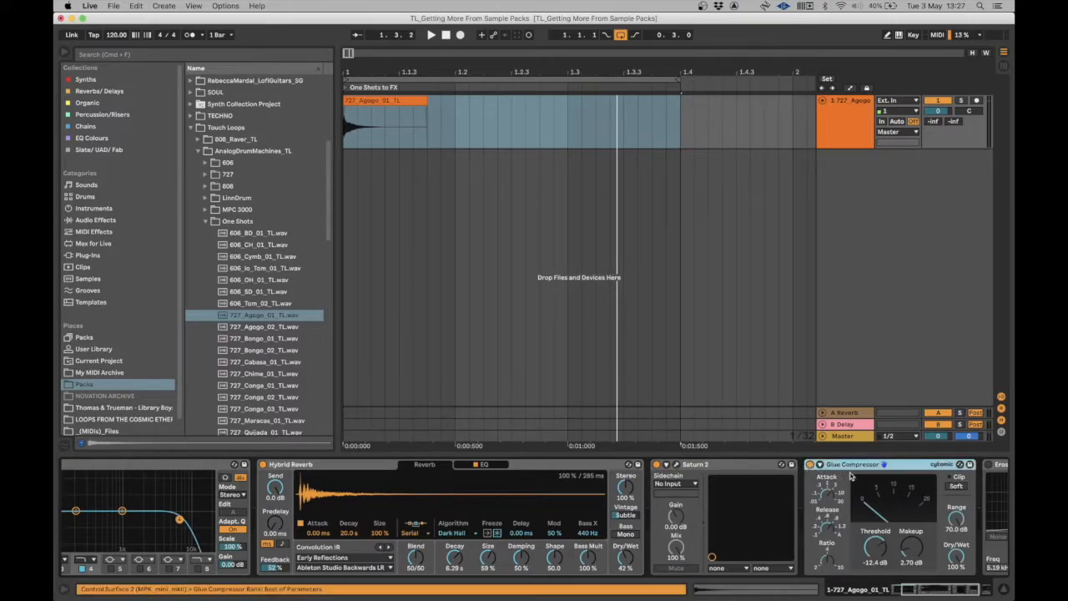
key("space")
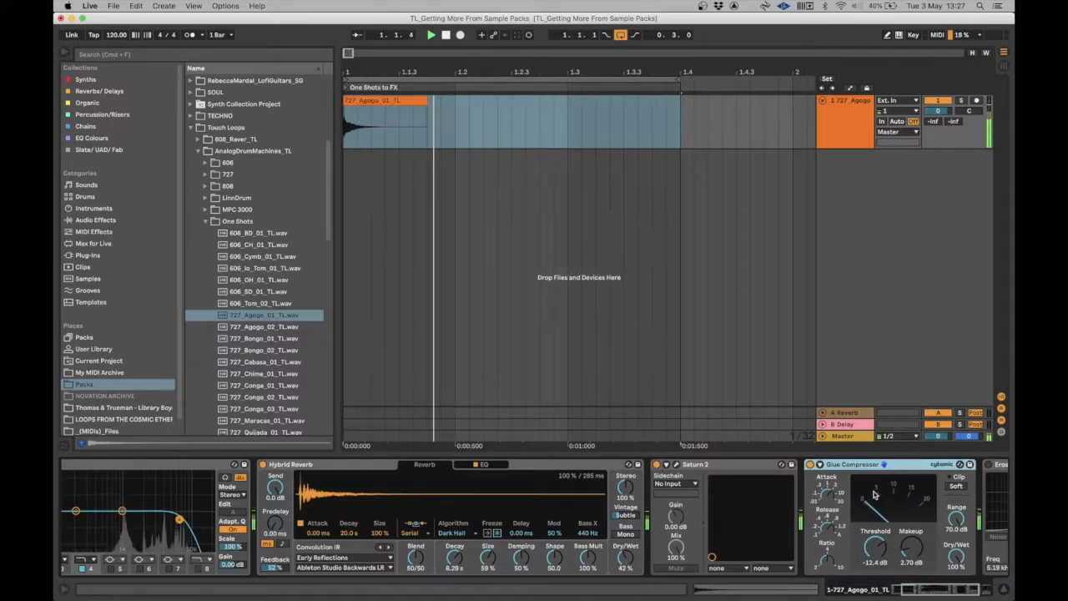
left_click_drag(883, 551, 882, 582)
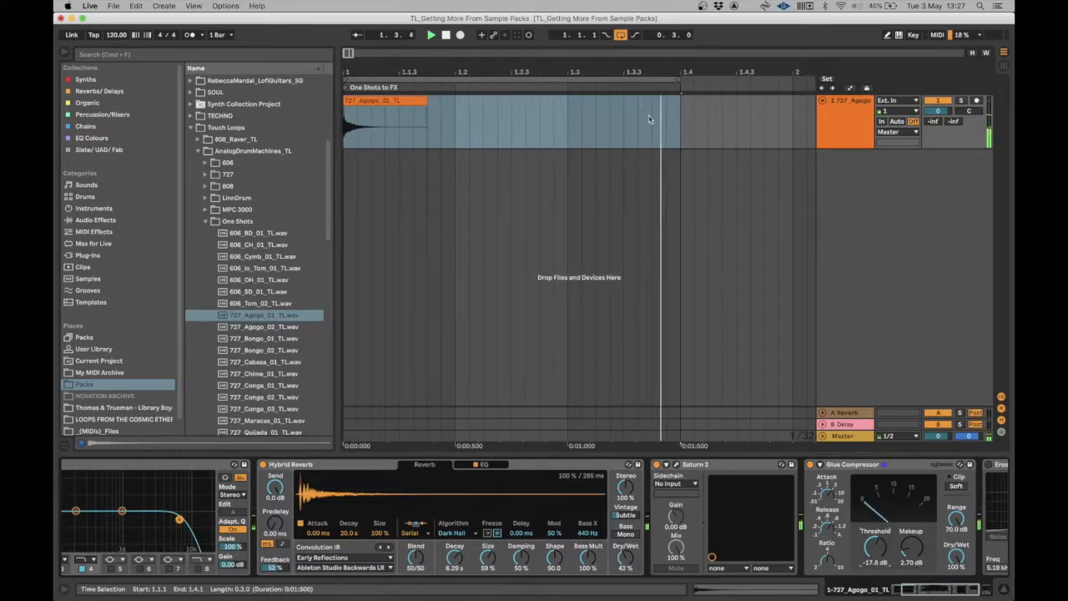
- Set Erosion's wide noise to about 5.35 kHz with an amount of 28.6, and stop playback
scroll(896, 578, "right", 3)
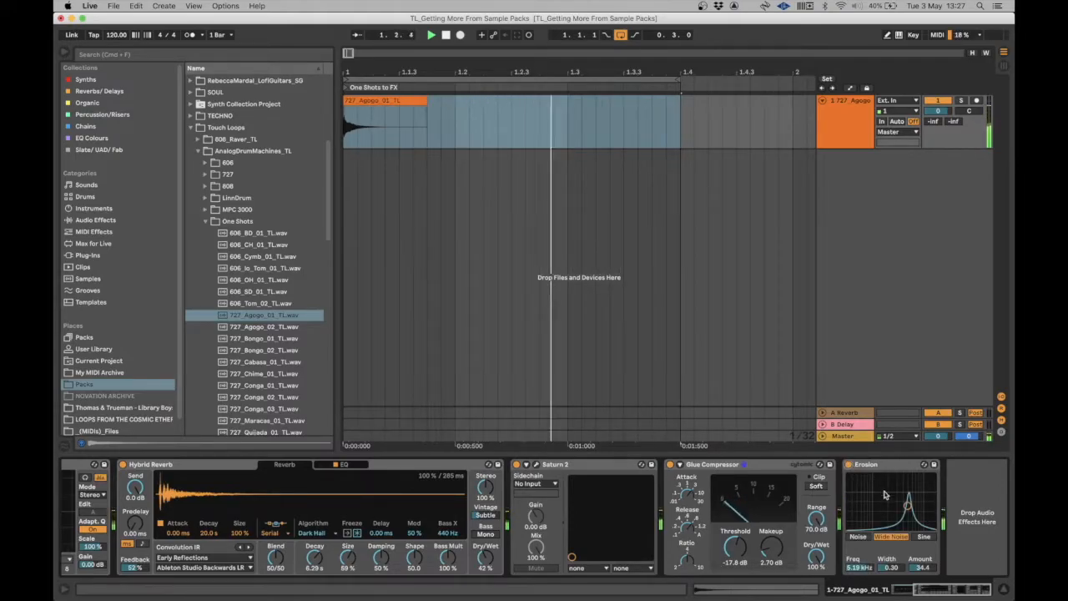
left_click_drag(908, 505, 909, 510)
left_click(460, 290)
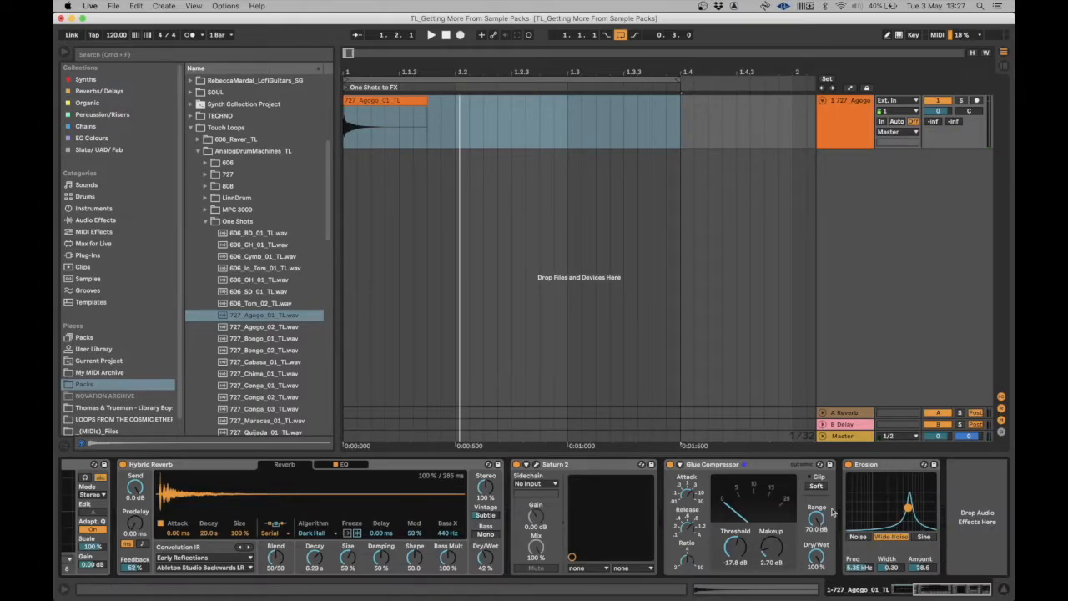
- Review the device chain from EQ Eight through Erosion and select the 727_Agogo track
scroll(244, 557, "left", 5)
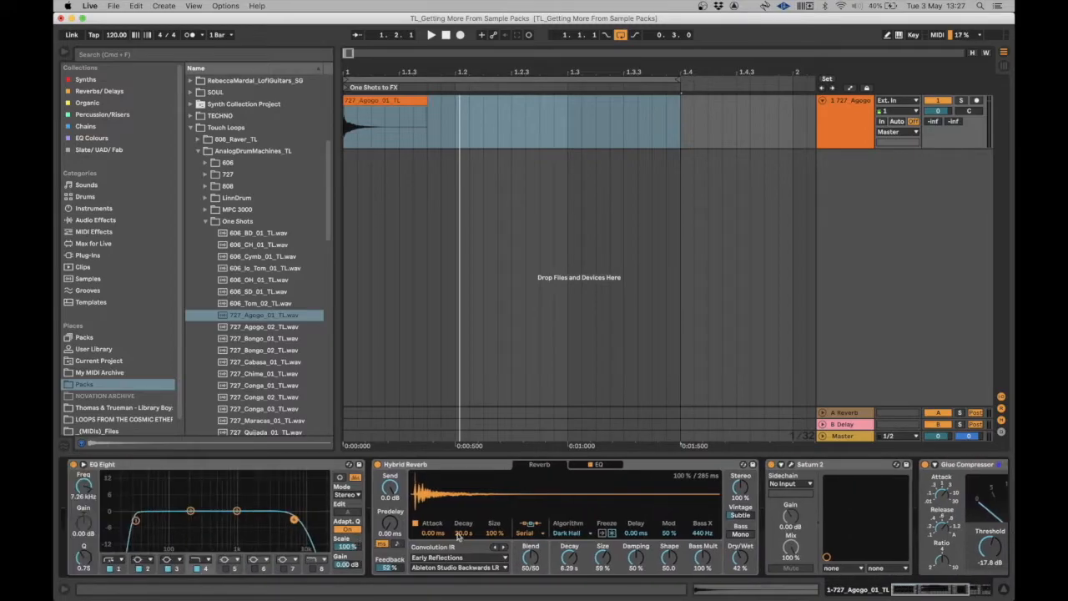
scroll(807, 518, "right", 5)
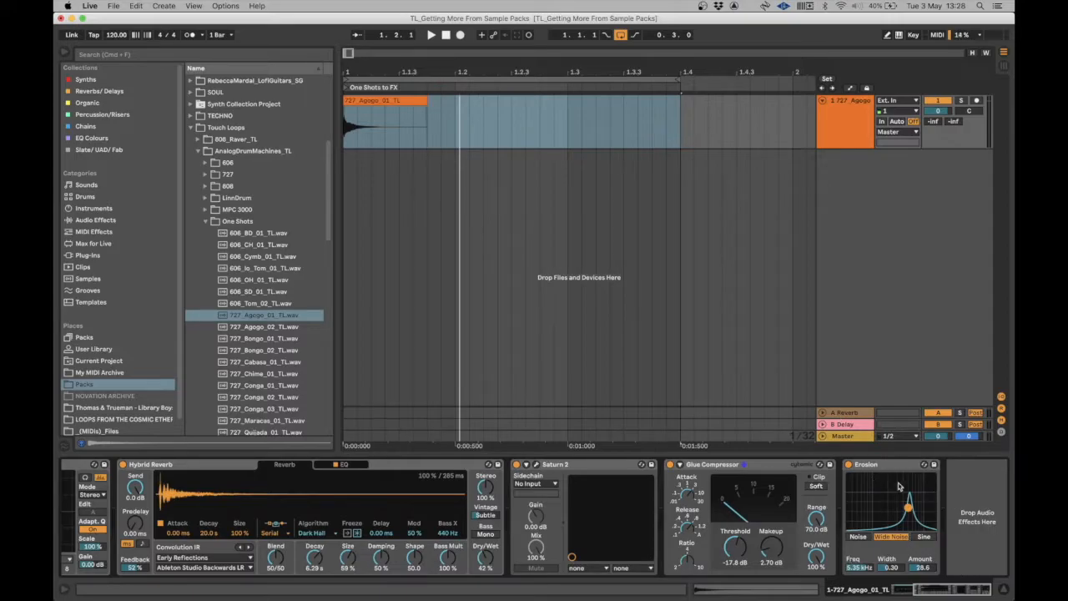
left_click(849, 130)
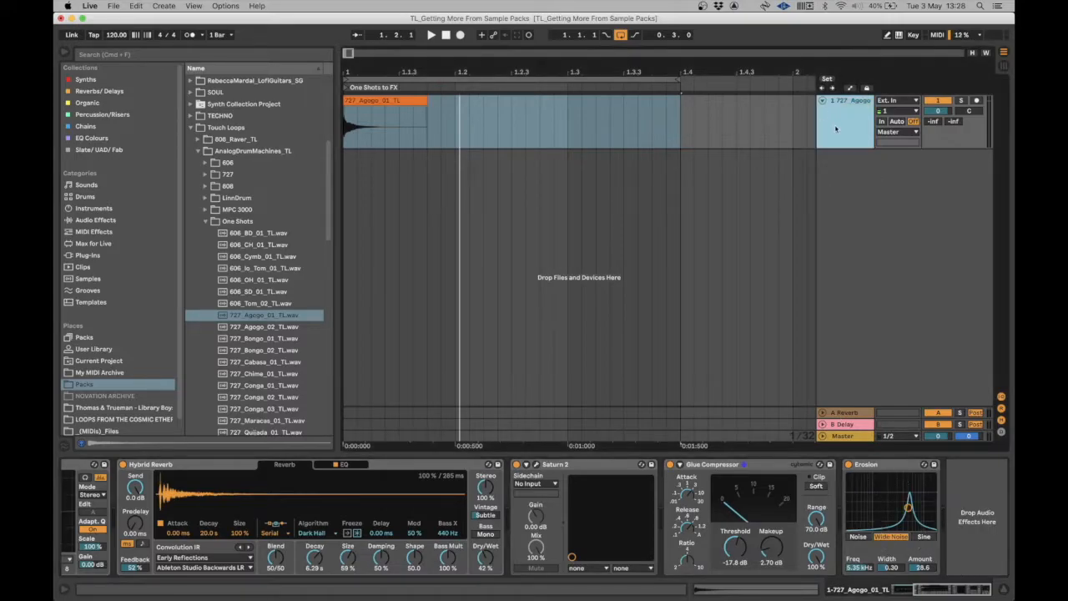
- Freeze the 727_Agogo track and place the insert marker in the empty area after its freeze tail
right_click(849, 130)
left_click(867, 180)
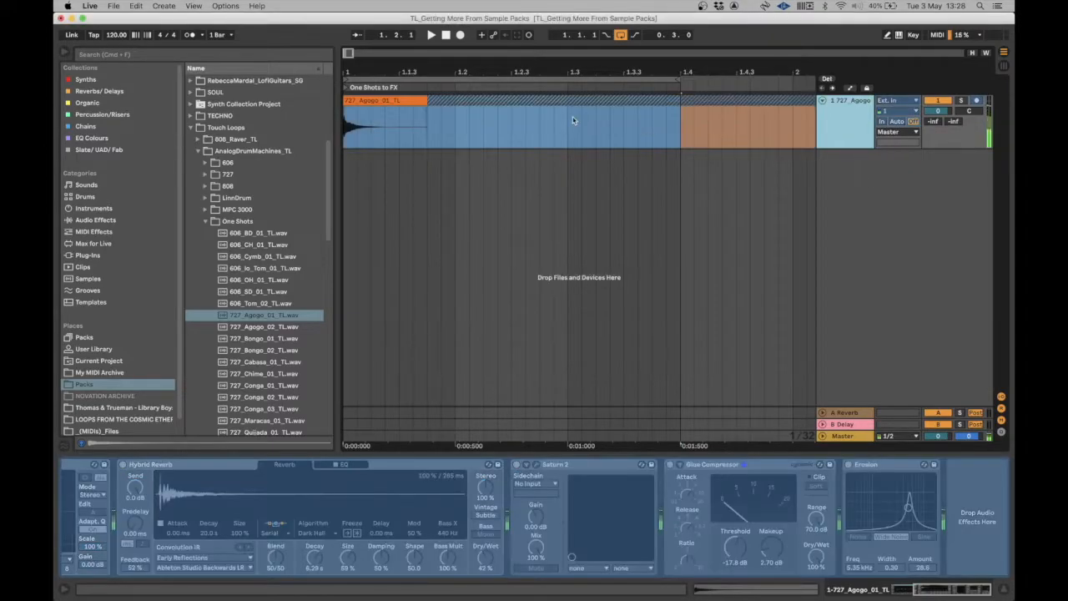
left_click_drag(593, 65, 593, 12)
left_click(645, 127)
- Insert a new audio track below the frozen track and copy the frozen clip with its freeze tail to bar 1 there
left_click(838, 135)
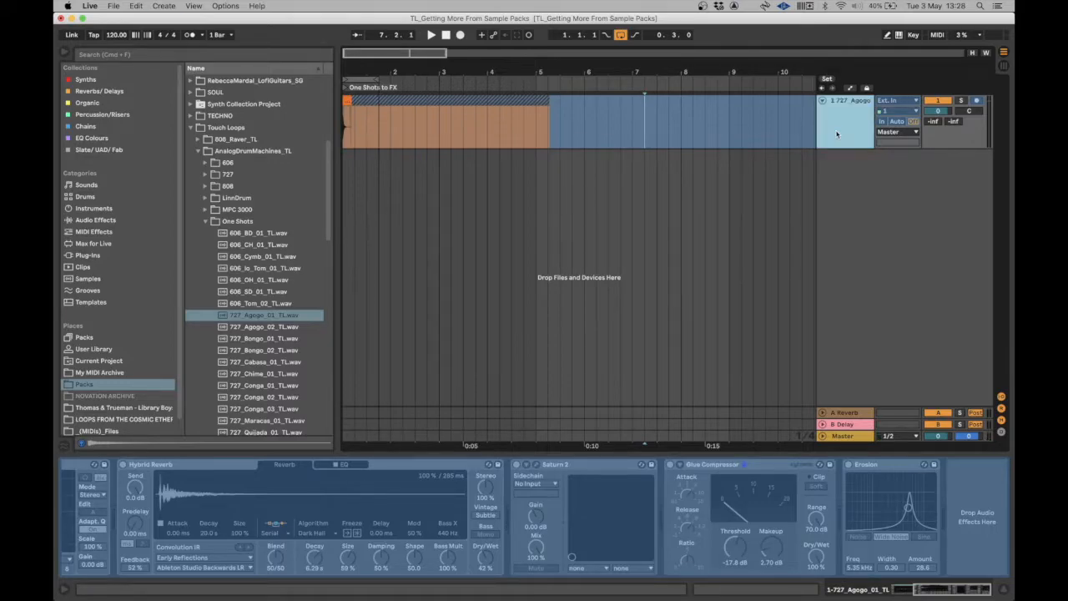
key("super+t")
left_click(841, 190)
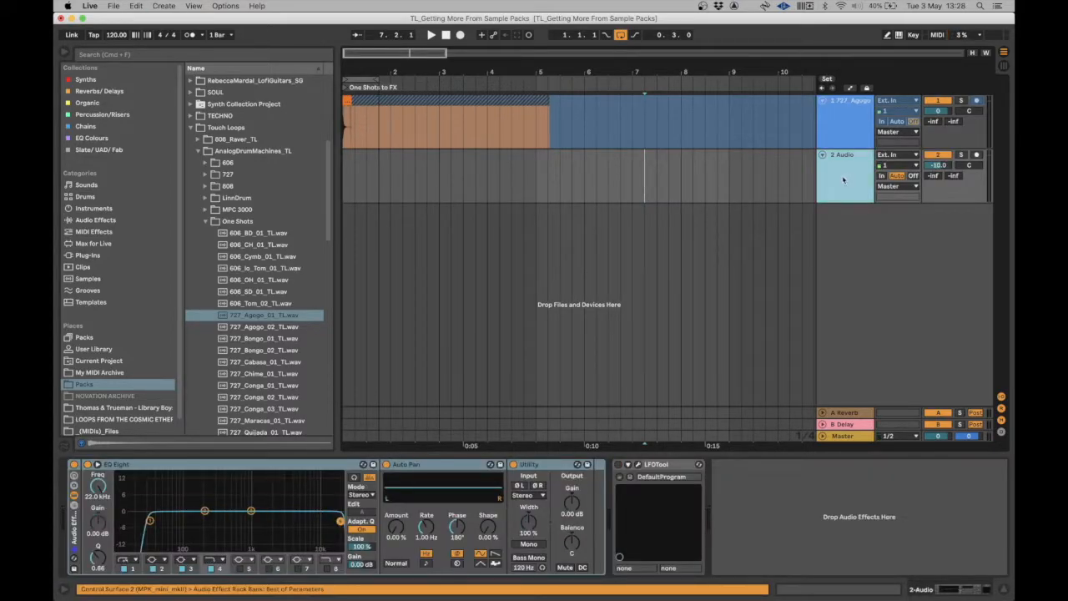
scroll(538, 106, "left", 1)
left_click_drag(576, 104, 315, 113)
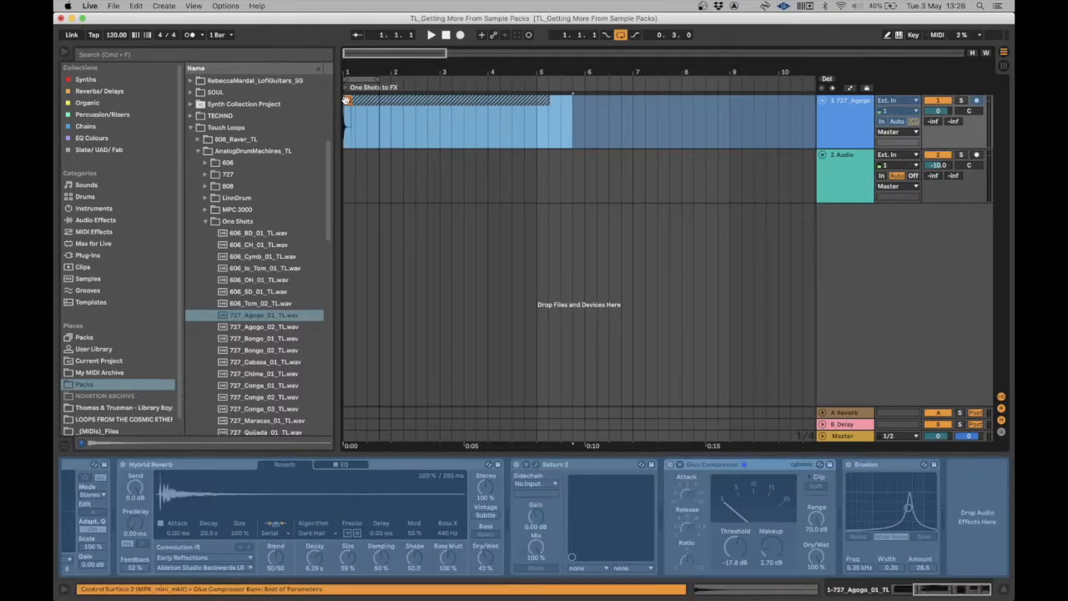
left_click_drag(346, 100, 346, 163)
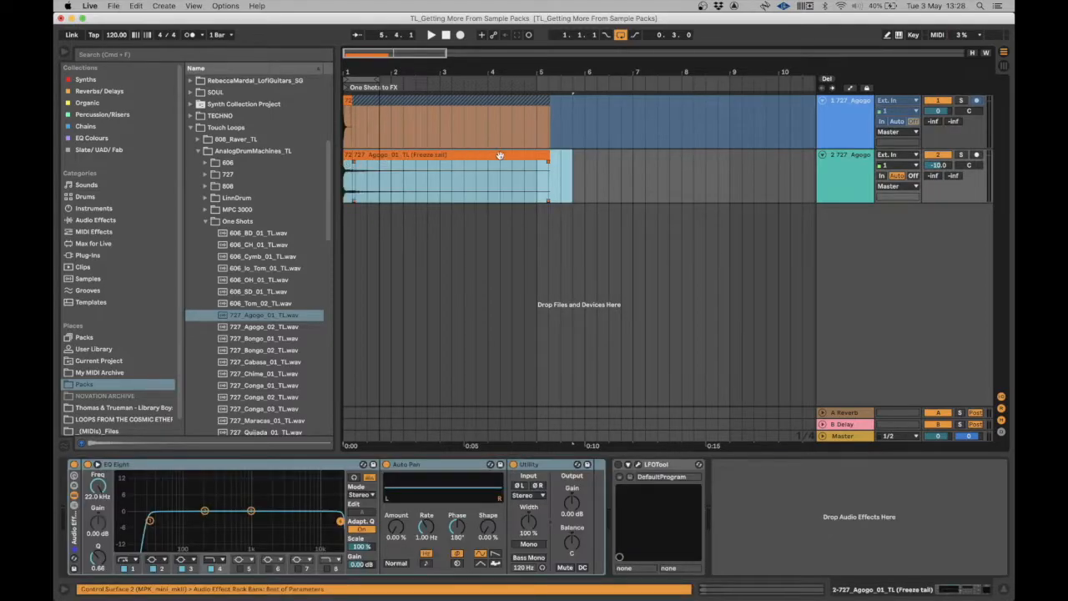
left_click(598, 199)
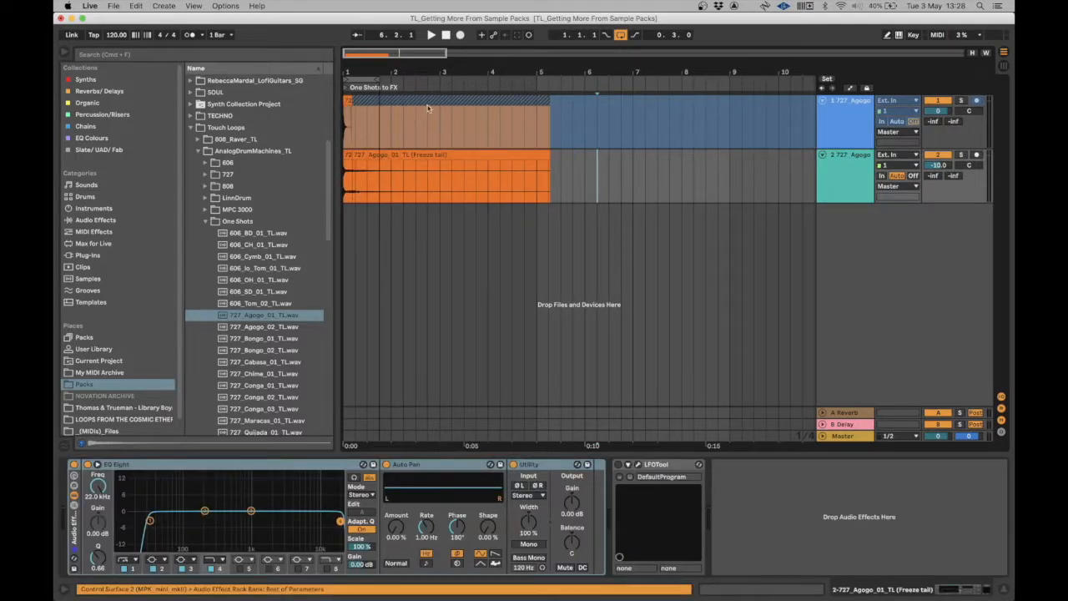
- Deactivate the original frozen 727_Agogo track and look through its device chain
left_click(833, 127)
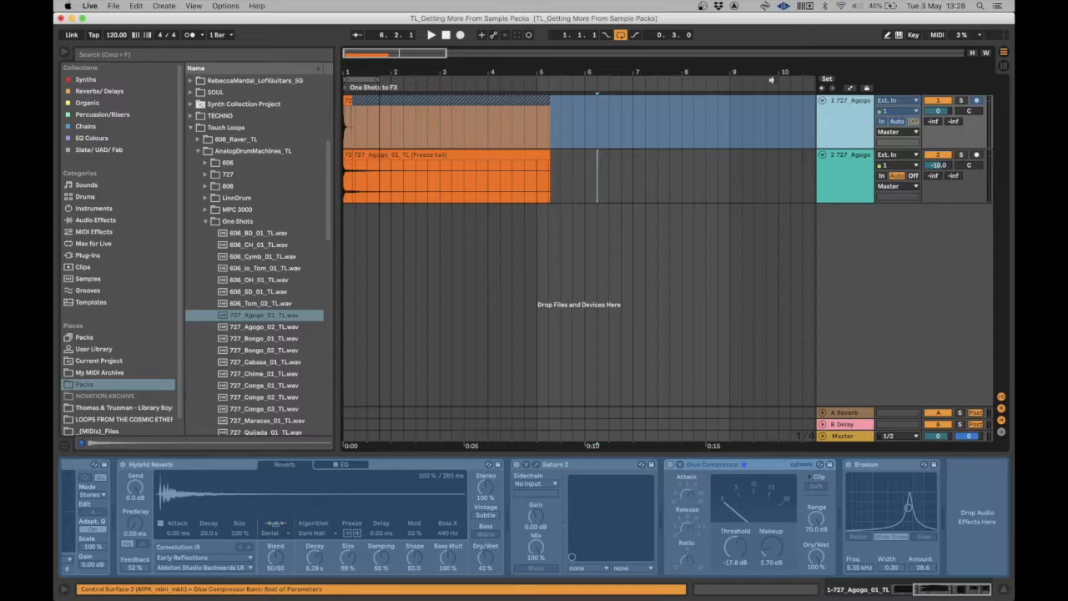
left_click(942, 101)
left_click(854, 129)
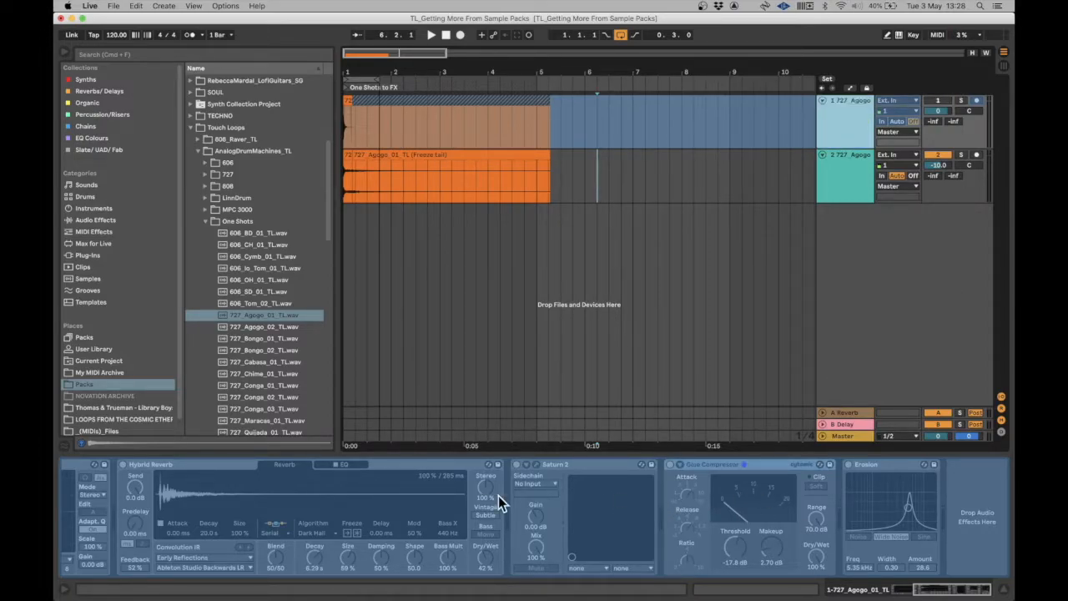
scroll(159, 524, "left", 4)
scroll(160, 523, "right", 4)
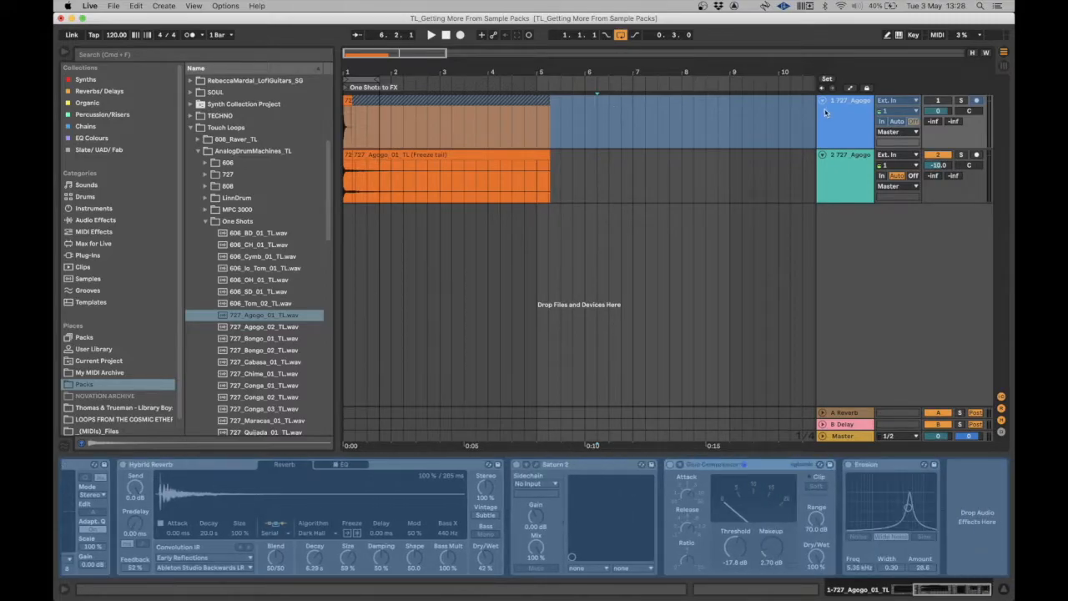
- Delete the default audio effect rack and LFOTool from the new second track
left_click(850, 175)
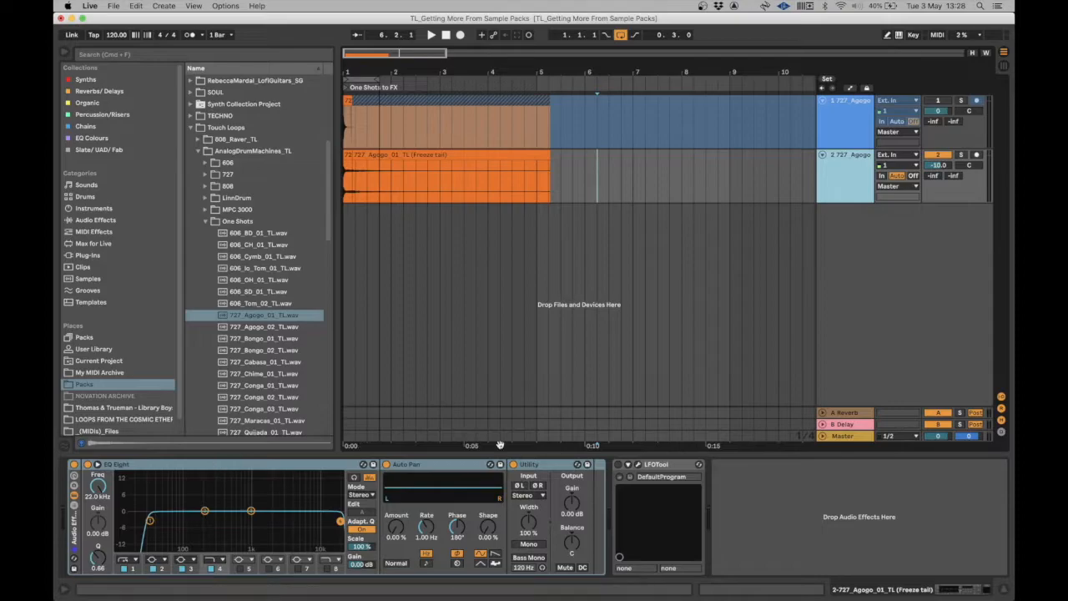
left_click(74, 541)
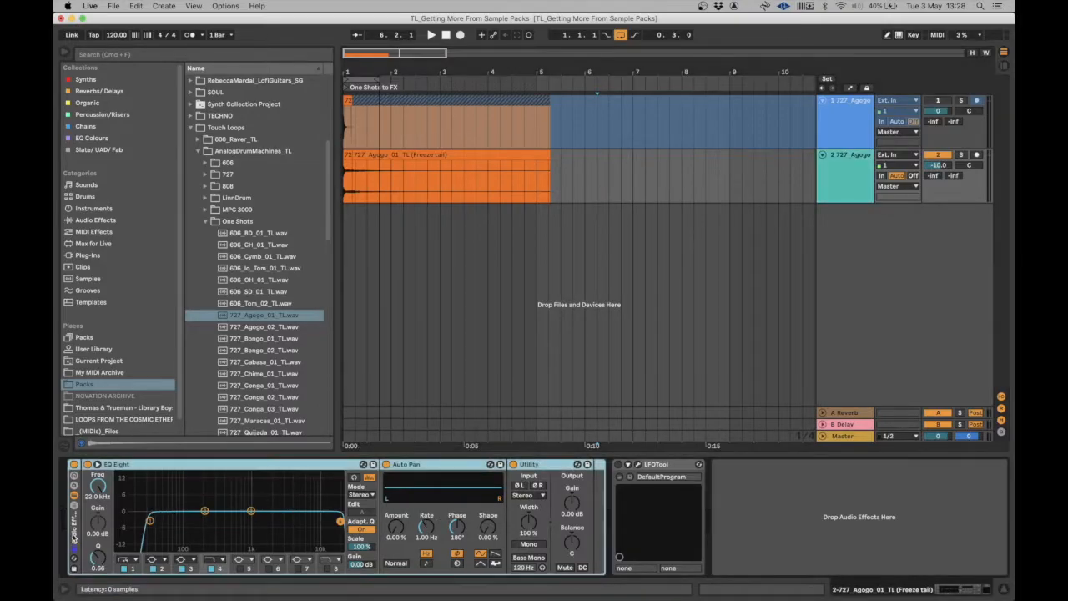
key("Delete")
key("Delete")
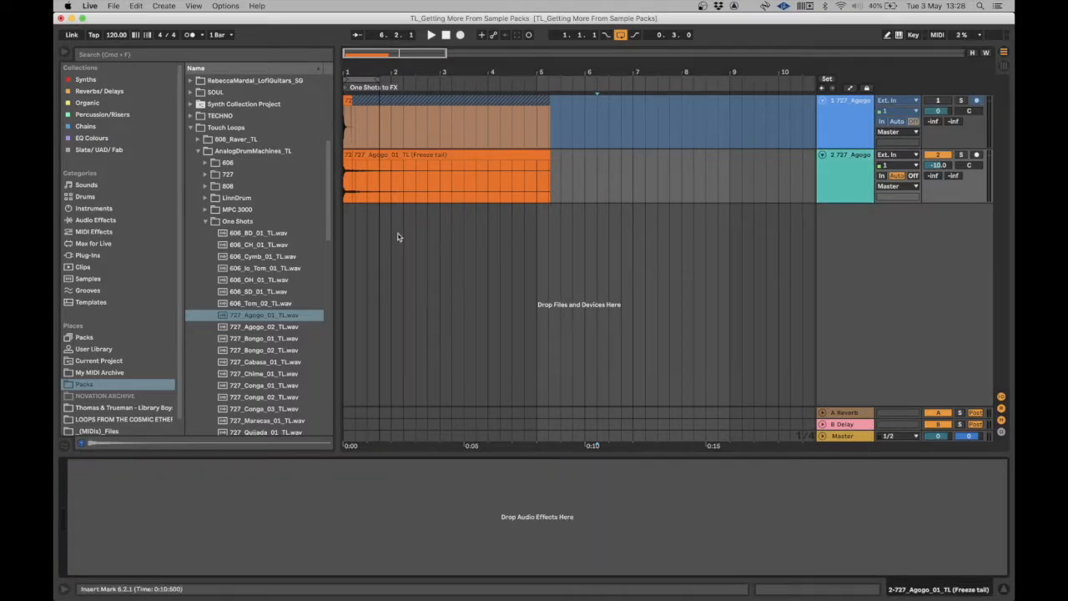
- Extend the end of the short frozen clip on track 2 over its freeze tail to about 5.2.3, making one continuous clip
left_click(345, 155)
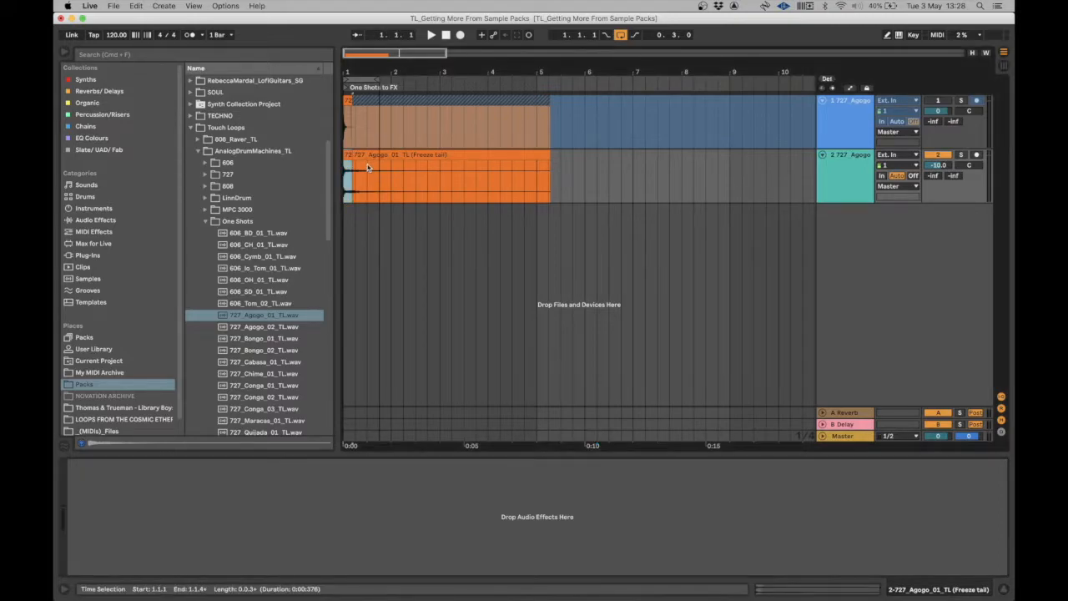
key("plus")
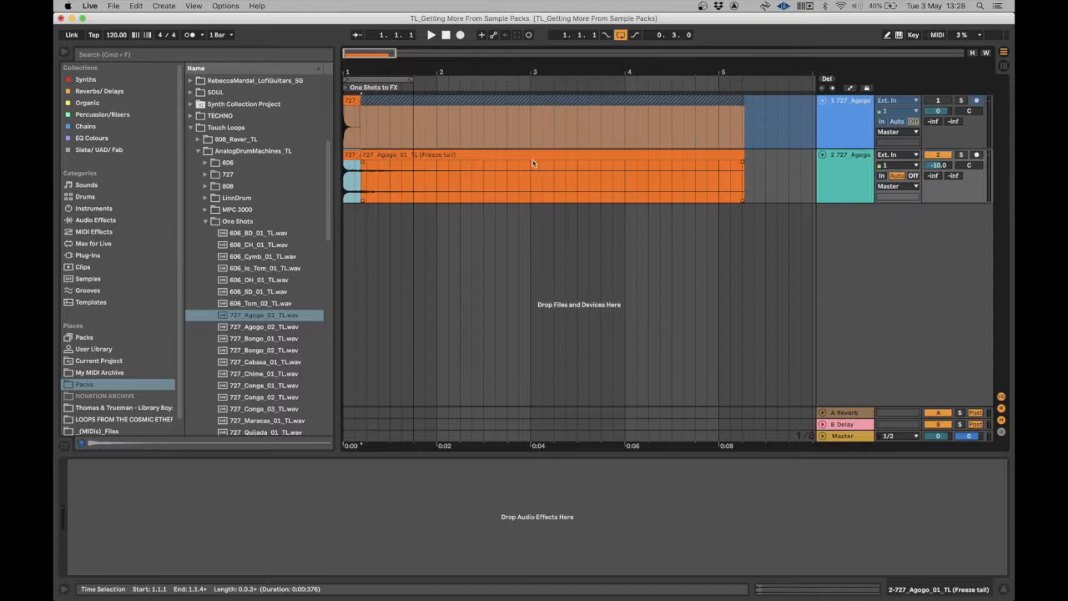
left_click(368, 156)
left_click(357, 156)
left_click(376, 156)
left_click(354, 156)
left_click_drag(361, 159, 754, 167)
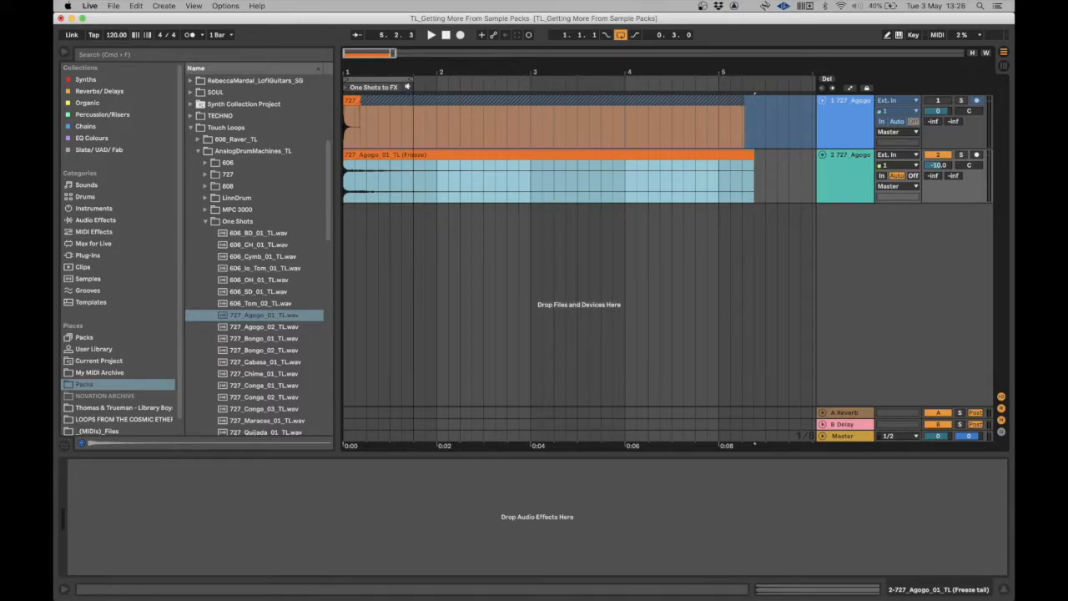
- Set the arrangement loop length to one bar and delete the track 2 audio after bar 2
left_click_drag(408, 80, 434, 79)
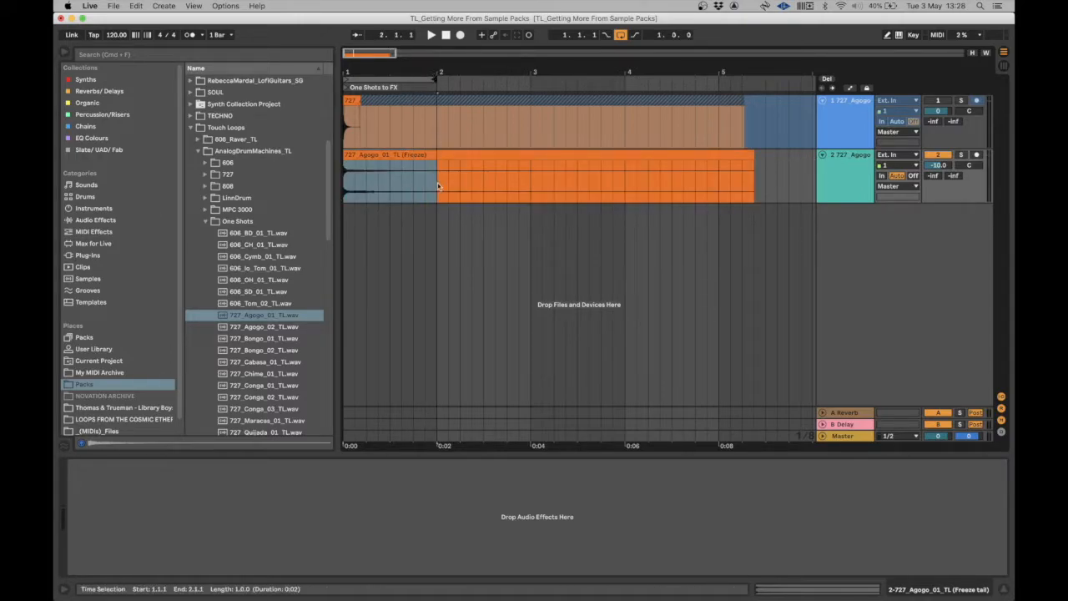
left_click_drag(436, 195, 790, 186)
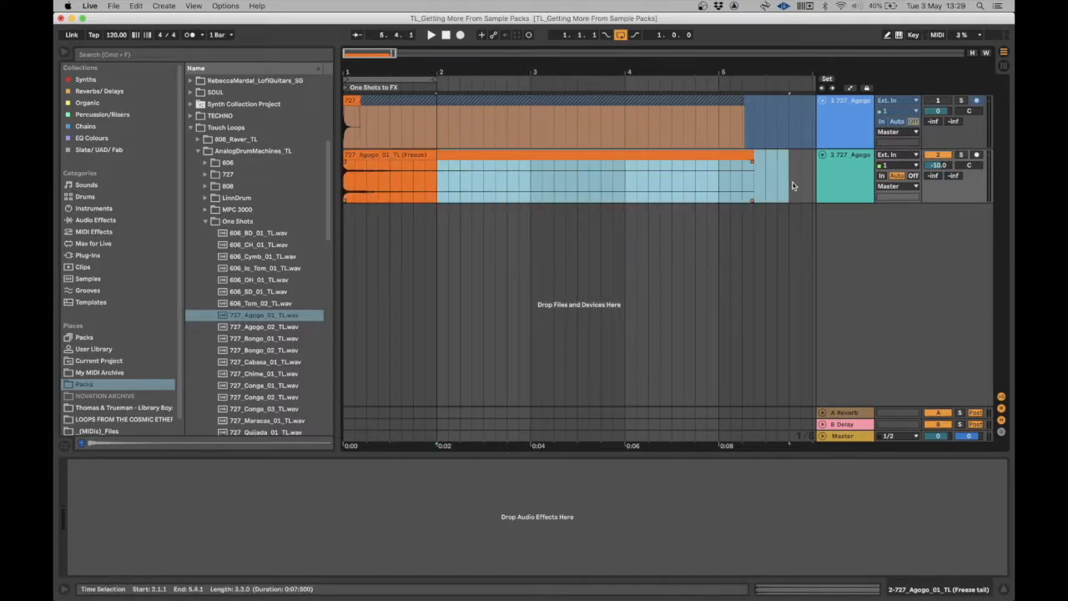
key("Delete")
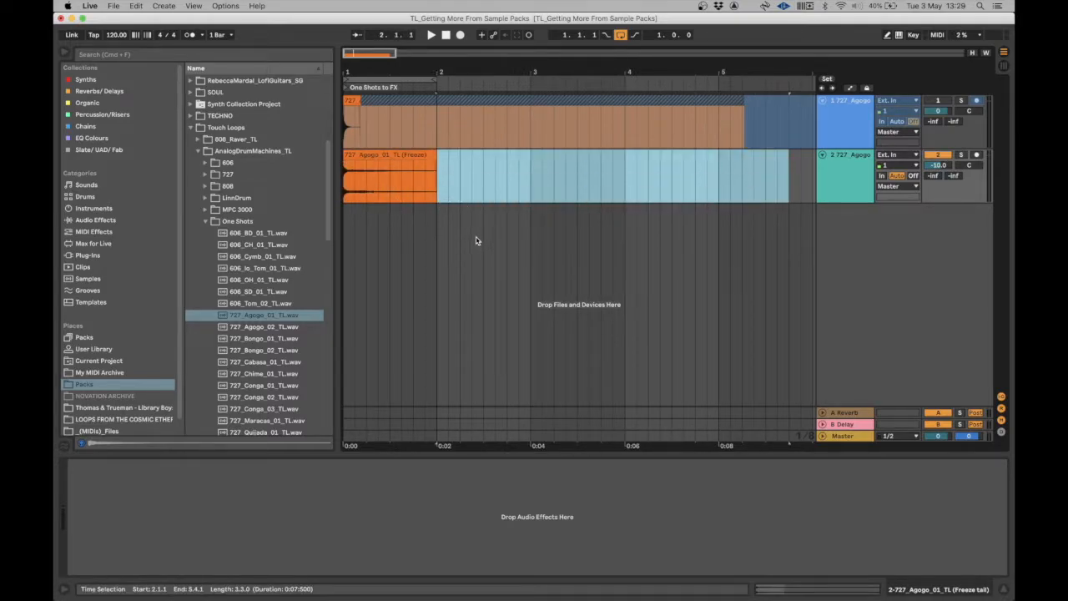
- Crop the remaining one-bar frozen clip and inspect its waveform in the clip view
left_click(399, 154)
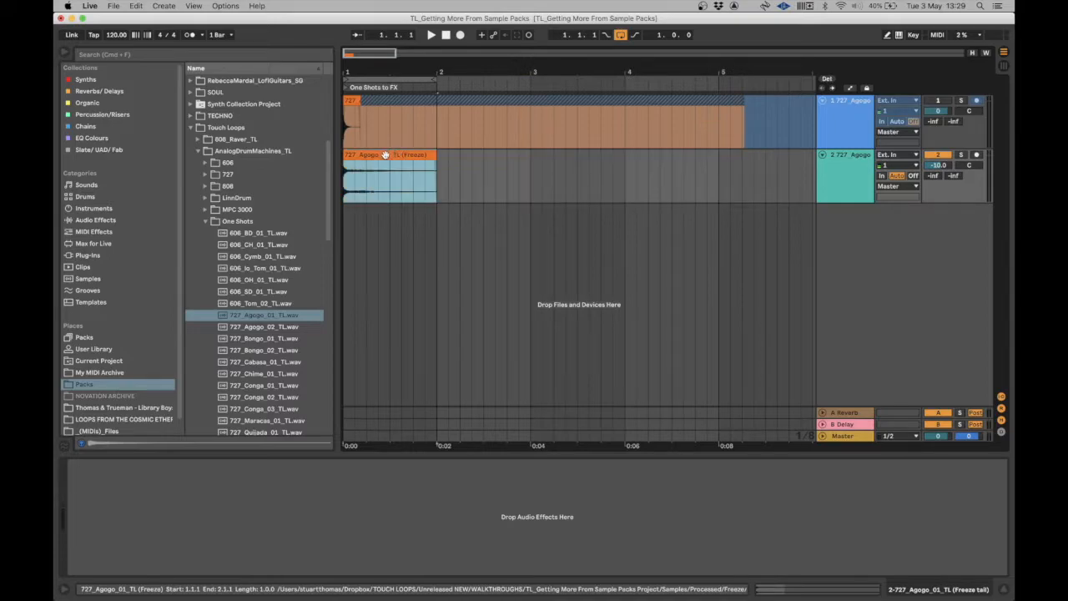
right_click(385, 156)
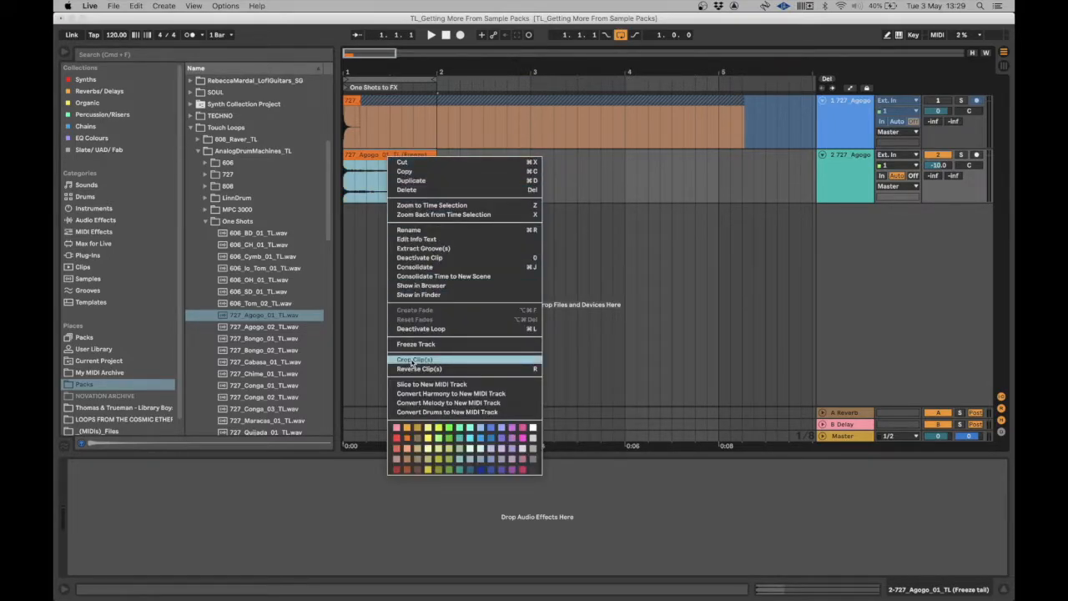
left_click(412, 362)
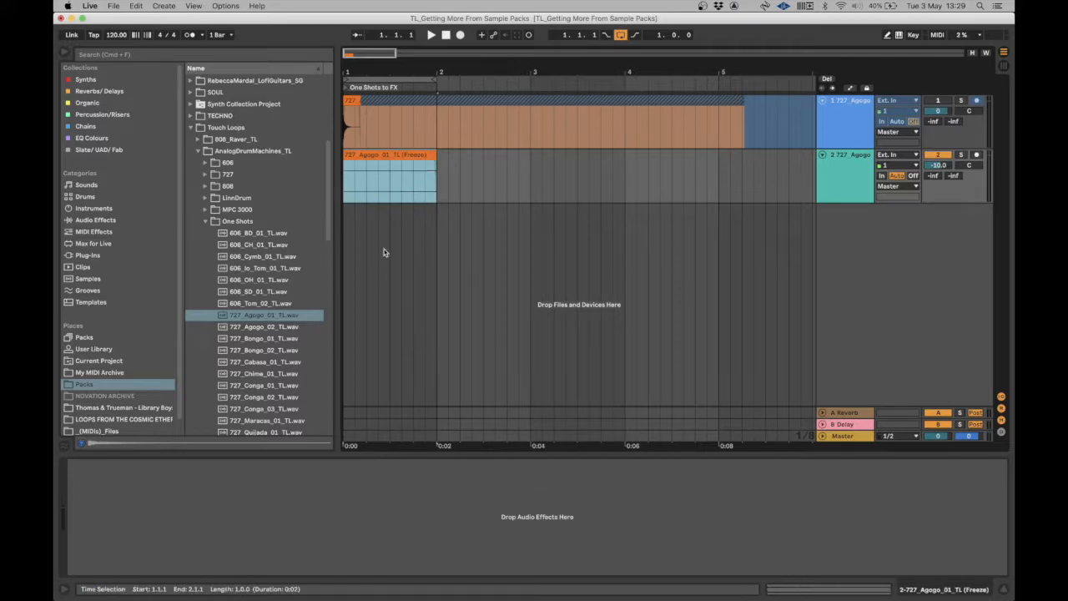
double_click(421, 156)
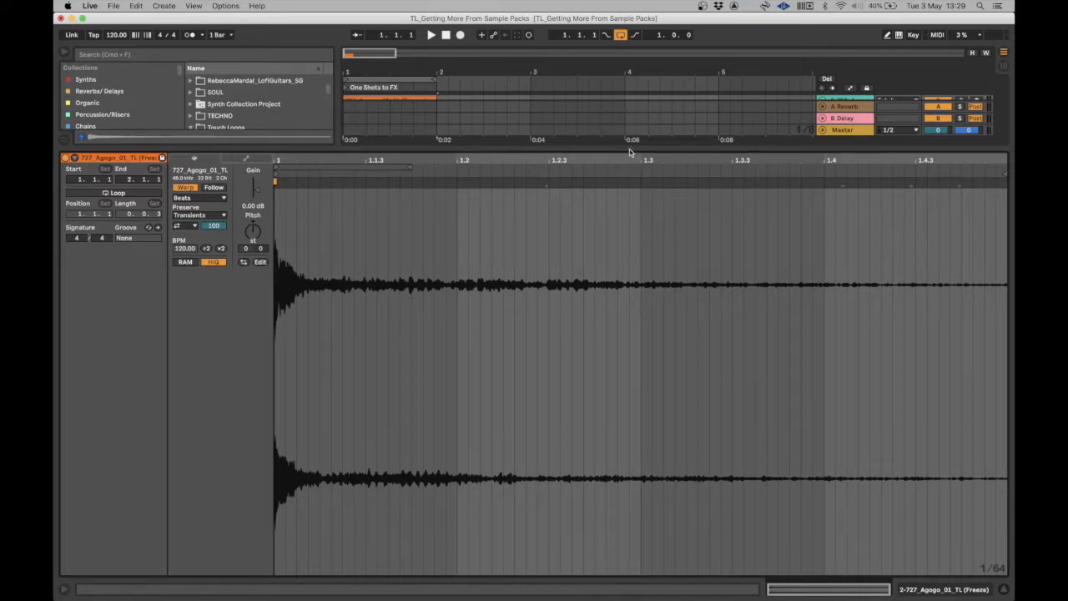
key("super+alt+l")
double_click(409, 154)
key("super+alt+l")
- Reverse the cropped clip on track 2, audition it, and lengthen the arrangement loop to two bars
right_click(384, 156)
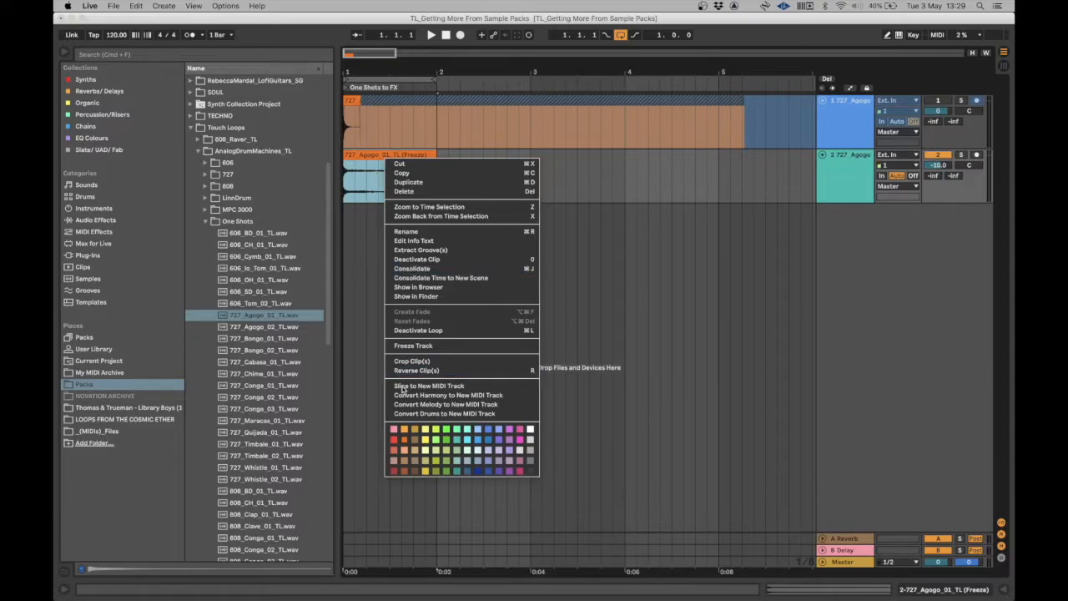
left_click(498, 372)
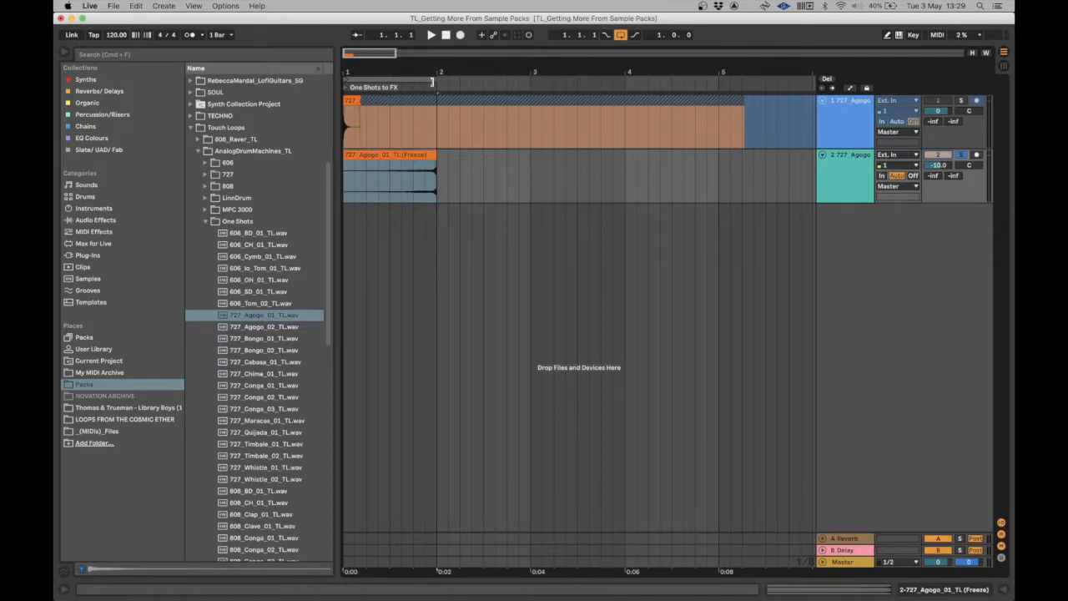
left_click_drag(433, 81, 478, 81)
double_click(378, 155)
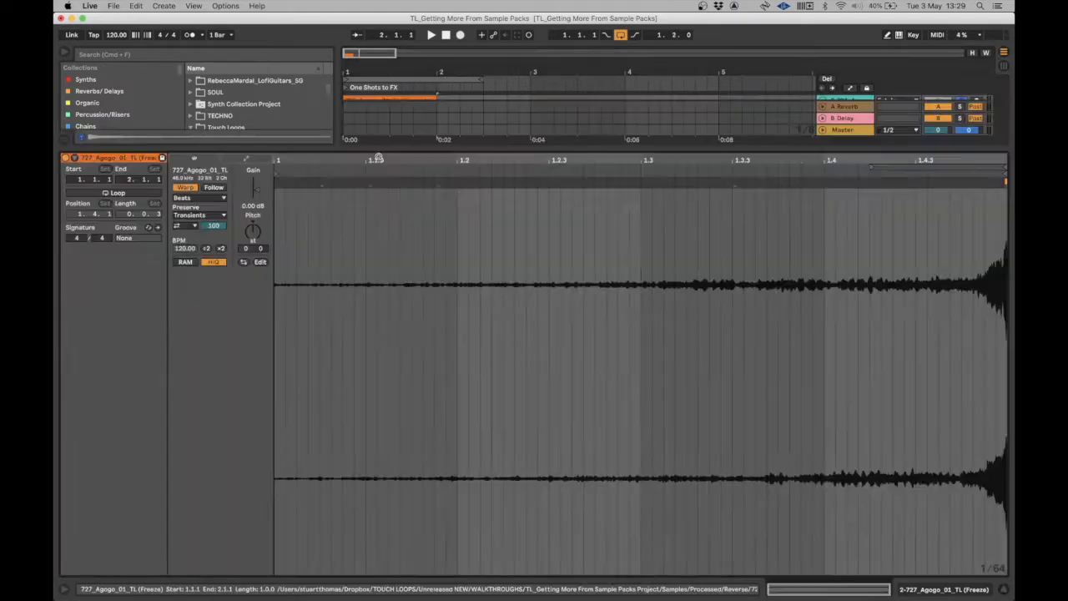
key("alt+super+l")
key("space")
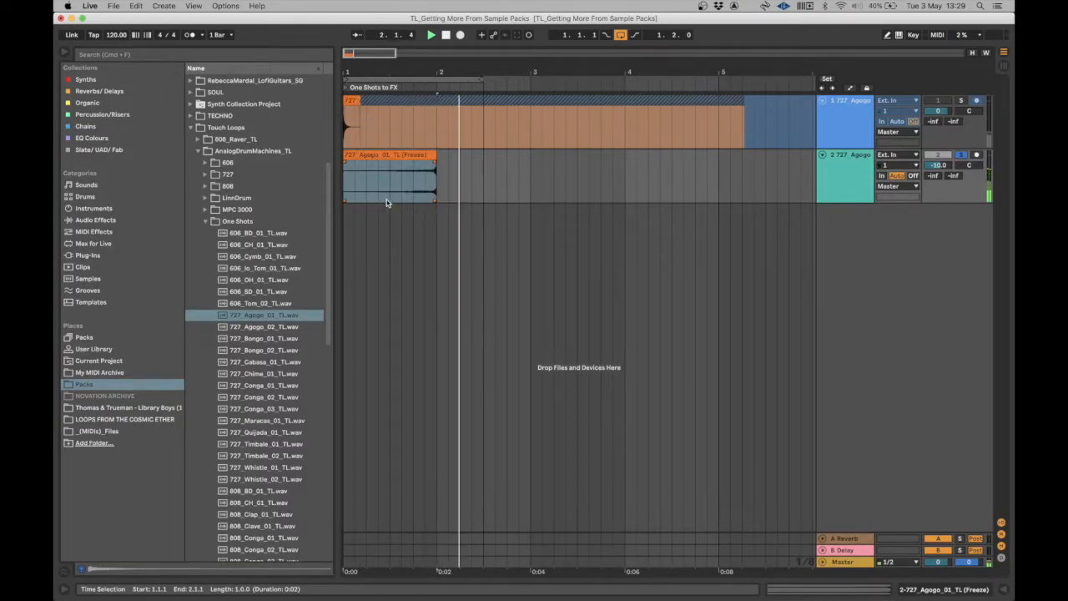
left_click_drag(480, 79, 531, 80)
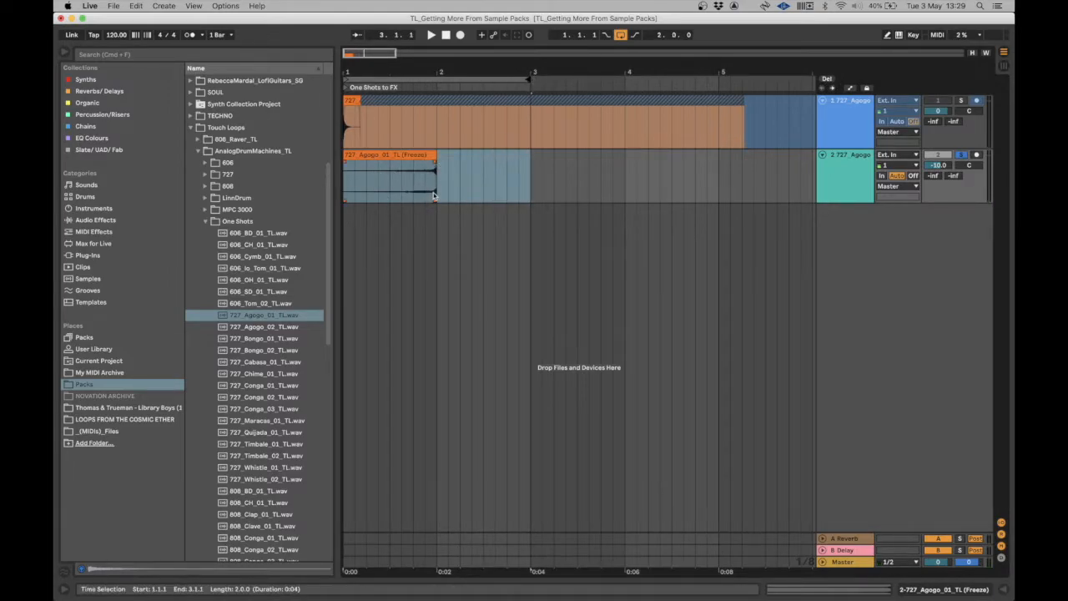
- Add a fade-in across almost the whole reversed clip, shift its curve midpoint slightly earlier, and play the result
left_click(393, 155)
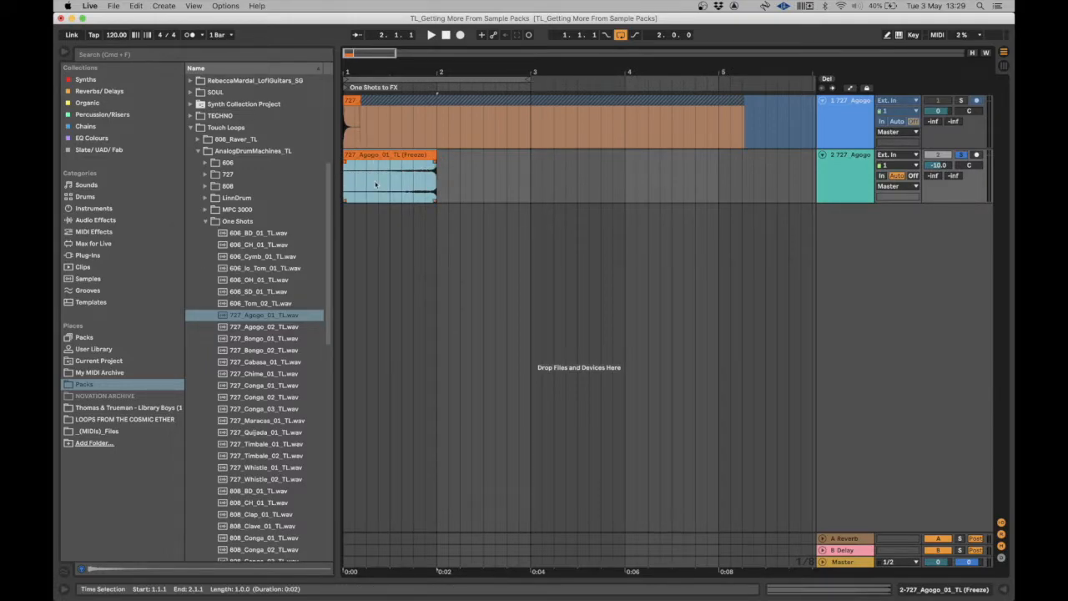
scroll(376, 185, "up", 5)
scroll(376, 185, "left", 3)
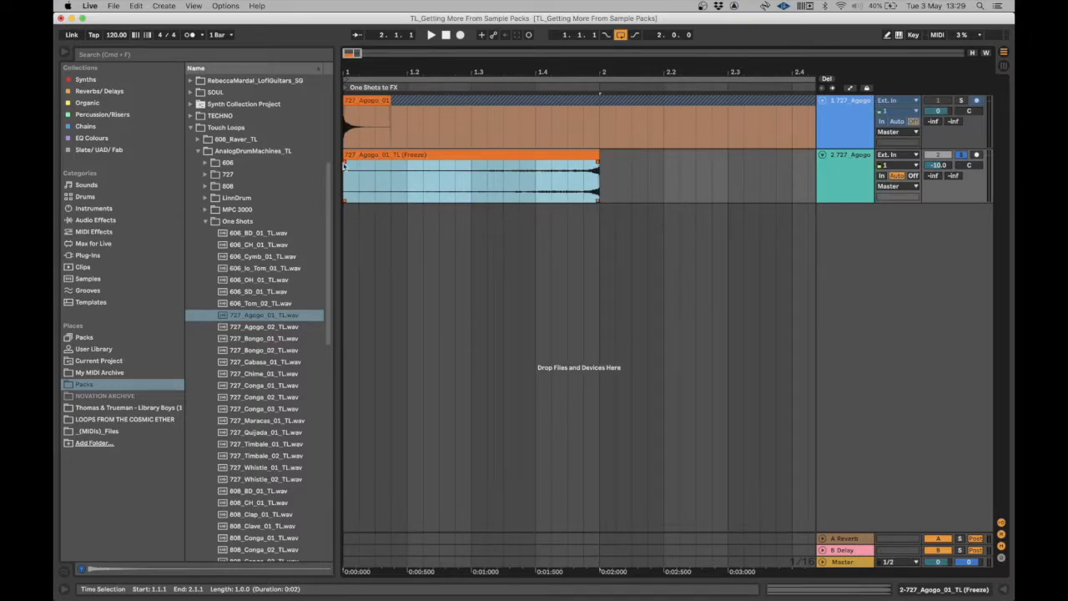
left_click_drag(343, 165, 471, 162)
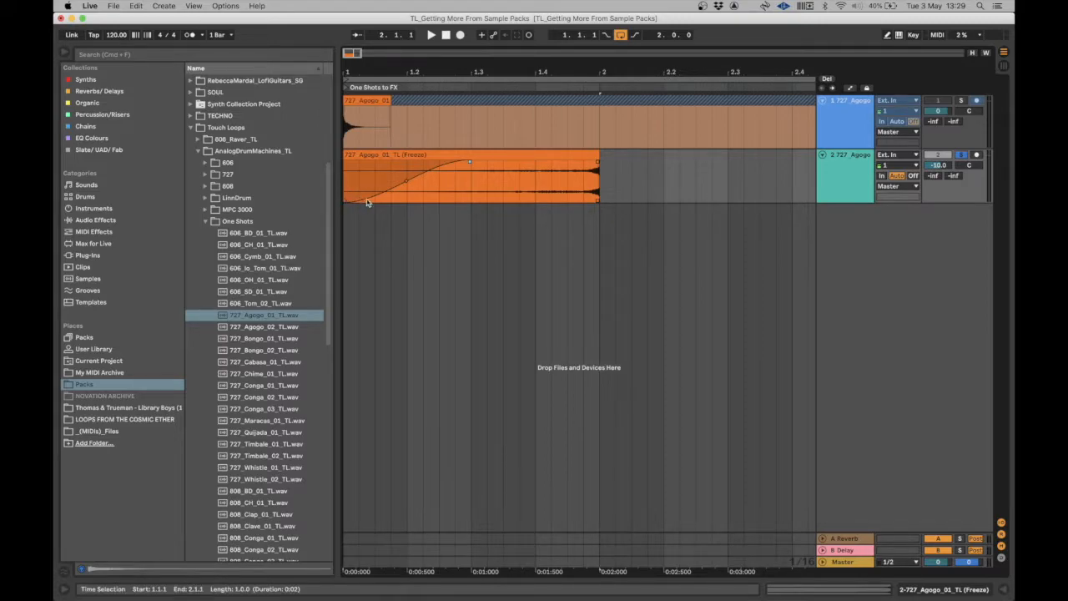
left_click_drag(473, 166, 597, 161)
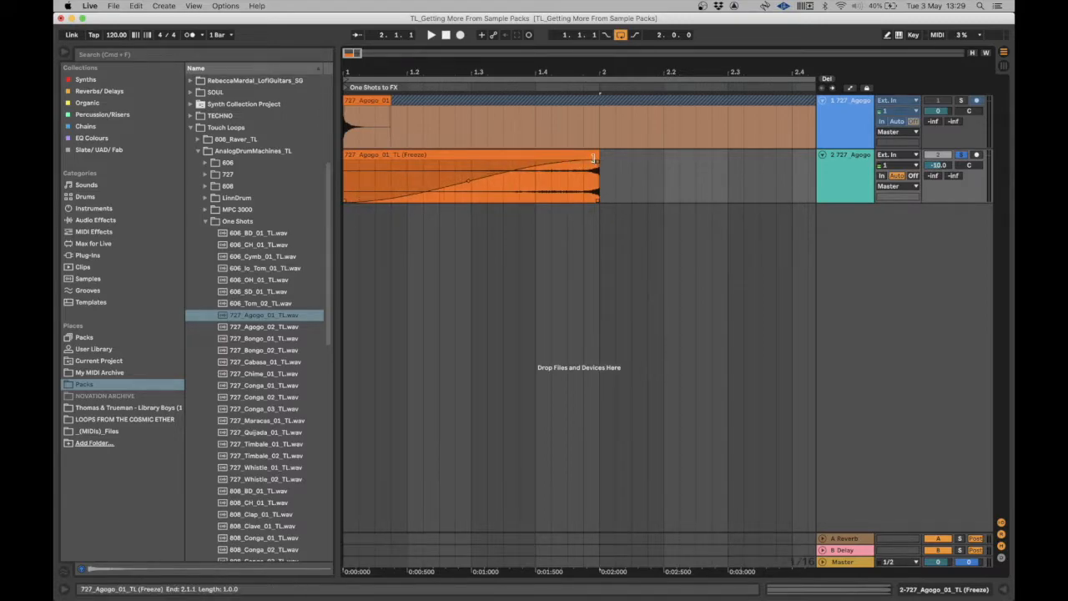
mouse_move(469, 185)
left_mouse_down()
mouse_move(446, 190)
mouse_move(459, 185)
left_mouse_up()
key("space")
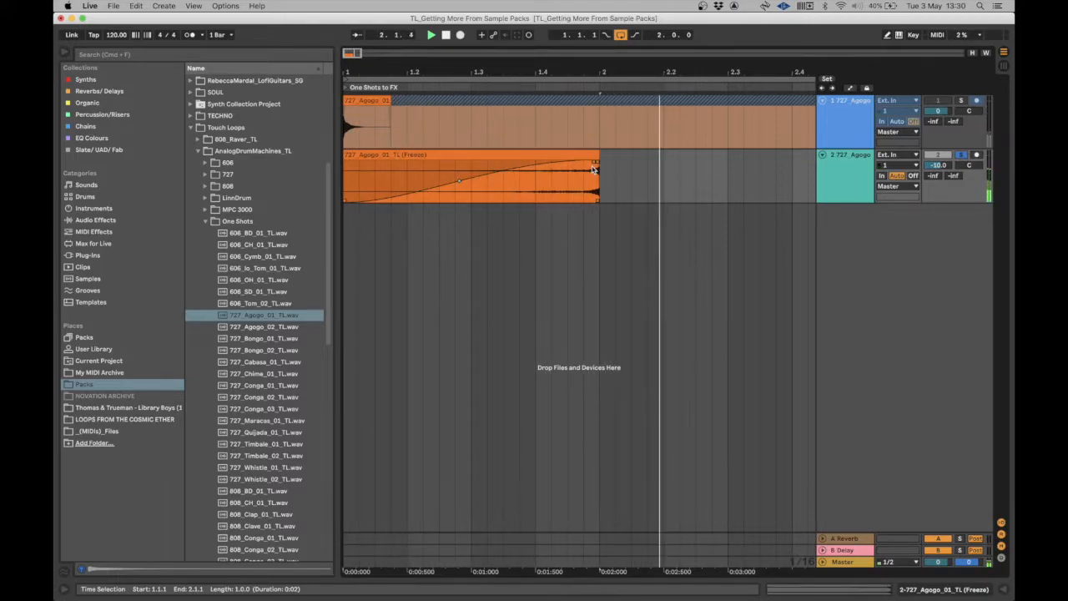
key("space")
- Raise track 2's Reverb and Delay sends to 0 and open the device on the A Reverb return
left_click_drag(589, 73, 588, 33)
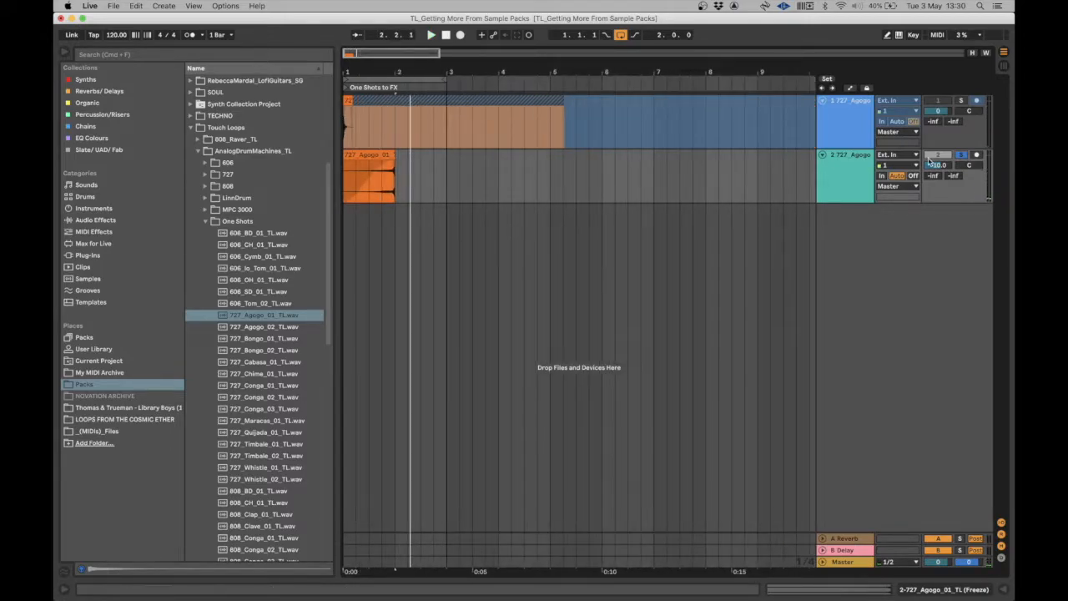
left_click_drag(935, 177, 935, 117)
left_click(845, 539)
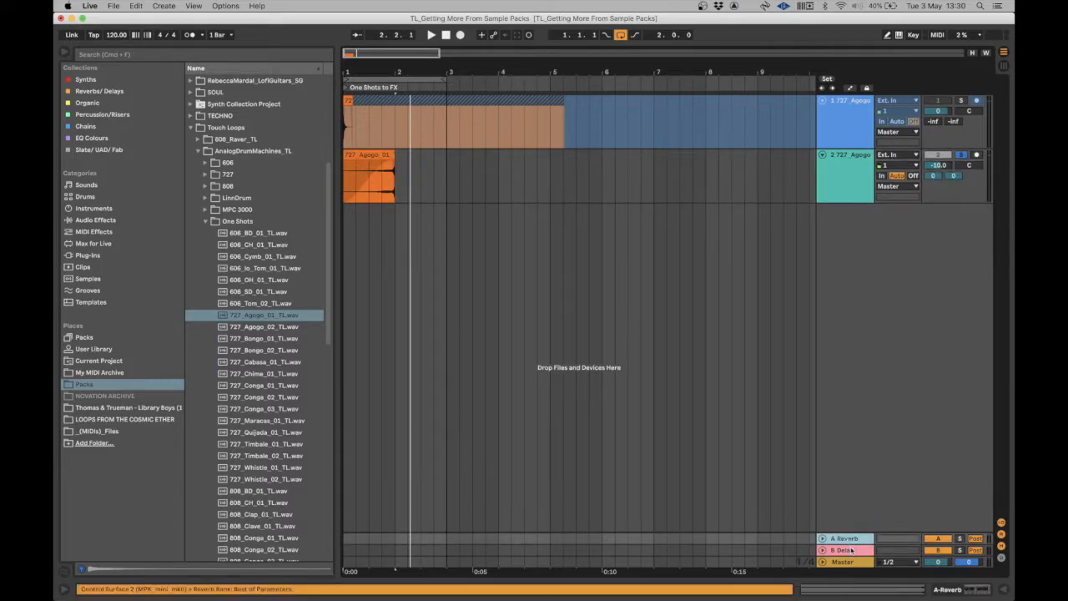
double_click(847, 541)
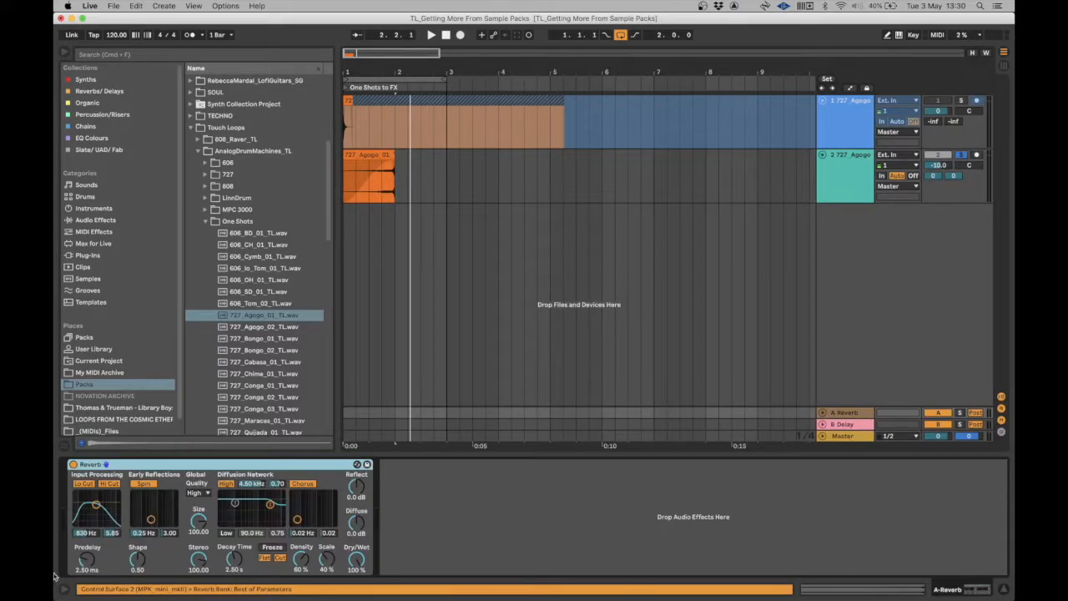
- Set the B Delay return's left and right delay times to 2 sixteenths, raise its feedback to 41%, and enable Ping Pong
left_click(567, 491)
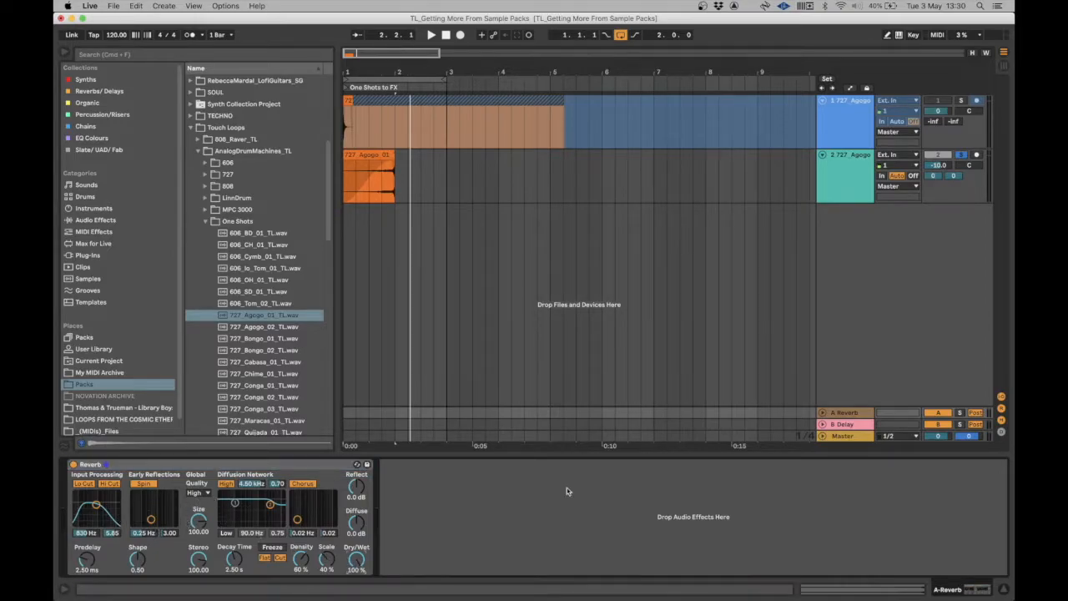
left_click(848, 424)
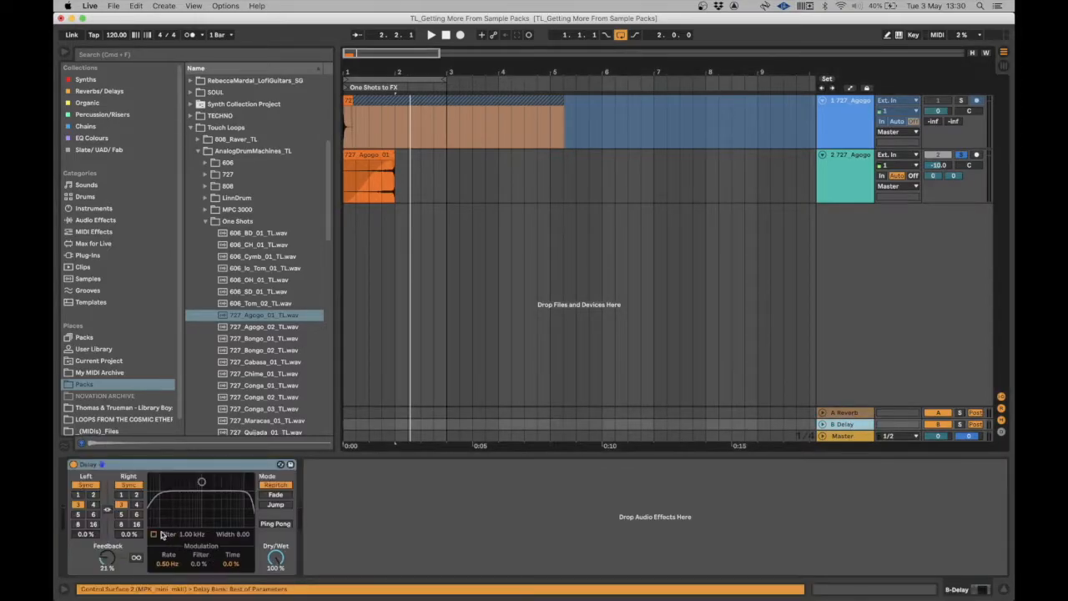
left_click(136, 497)
left_click(90, 497)
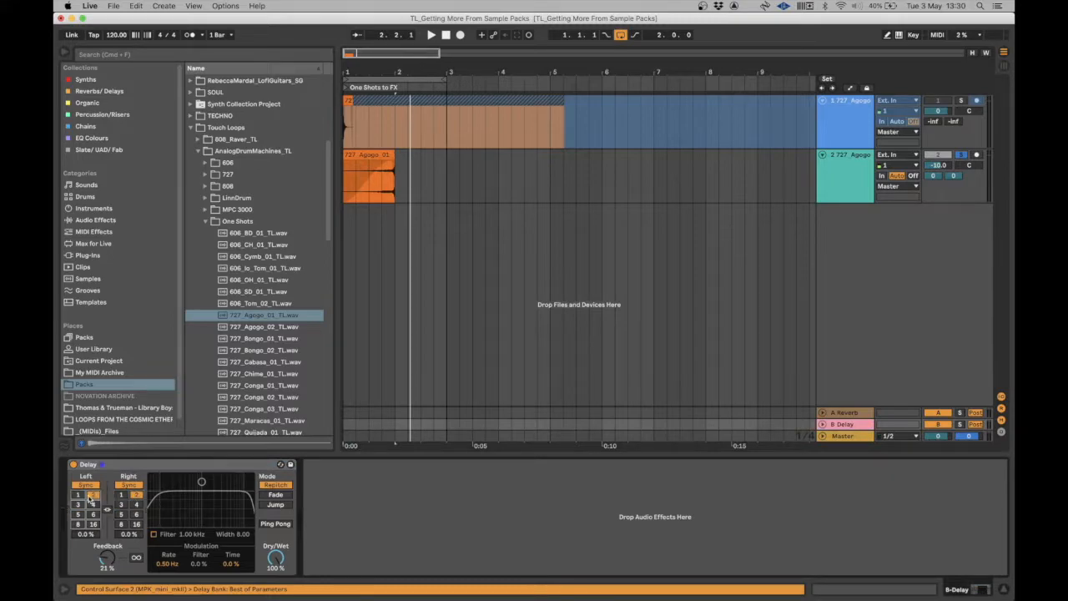
left_click_drag(108, 553, 108, 541)
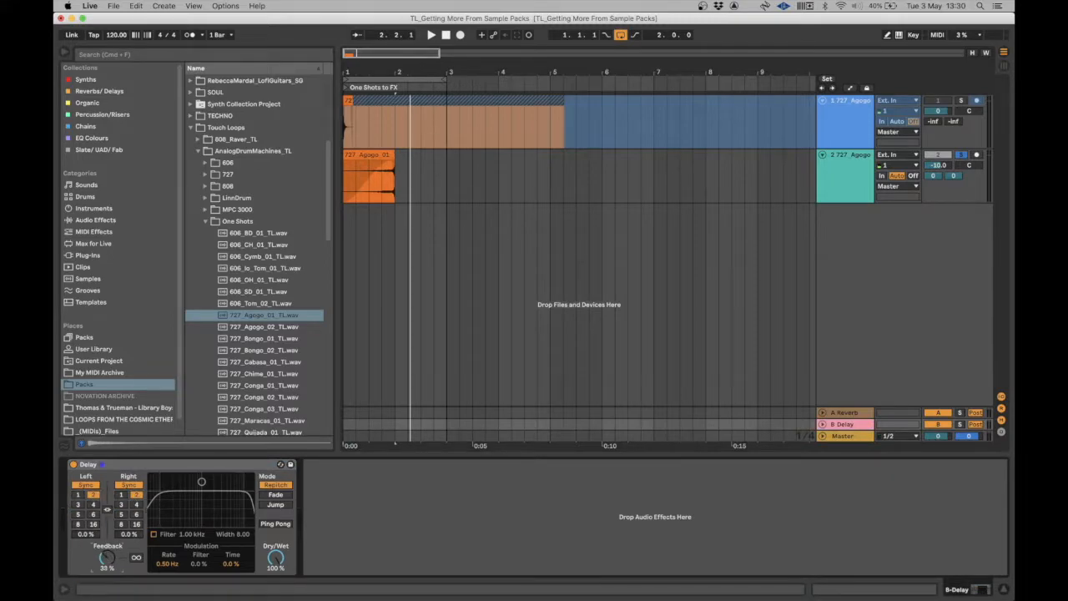
left_click(282, 526)
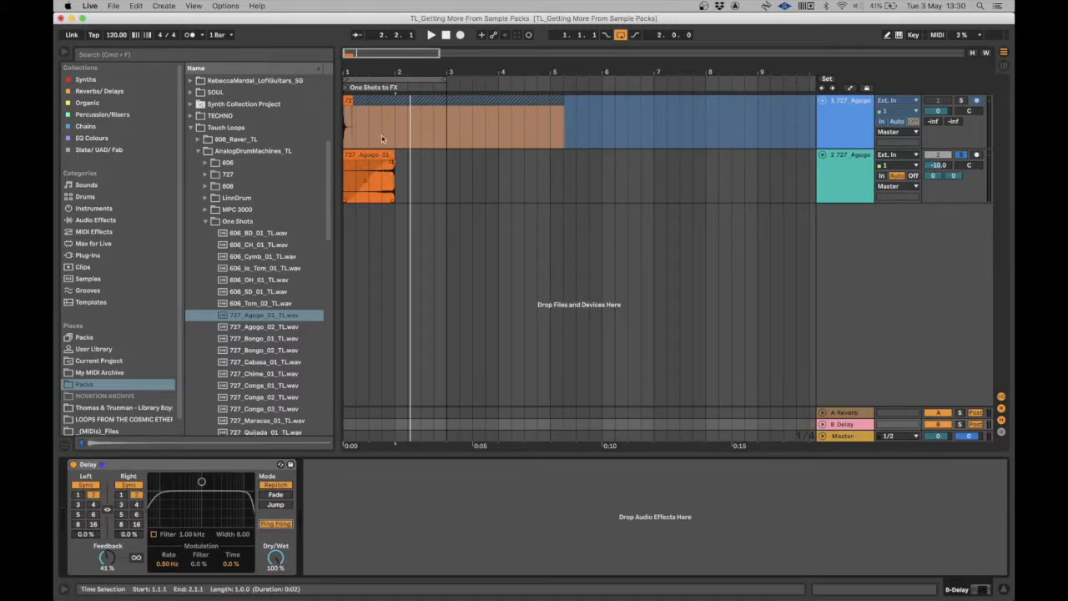
- Select the reversed agogo clip on track 2 and audition it with the return effects until the tail fades
left_click(353, 150)
key("space")
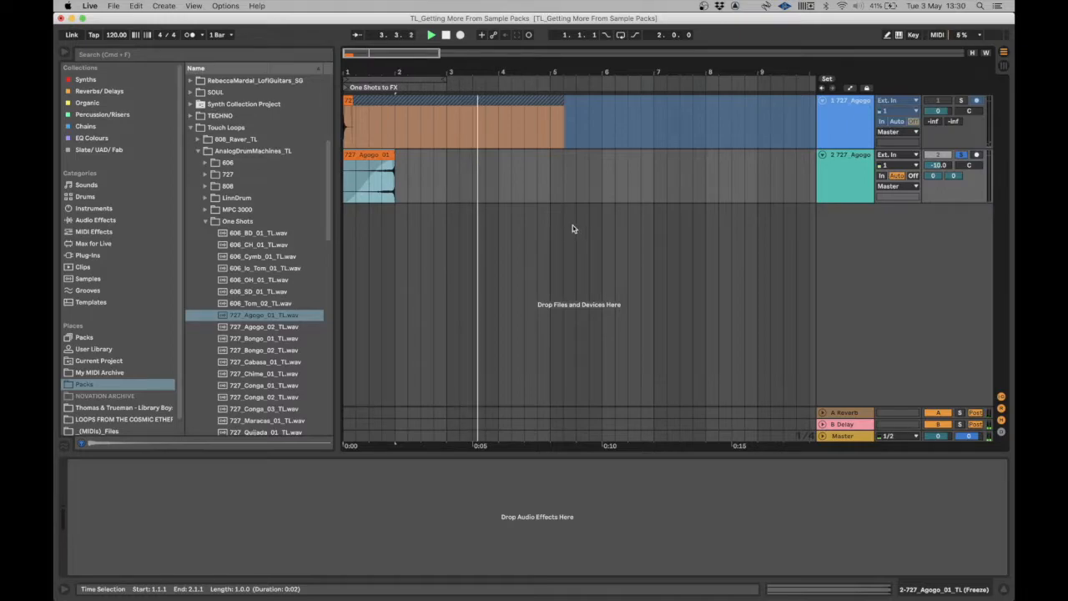
key("space")
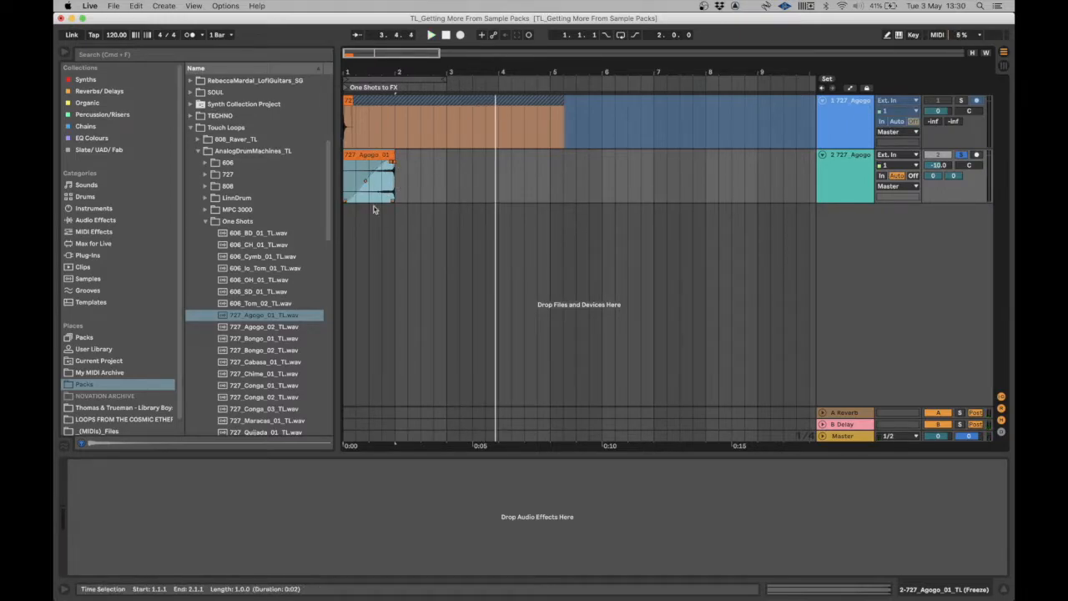
- Examine track 1's frozen device chain from EQ Eight through Erosion, and compare it with track 2's empty chain
left_click(852, 147)
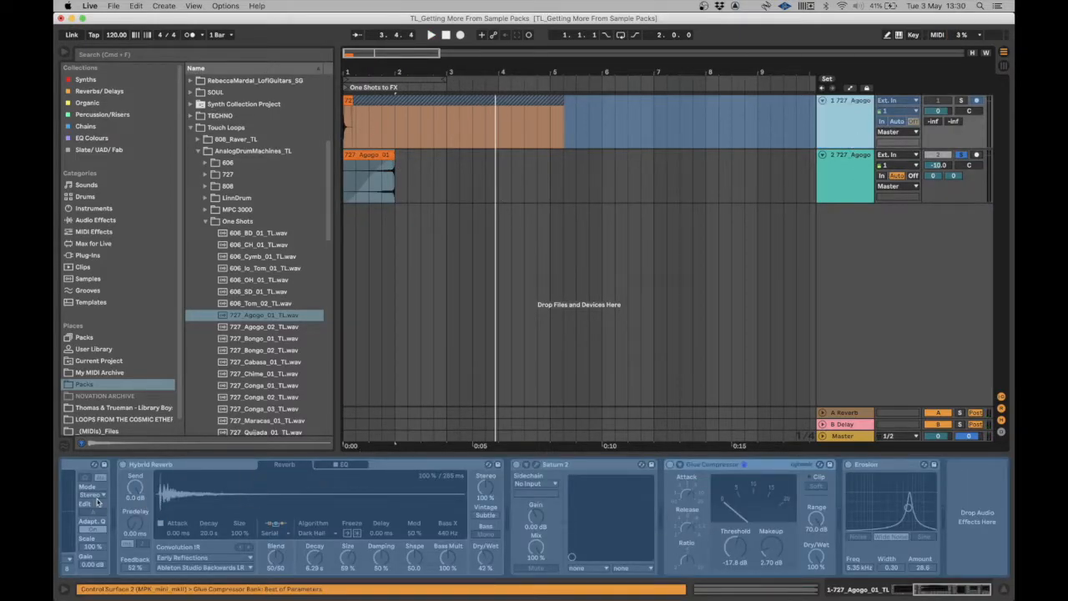
scroll(97, 502, "left", 3)
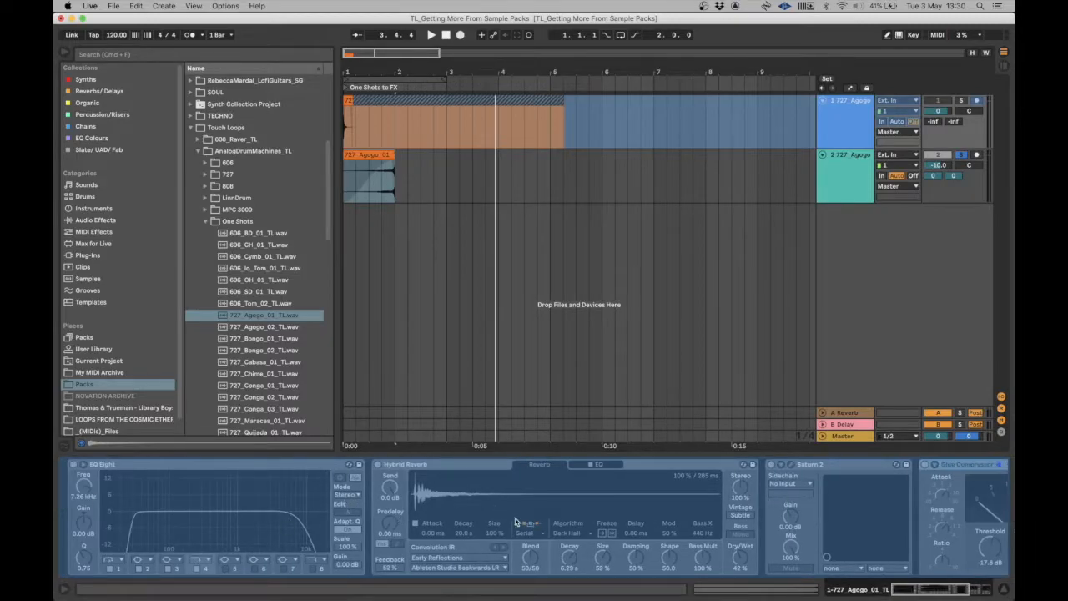
scroll(809, 529, "right", 5)
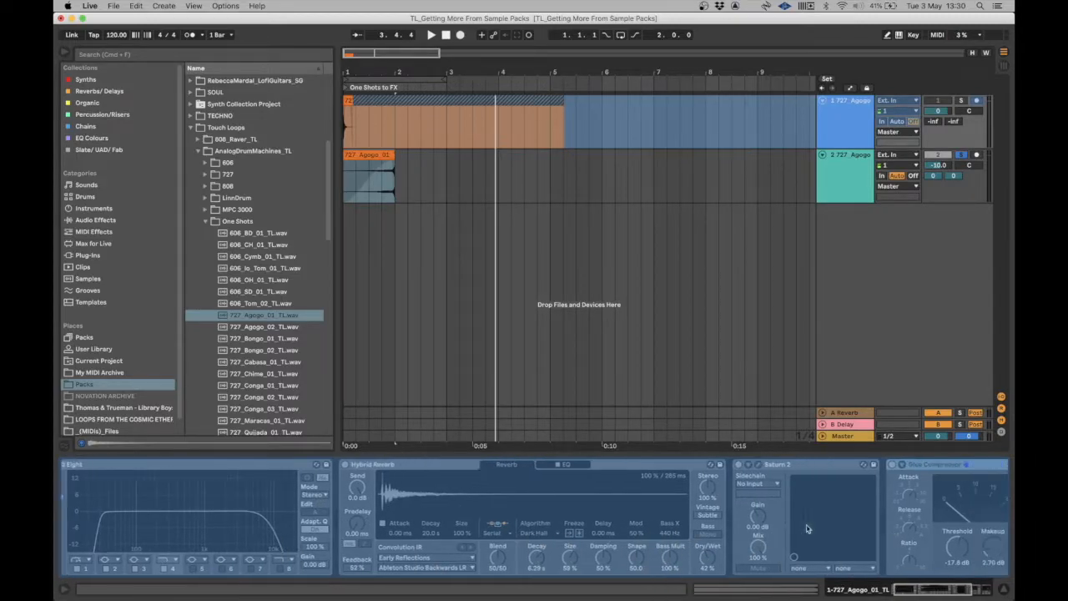
scroll(720, 540, "left", 5)
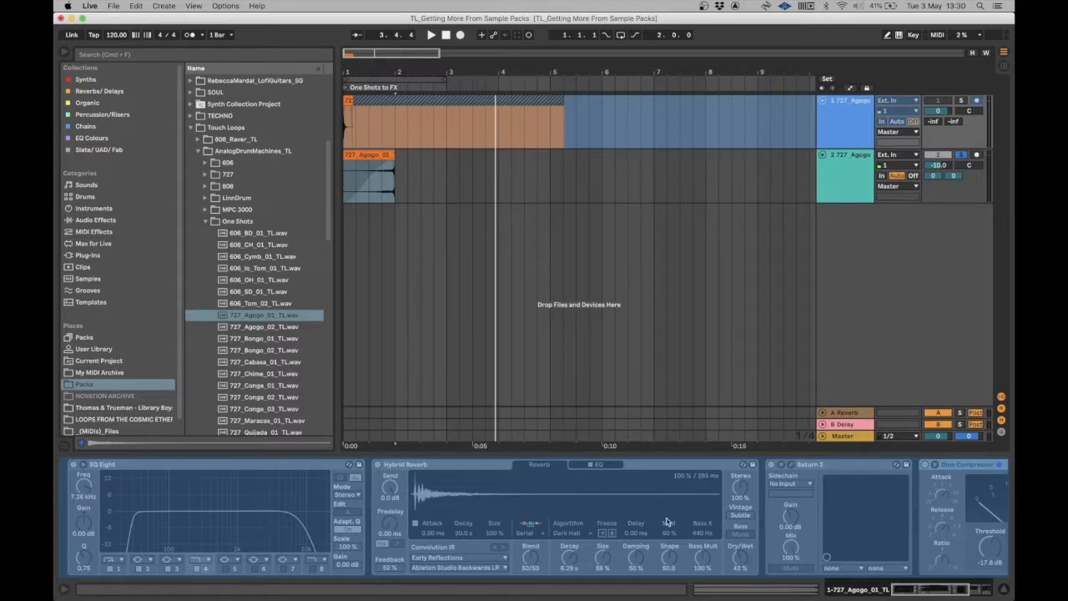
scroll(668, 522, "right", 5)
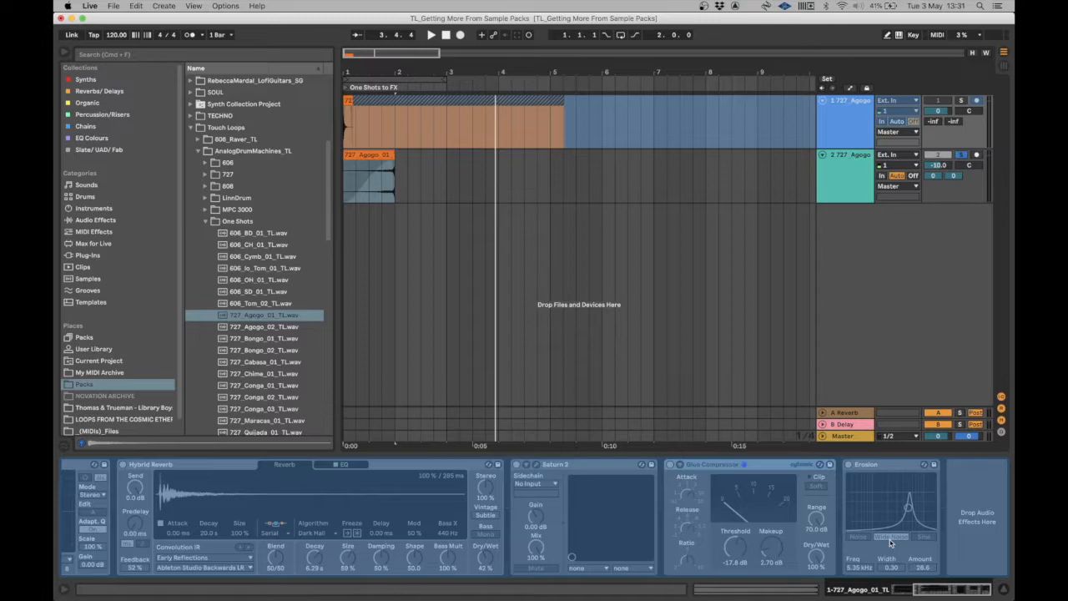
left_click(854, 192)
left_click(845, 140)
key("Down")
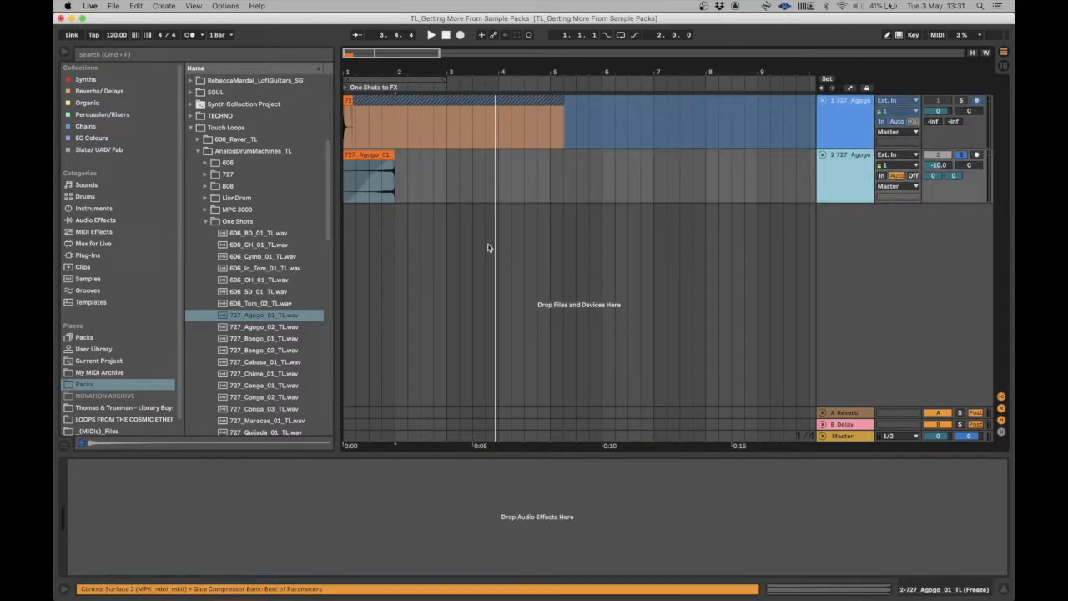
left_click(963, 157)
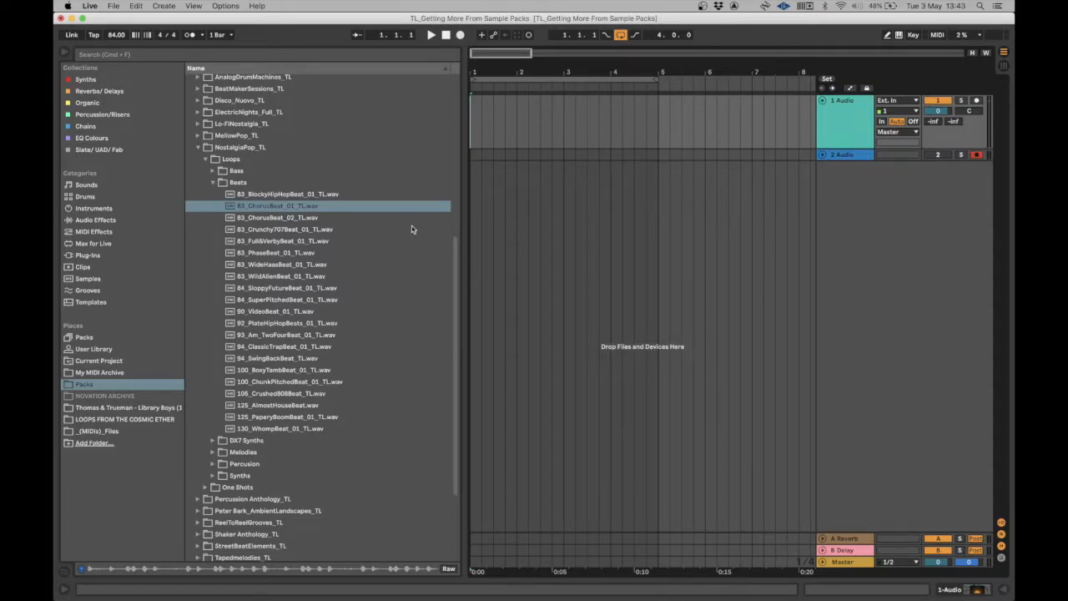
- Place 83_ChorusBeat_01_TL.wav from the NostalgiaPop_TL beats at bar 1 of audio track 1 and hide the browser
left_click_drag(257, 207, 474, 137)
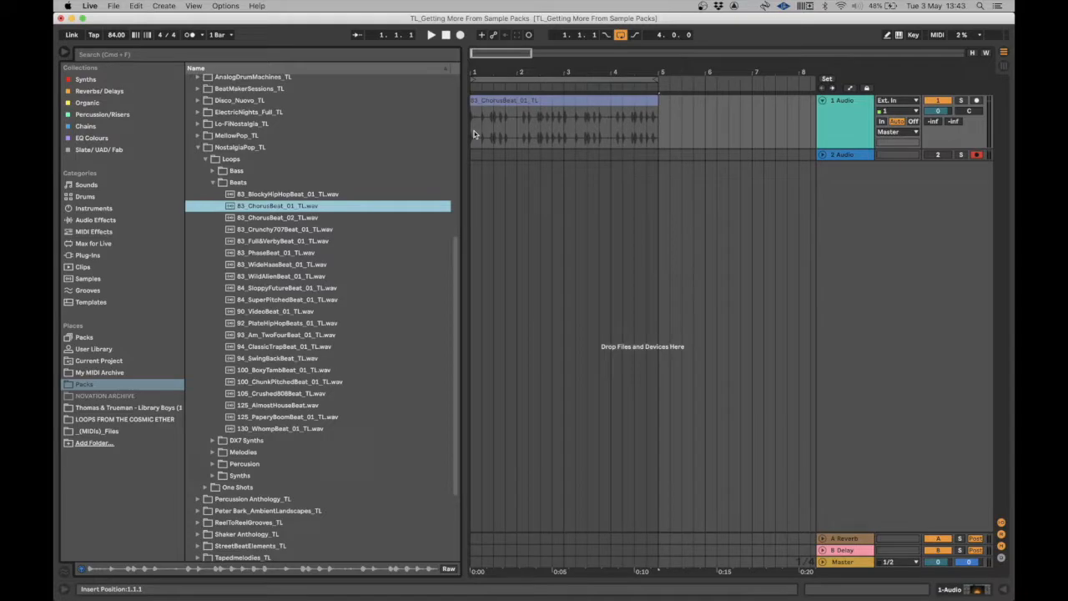
left_click(199, 148)
key("super+alt+b")
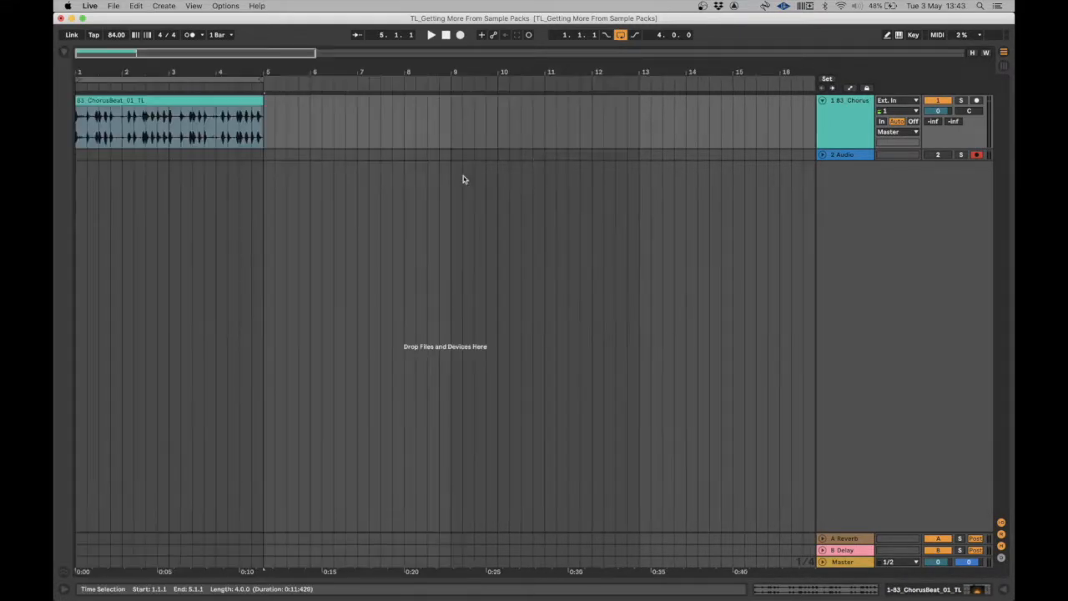
- Open the ChorusBeat clip's properties and set its warp mode to Re-Pitch
double_click(117, 96)
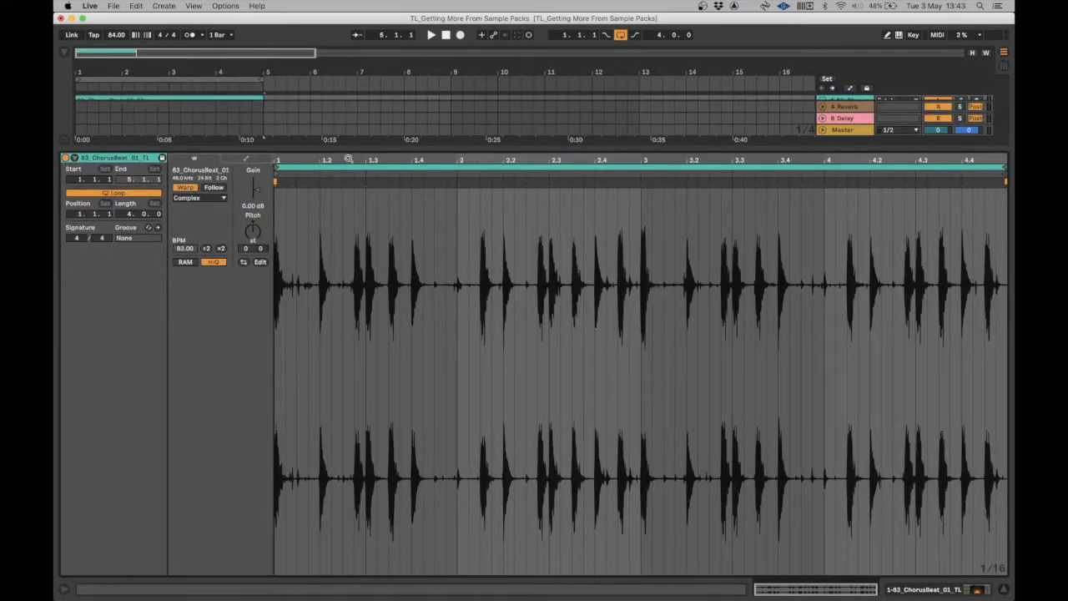
left_click(194, 199)
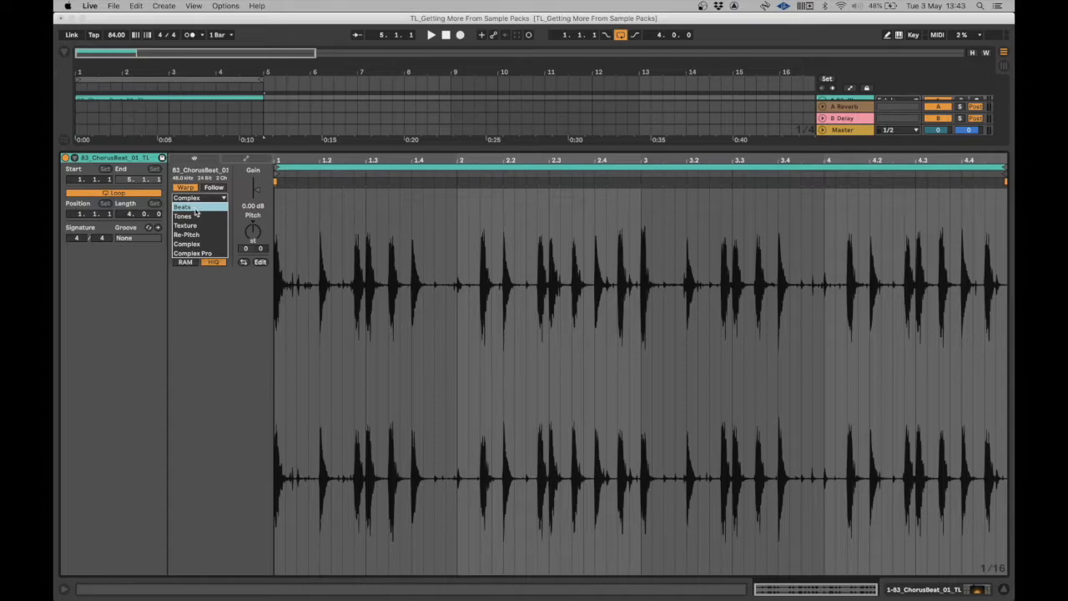
left_click(199, 237)
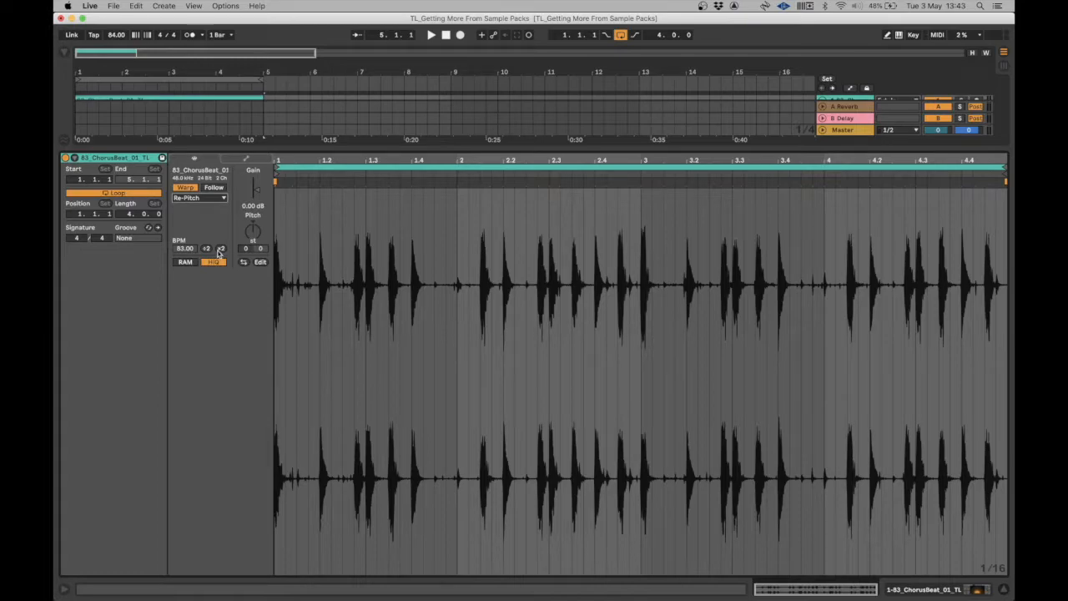
- Play the re-pitched beat in the arrangement while trying project tempos of 71 and 120 BPM, then settle on 81 BPM
key("space")
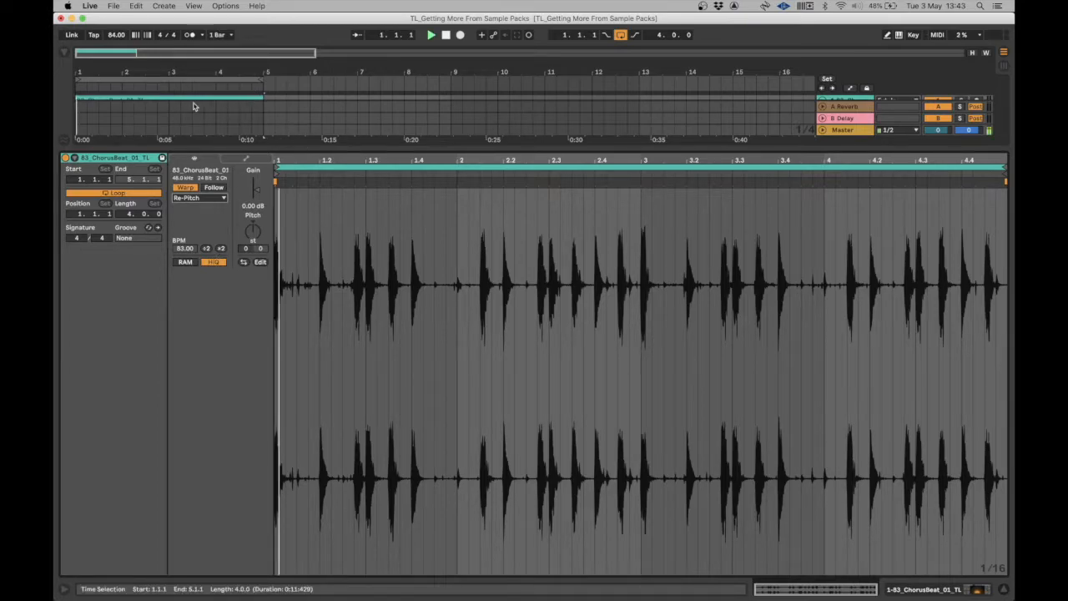
left_click(272, 149)
left_click_drag(111, 37, 111, 49)
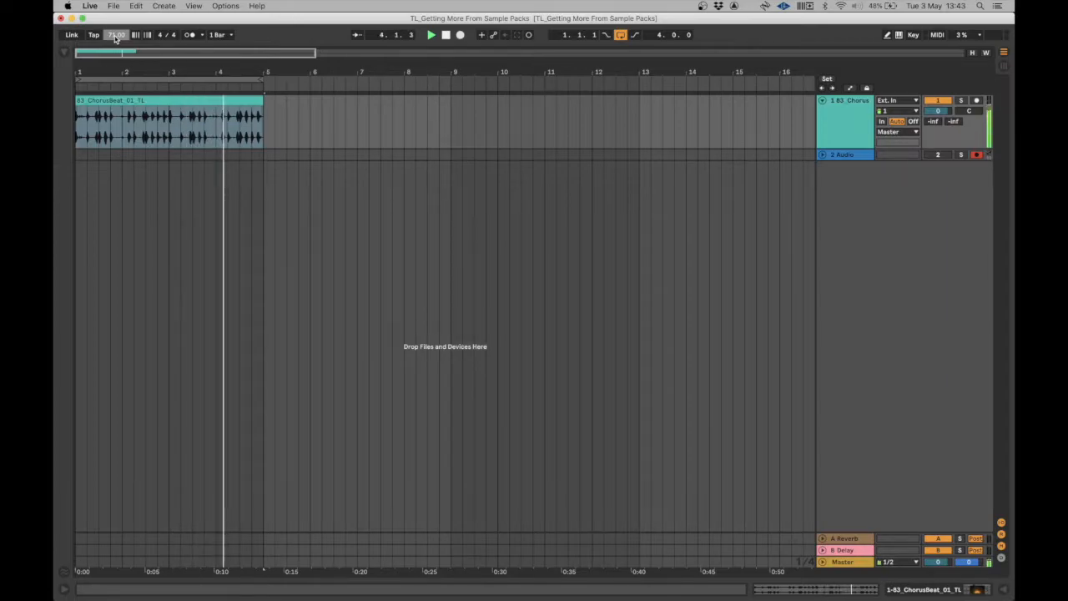
left_click_drag(116, 38, 115, 2)
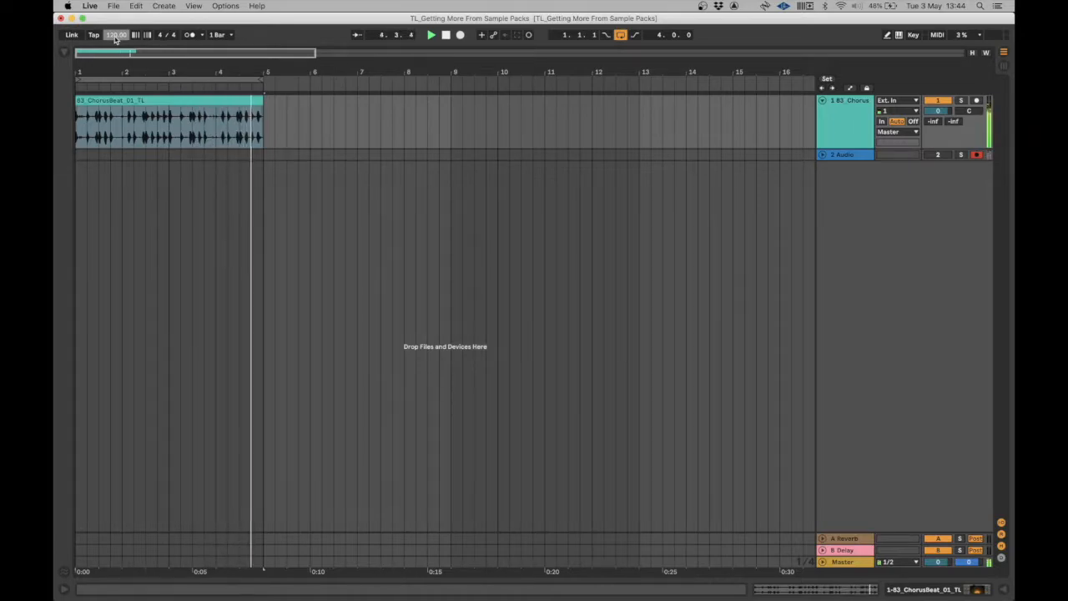
mouse_move(115, 40)
left_mouse_down()
mouse_move(115, 23)
mouse_move(115, 72)
mouse_move(115, 7)
mouse_move(116, 39)
left_mouse_up()
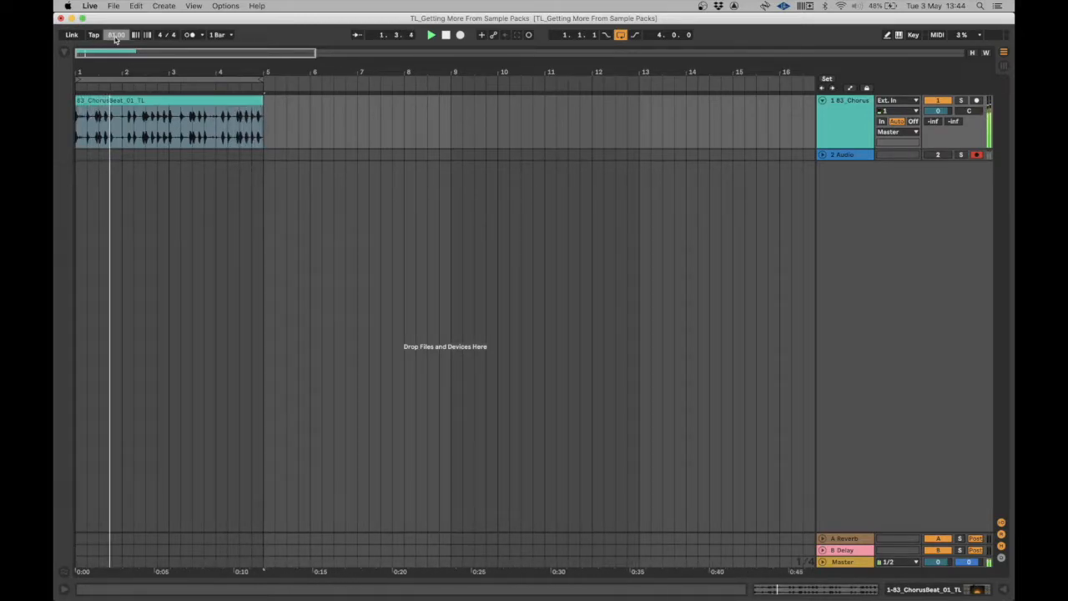
- Reopen the ChorusBeat clip's properties and review the available warp modes, keeping Re-Pitch
double_click(149, 101)
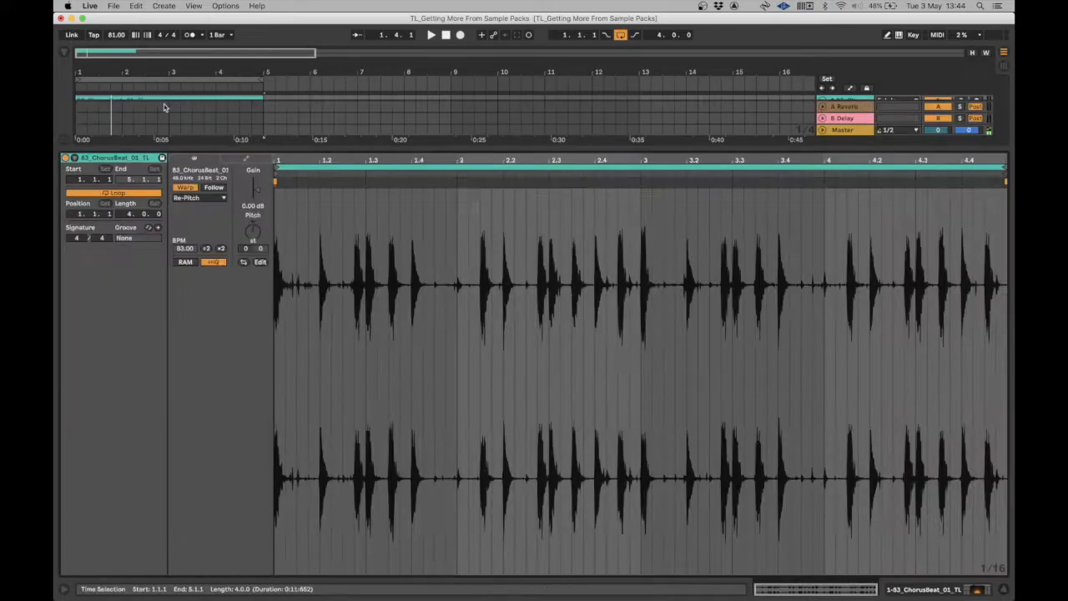
left_click(199, 198)
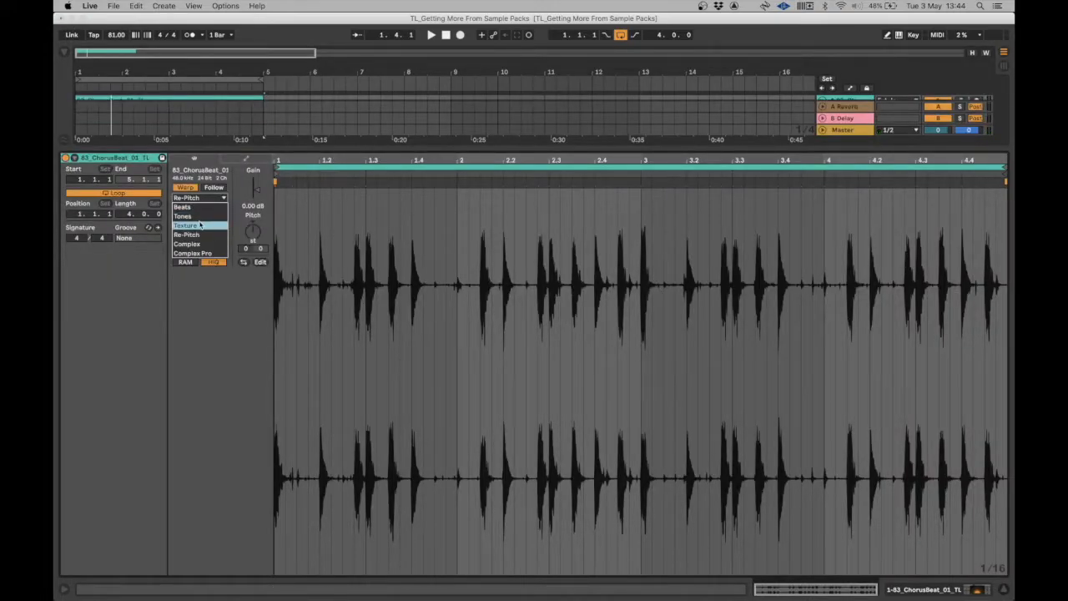
left_click(178, 346)
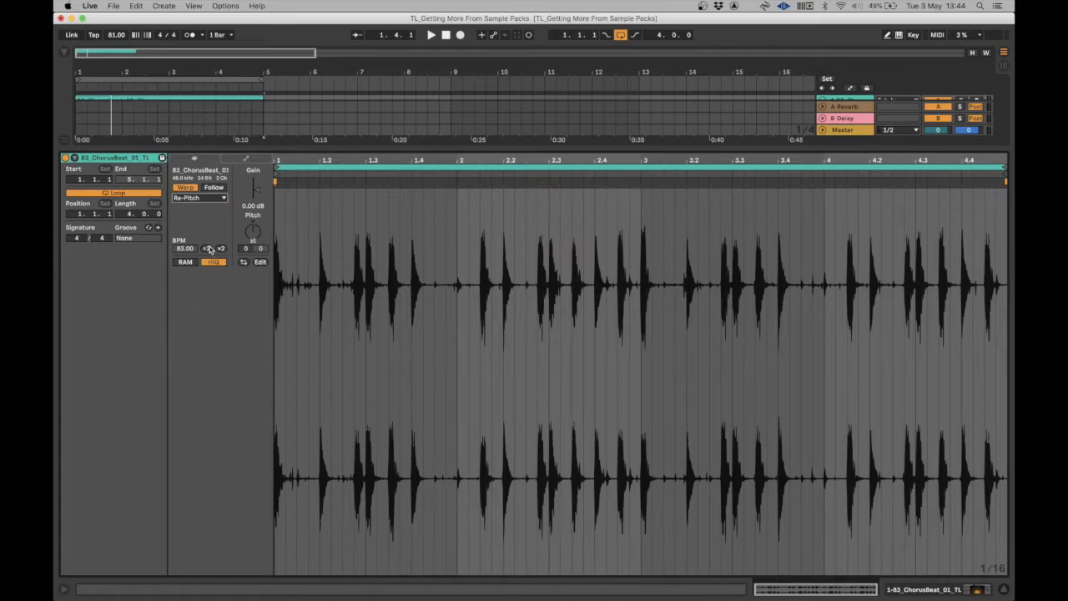
- Play the beat while halving the clip's BPM twice, and double it repeatedly up to 664 to hear the speed changes
key("space")
left_click(208, 249)
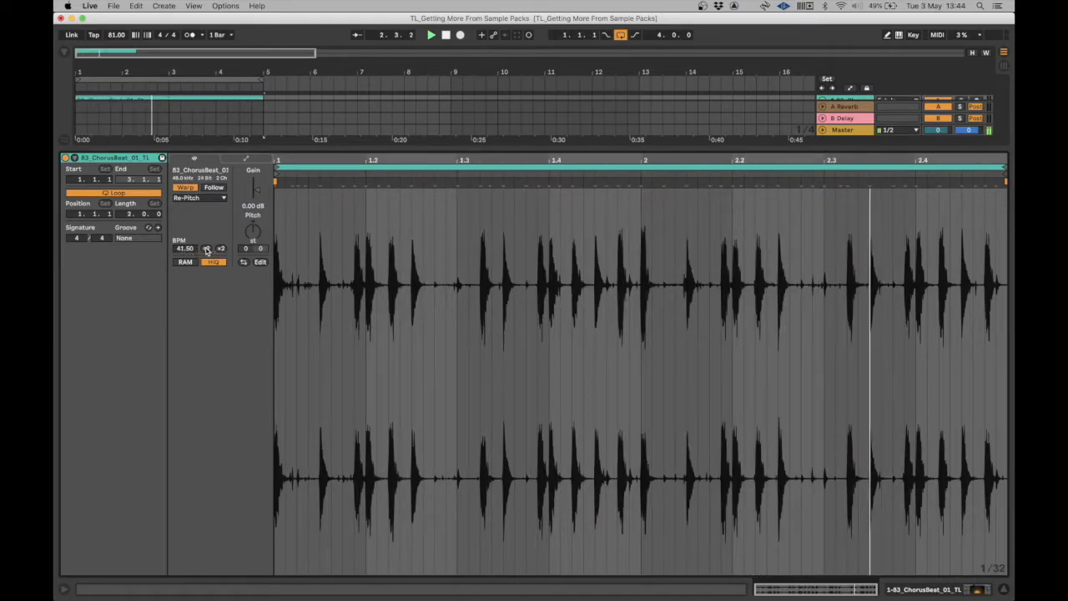
left_click(206, 249)
left_click(222, 249)
left_click(221, 249)
left_click(222, 248)
left_click(221, 249)
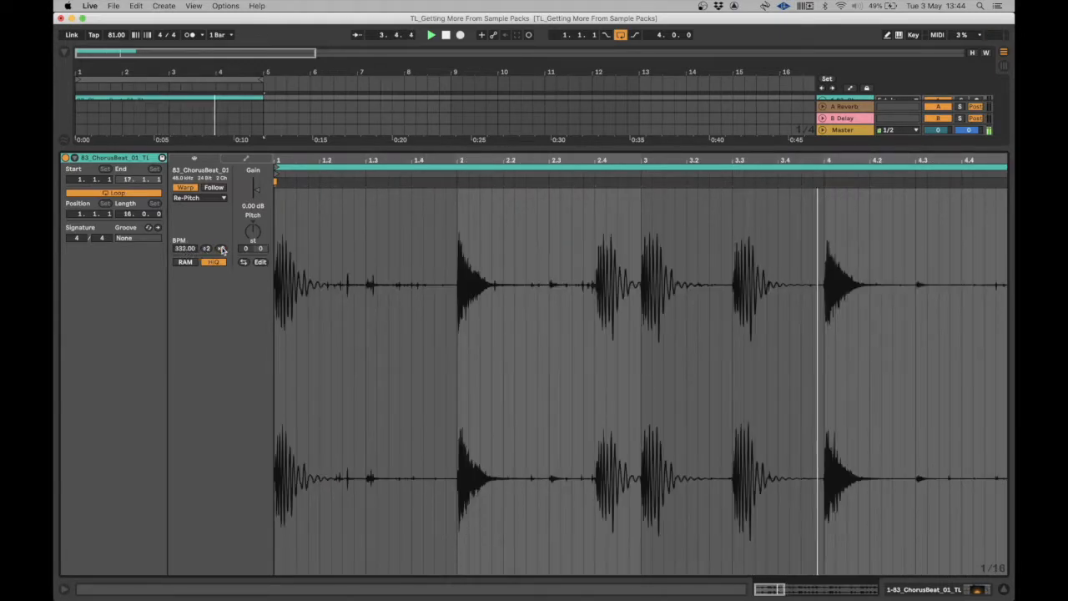
left_click(221, 248)
left_click(221, 249)
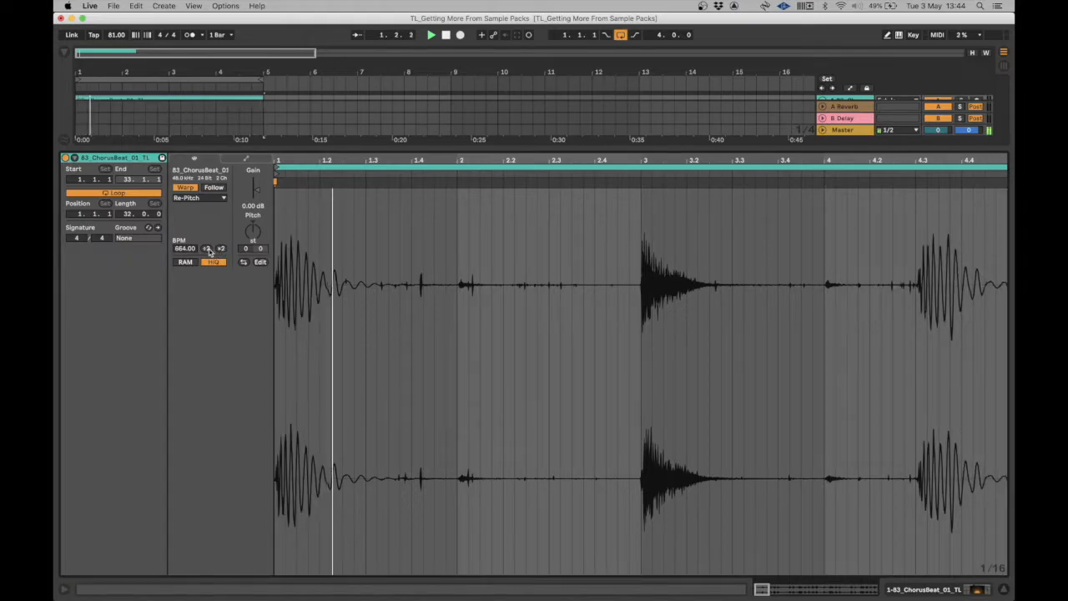
- Halve the clip's BPM three times while it plays, bringing it back to 83.00
left_click(207, 249)
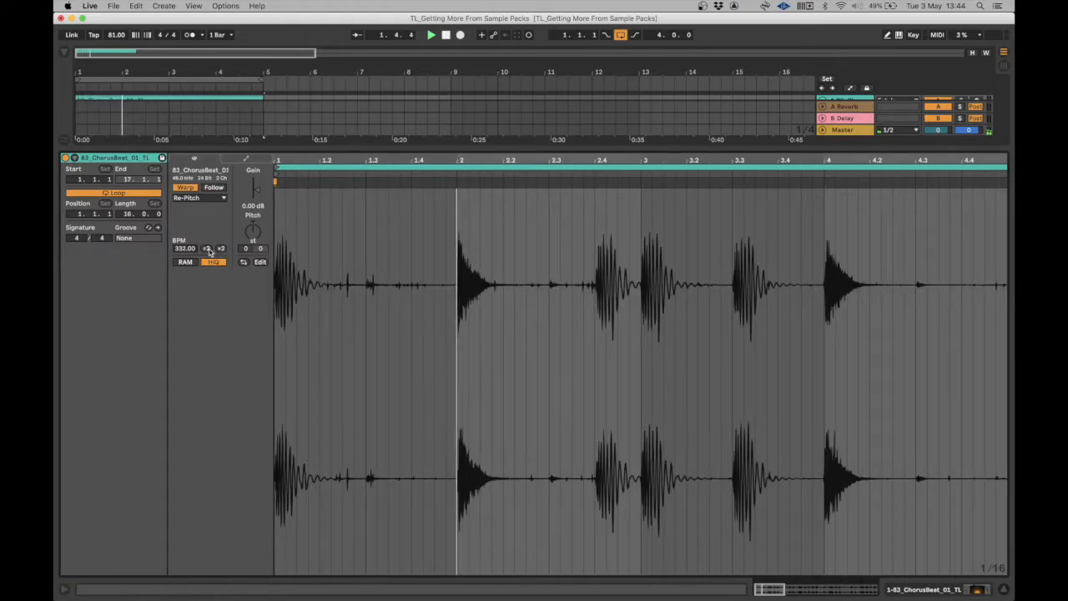
left_click(207, 249)
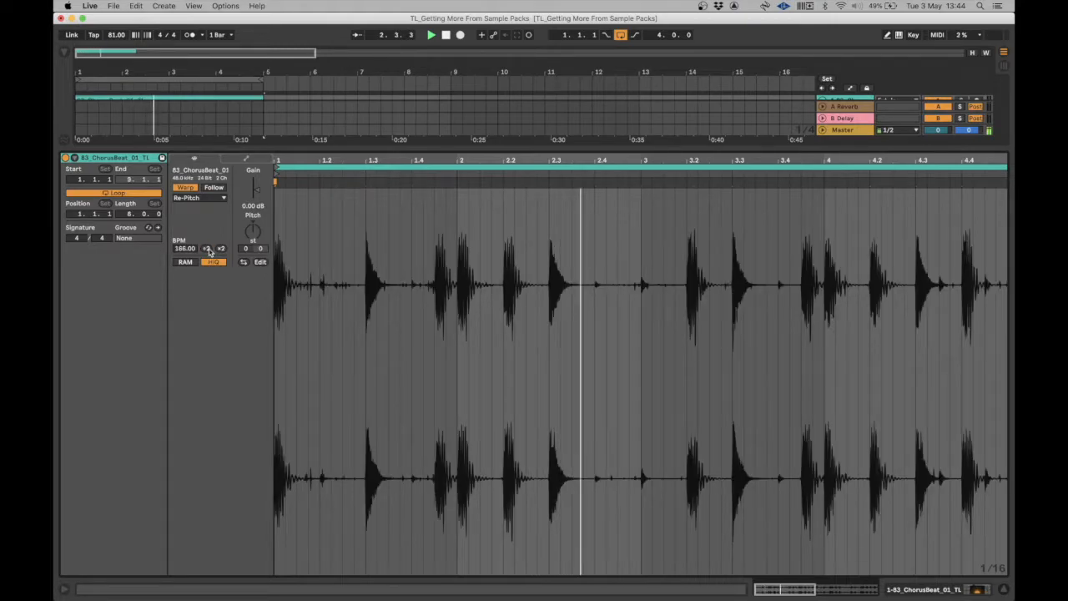
left_click(207, 249)
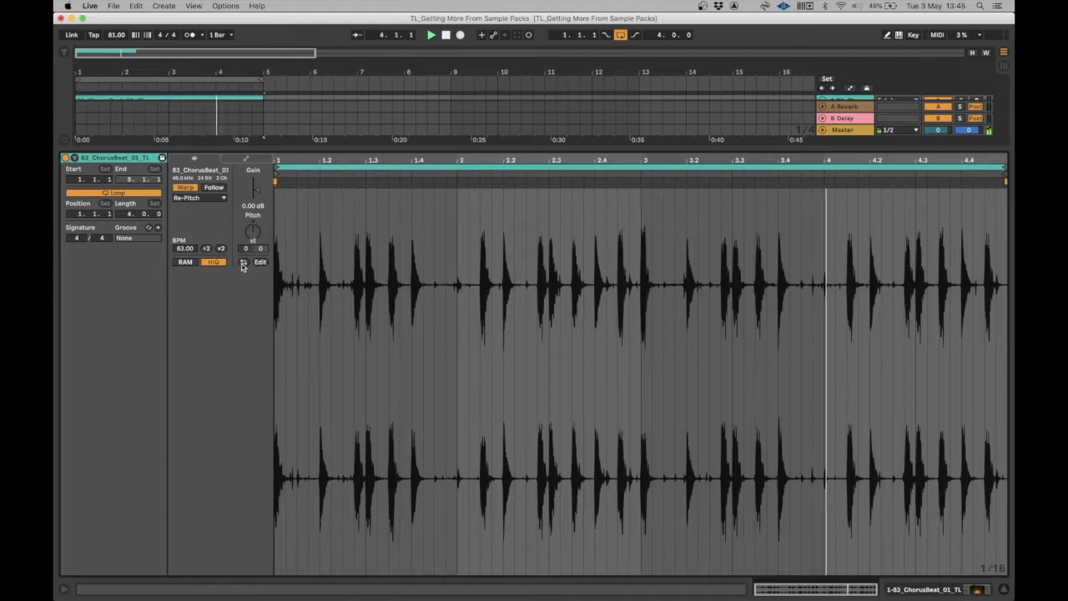
- Reverse the ChorusBeat clip and halve its BPM during playback
left_click(243, 262)
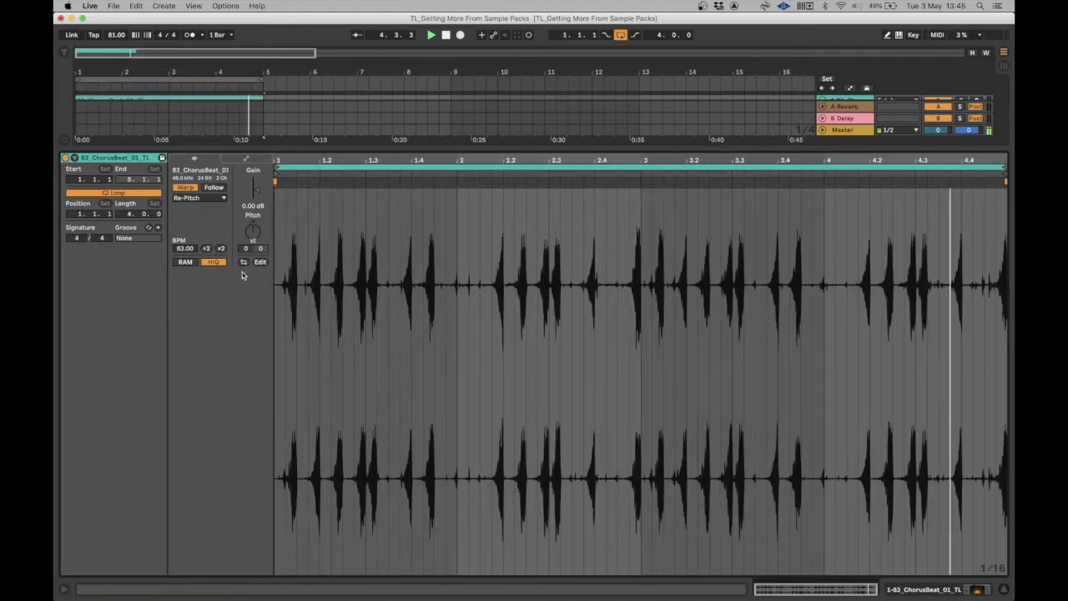
left_click(206, 248)
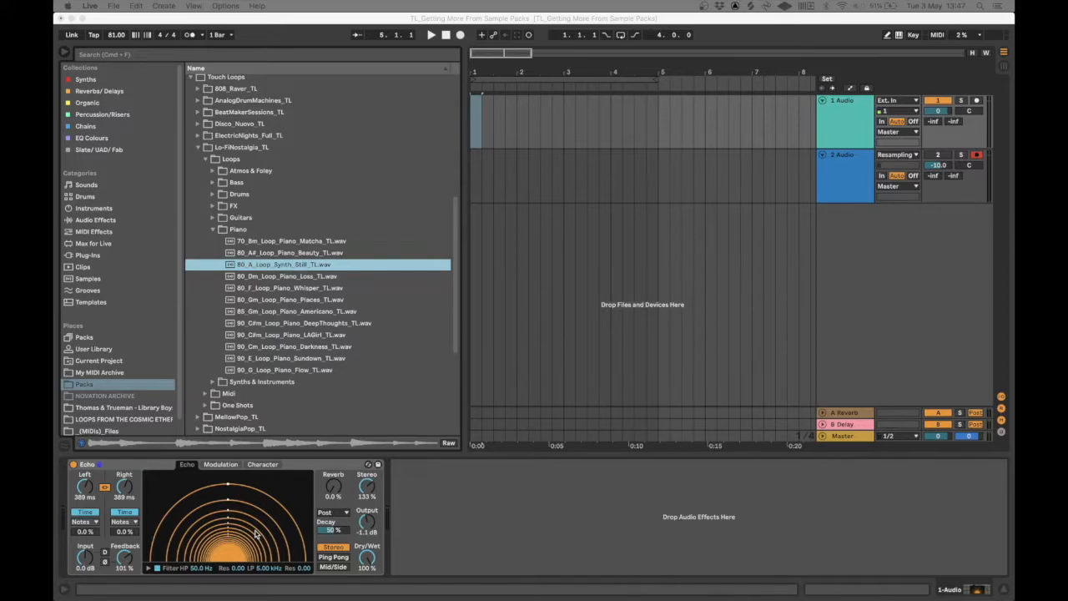
- Place the loop 80_A_Loop_Synth_Still_TL.wav at the start of the first audio track
left_click(284, 266)
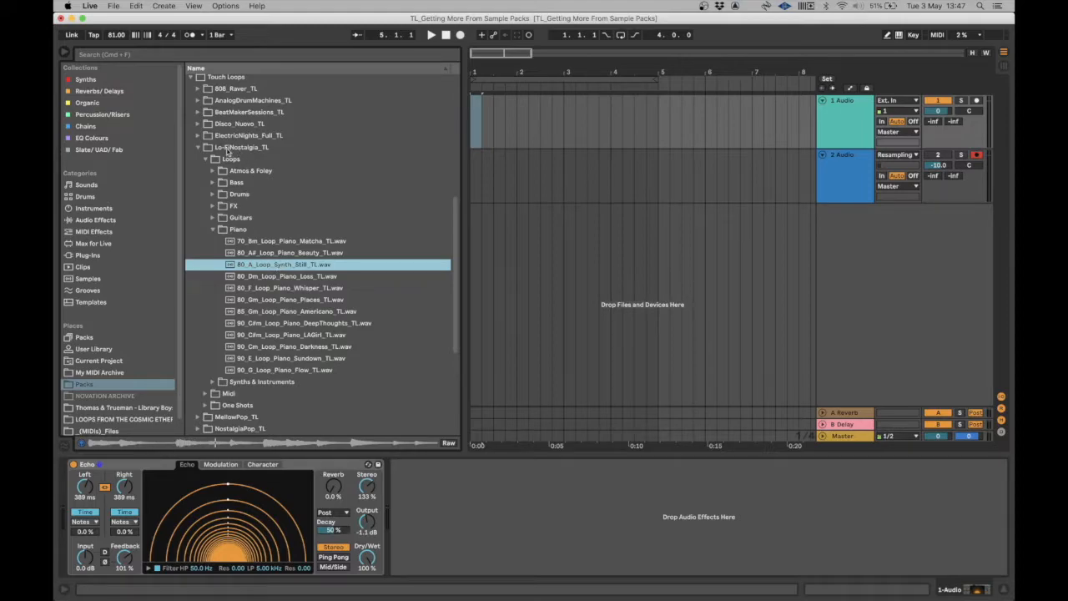
left_click_drag(268, 266, 472, 138)
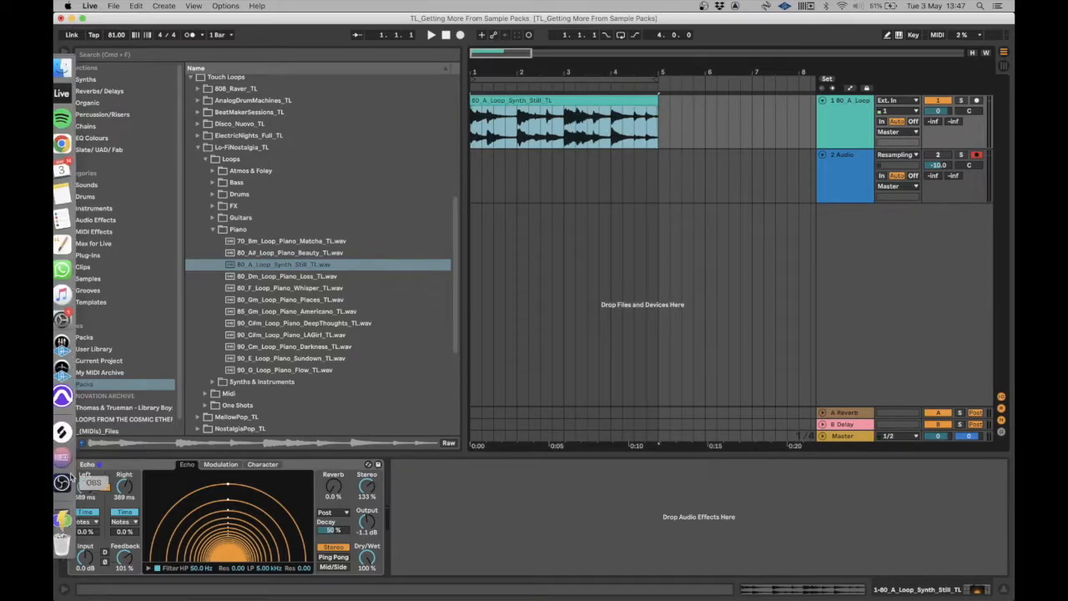
left_click(486, 130)
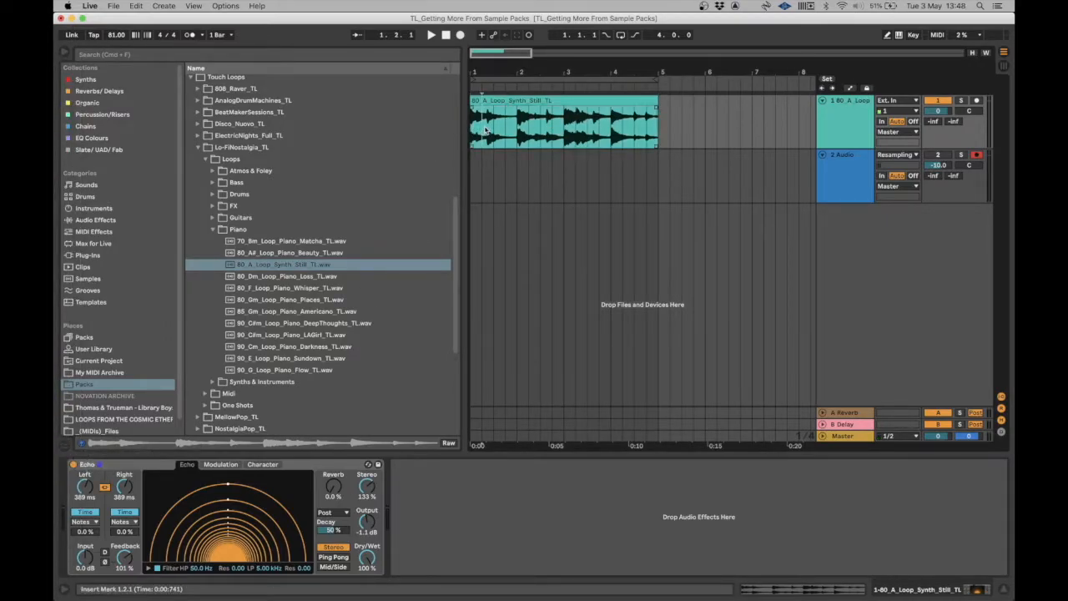
left_click_drag(665, 120, 487, 114)
left_click(528, 128)
- Bypass the Echo effect on the synth loop track and play the dry loop from the beginning
left_click(73, 464)
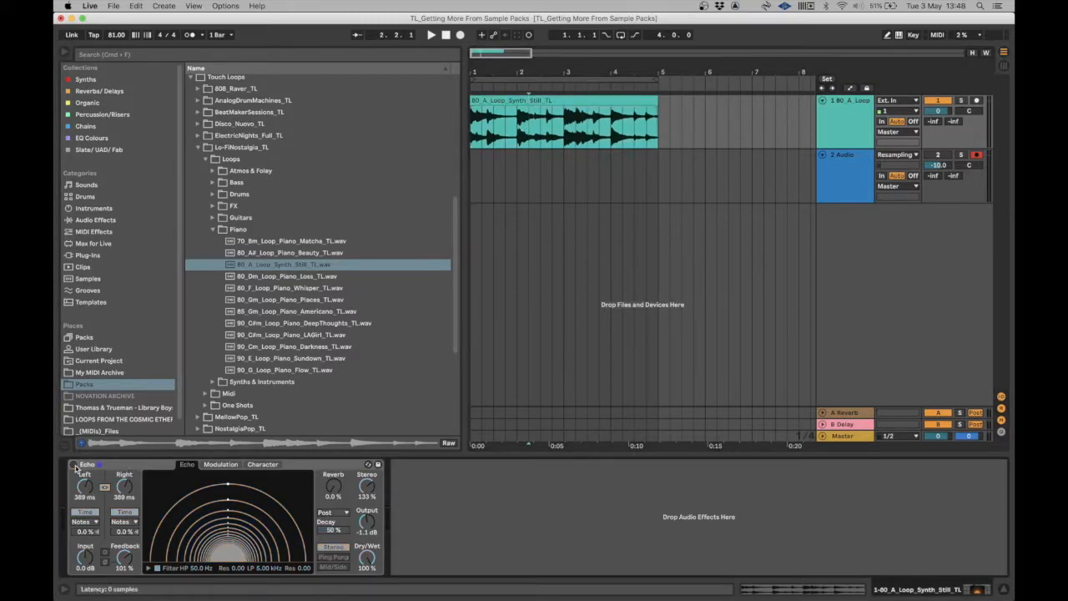
left_click(472, 127)
key("space")
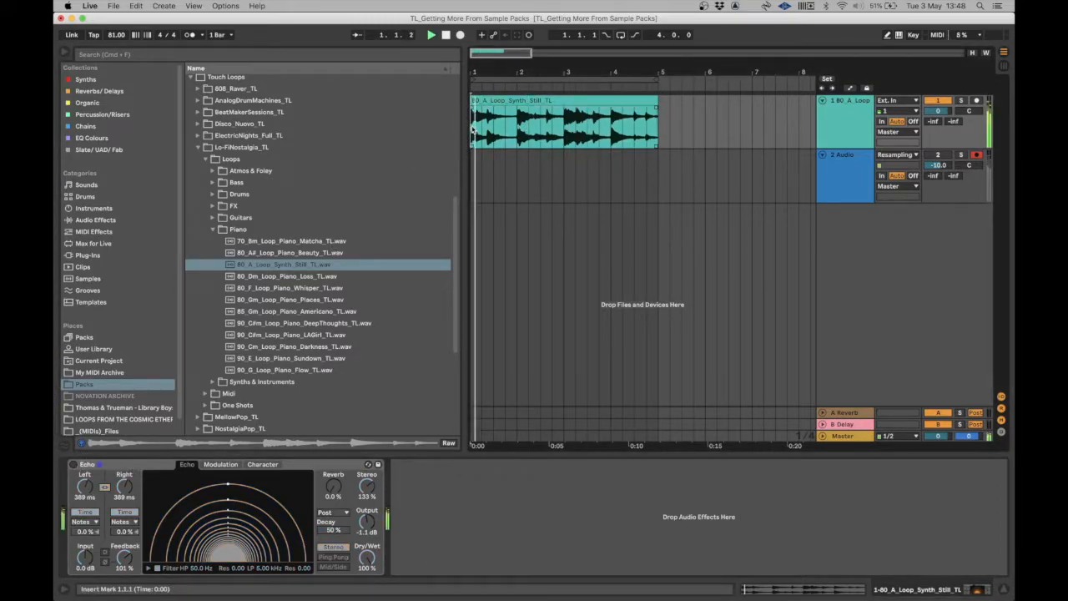
scroll(515, 125, "up", 5)
scroll(515, 126, "right", 1)
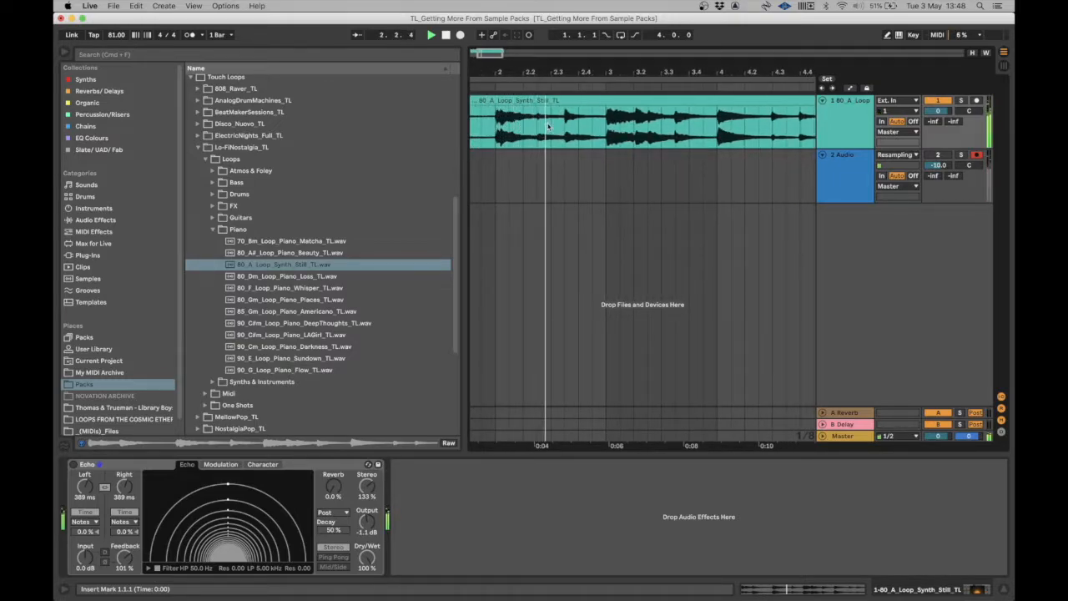
- Isolate the slice of the synth loop from 2.3.3 to bar 3 and delete the audio on both sides
left_click_drag(565, 125, 607, 125)
key("super+e")
left_click(627, 101)
key("Delete")
left_click(527, 101)
key("Delete")
scroll(526, 107, "down", 5)
scroll(527, 107, "down", 1)
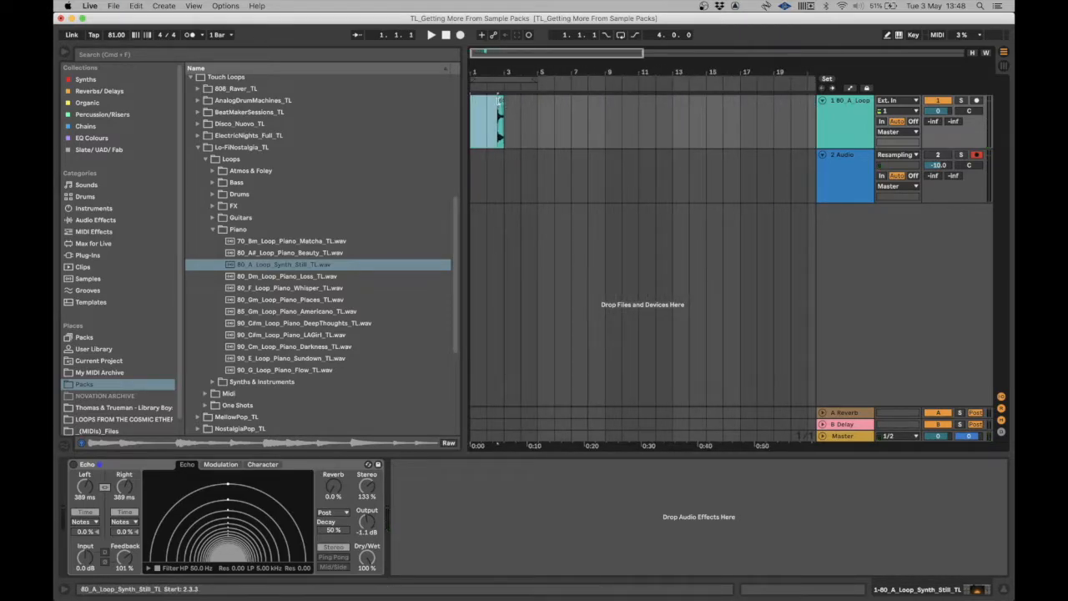
- Move the isolated synth slice to the start of bar 1 and hide the browser
left_click(481, 106)
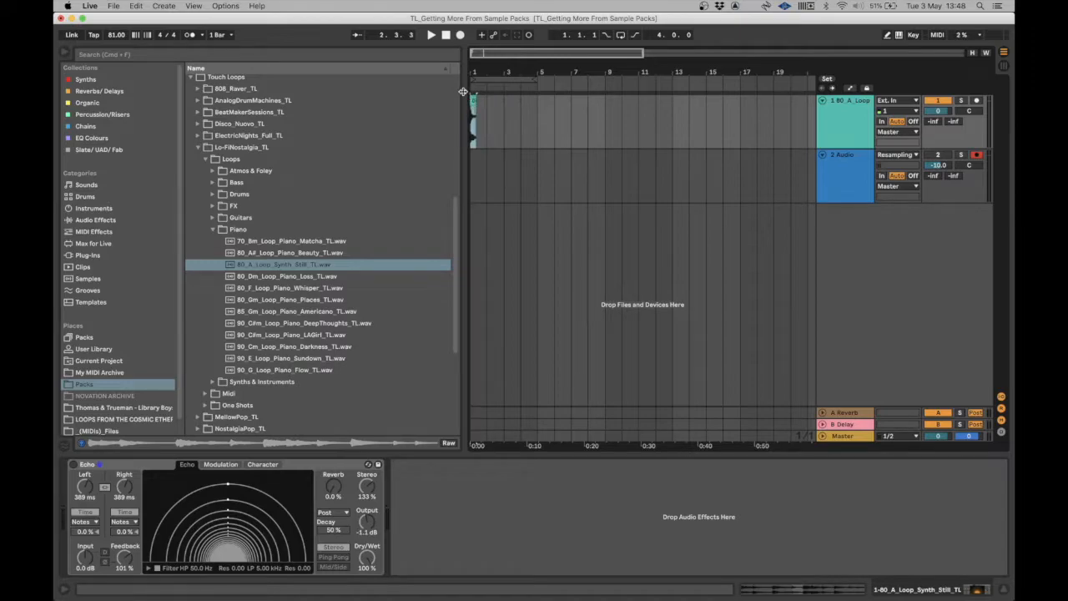
key("super+alt+b")
scroll(90, 65, "up", 5)
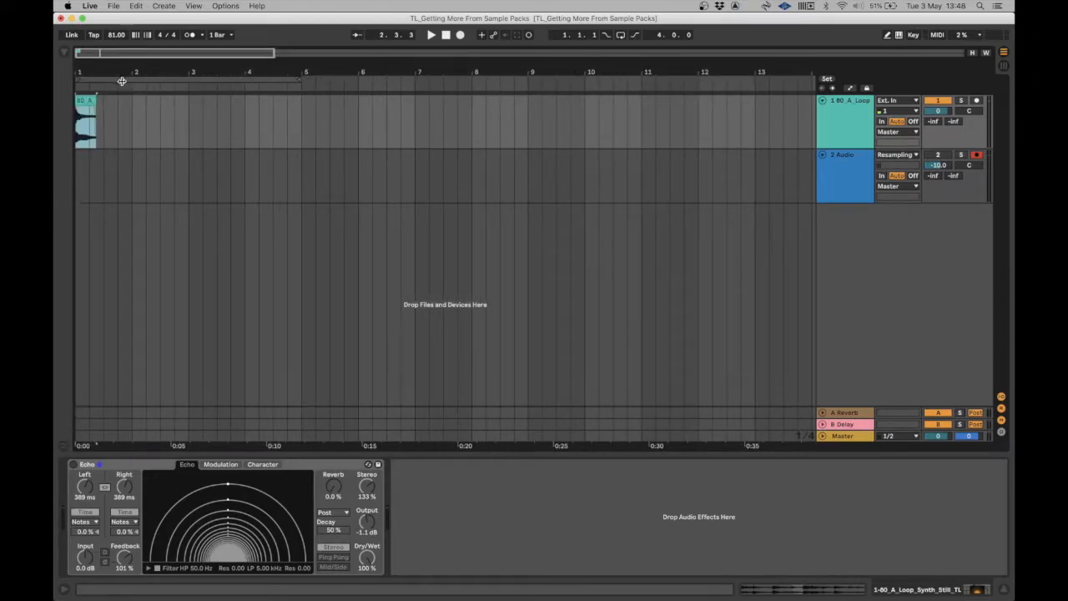
left_click(260, 80)
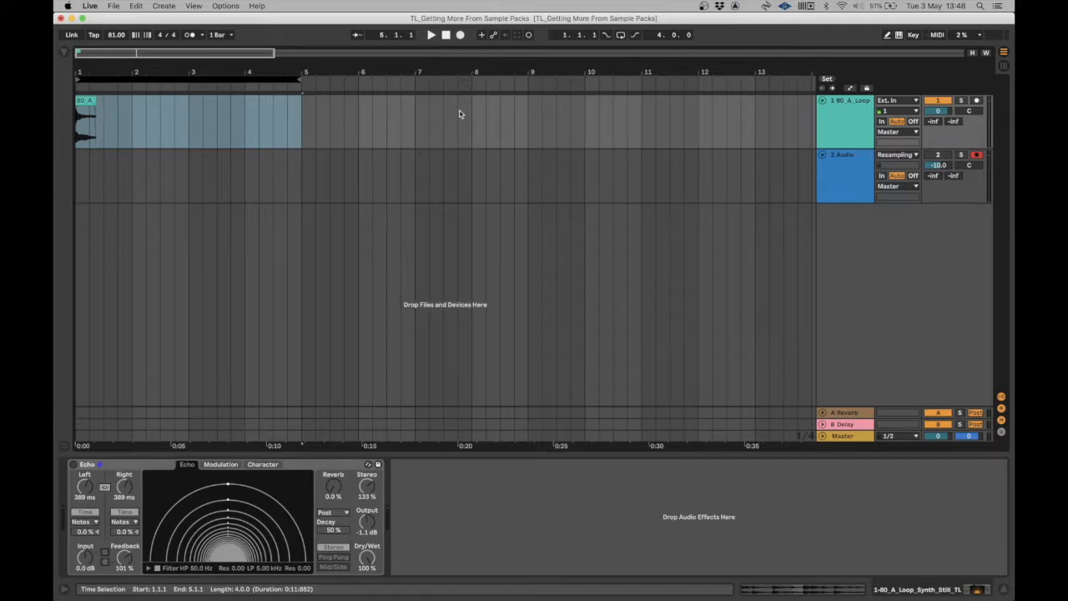
left_click_drag(529, 71, 298, 74)
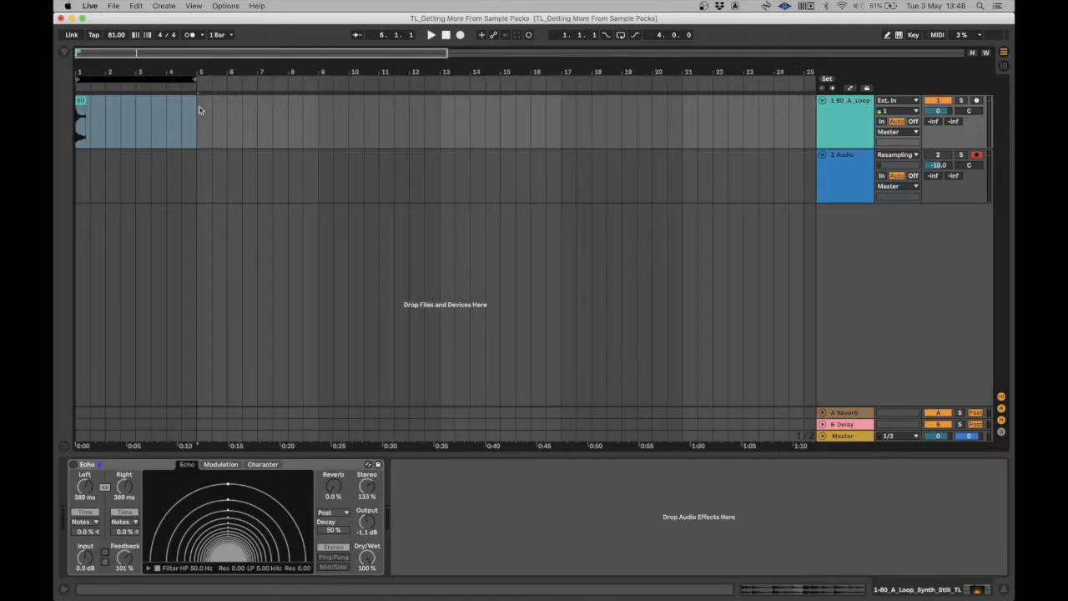
- Delete the second audio track and insert a fresh audio track in its place
left_click(286, 162)
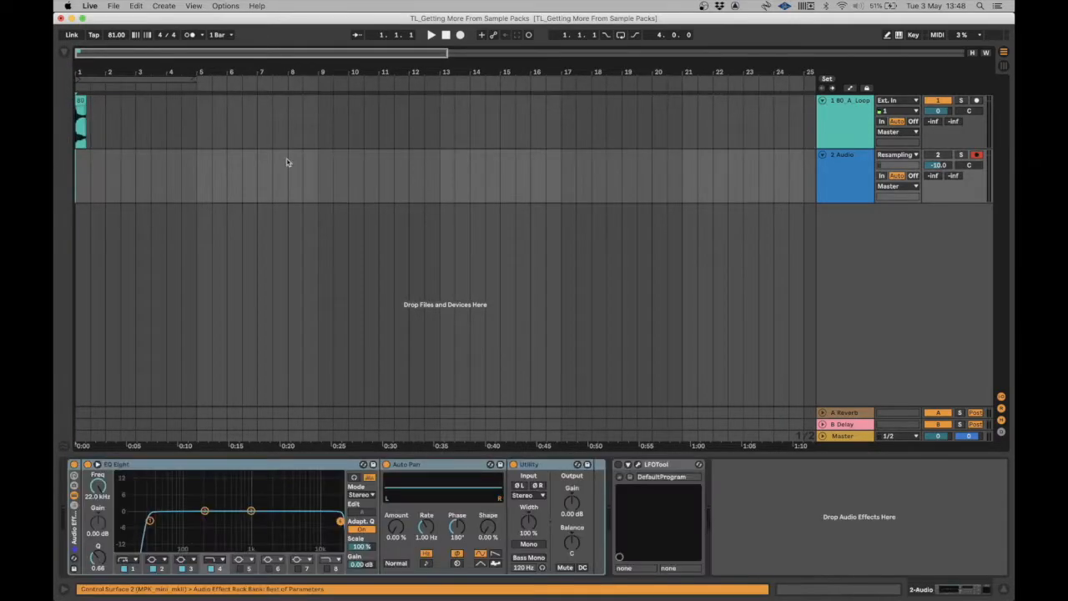
left_click(840, 183)
key("Delete")
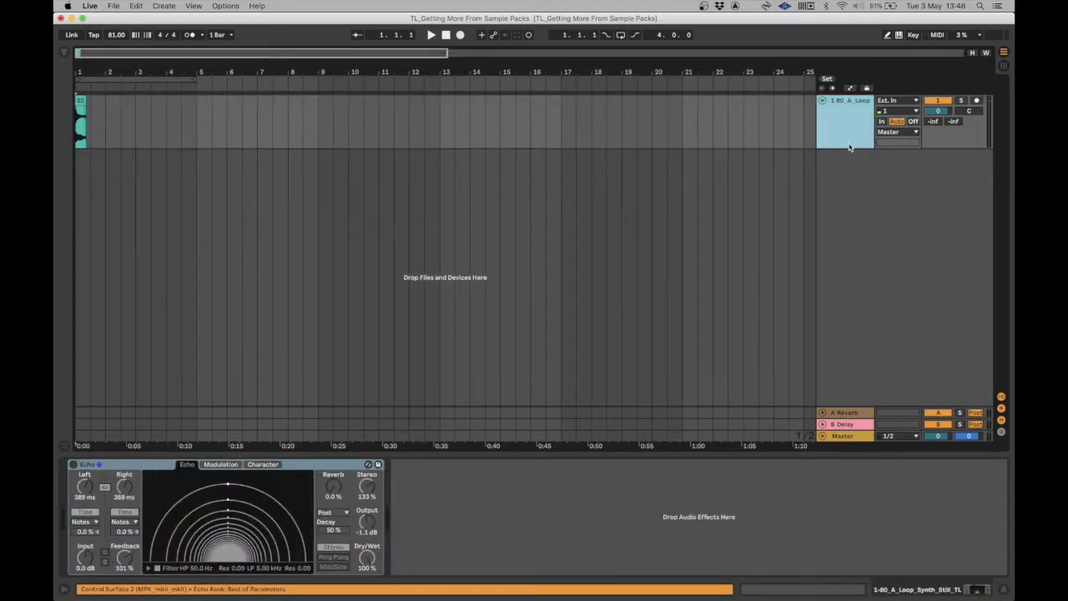
key("super+z")
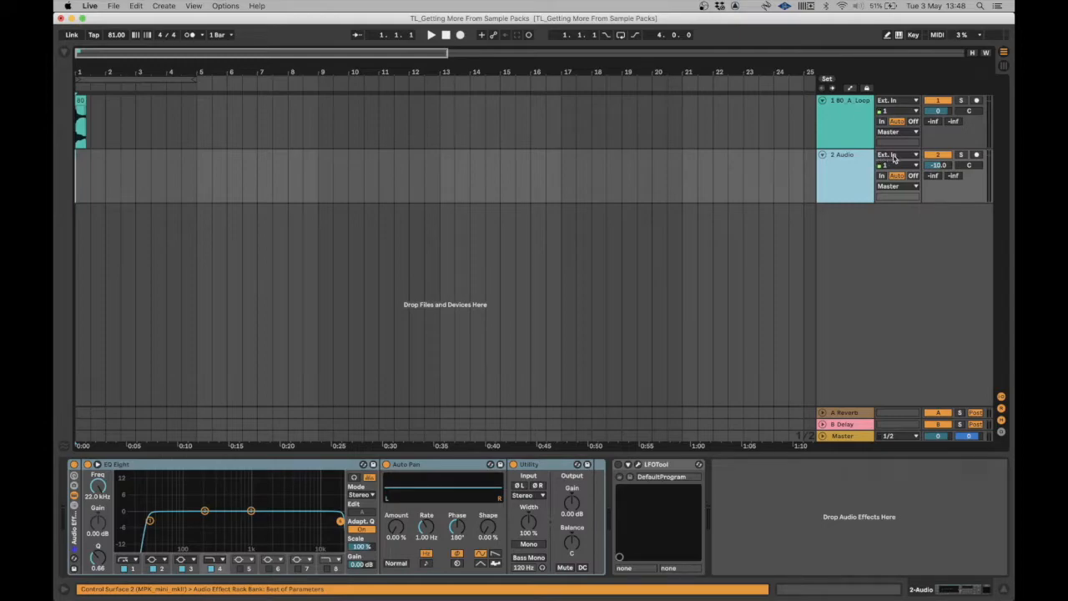
- Set the second audio track's input to Resampling and deactivate the track's output
left_click(885, 155)
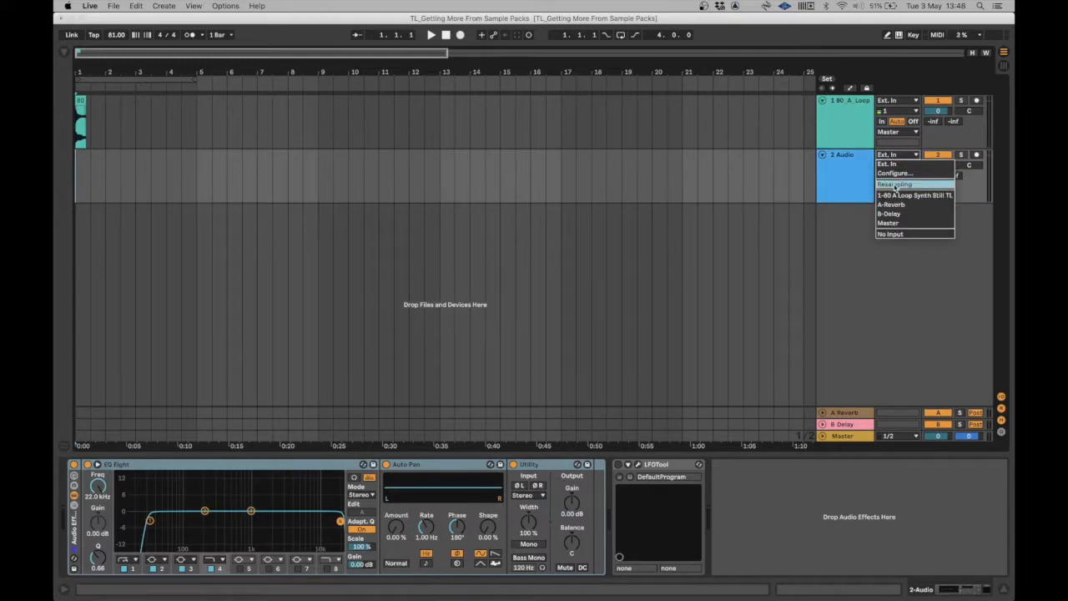
left_click(893, 185)
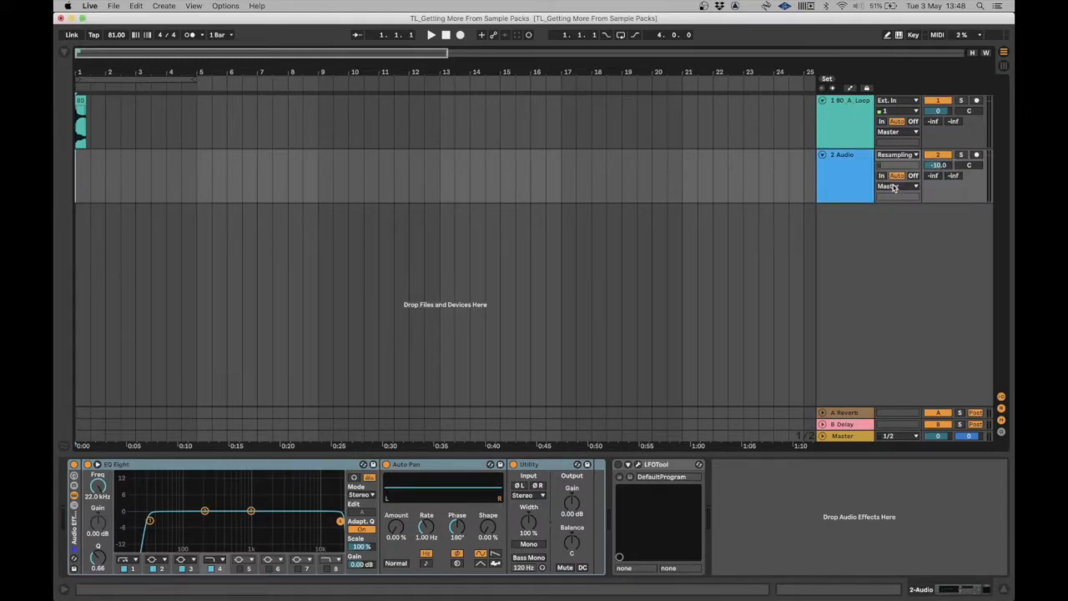
left_click(936, 156)
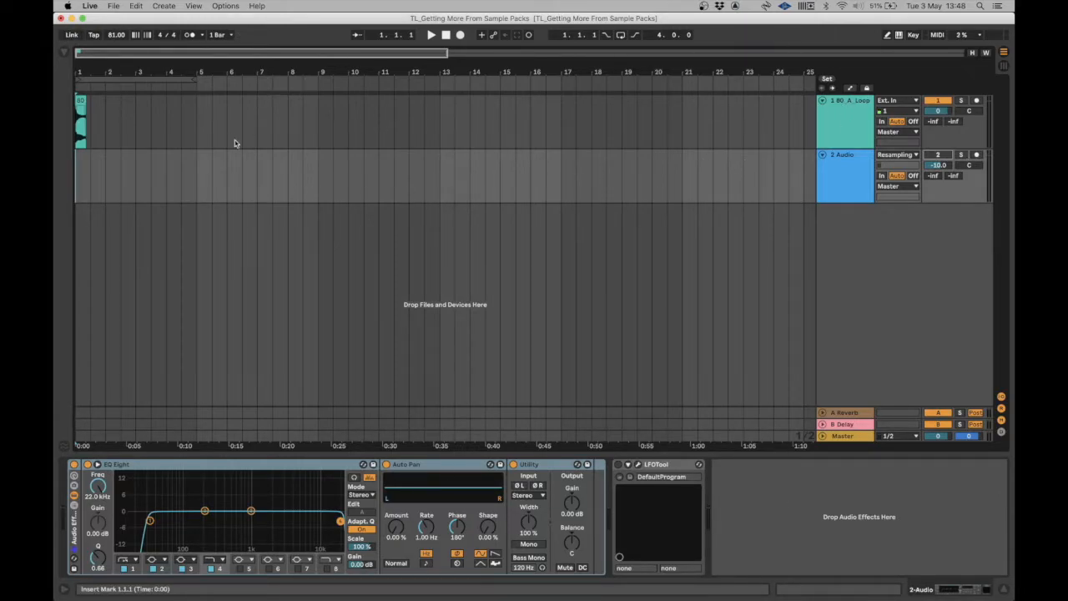
- Play the isolated synth slice on the first track with Echo bypassed
left_click(839, 130)
left_click(844, 159)
left_click(845, 127)
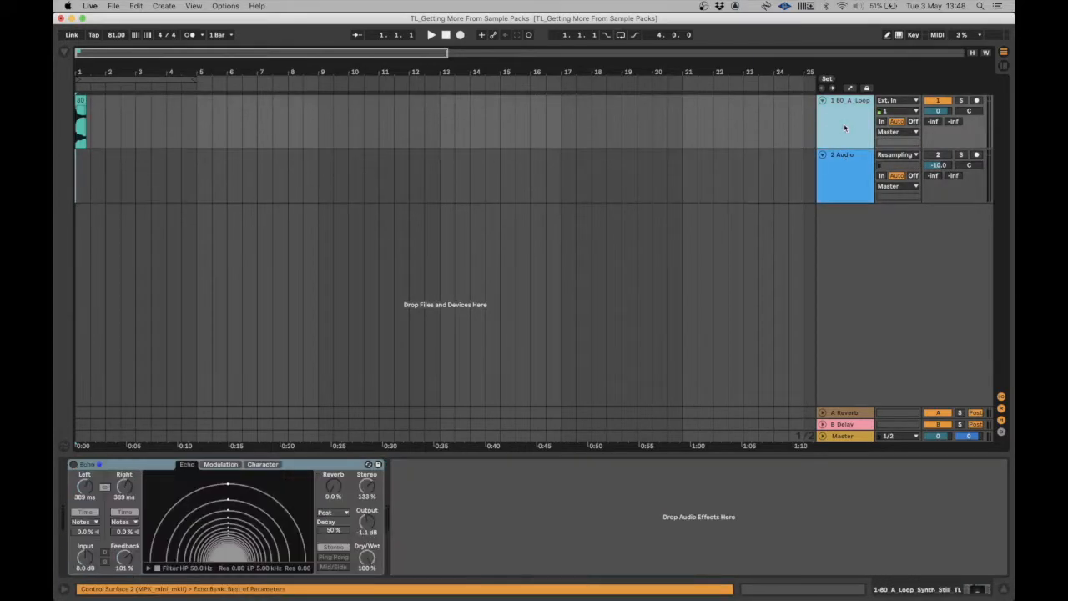
left_click(80, 99)
key("space")
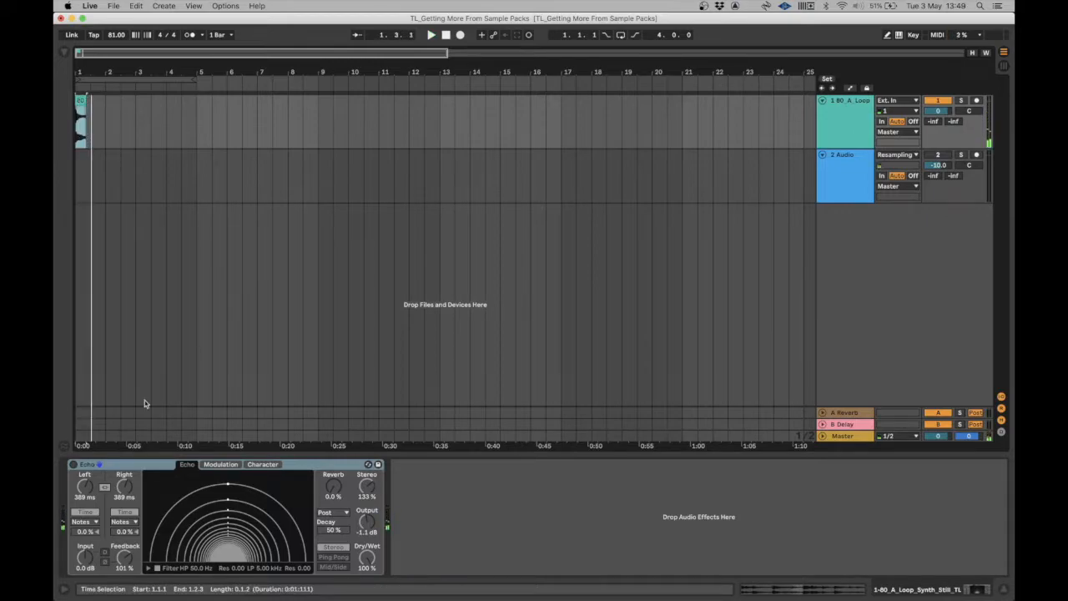
- Turn Echo on for the synth slice and switch its delay to Sync and back to Time
left_click(73, 464)
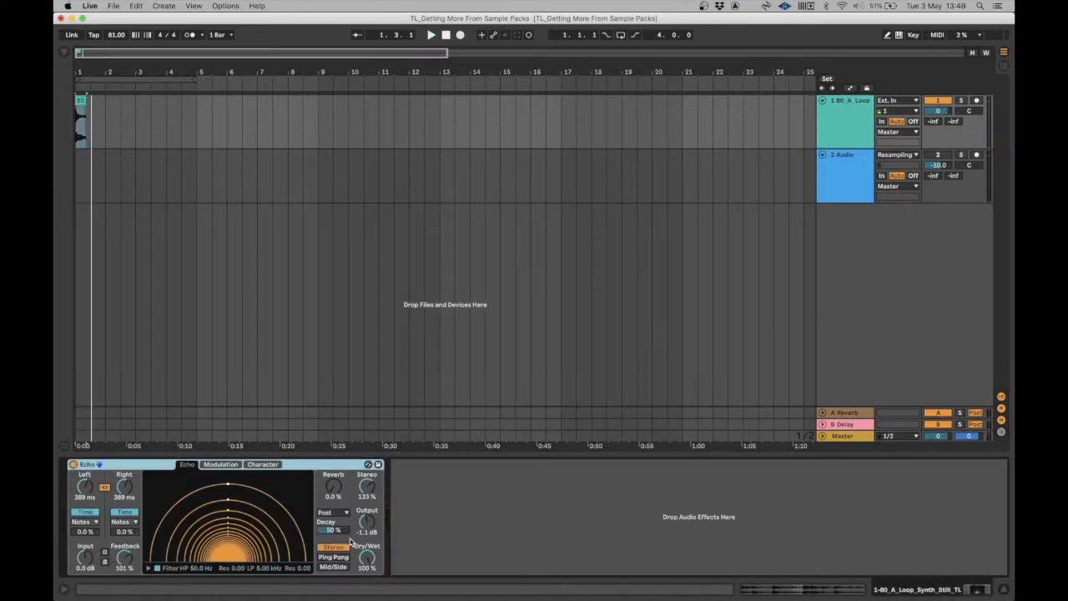
left_click(363, 563)
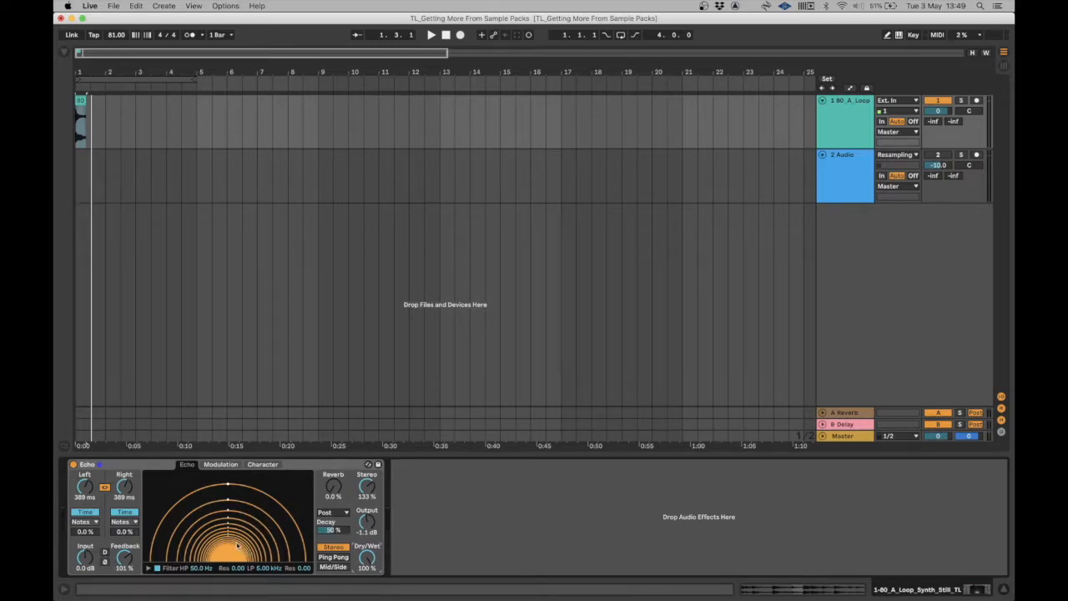
left_click(86, 512)
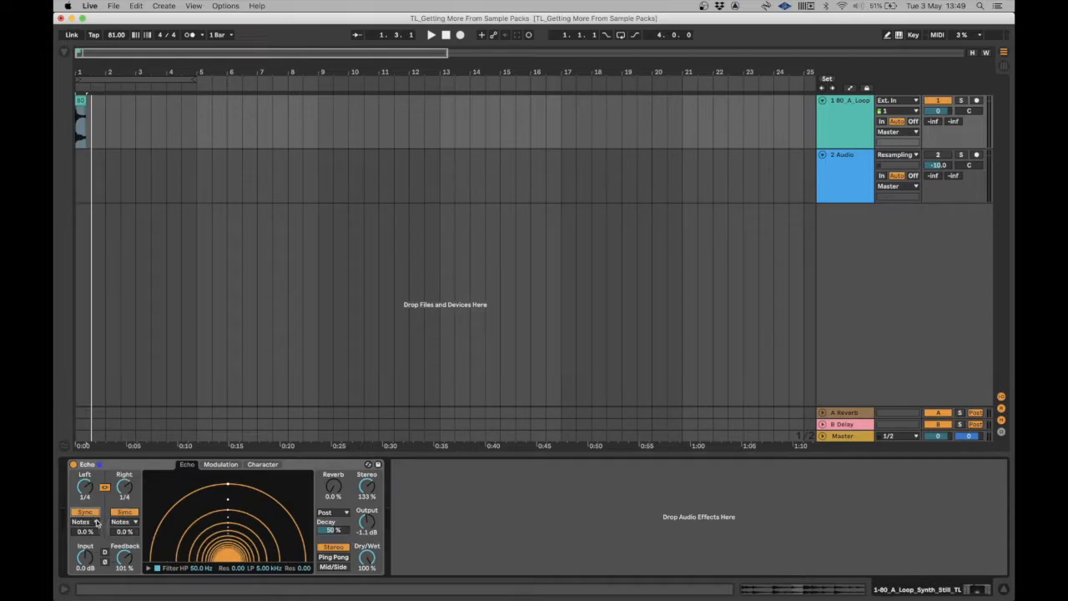
left_click(86, 513)
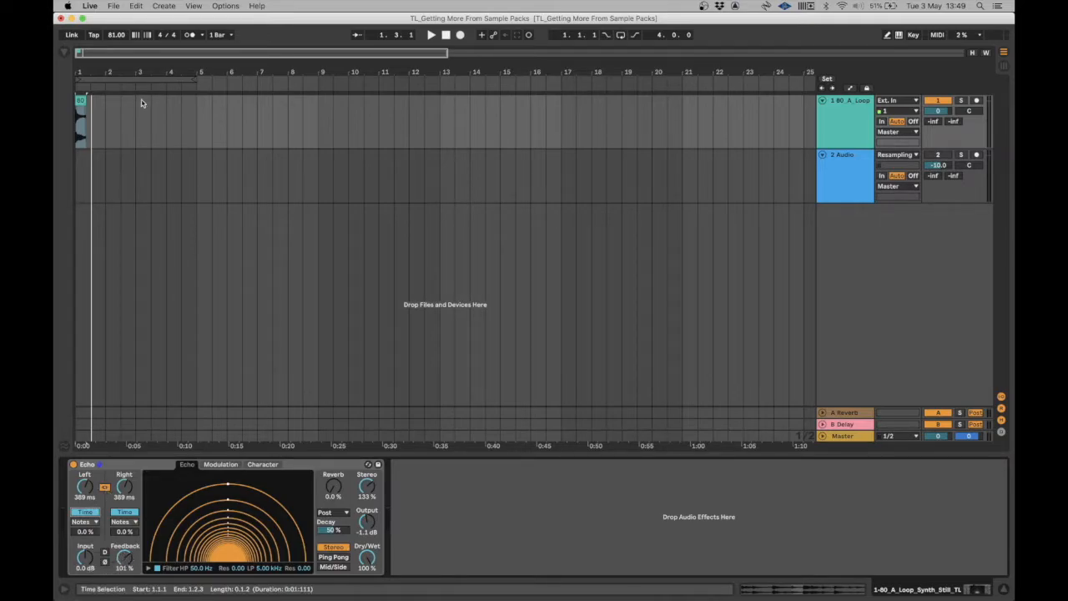
- Play the slice through Echo, sweeping the linked delay time through 250, 132 and 337 ms and raising Feedback to 107 %
left_click(81, 180)
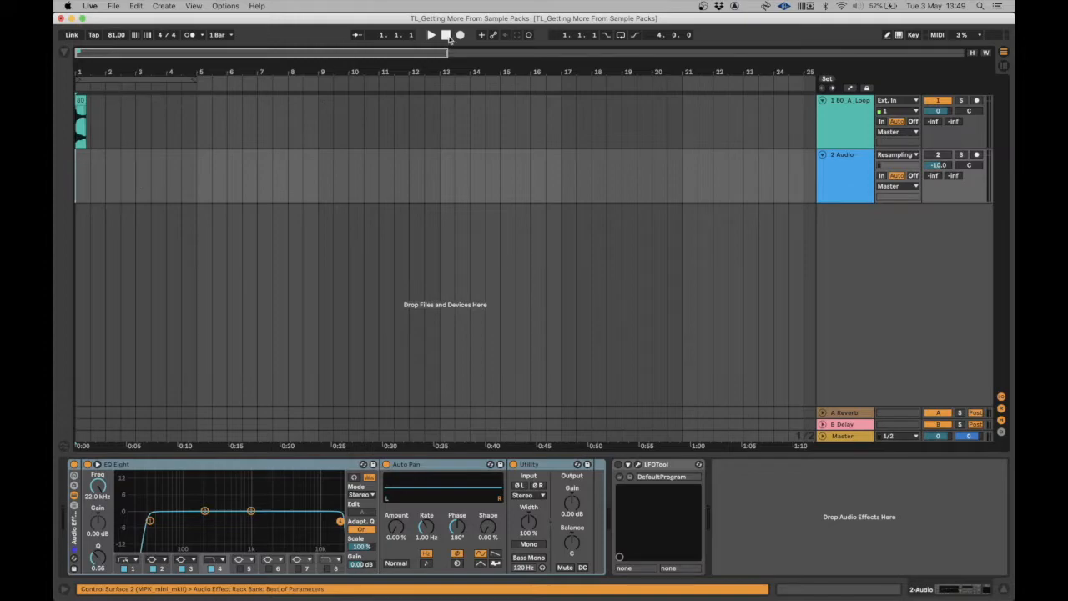
left_click(748, 115)
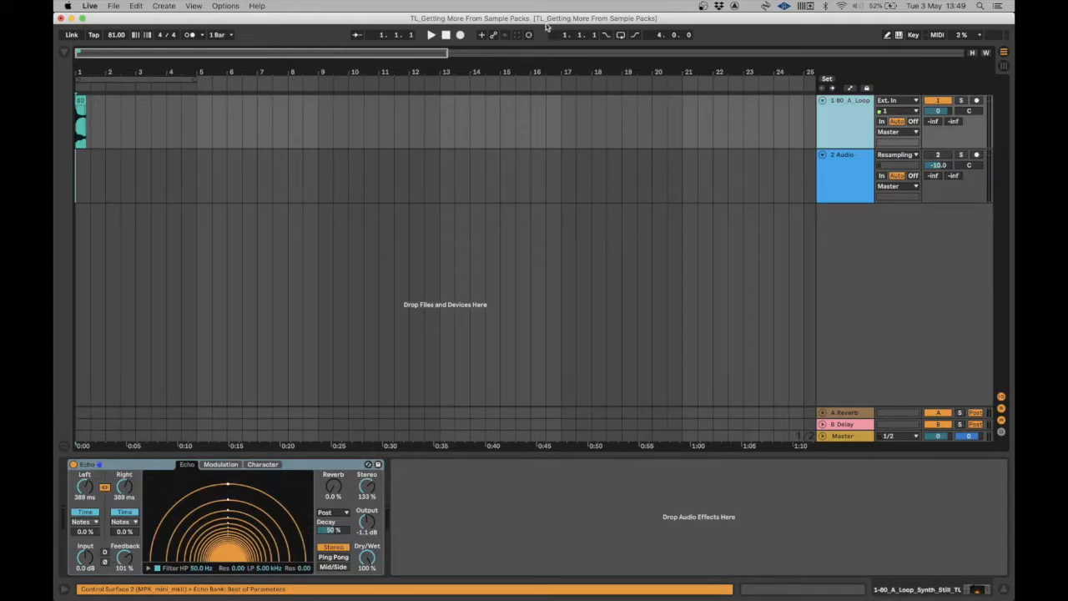
left_click(432, 37)
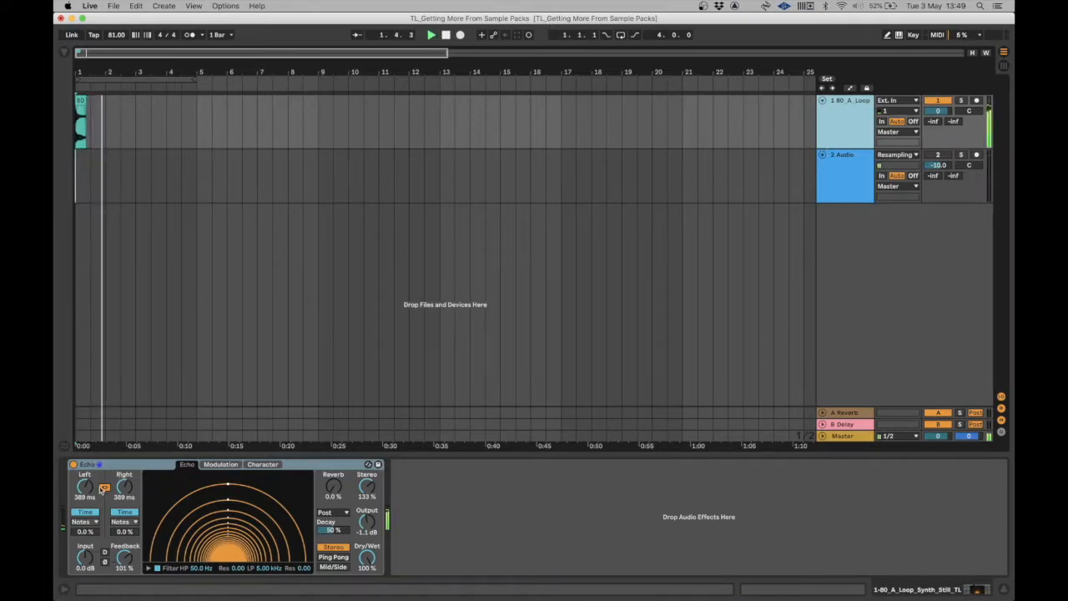
left_click_drag(85, 489, 84, 504)
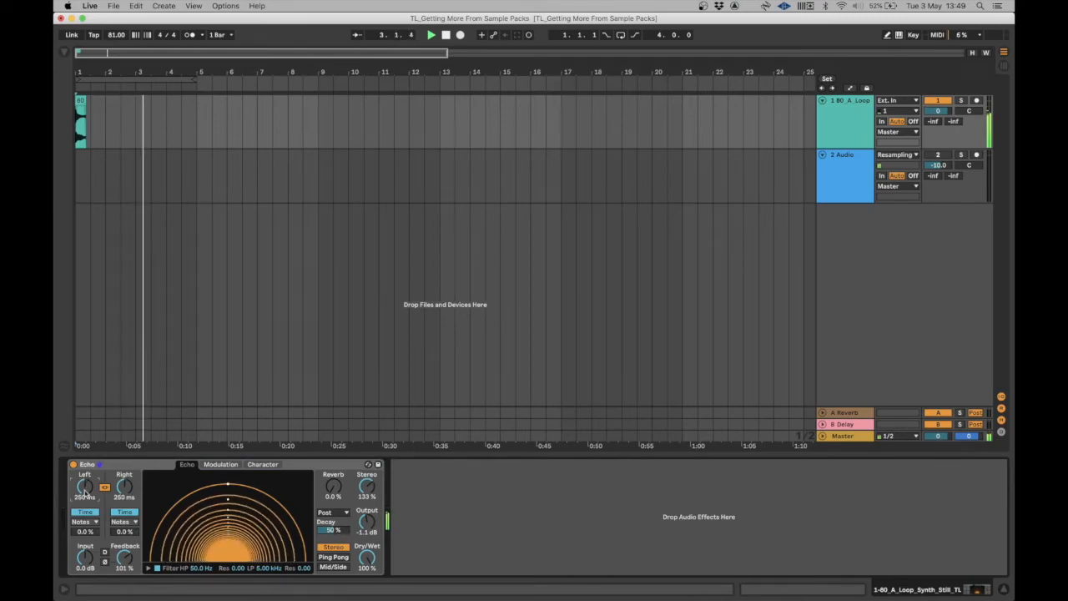
mouse_move(86, 491)
left_mouse_down()
mouse_move(85, 504)
mouse_move(88, 492)
left_mouse_up()
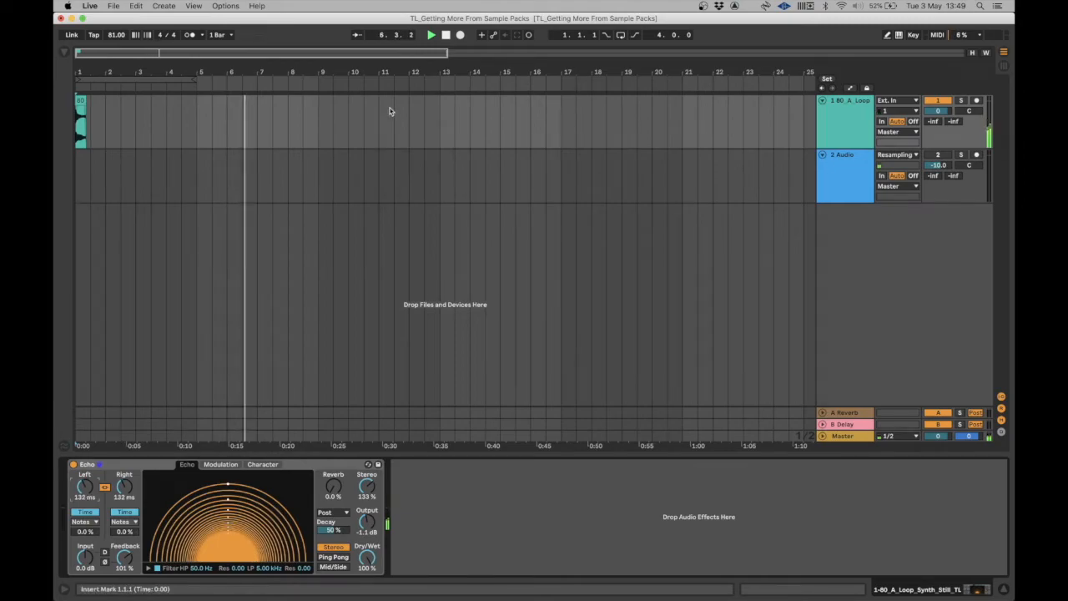
mouse_move(124, 557)
left_mouse_down()
mouse_move(124, 544)
mouse_move(123, 557)
left_mouse_up()
left_click_drag(91, 489, 91, 451)
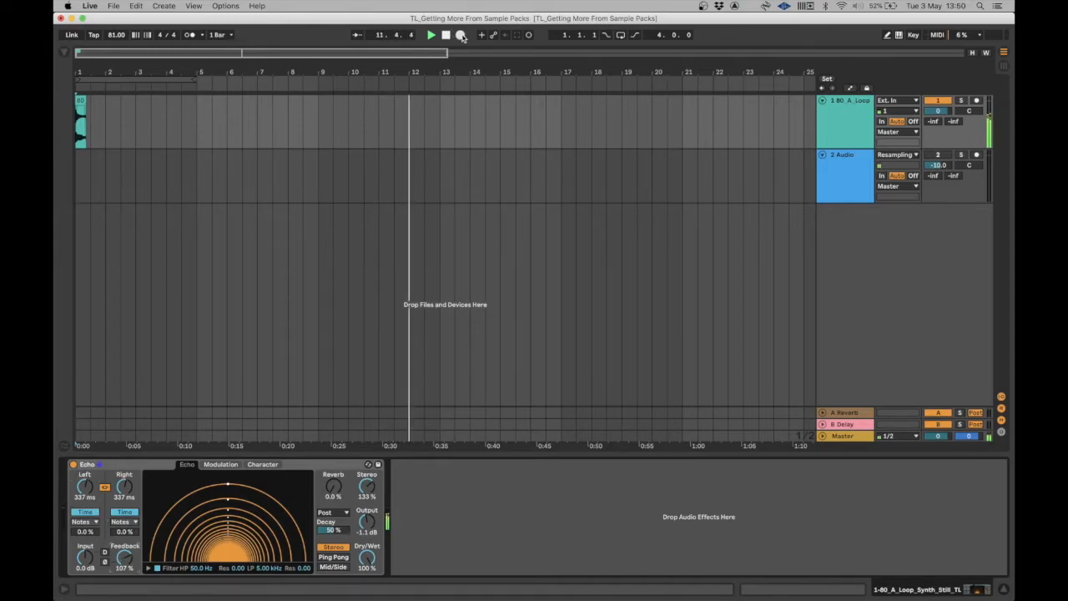
- Record Echo's output onto the armed Resampling track while setting Feedback to 101 % and the linked delay time to 88.2 ms
left_click(977, 156)
key("F9")
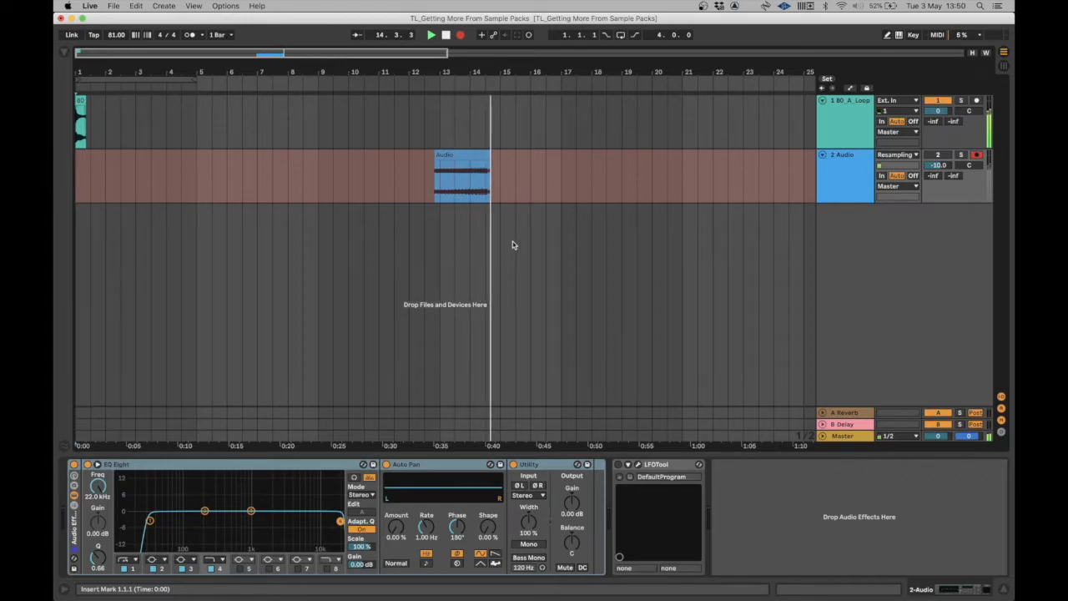
left_click(846, 105)
left_click_drag(122, 557, 123, 563)
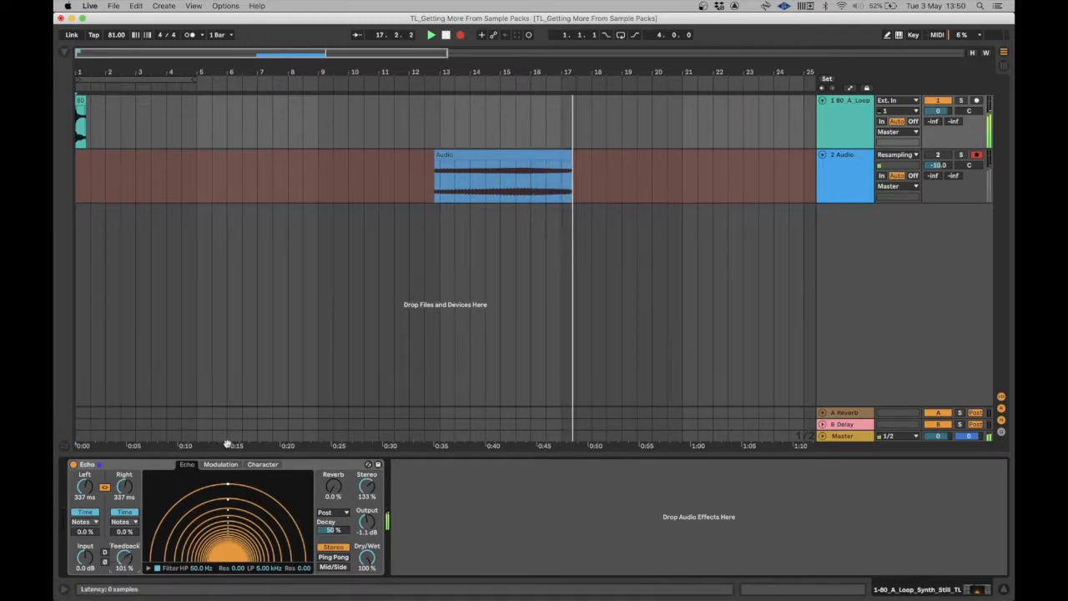
left_click_drag(123, 483, 123, 521)
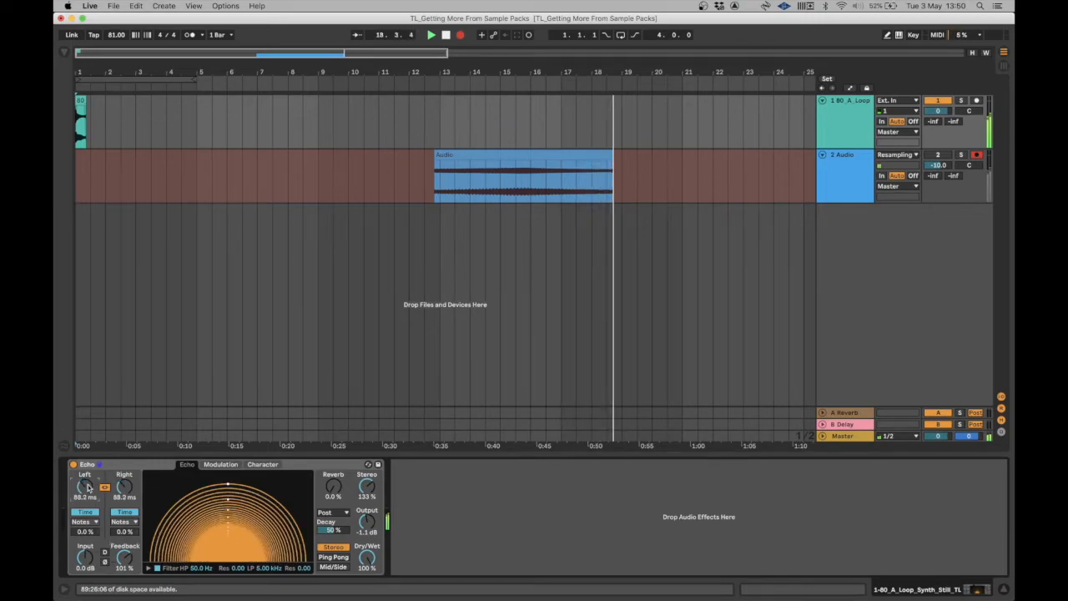
- During recording, set Echo's Reverb to 33 %, Stereo to 138 % and Feedback to 115 % in Ping Pong mode
left_click_drag(332, 491, 365, 488)
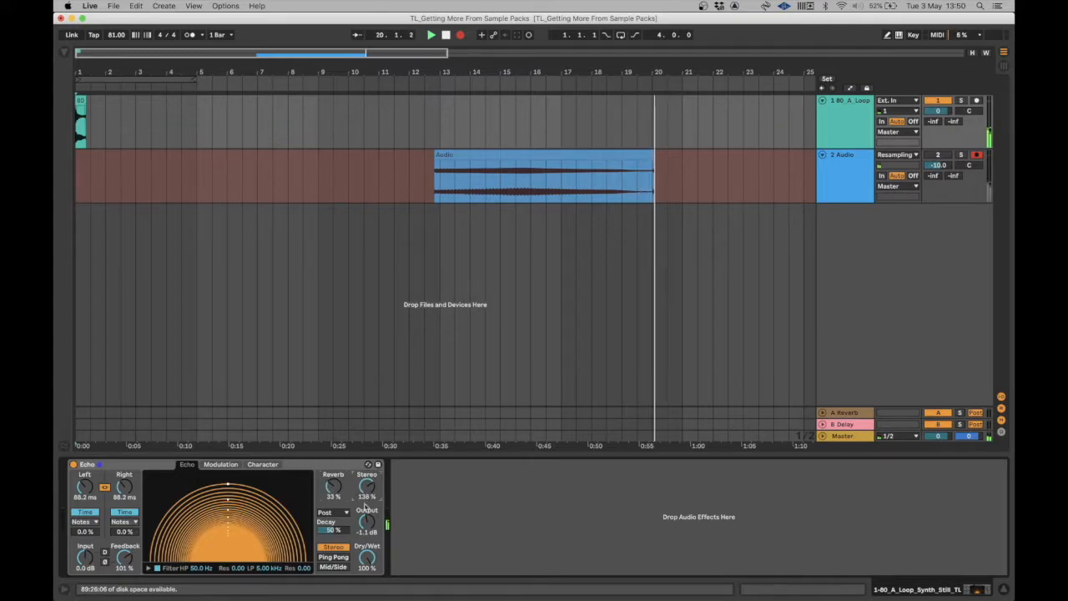
left_click(328, 557)
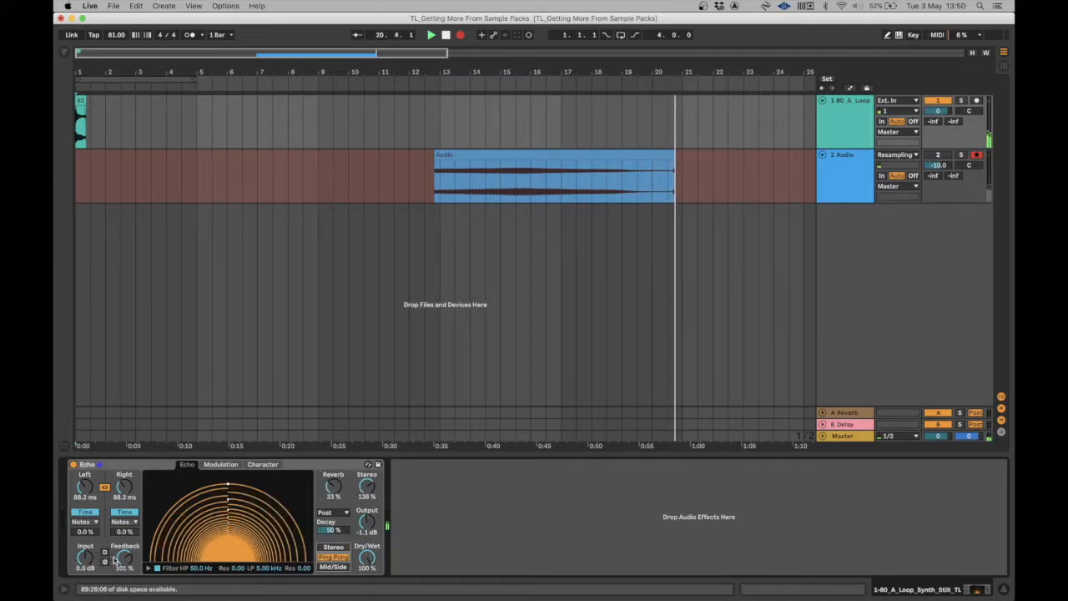
left_click_drag(124, 557, 124, 547)
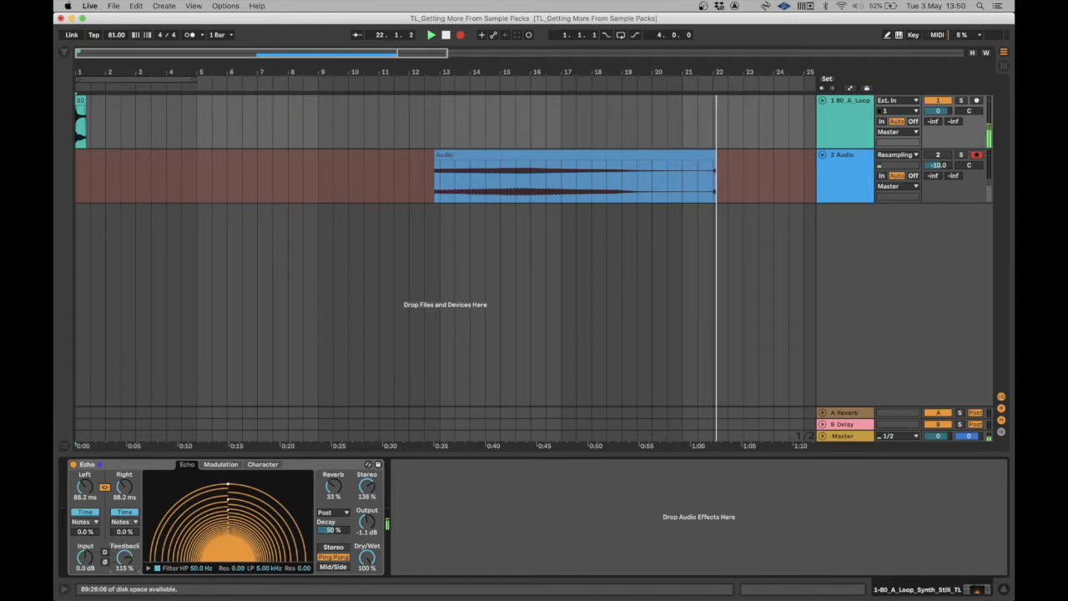
- While still recording, set Echo's Feedback to 102 % and raise the linked delay time through 118 ms to 169 ms
left_click_drag(124, 552, 125, 557)
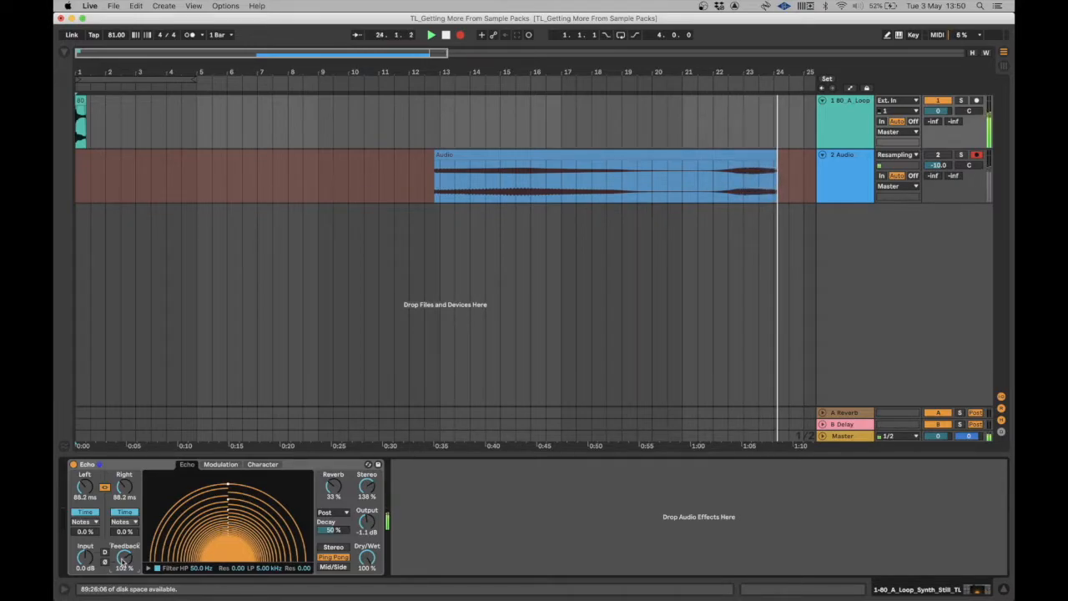
mouse_move(120, 497)
left_mouse_down()
mouse_move(120, 451)
mouse_move(125, 495)
left_mouse_up()
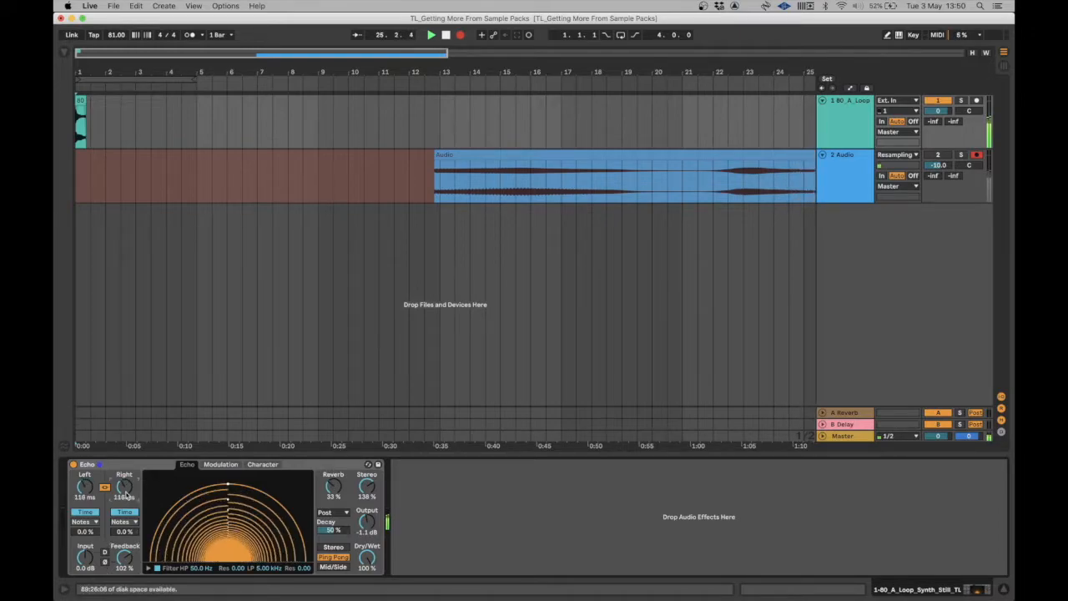
left_click_drag(124, 496, 125, 484)
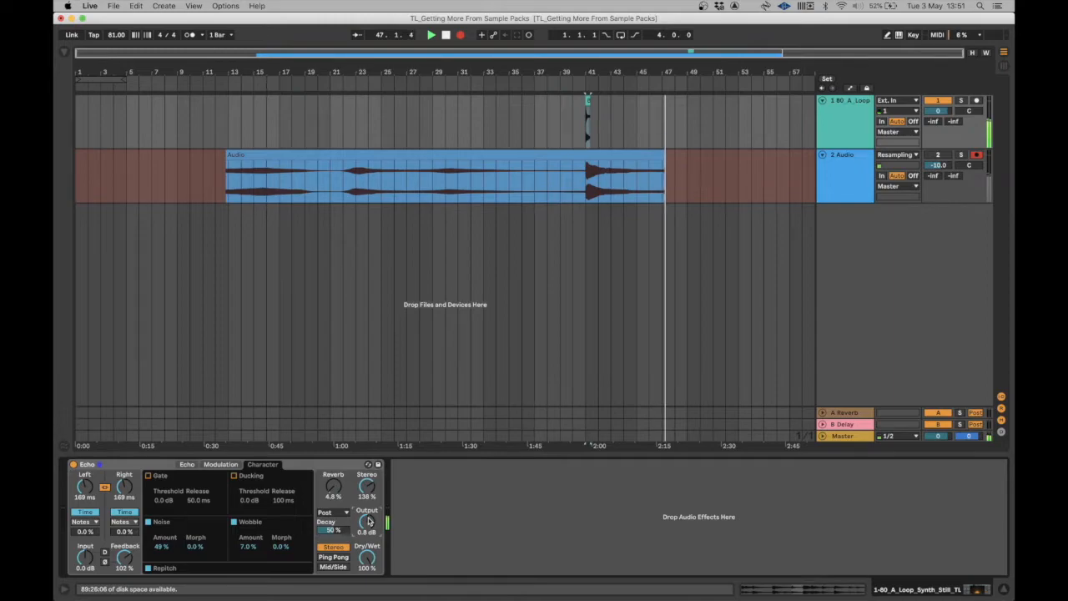
- Stop the resampling recording and mute the synth loop track
key("space")
left_click(850, 127)
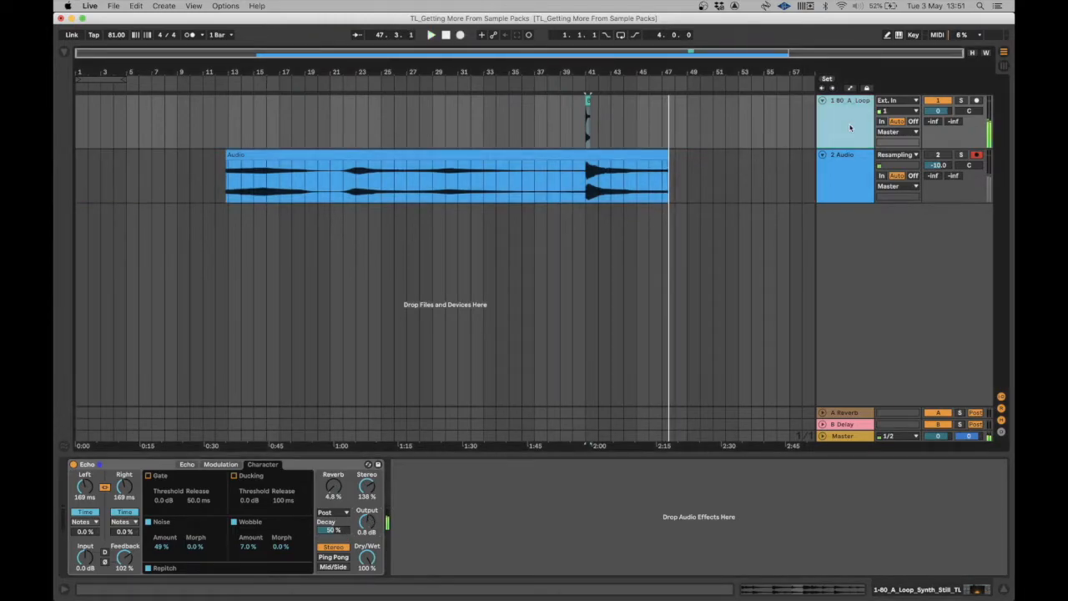
left_click(945, 103)
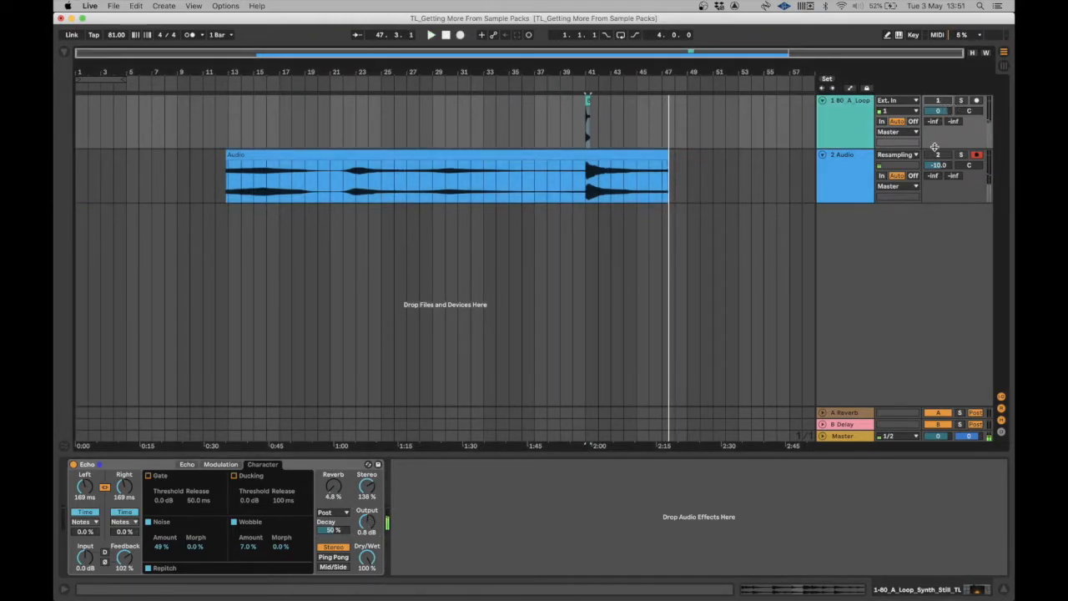
- Play the resampled clip from around bar 15 and loop the one-bar section from bar 16 to 17
left_click(252, 190)
key("space")
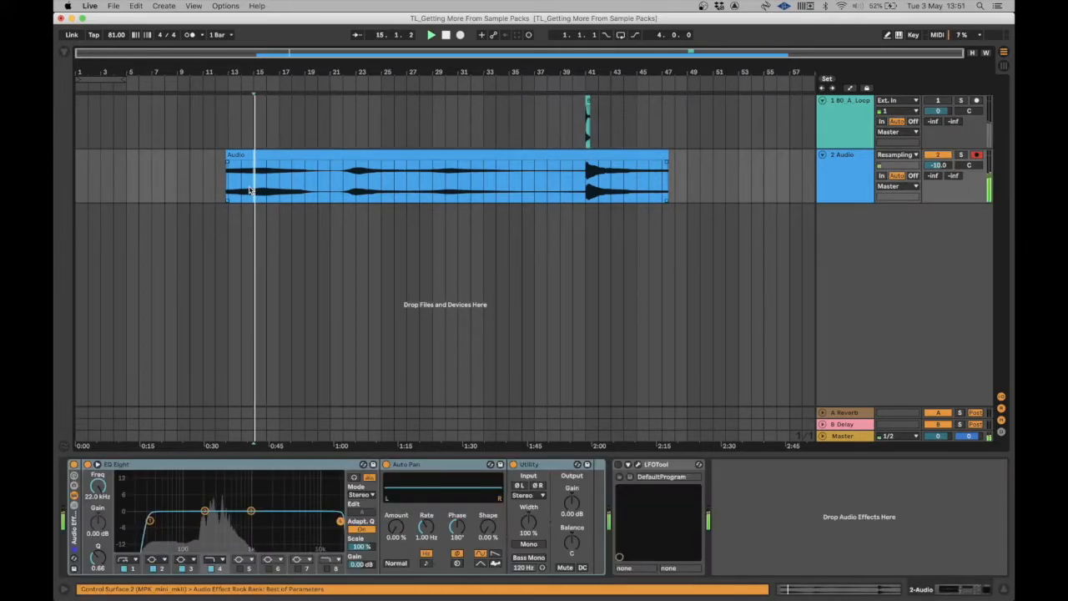
scroll(268, 179, "up", 5)
scroll(293, 174, "left", 2)
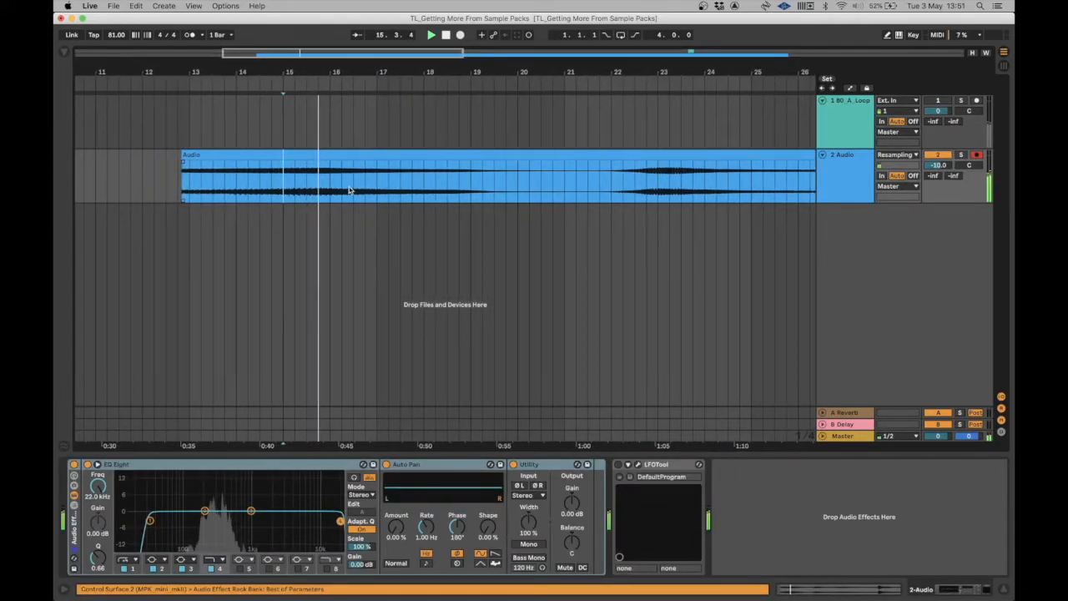
left_click_drag(334, 184, 377, 182)
key("super+l")
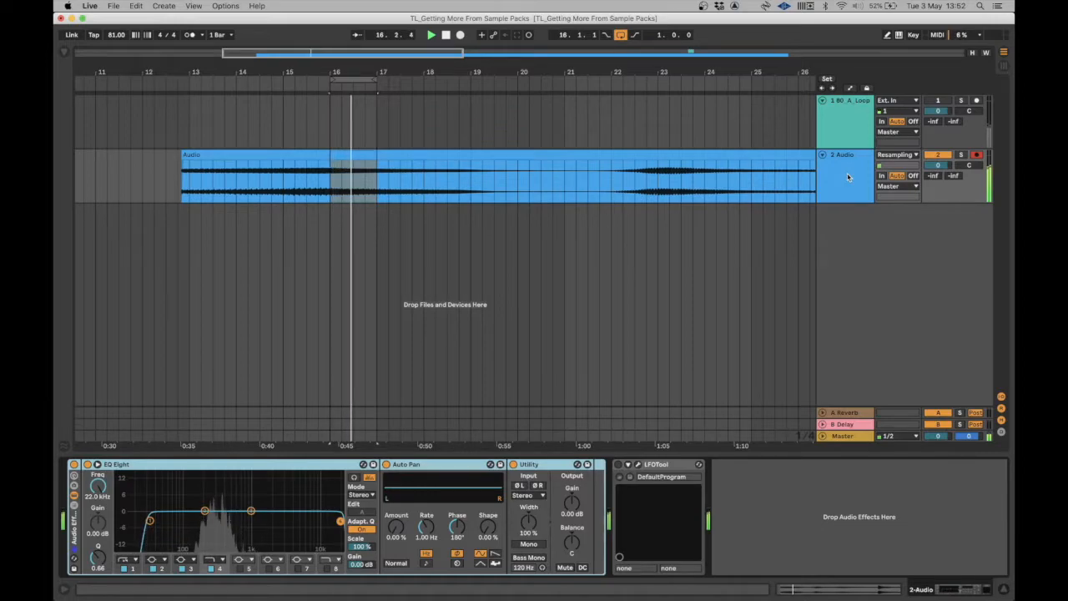
- Add a MIDI track with Wavetable from the Synths collection and lower its amp envelope sustain to -inf dB
key("super+t")
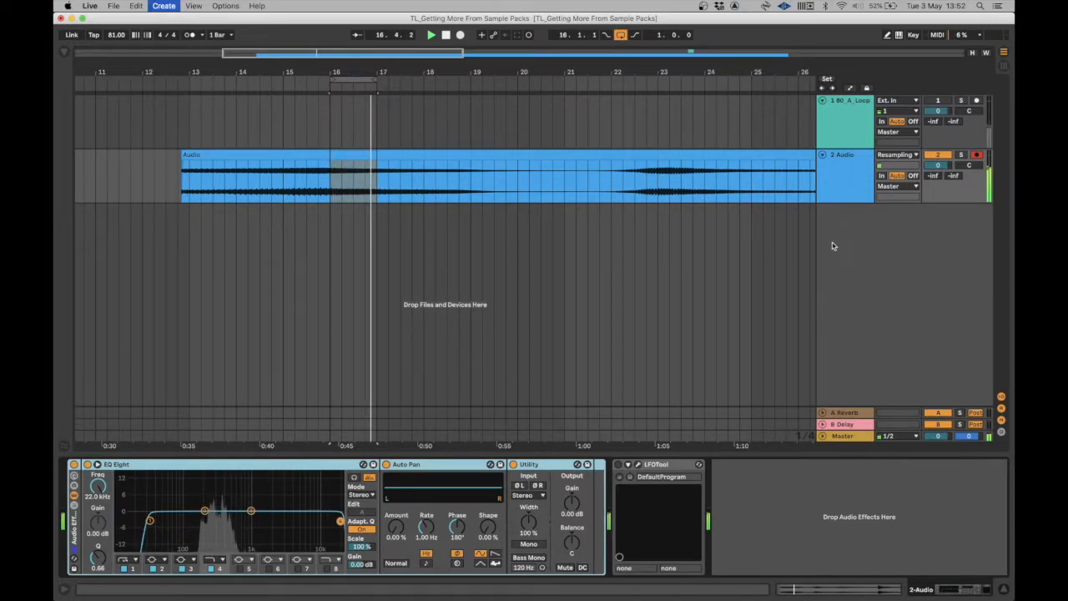
left_click(64, 52)
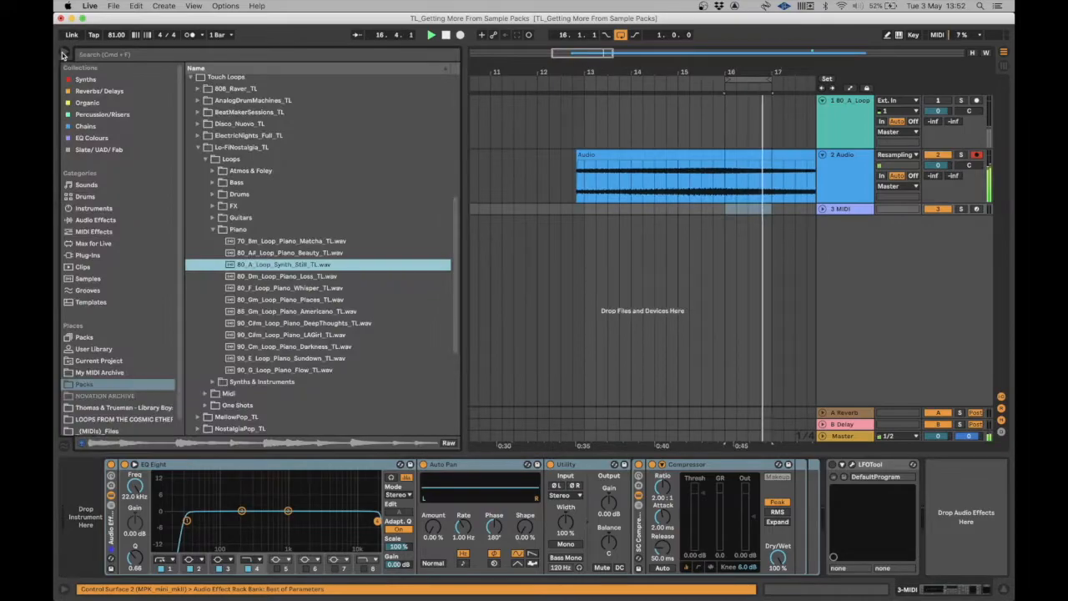
left_click(842, 209)
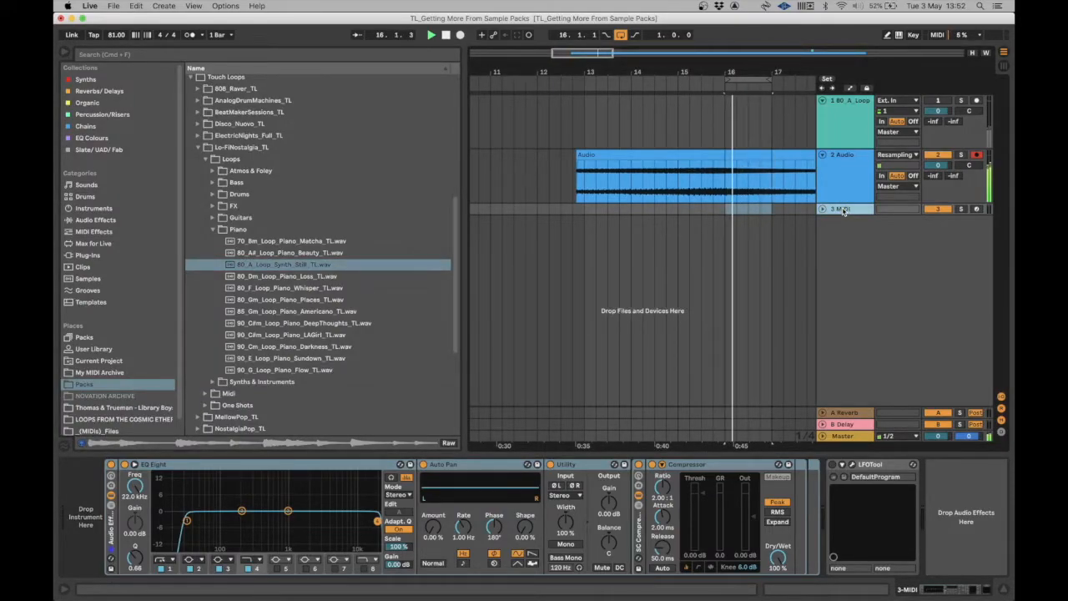
left_click(83, 80)
left_click(205, 80)
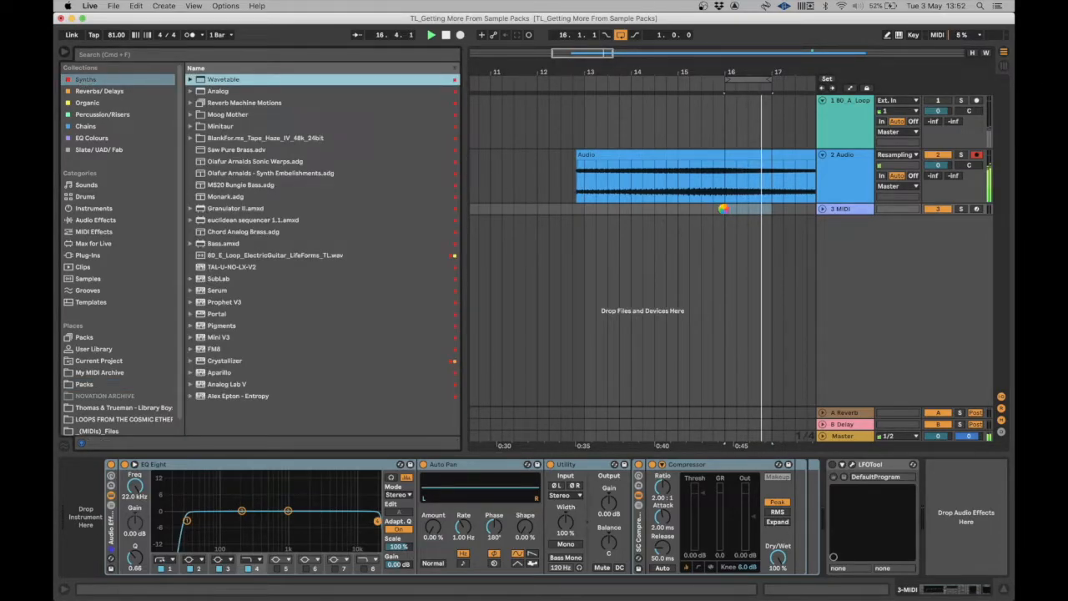
left_click_drag(724, 208, 726, 208)
left_click_drag(476, 510, 476, 542)
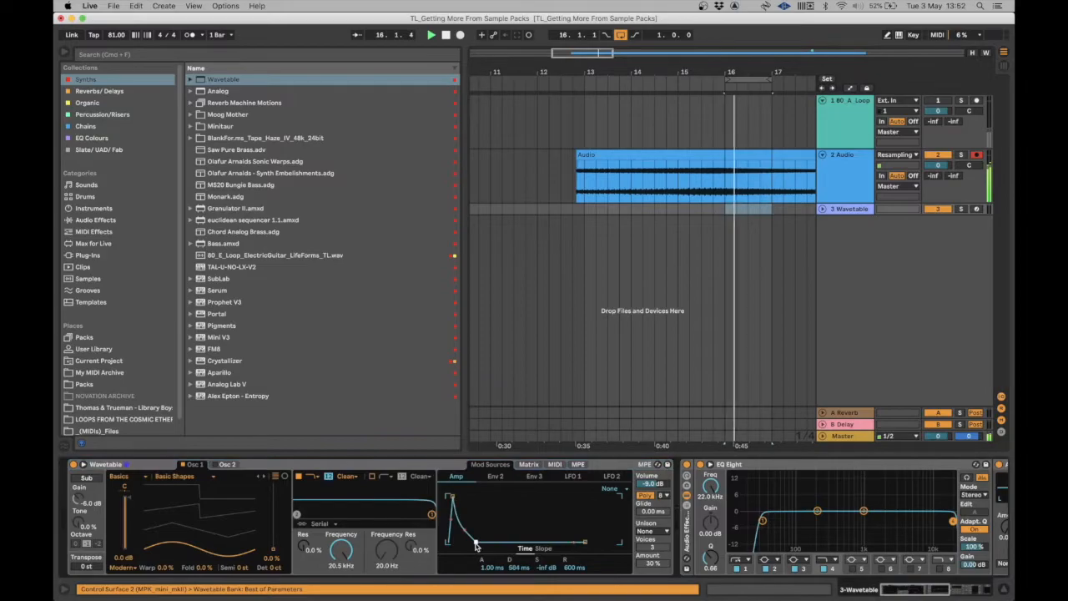
- Create a one-bar empty MIDI clip at bar 16 on the Wavetable track, then unfold the track and set its volume to 0 dB
left_click(726, 211)
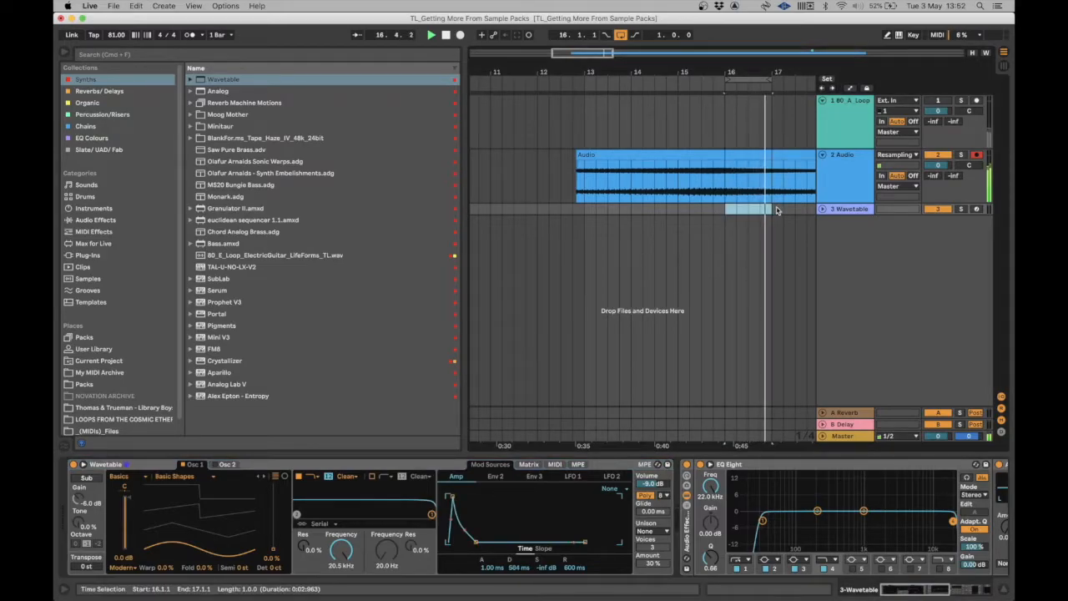
key("super+shift+m")
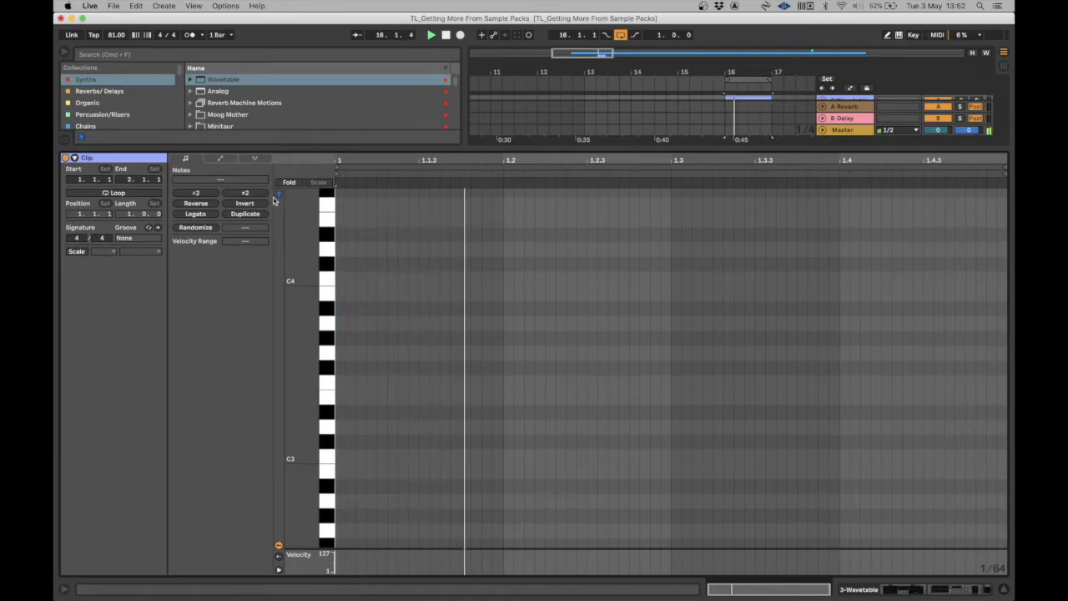
left_click(325, 458)
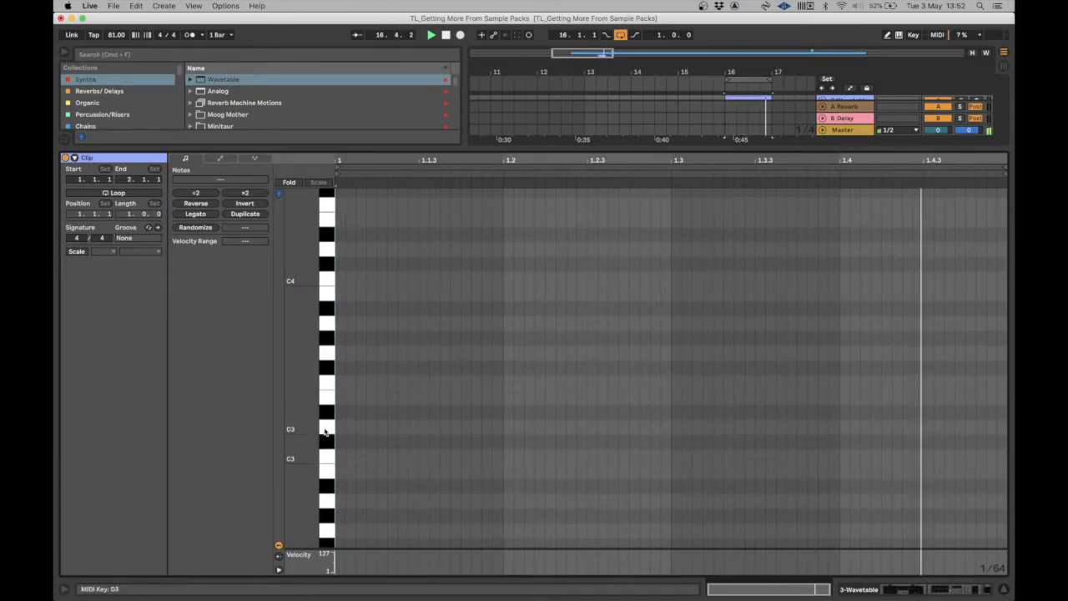
left_click(325, 283)
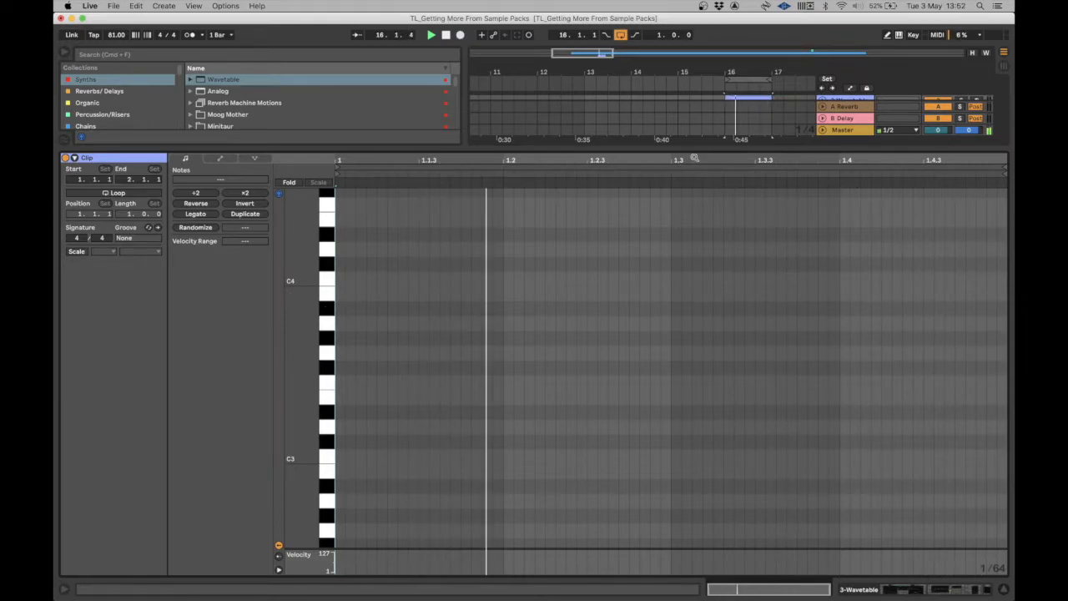
double_click(745, 98)
left_click(823, 209)
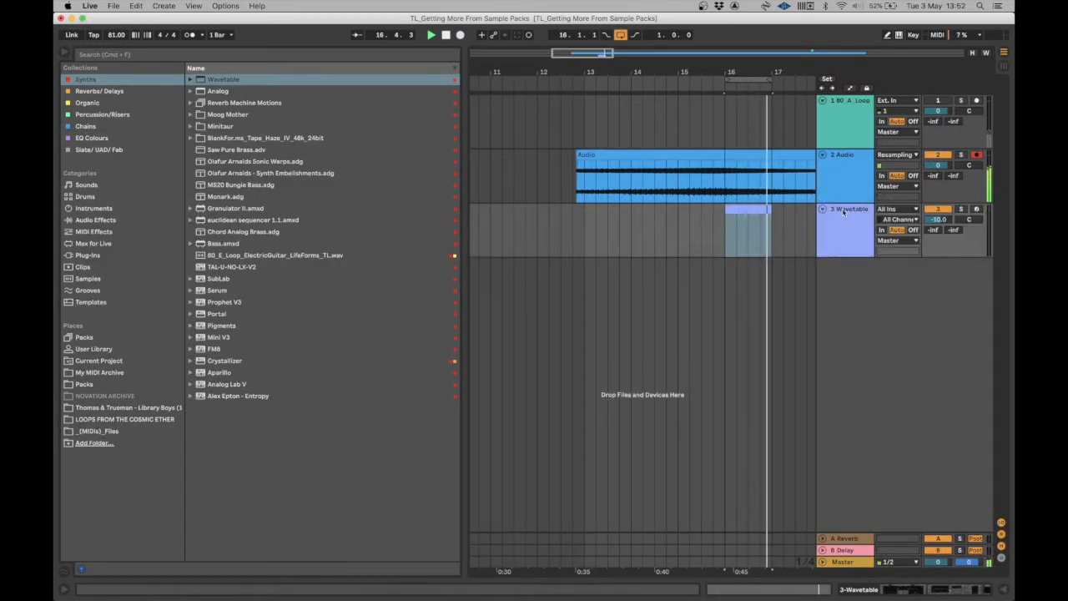
double_click(855, 218)
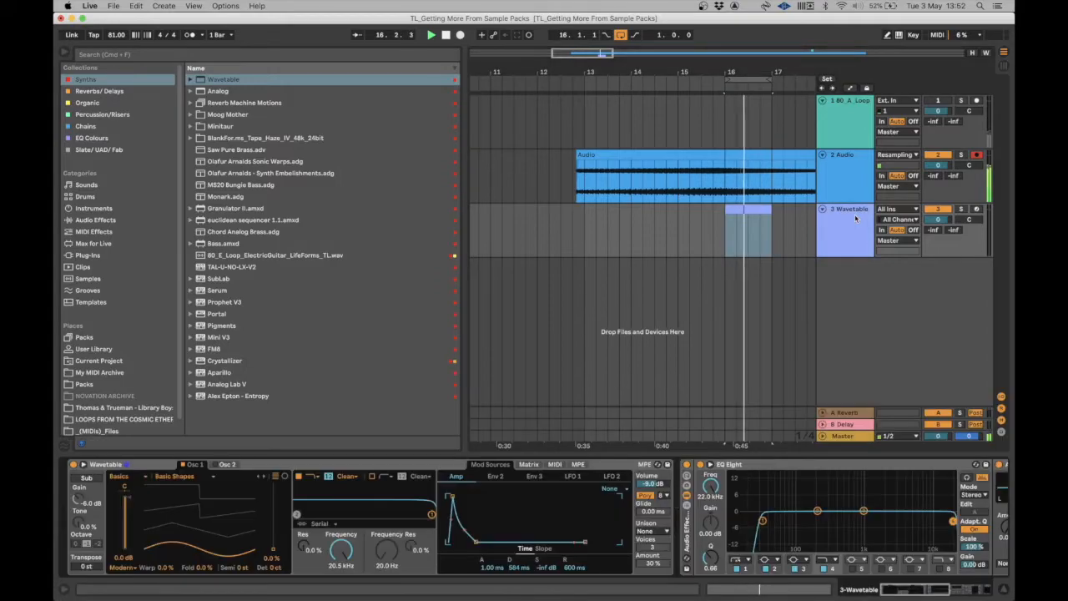
- Open the Wavetable clip's notes and place short 1/64 A#3 notes on all four beats
double_click(744, 209)
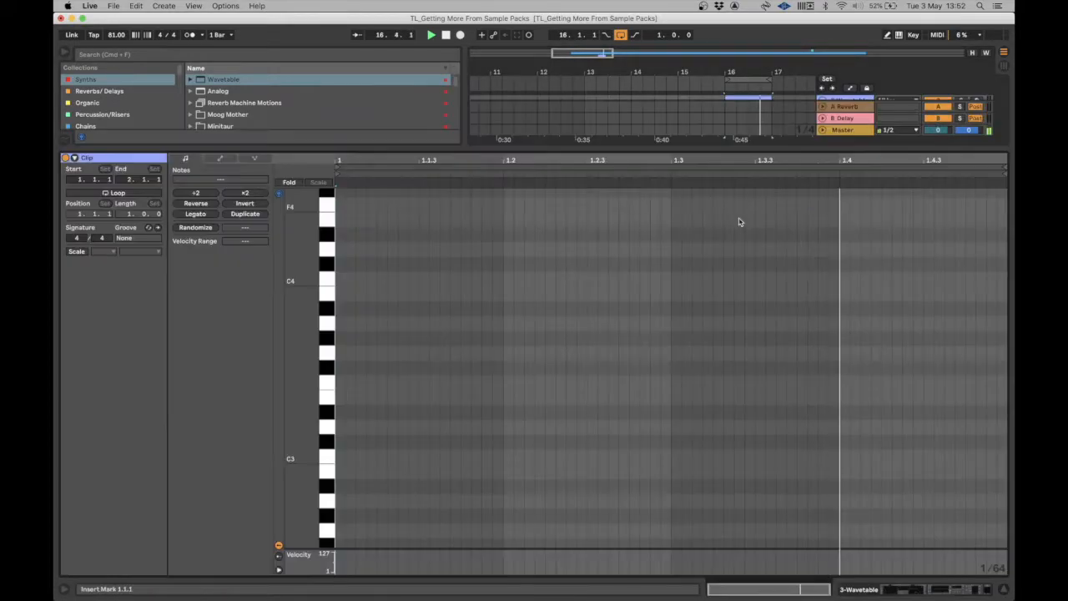
double_click(340, 310)
double_click(508, 309)
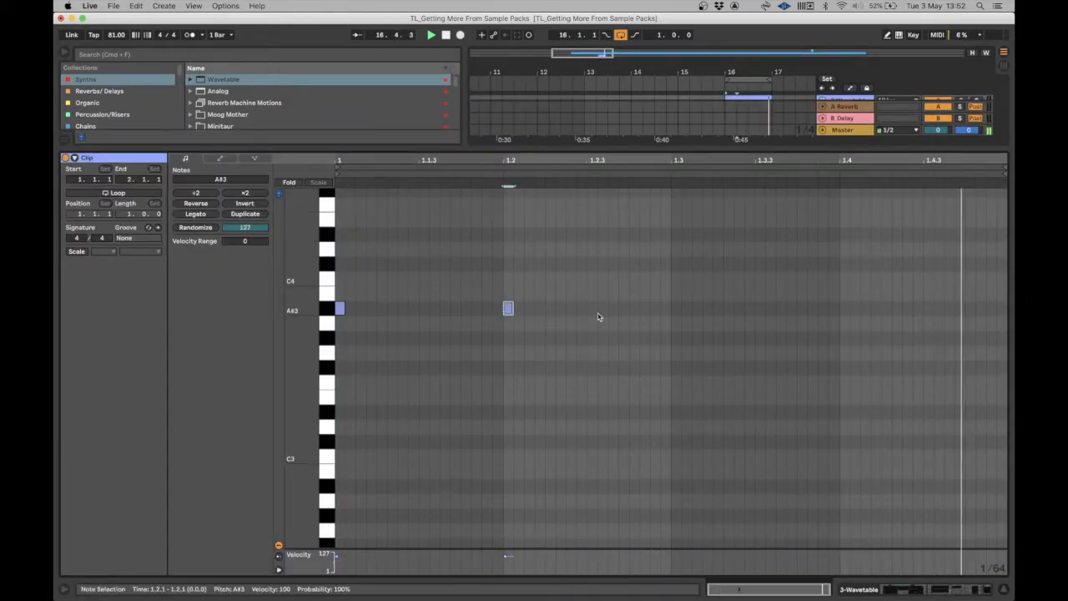
double_click(675, 309)
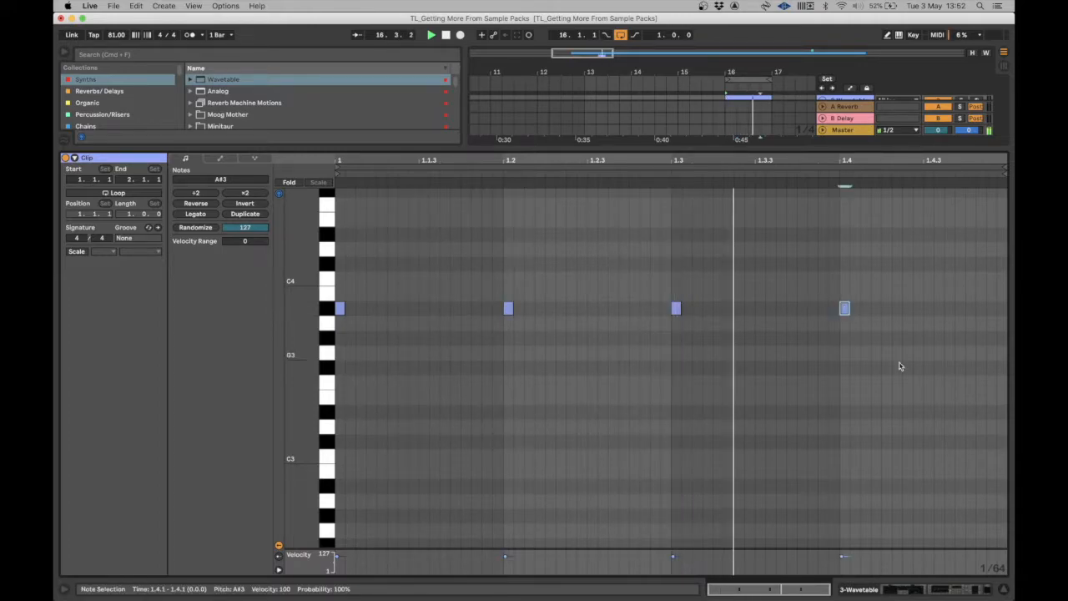
- Add four short F#3 notes off the grid's main beats, one irregularly placed within each beat of the bar
double_click(433, 354)
key("Down")
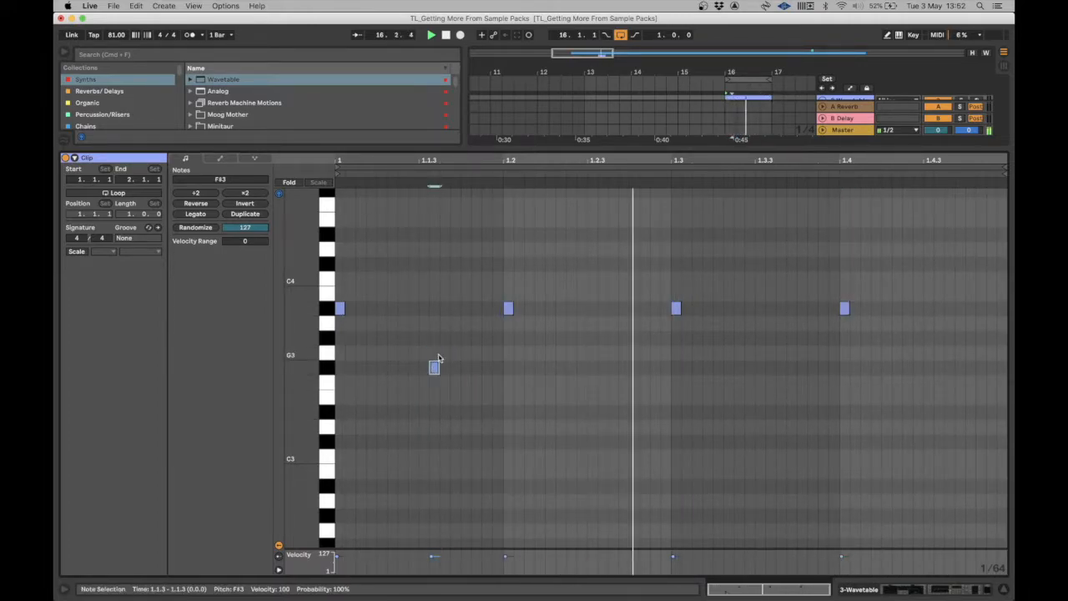
double_click(582, 368)
double_click(792, 368)
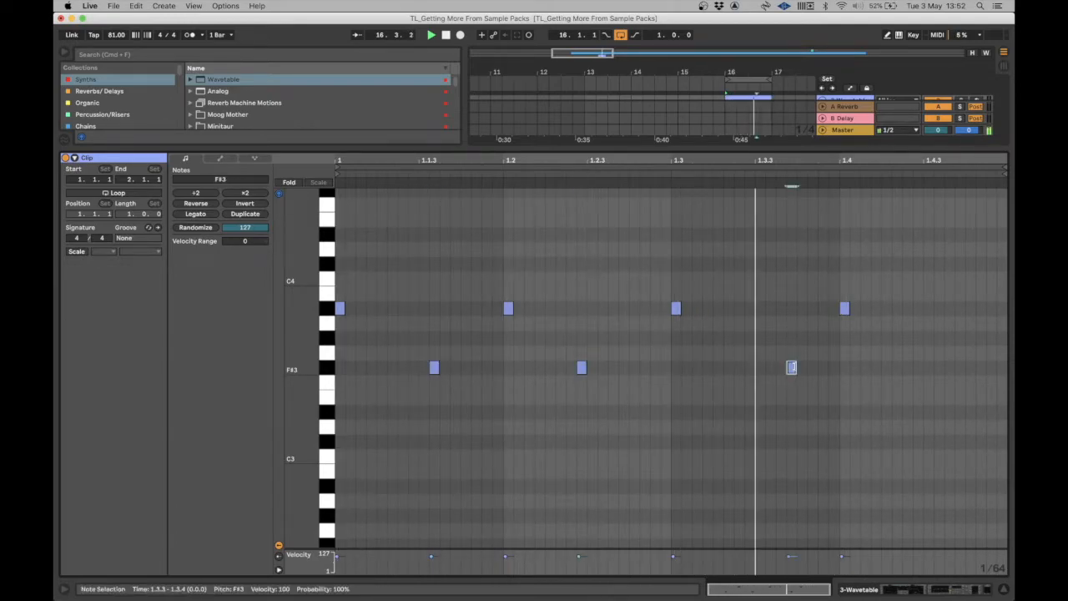
double_click(981, 368)
- Add four short D#3 notes at irregular off-beat positions, one late within each beat except the last, placed mid-beat
double_click(475, 412)
double_click(644, 411)
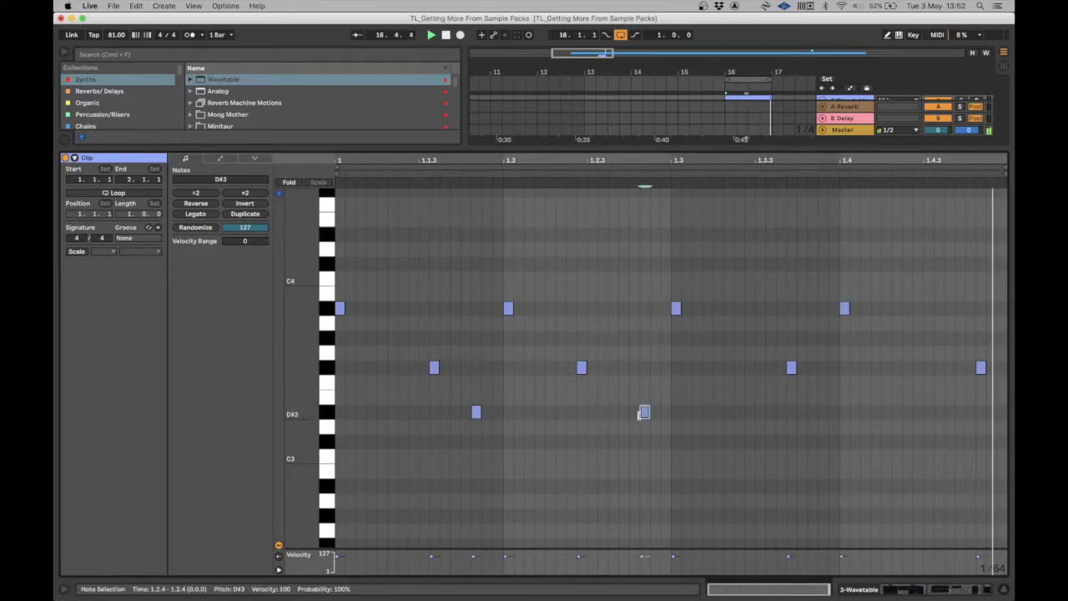
double_click(823, 411)
left_click(918, 424)
double_click(917, 412)
- Add four short D#4 notes at irregular off-beat positions, one within each beat of the bar
left_click(446, 222)
double_click(451, 222)
left_click_drag(453, 220, 455, 234)
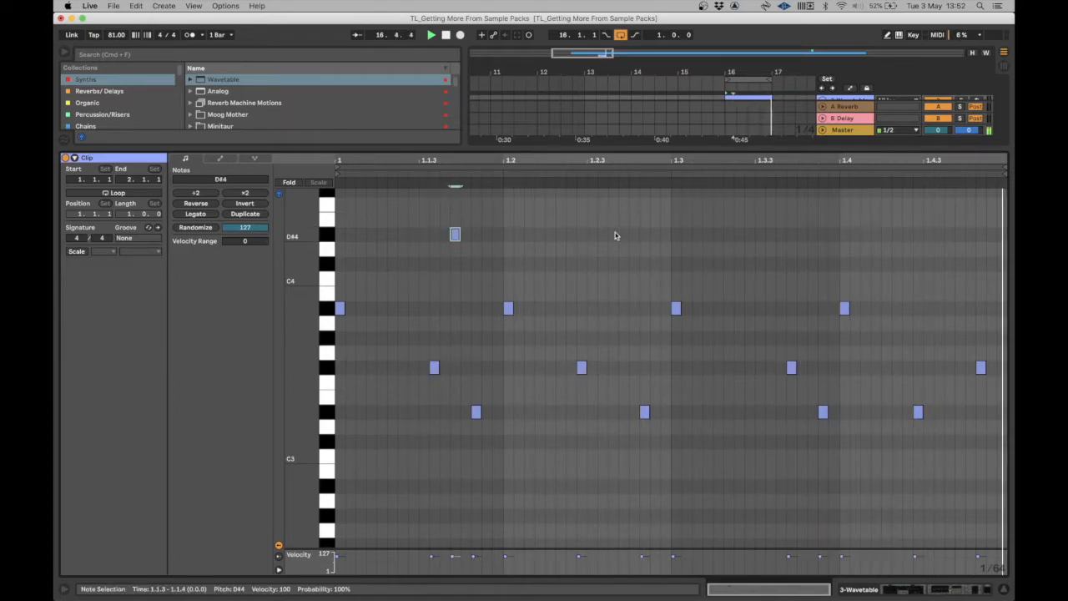
double_click(571, 233)
double_click(759, 234)
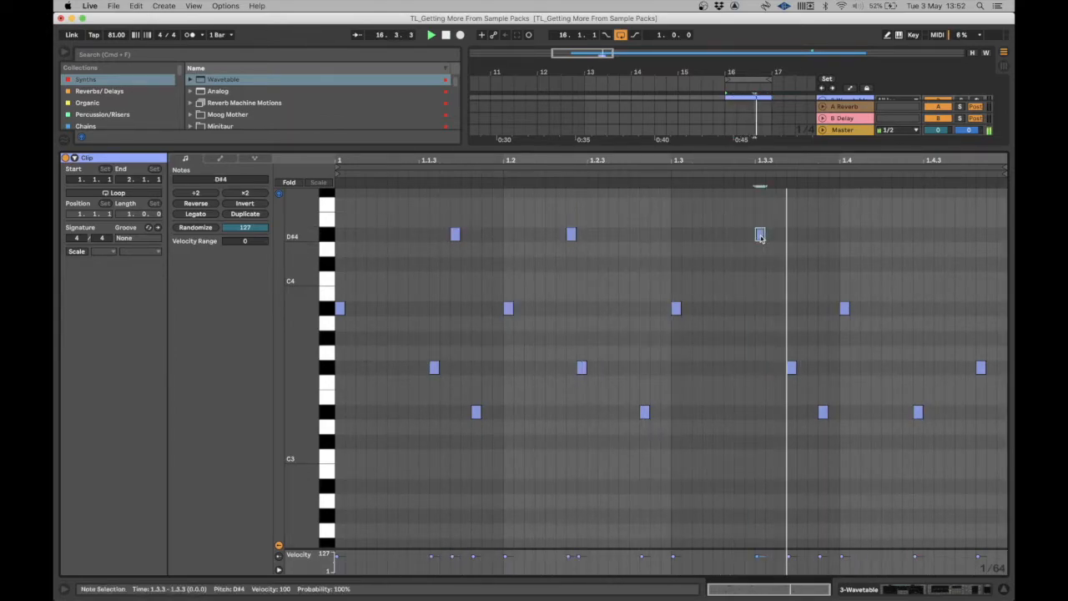
double_click(949, 234)
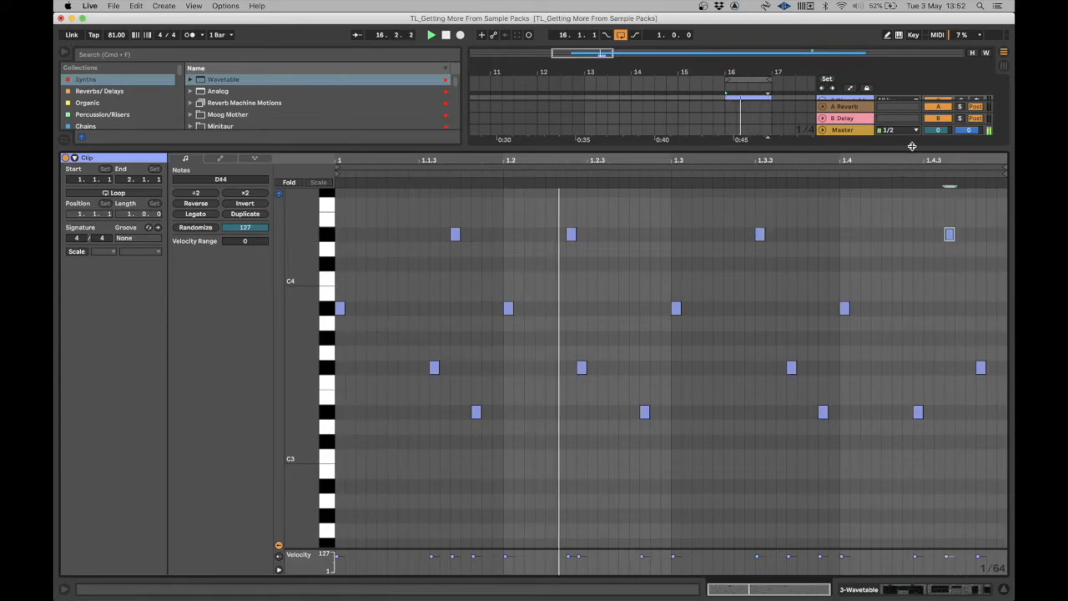
double_click(912, 146)
double_click(845, 215)
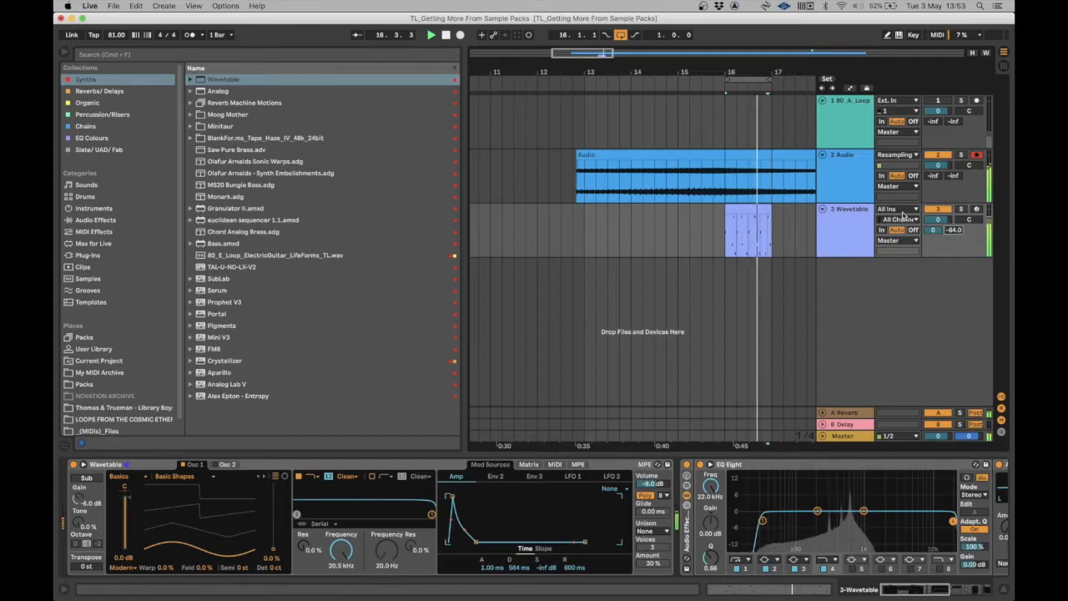
left_click_drag(936, 221, 936, 223)
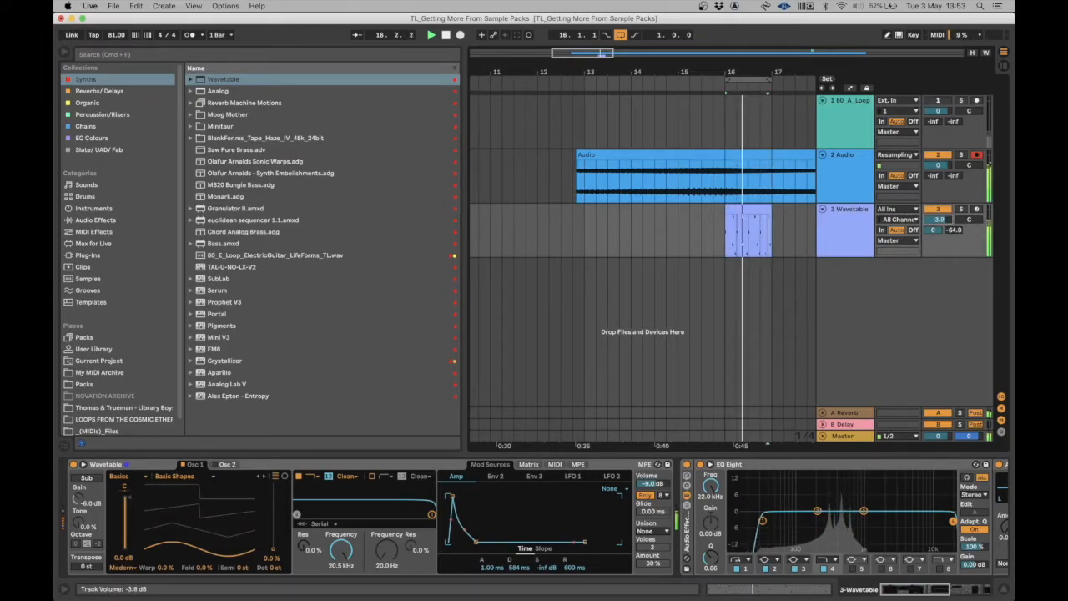
left_click(838, 227)
left_click_drag(273, 548, 273, 532)
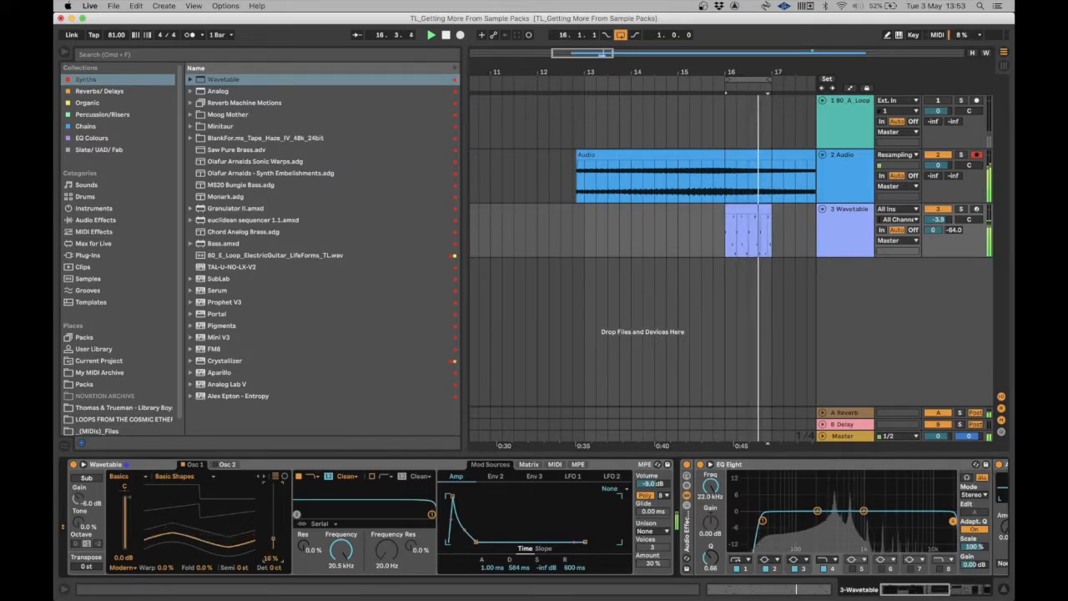
- Raise the Wavetable track's sends to -12.8 dB for A Reverb and 0 dB for B Delay
left_click_drag(931, 230, 931, 237)
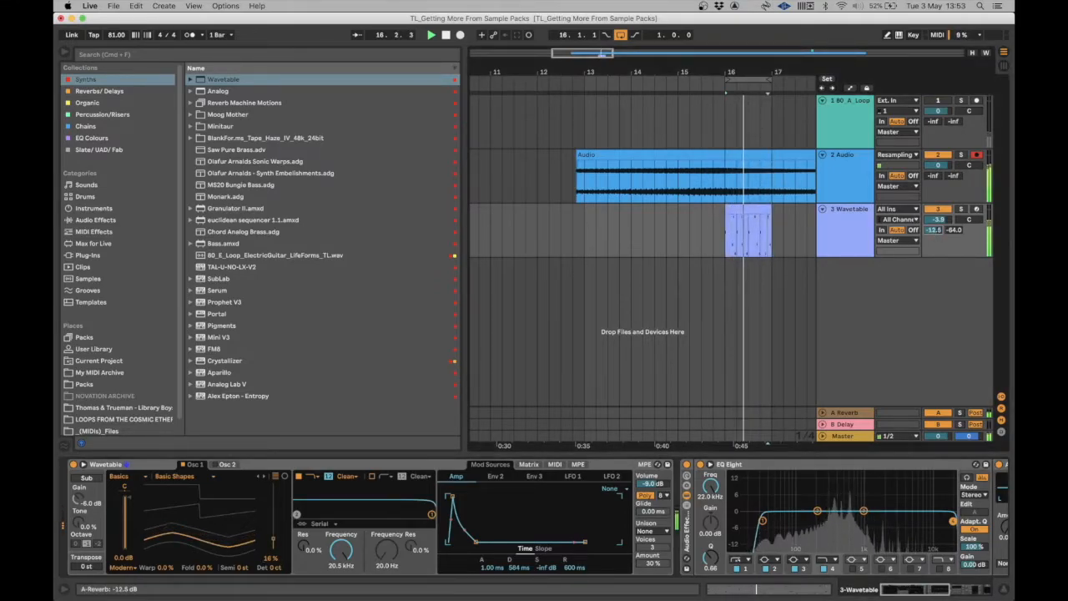
left_click(863, 235)
left_click(954, 230)
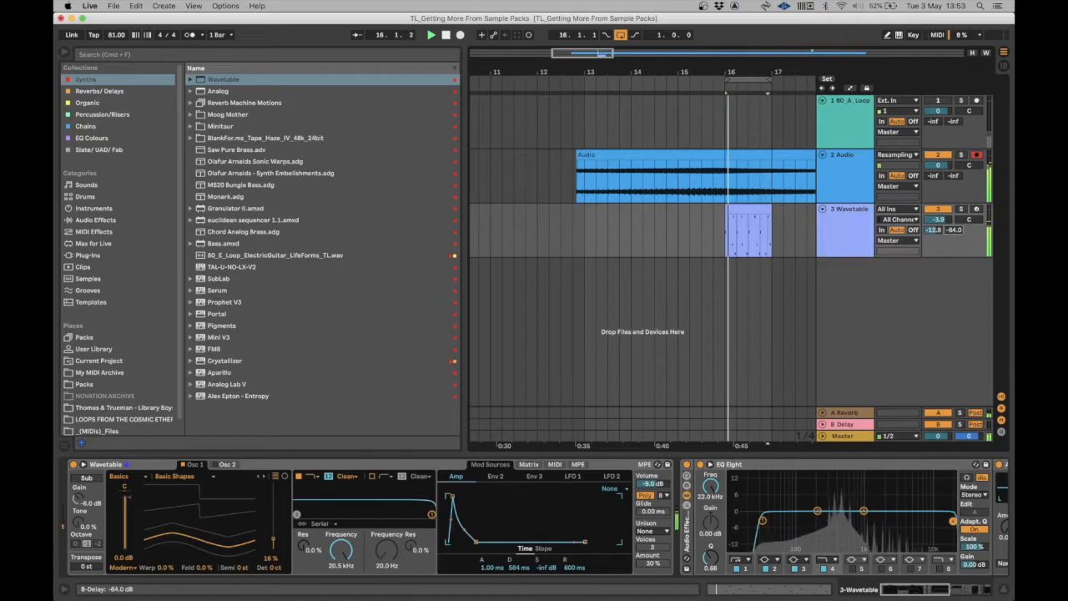
- Lengthen the attack of Wavetable's amp envelope to 44.7 ms
left_click(836, 232)
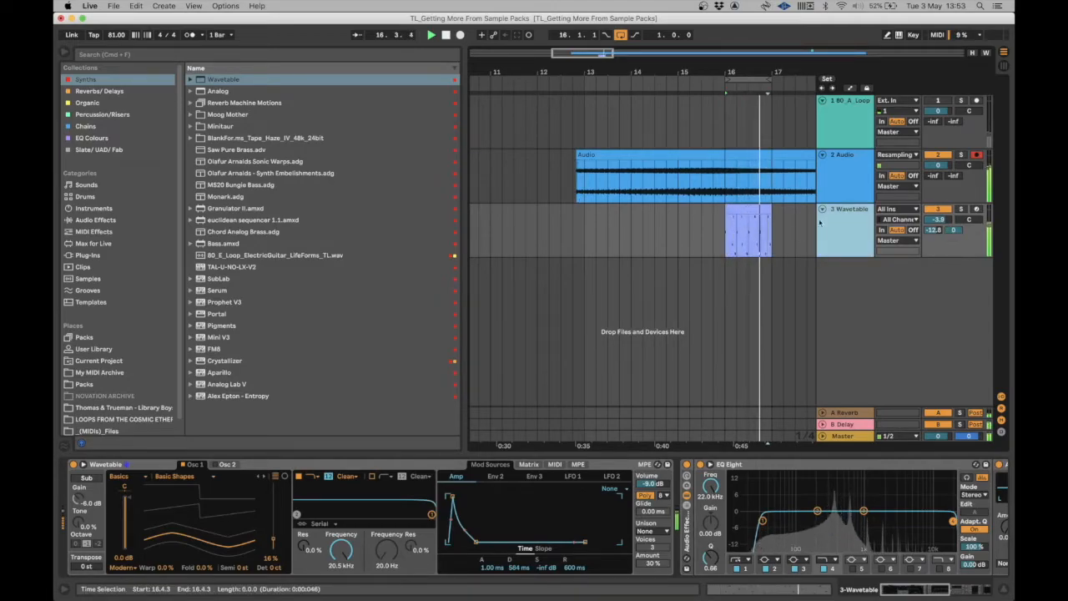
left_click_drag(452, 501, 456, 497)
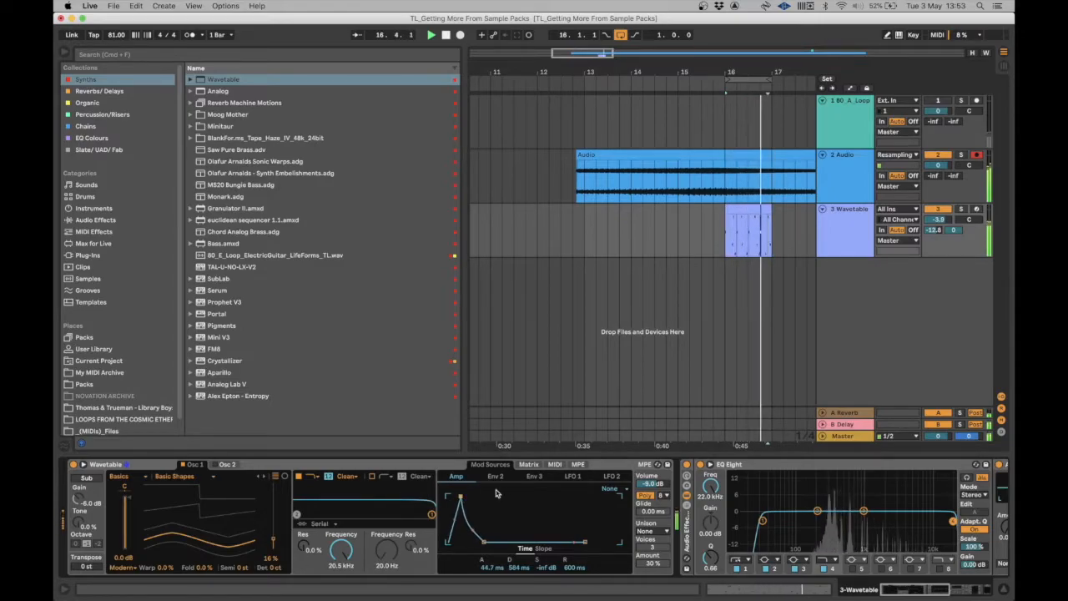
- Set Wavetable's unison mode to Noise with an amount of 16 %, trying Shimmer first
left_click(651, 531)
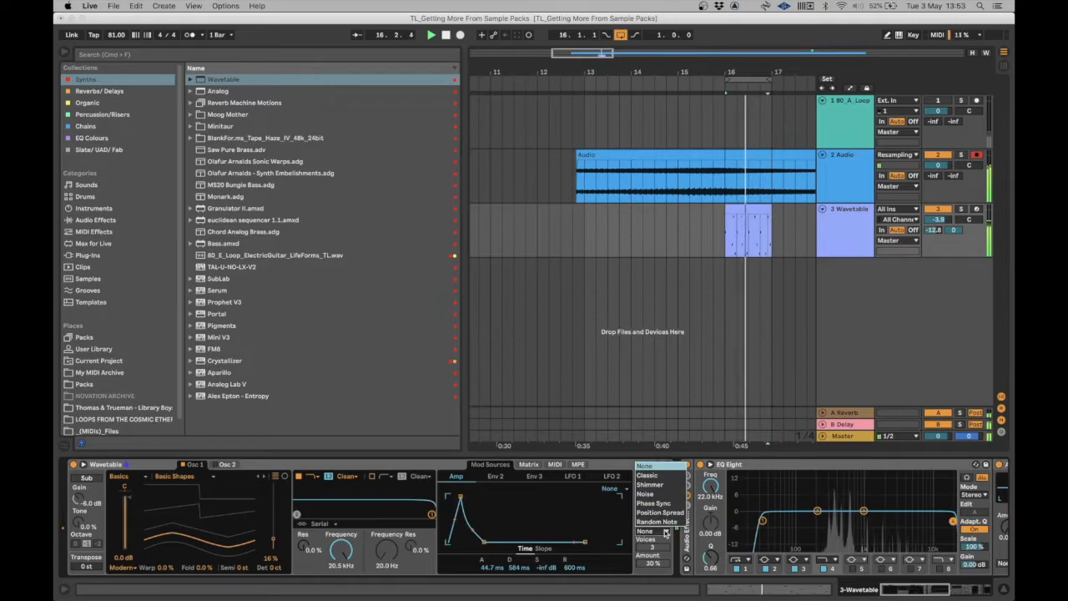
left_click(657, 484)
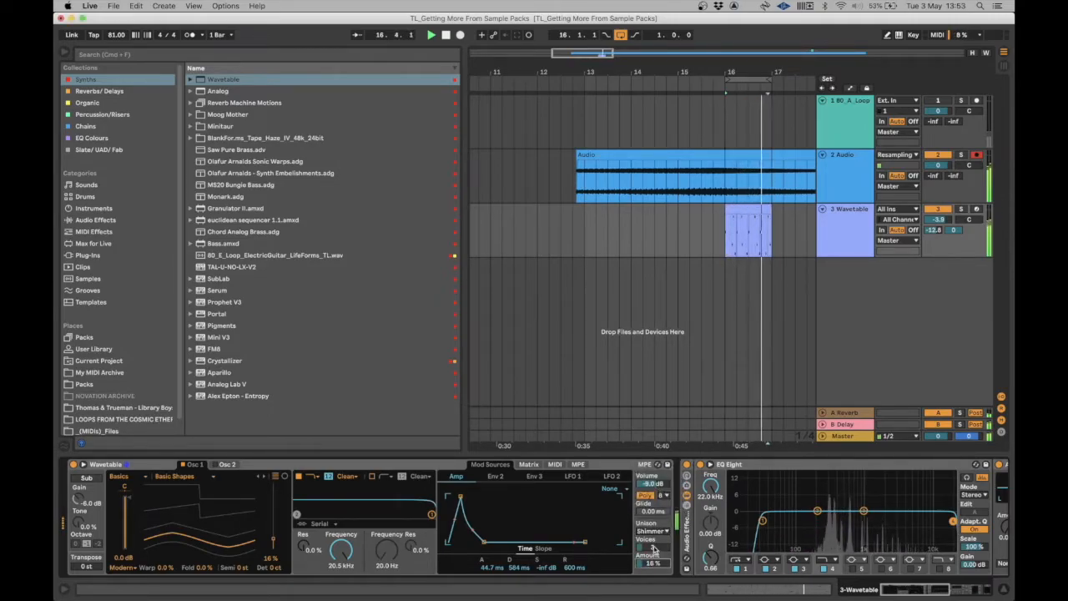
left_click(652, 531)
left_click(657, 496)
left_click_drag(652, 563, 652, 558)
- On the Wavetable track's EQ Eight, raise the low cut to 109 Hz and lower the high cut to 2.25 kHz
left_click_drag(762, 523, 803, 523)
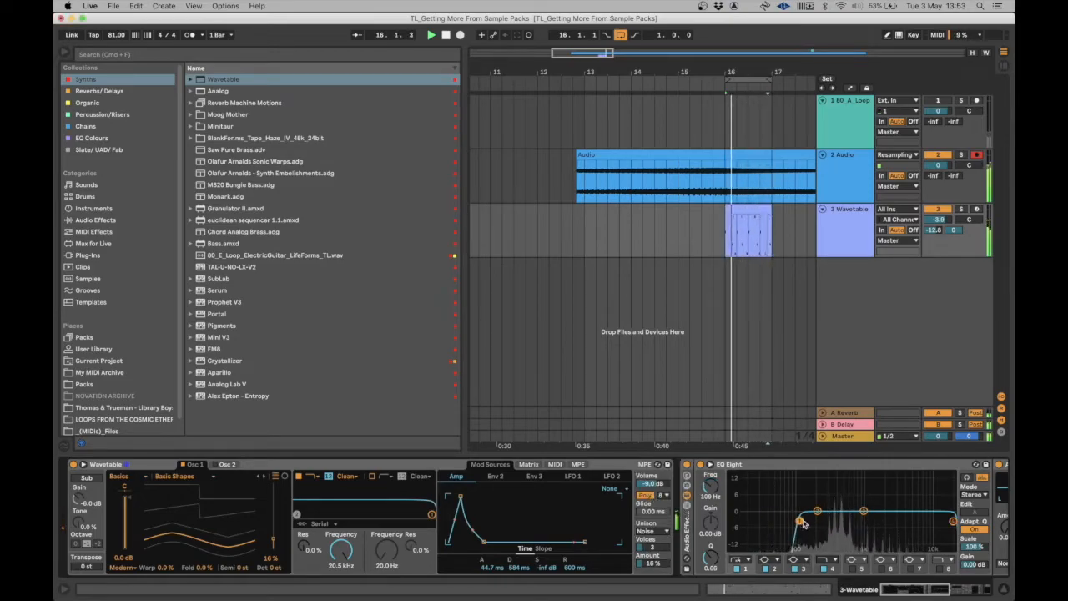
left_click_drag(953, 522, 887, 525)
left_click(766, 255)
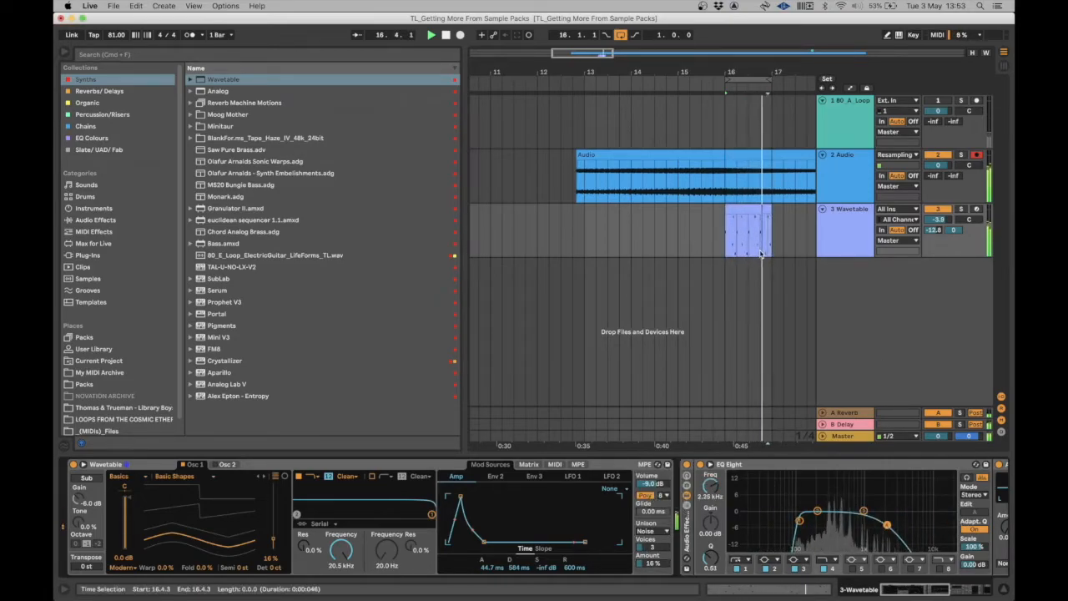
key("minus")
key("minus")
scroll(761, 253, "right", 5)
scroll(642, 267, "left", 7)
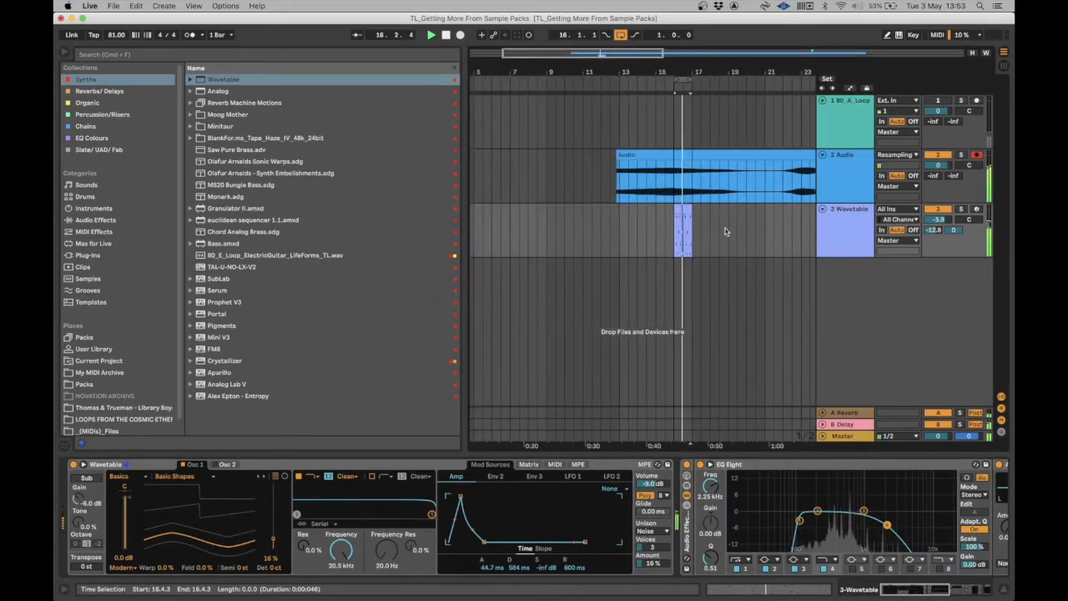
left_click(669, 192)
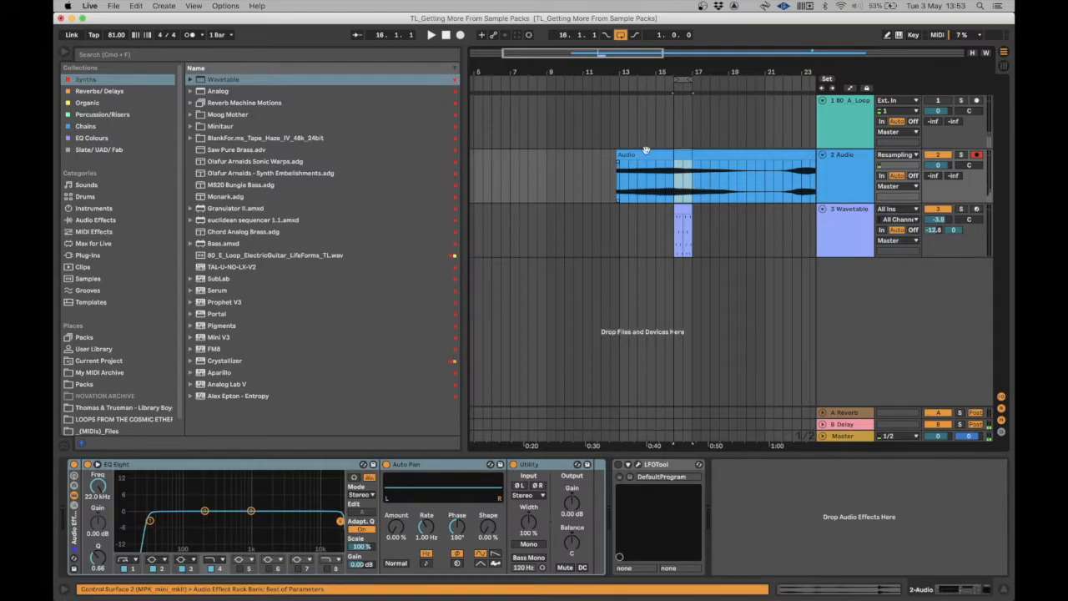
scroll(646, 151, "left", 3)
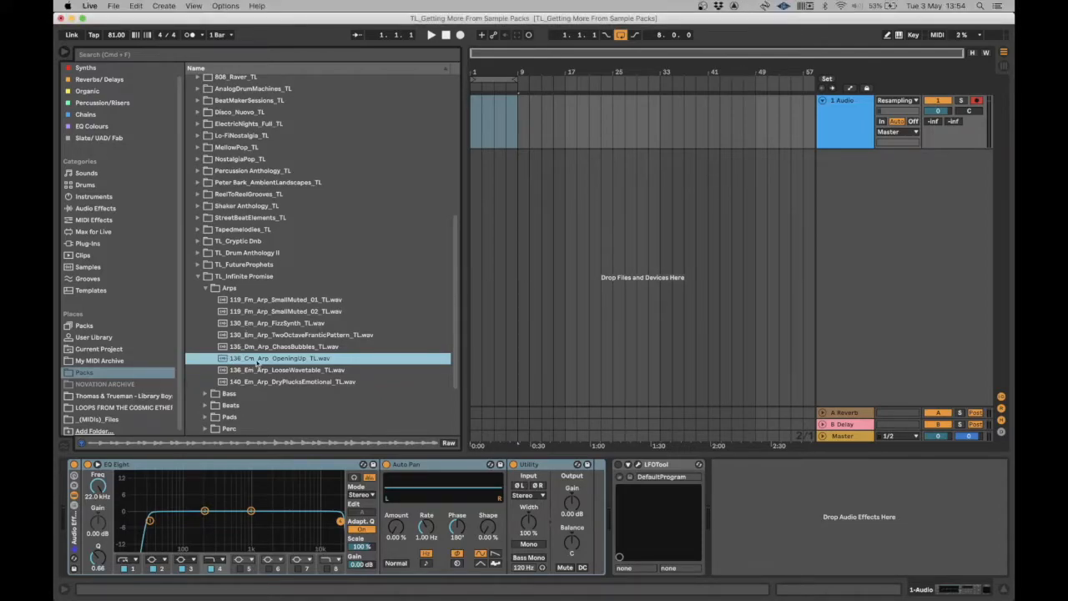
- Place the 136_Cm_Arp_OpeningUp_TL.wav sample at bar 1 of the audio track and set the project tempo to 136 BPM
left_click_drag(453, 155, 478, 134)
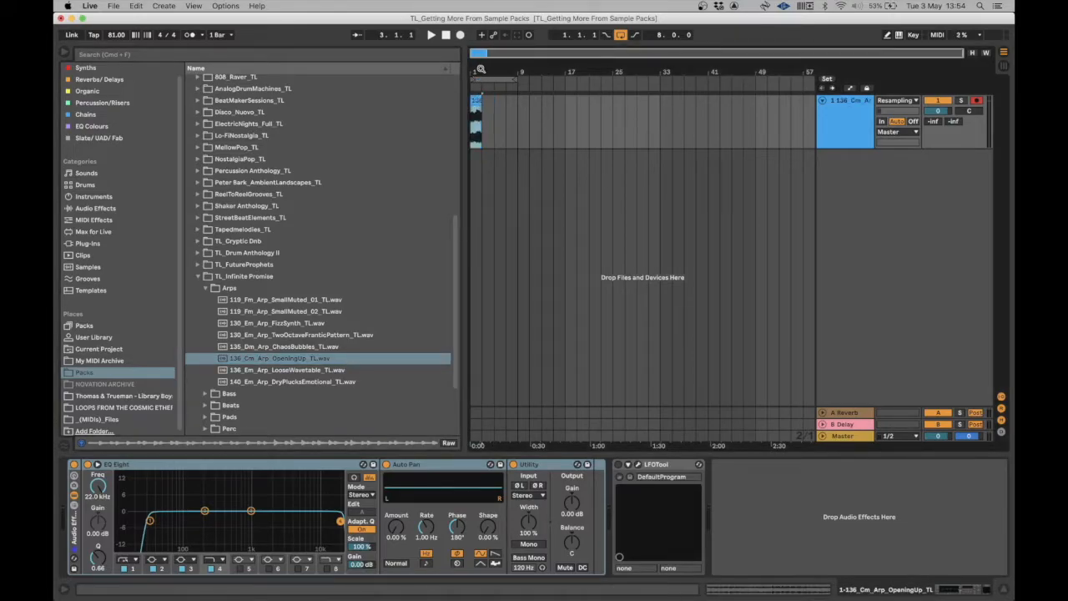
left_click_drag(481, 69, 481, 138)
left_click(110, 38)
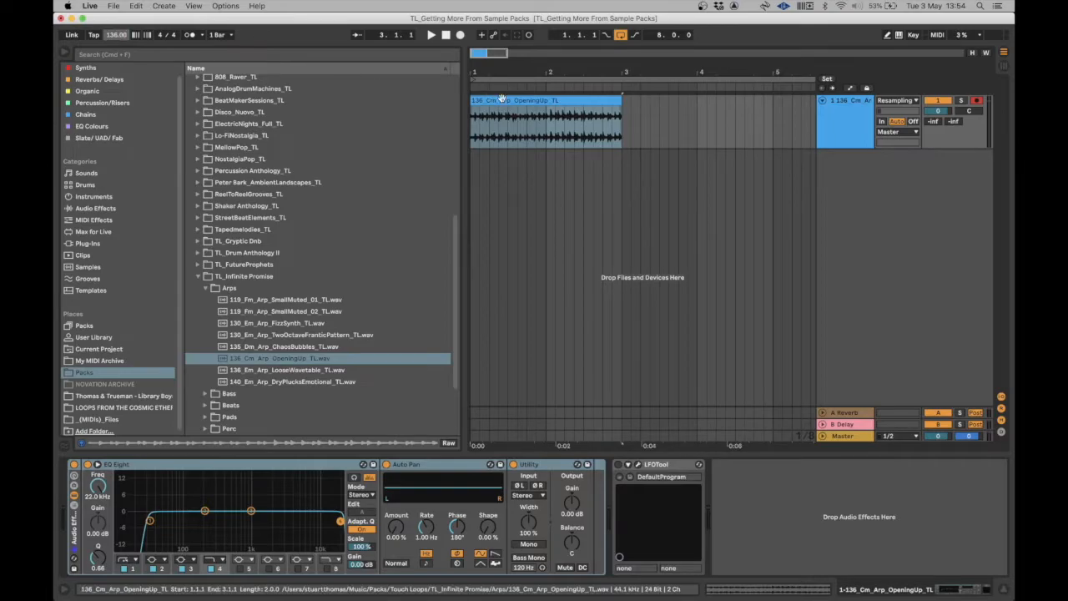
- Turn off warping for the arp clip and loop playback over its full four bars
left_click(549, 104)
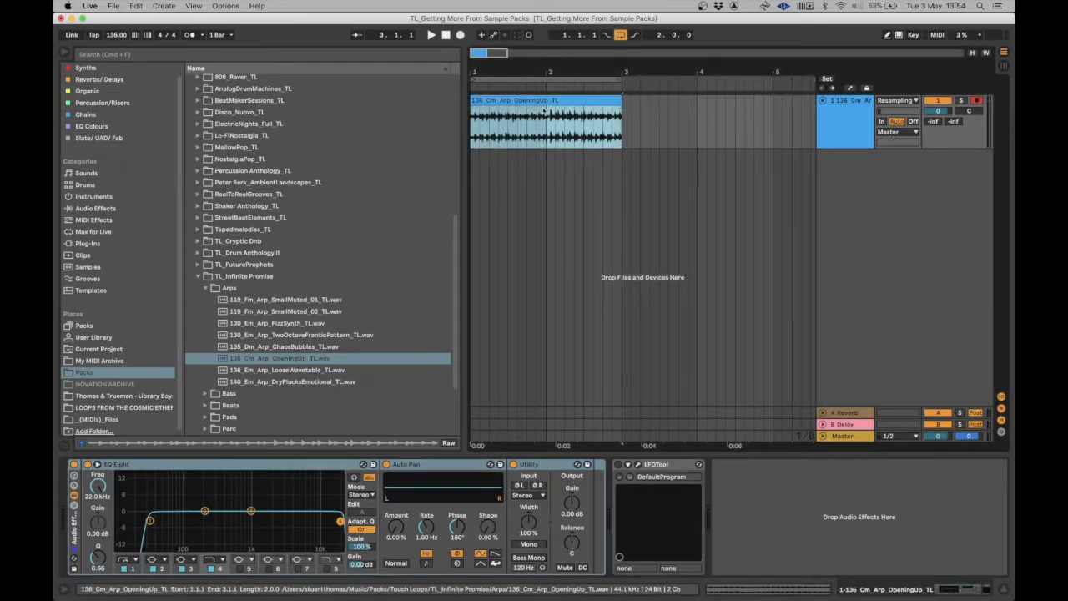
key("space")
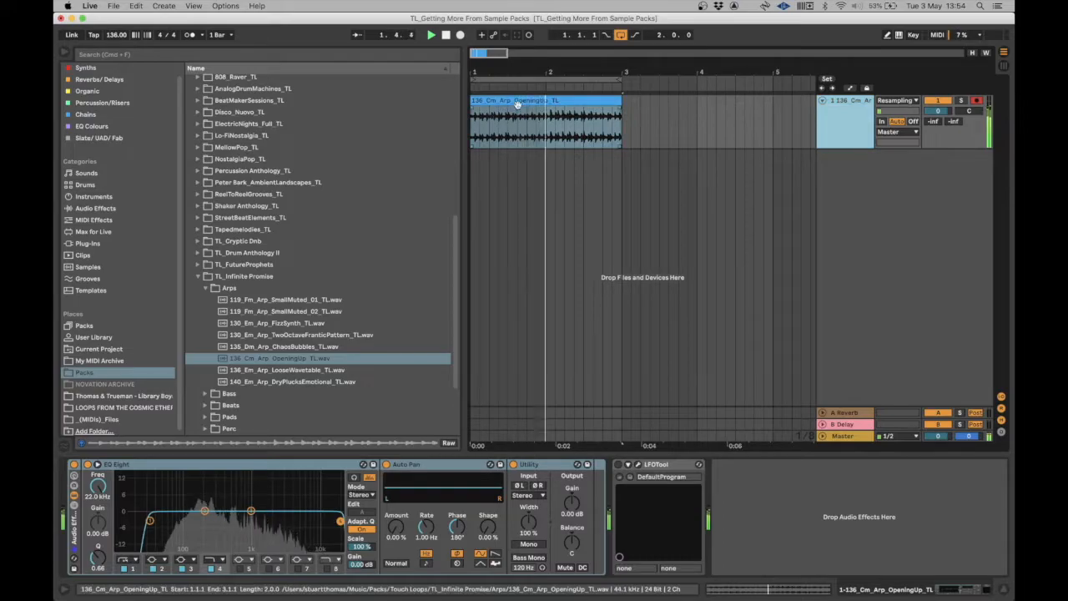
double_click(517, 103)
left_click(187, 187)
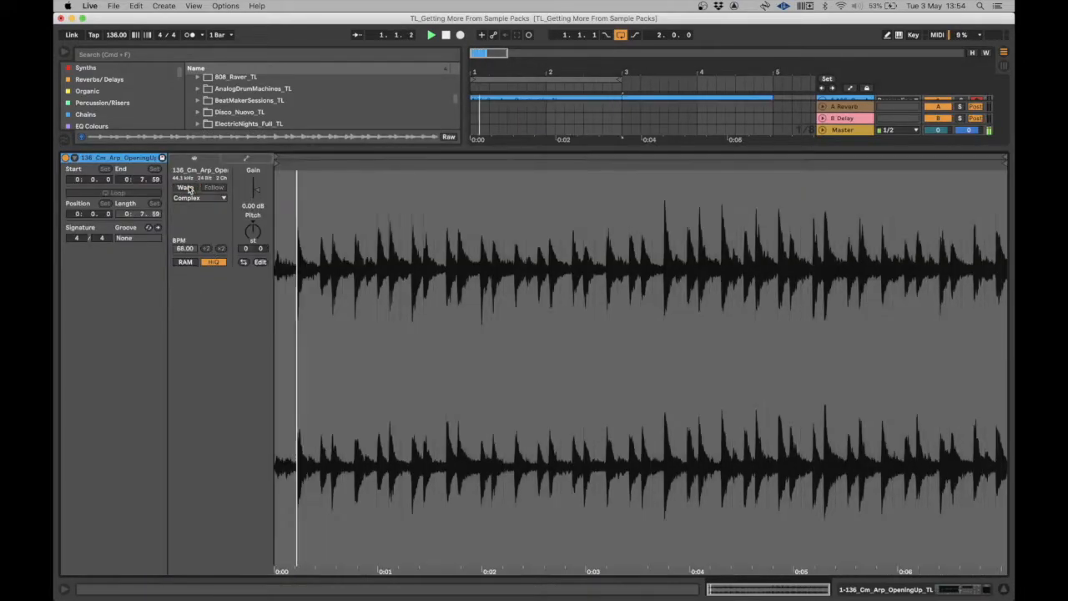
key("super+alt+l")
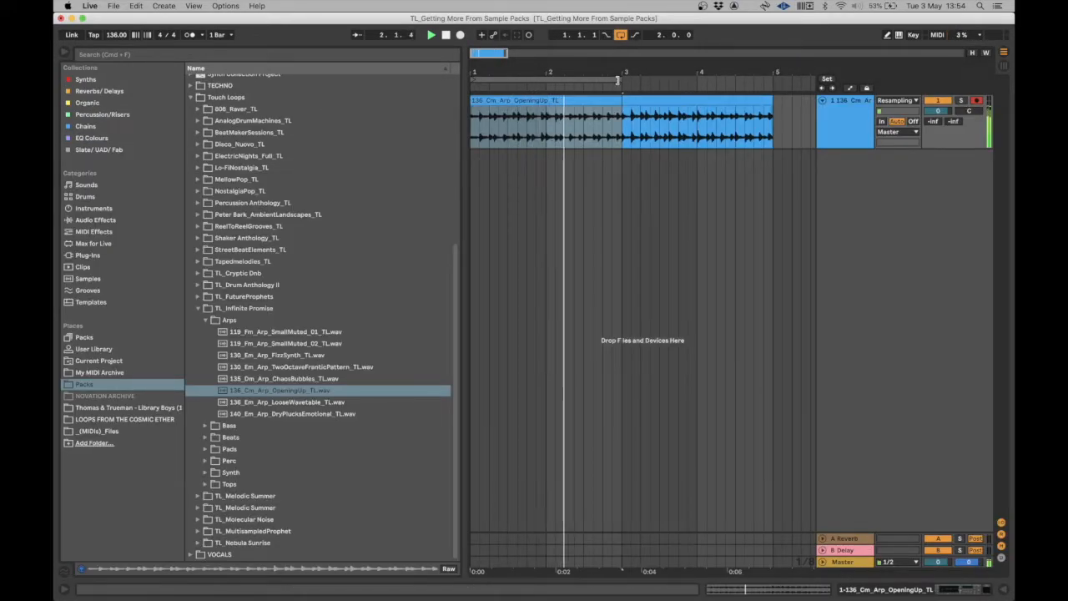
left_click_drag(618, 80, 772, 80)
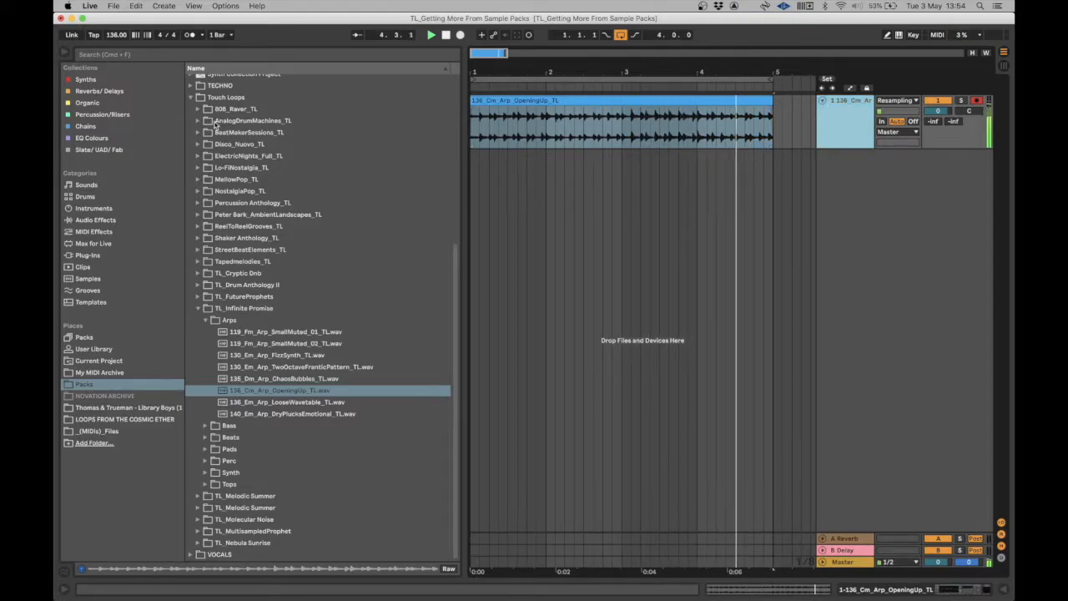
- Add the Valhalla Shimmer No Shift preset to the arp track and shape EQ Eight with a higher low cut and a gentle dip just below 1 kHz
left_click(99, 90)
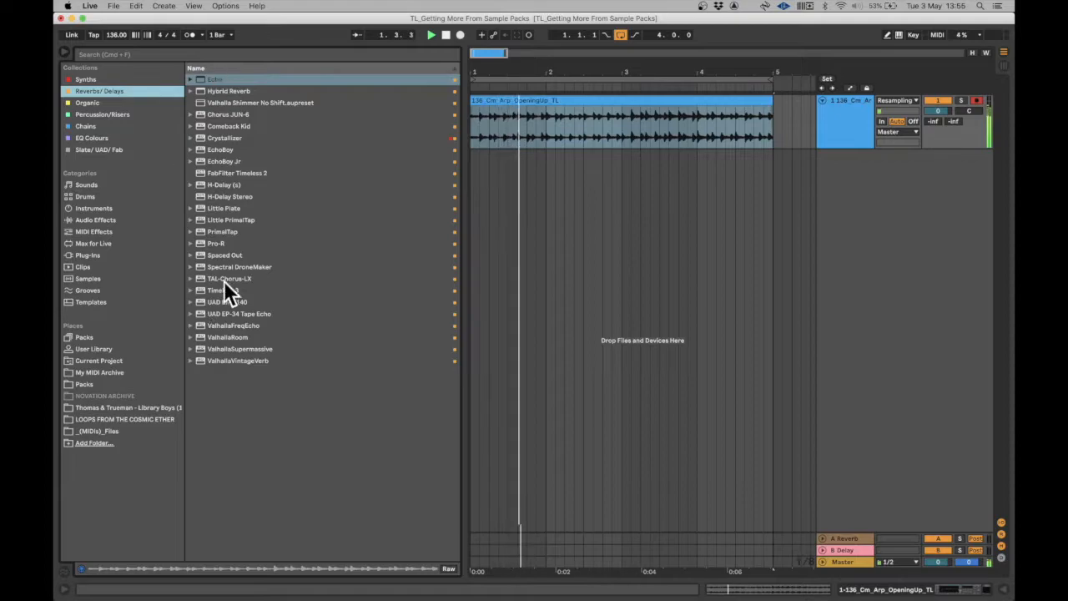
left_click(234, 103)
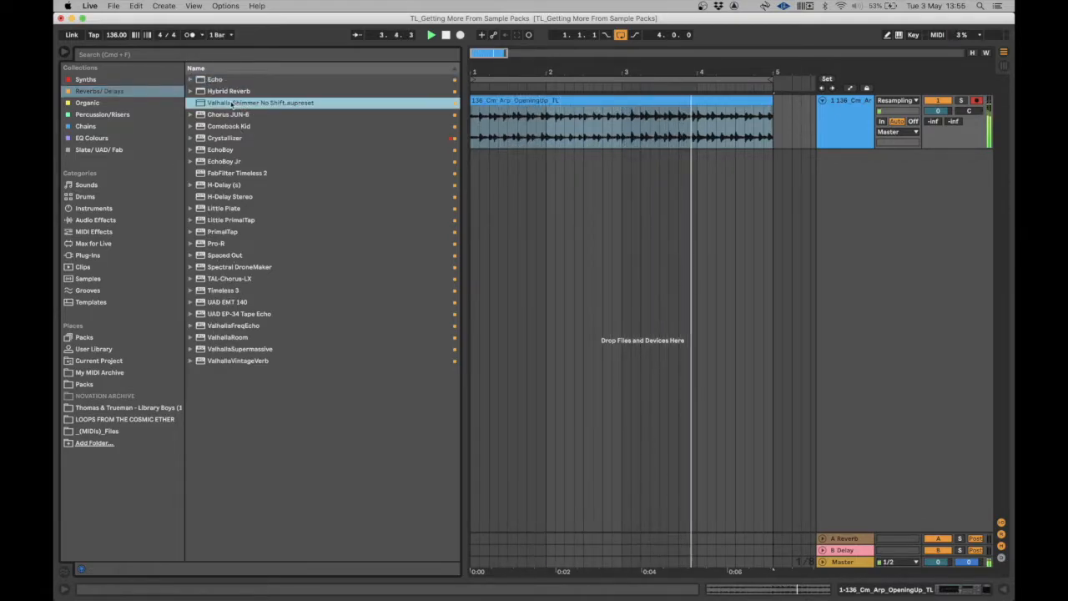
double_click(231, 103)
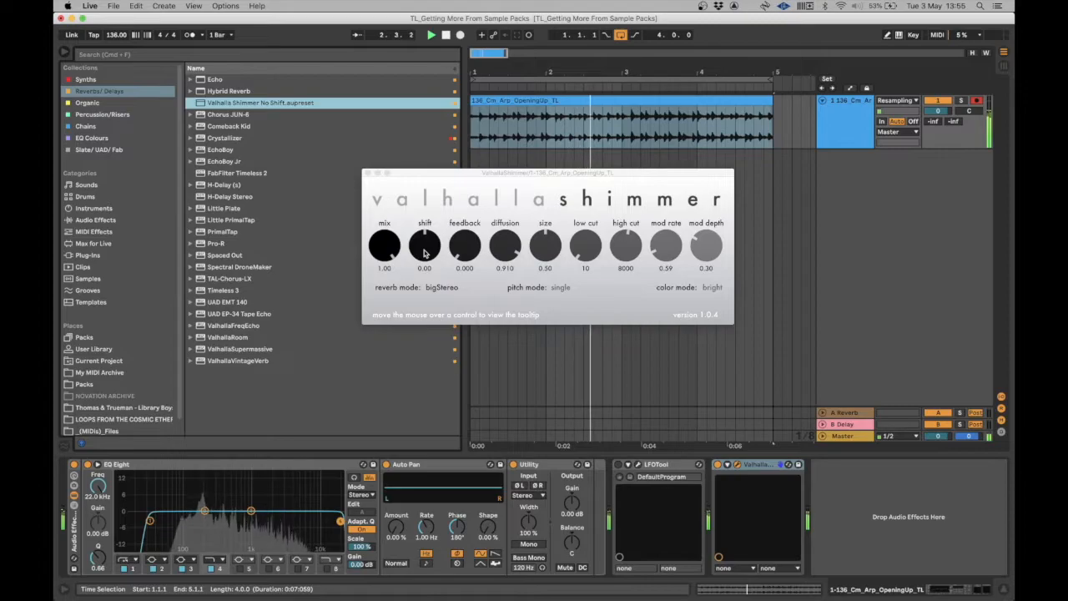
left_click_drag(148, 520, 250, 515)
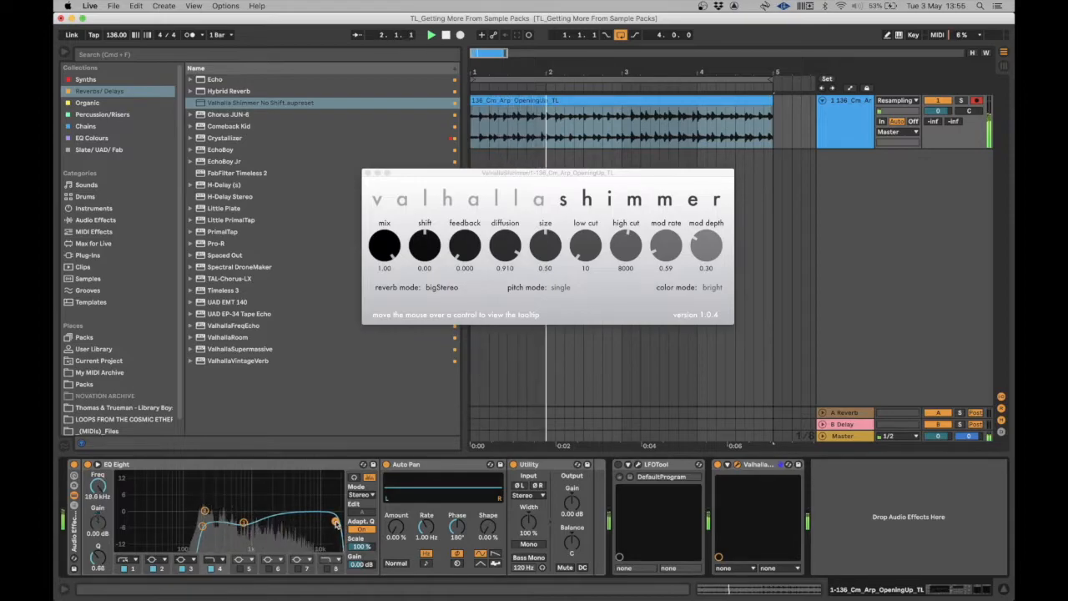
- Set Valhalla Shimmer's feedback to 0.256 and its color mode to dark
left_click_drag(463, 249, 472, 223)
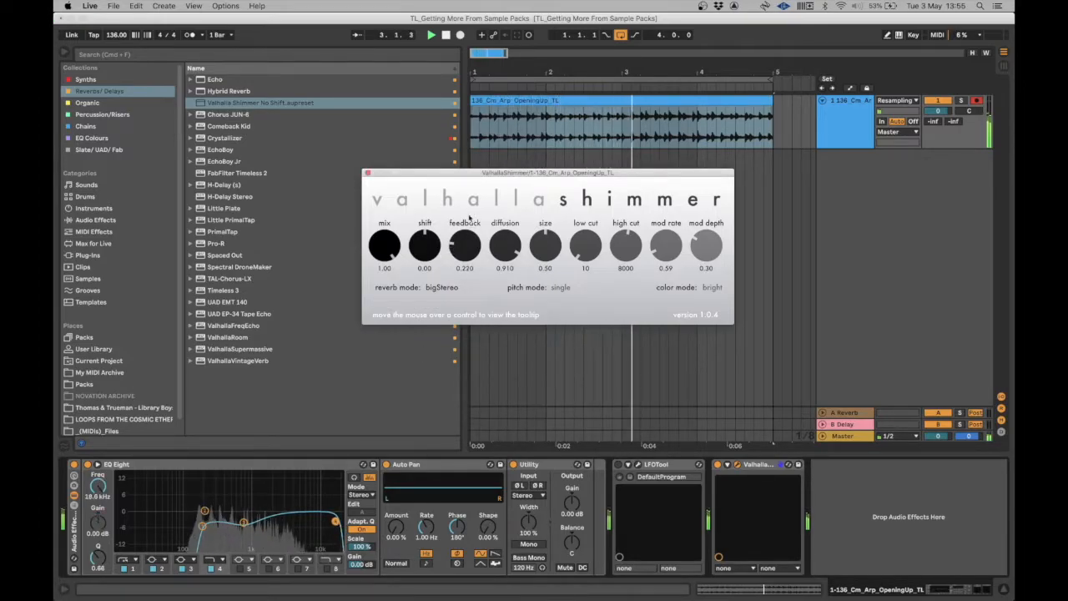
left_click_drag(469, 229, 463, 238)
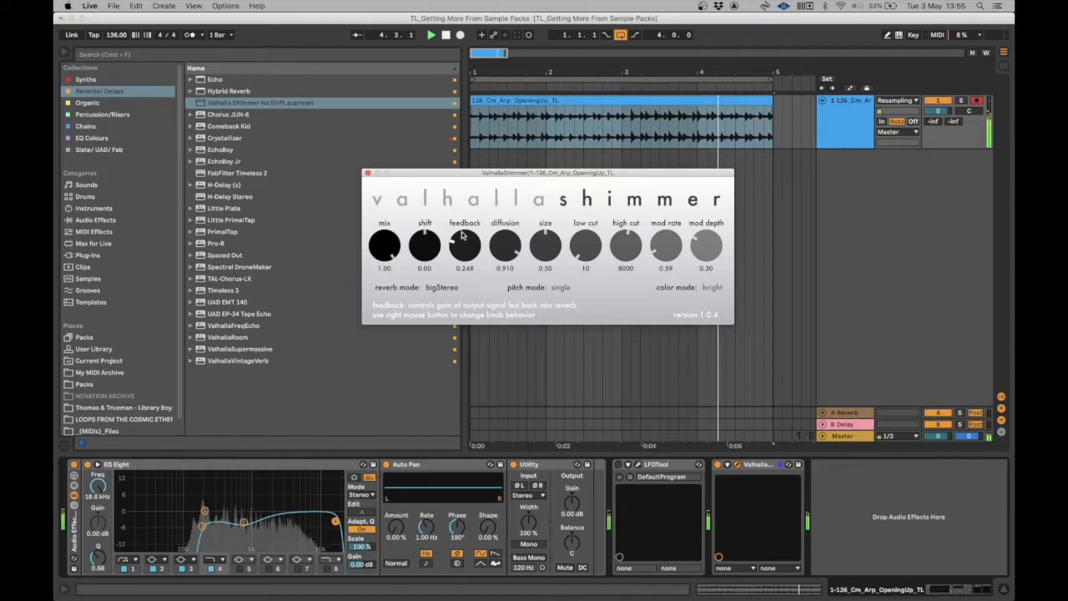
left_click(712, 288)
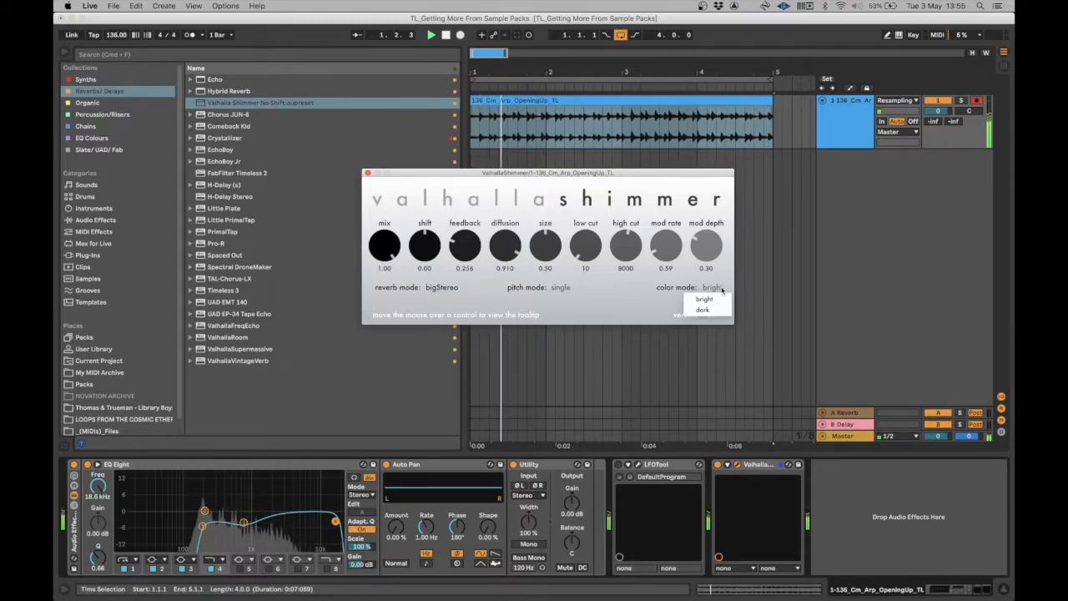
left_click(705, 310)
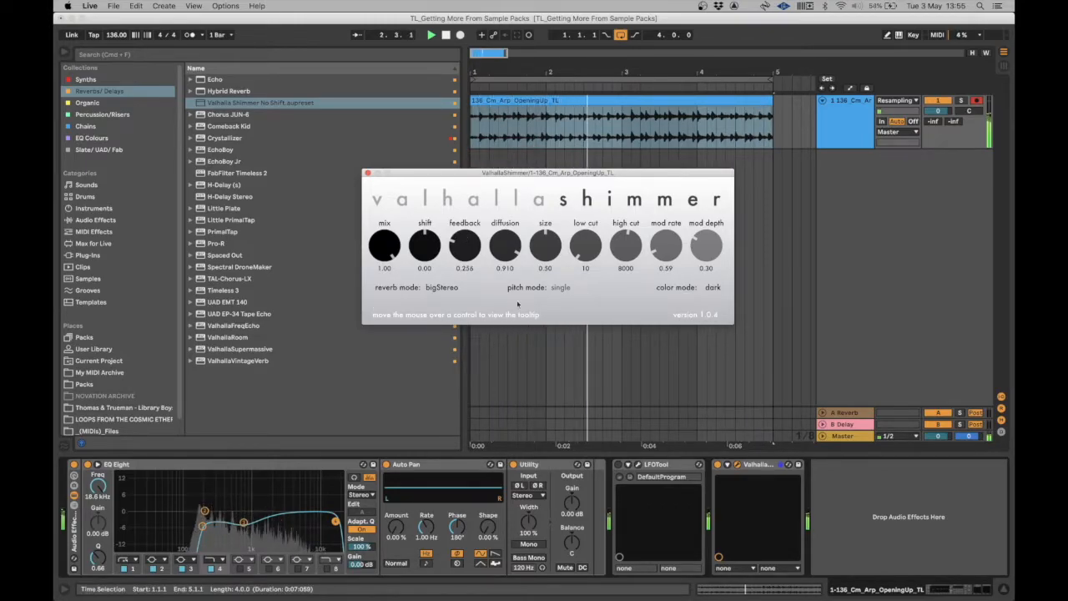
- Raise the arp track's volume to 1.6 dB and stop playback
left_click_drag(939, 110, 938, 106)
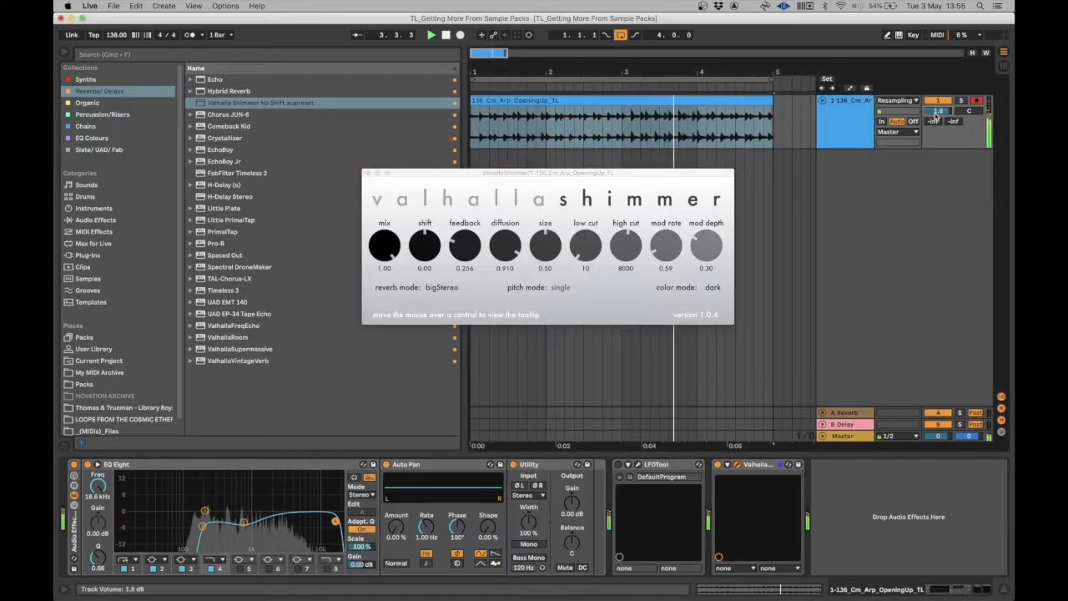
left_click(833, 129)
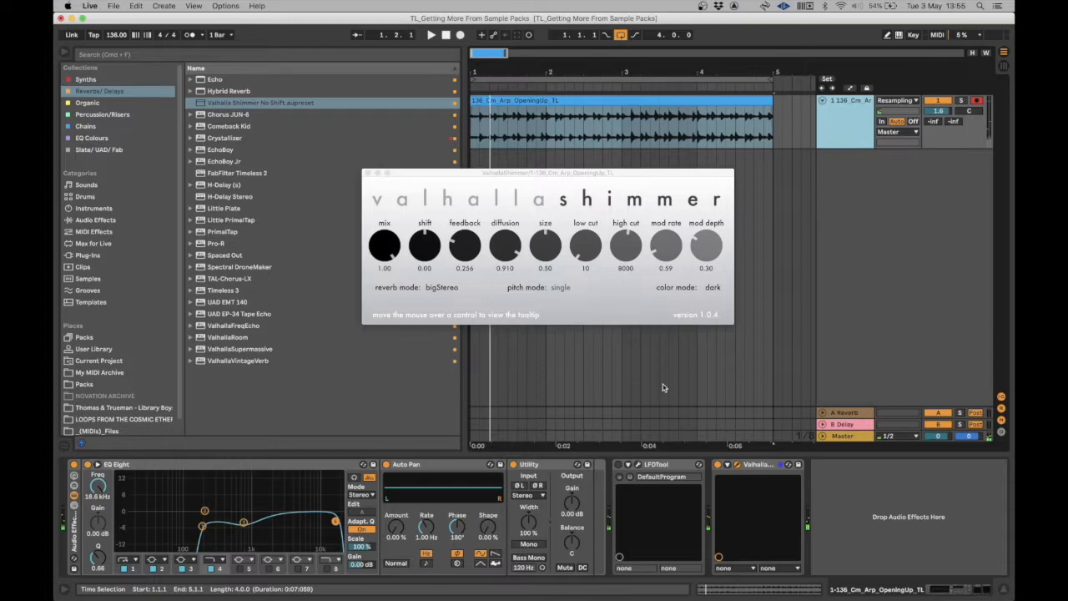
- Delete the Valhalla Shimmer device from the arp track and add Hybrid Reverb in its place
left_click(759, 464)
key("Delete")
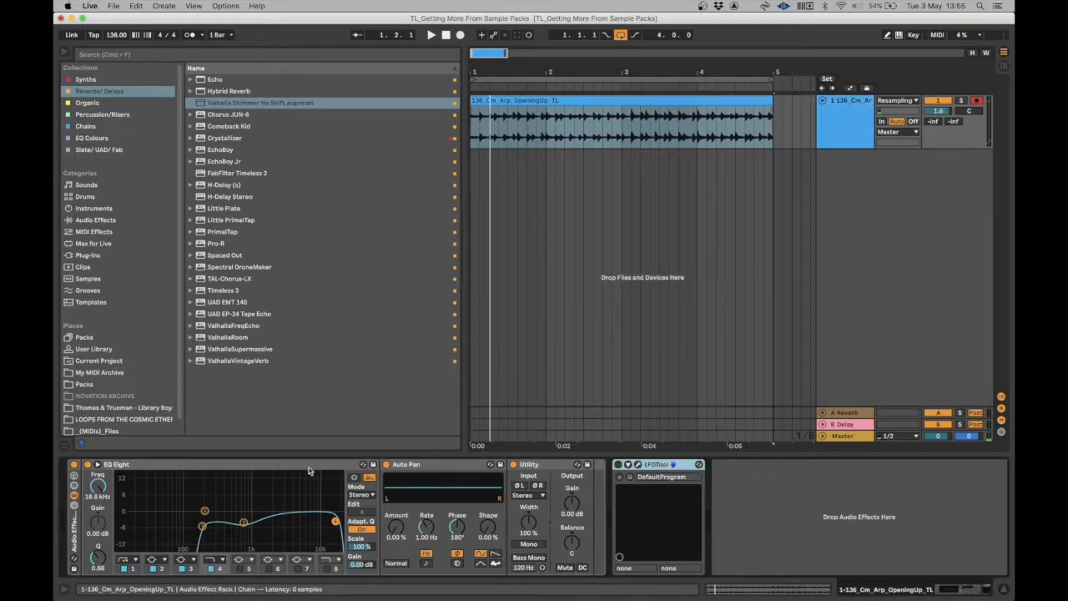
left_click(318, 466)
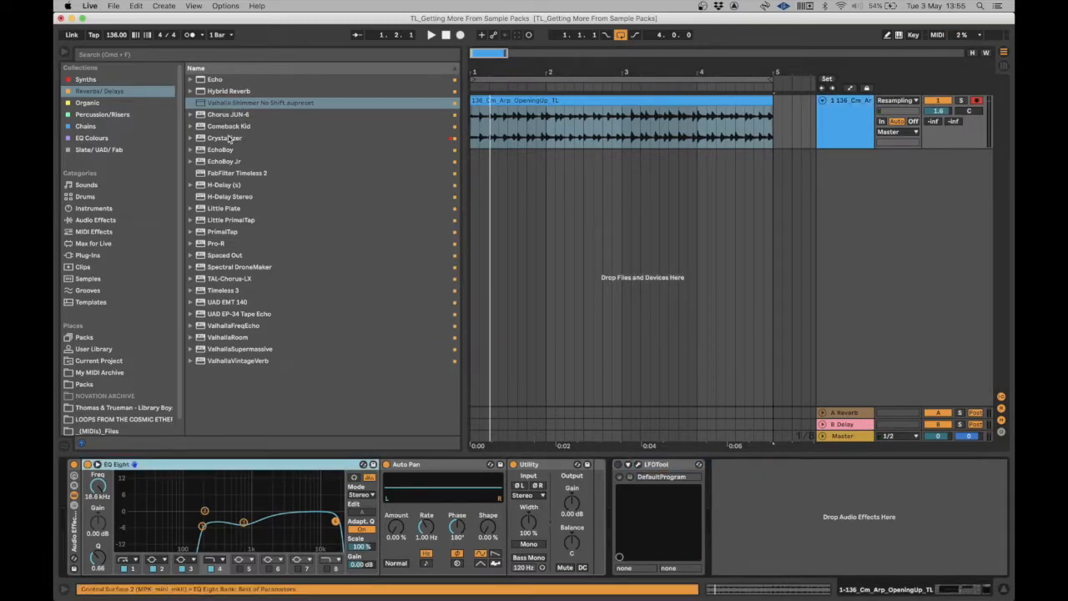
left_click(219, 91)
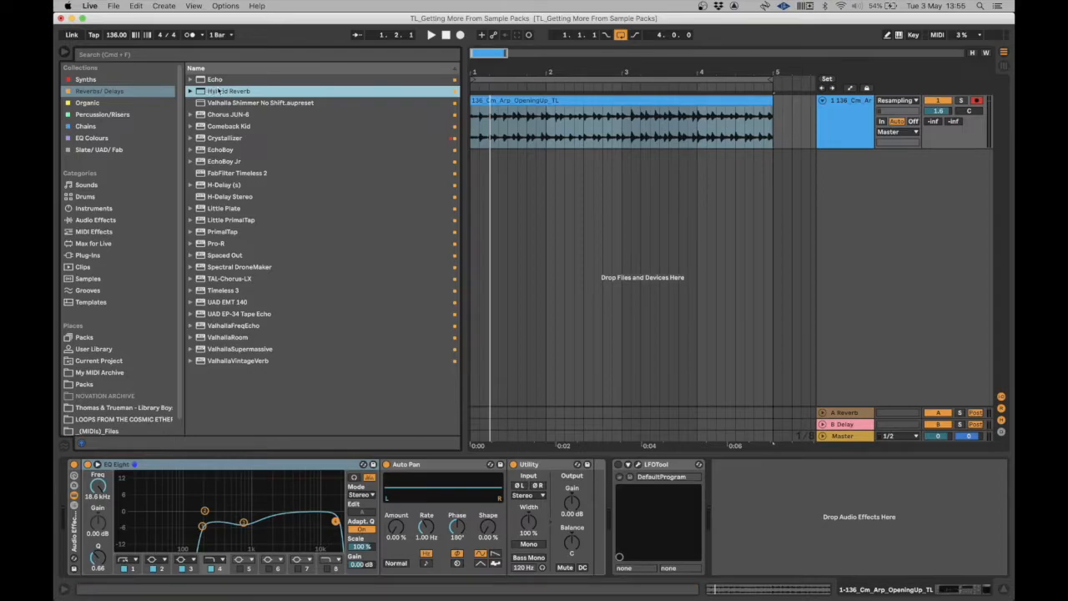
double_click(218, 92)
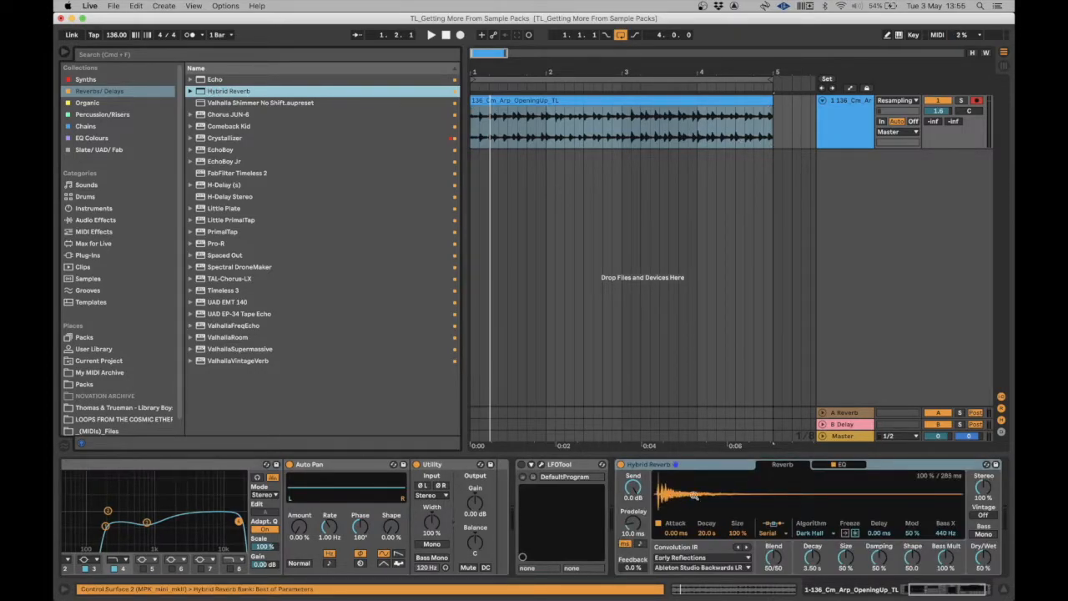
- Play the loop and set Hybrid Reverb to 100 % Dry/Wet, 0/100 Blend and a 14.6 s decay
key("space")
left_click_drag(984, 557, 988, 531)
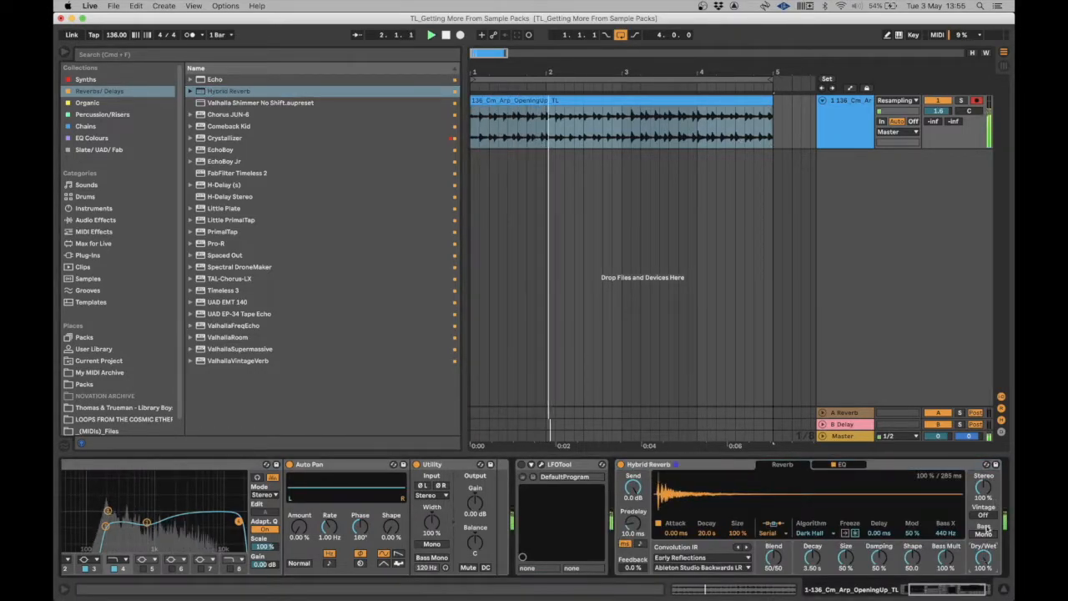
left_click_drag(814, 565, 774, 584)
- Audition Hybrid Reverb's Tides algorithm, switch it to Shimmer and toggle the second Freeze option
left_click(809, 533)
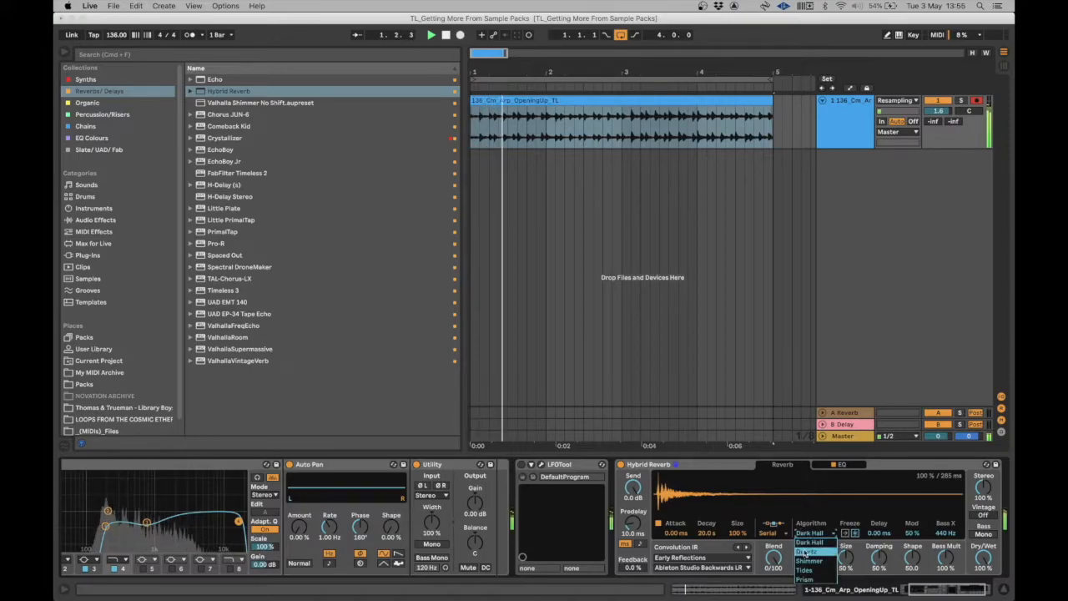
left_click(803, 570)
left_click(815, 533)
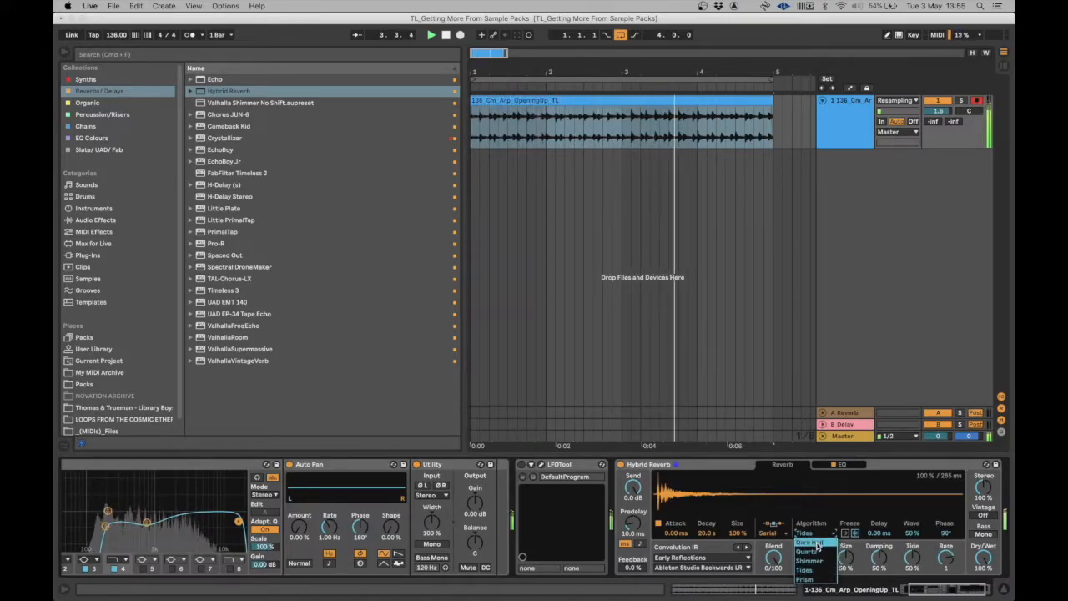
left_click(812, 561)
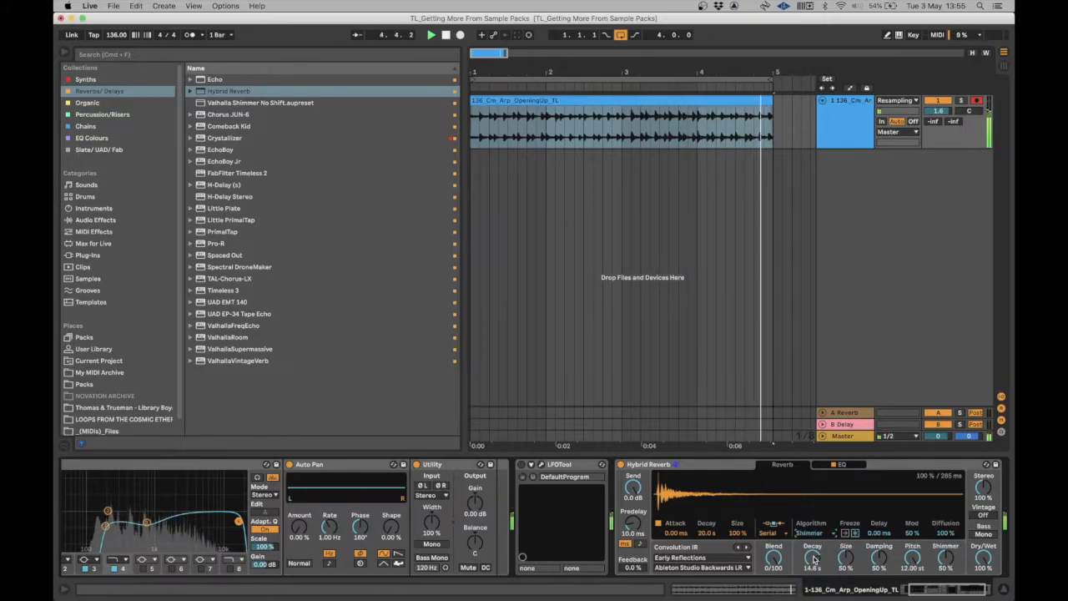
left_click(854, 533)
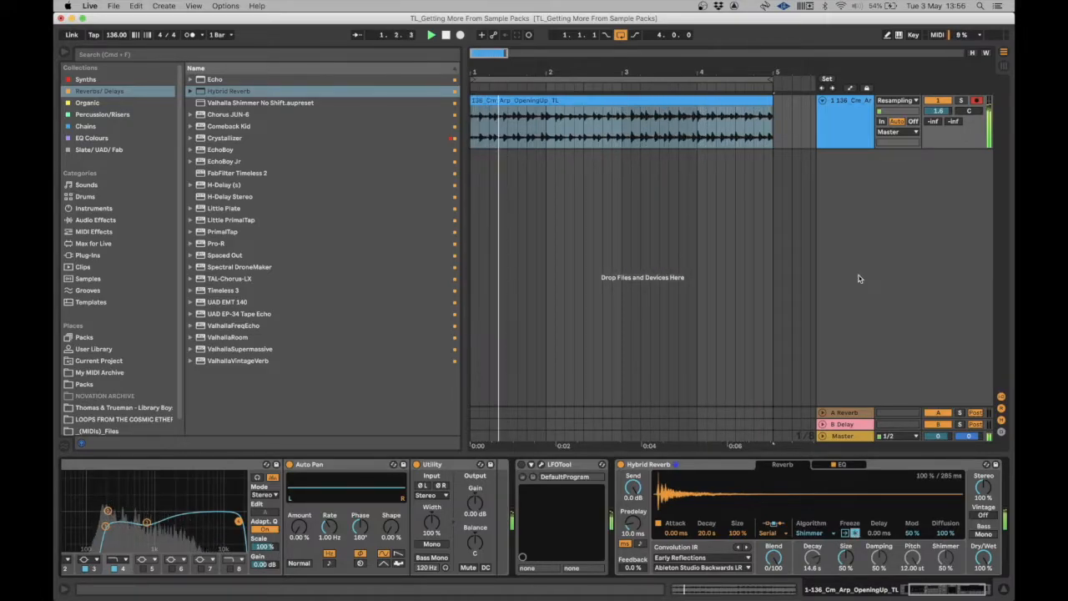
- Add an EQ Eight from the EQ Colours collection after Hybrid Reverb on the arp track
left_click(800, 474)
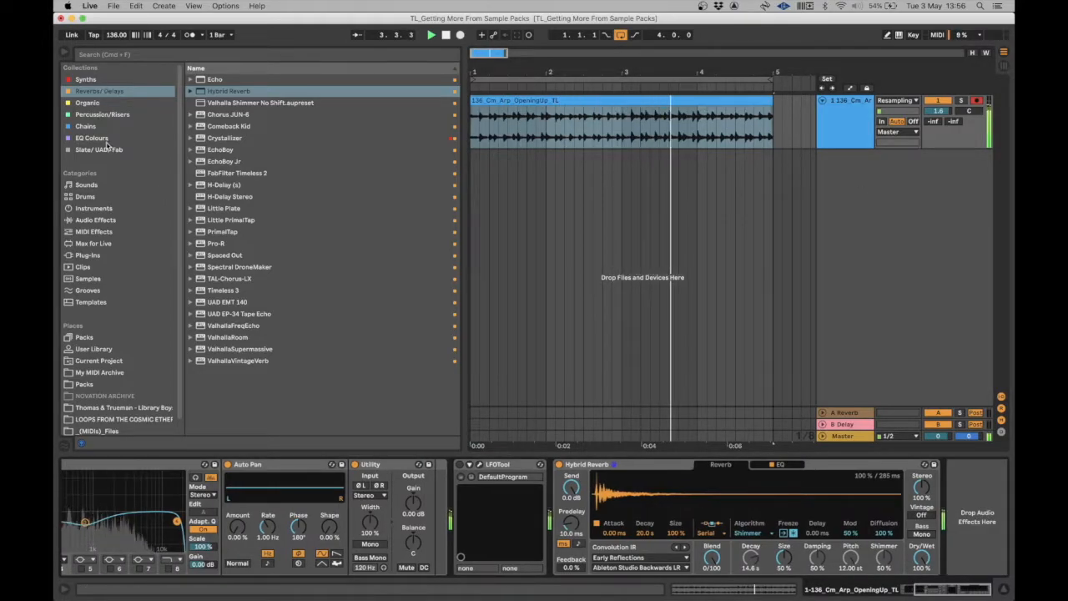
left_click(92, 137)
double_click(220, 79)
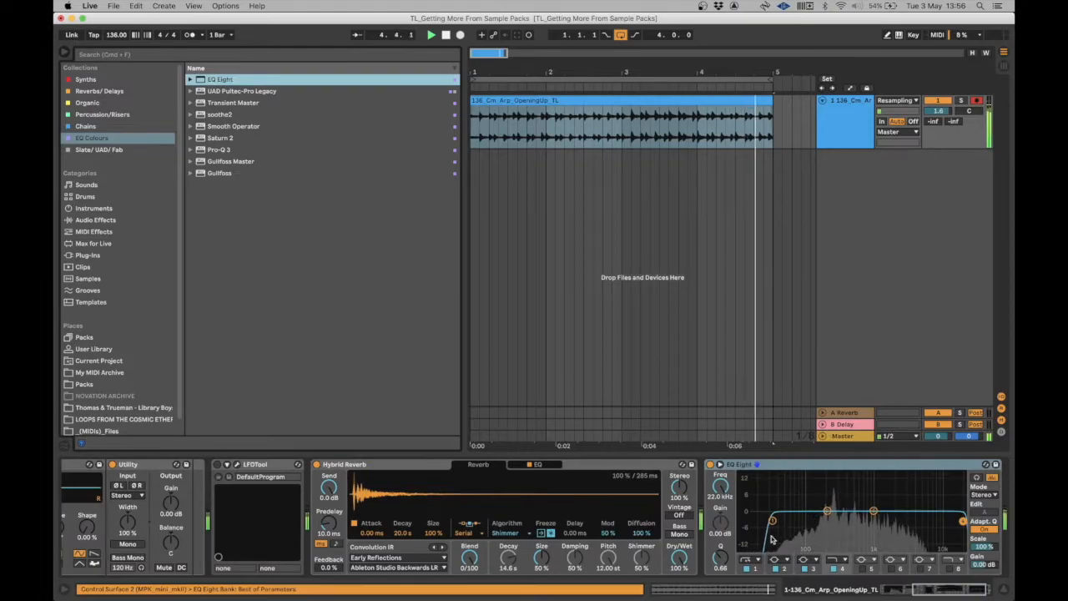
- Shape EQ Eight on the arp track with a raised low cut, a slight low-mid dip and a high cut at 3.44 kHz
mouse_move(827, 511)
left_mouse_down()
mouse_move(833, 525)
mouse_move(812, 521)
left_mouse_up()
left_click_drag(962, 521, 909, 524)
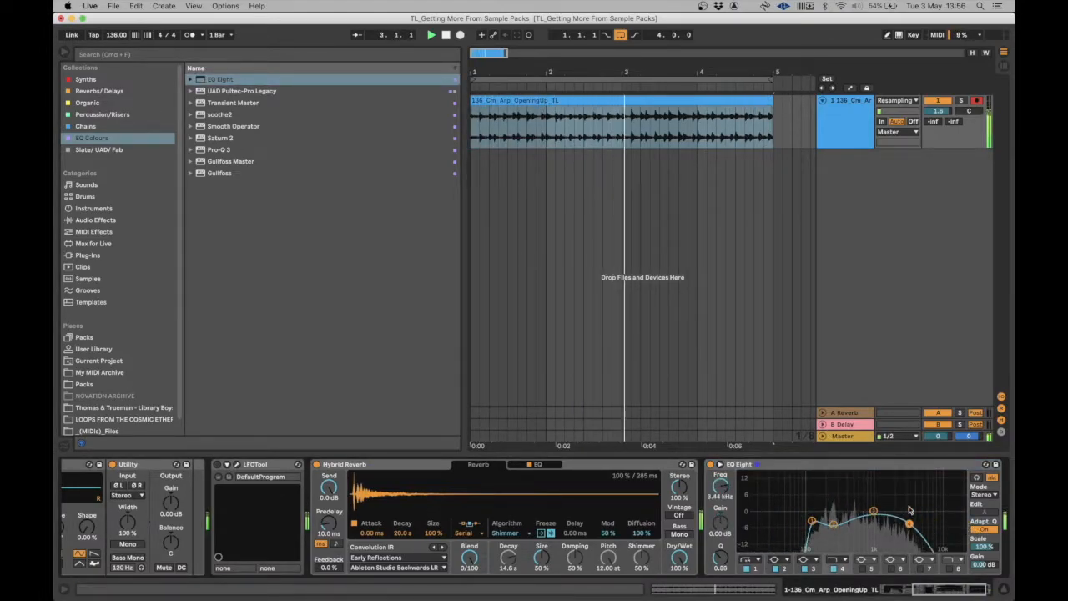
- Insert a new audio track below the arp track and set its input to Resampling
left_click(849, 122)
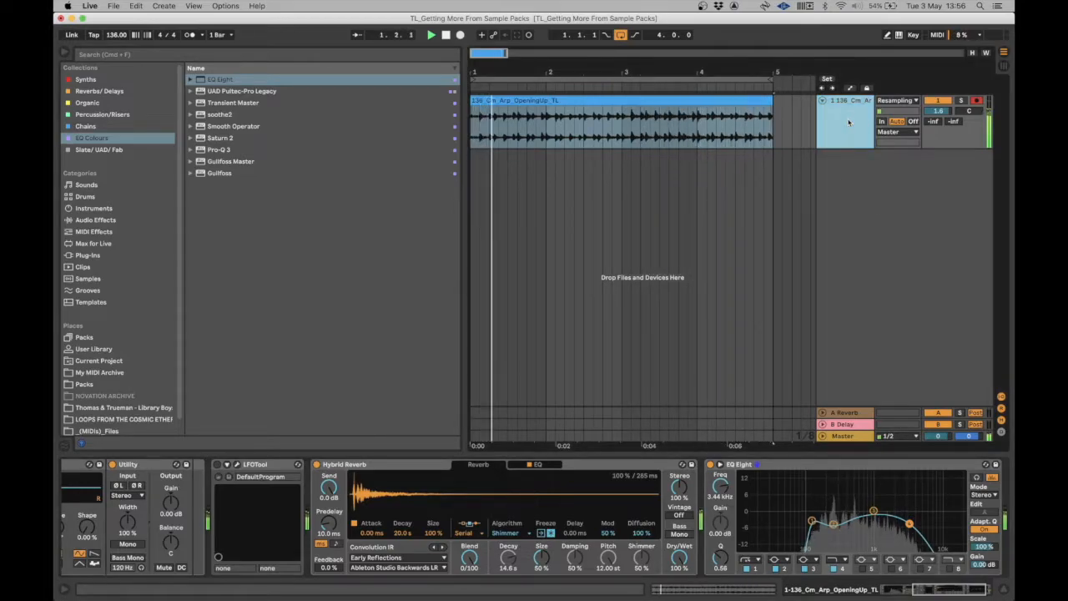
key("super+t")
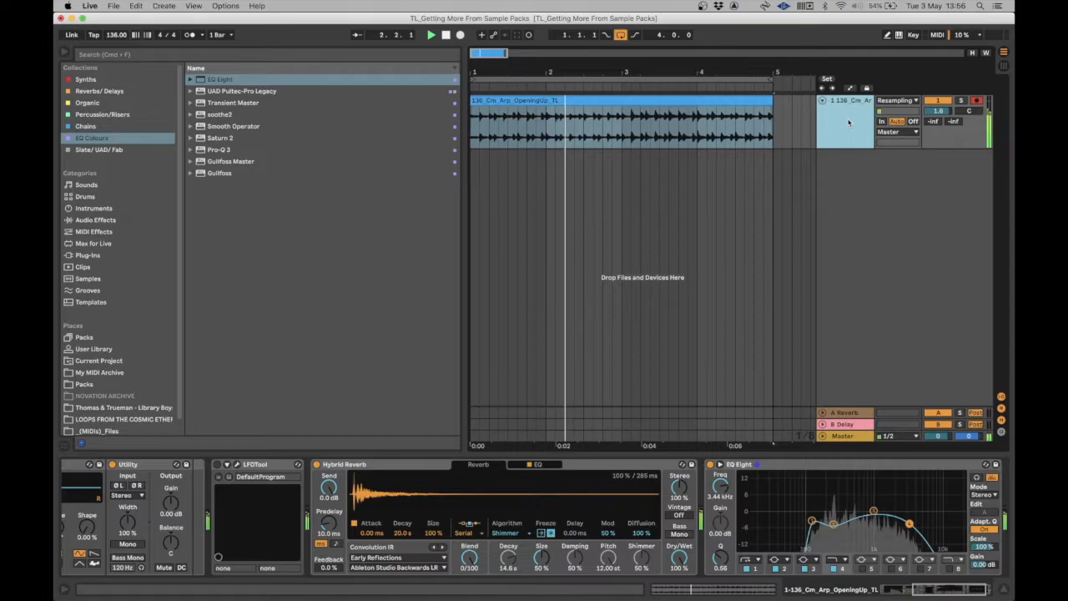
left_click(897, 154)
left_click(900, 173)
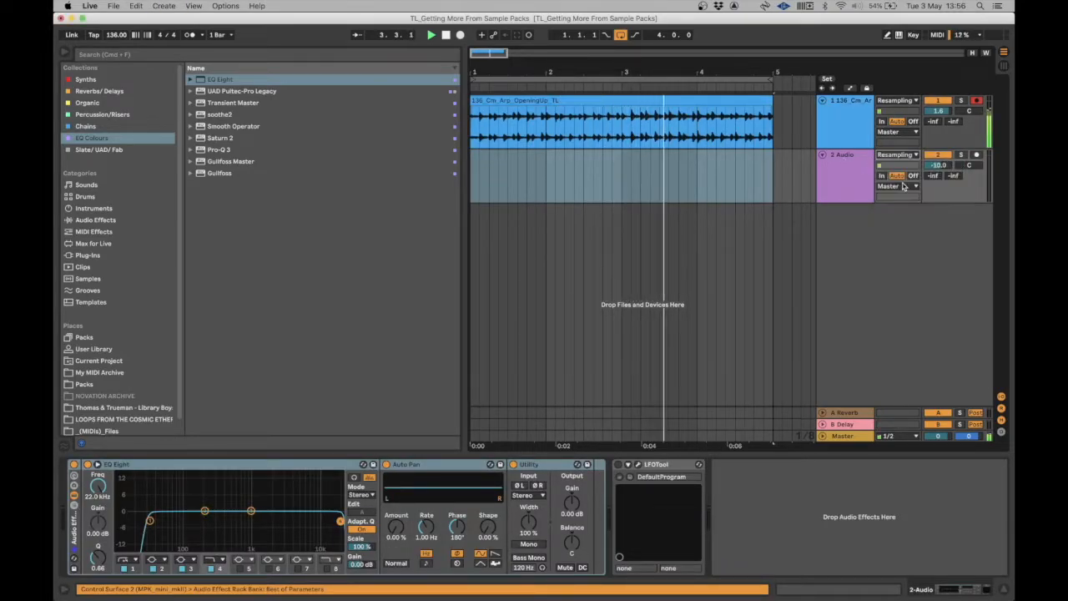
- Arm the new audio track and record the processed arp over the four-bar loop
left_click(978, 156)
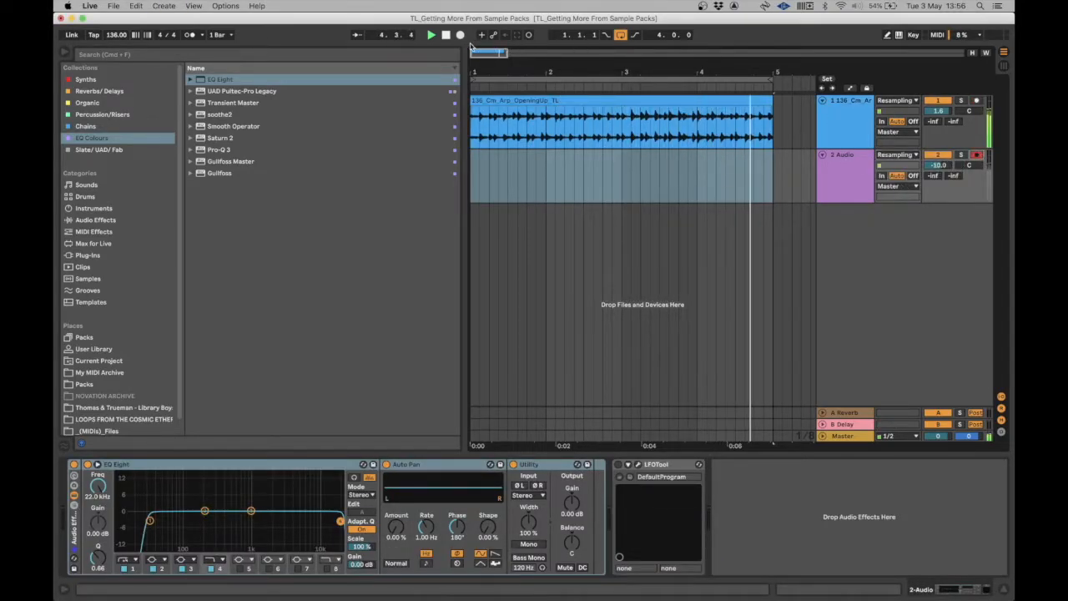
left_click(460, 35)
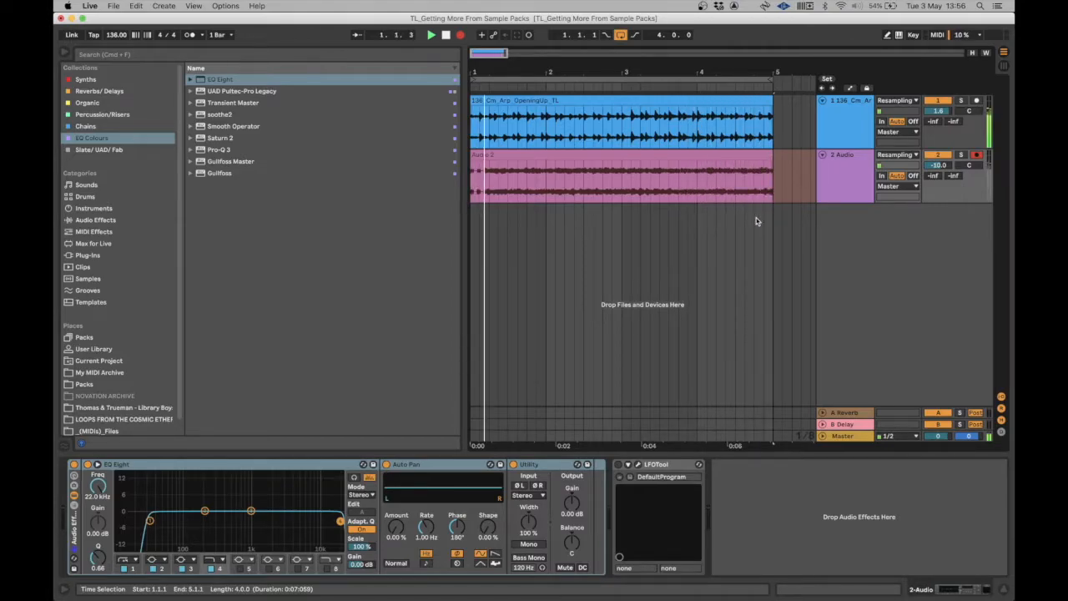
key("space")
- Deactivate the original arp track and play the recorded clip with its track volume at 0 dB
left_click(846, 121)
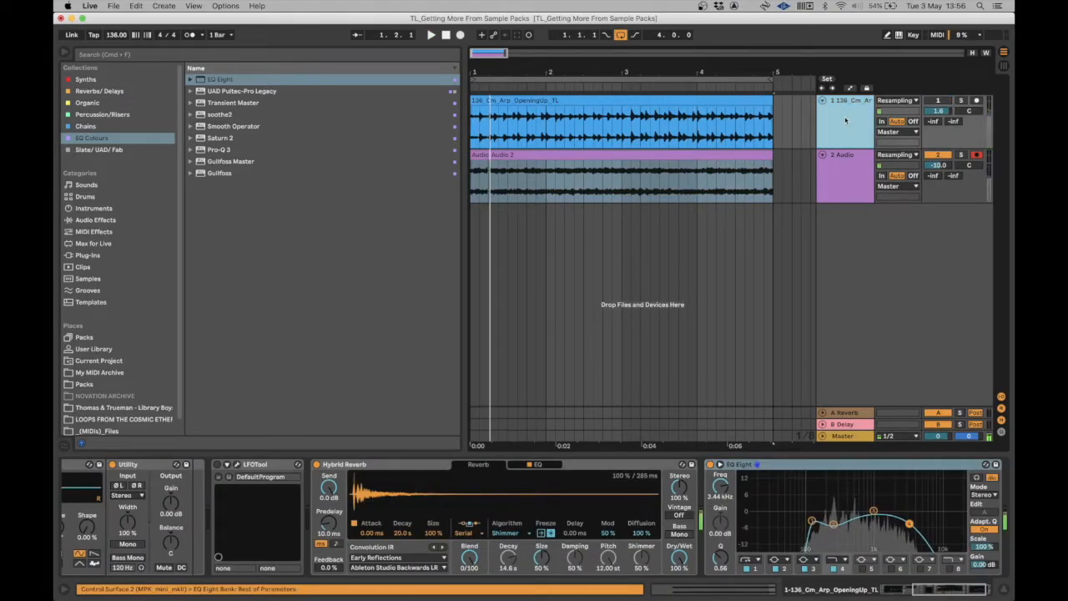
left_click(480, 169)
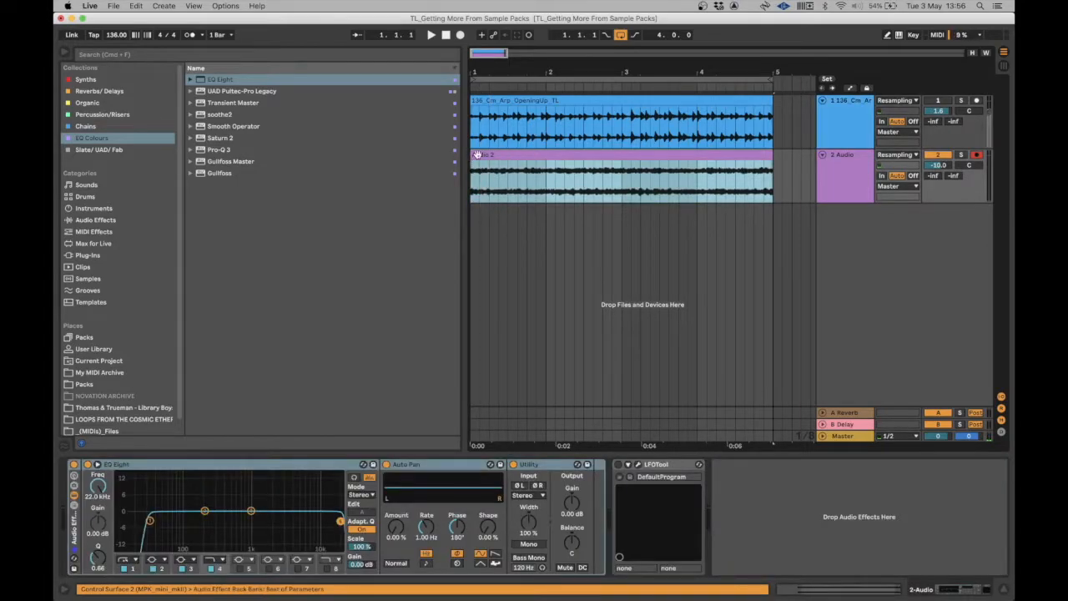
key("space")
left_click(859, 188)
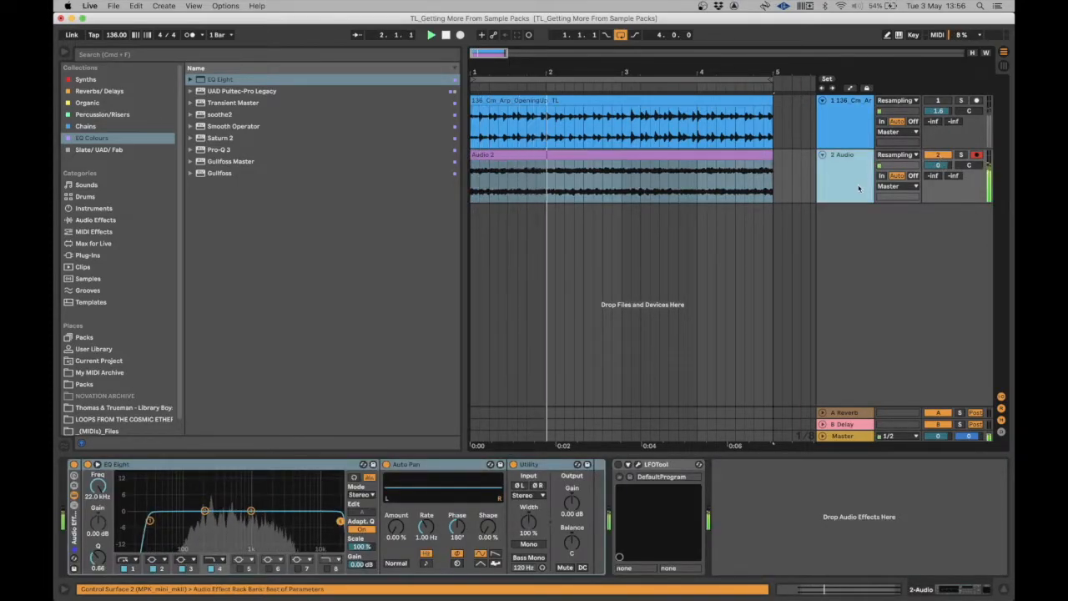
- Set the recorded clip's warp mode to Re-Pitch, lower the project tempo to 120 BPM and play it back
double_click(556, 153)
key("space")
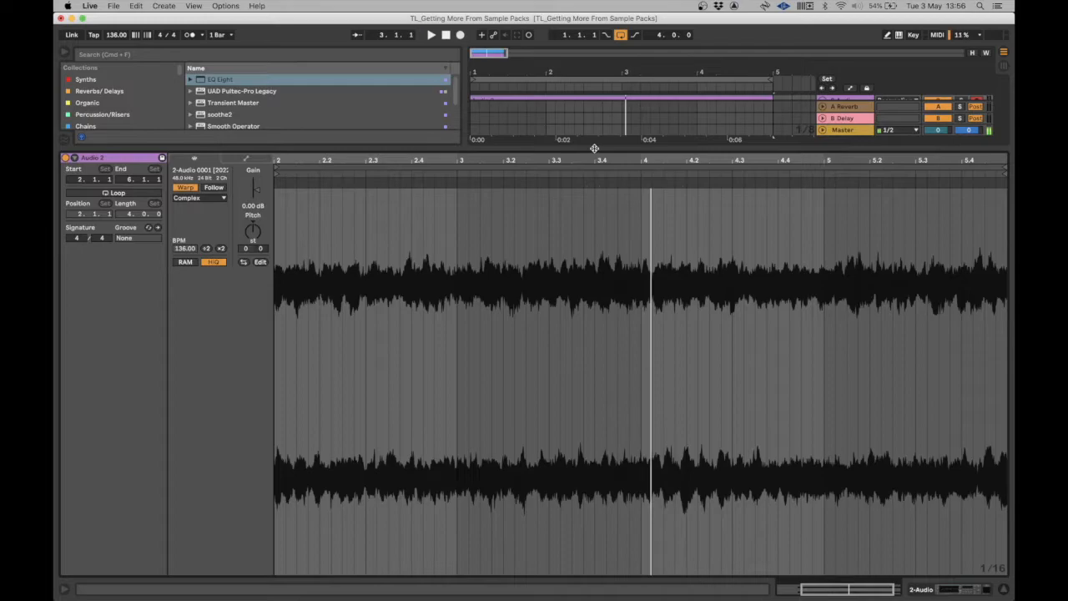
left_click(191, 198)
left_click(193, 235)
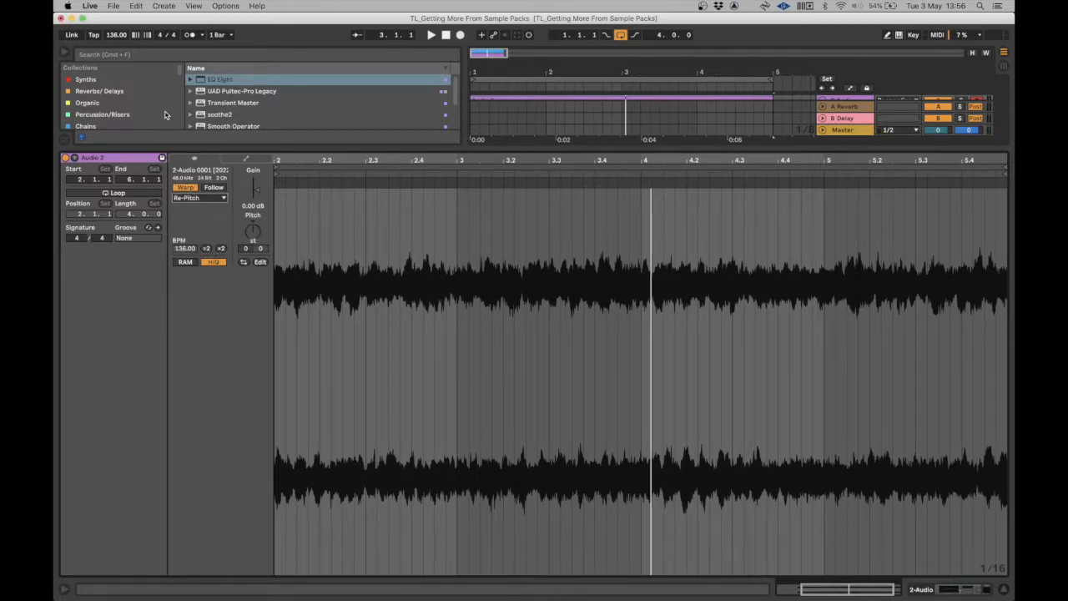
left_click_drag(118, 39, 118, 49)
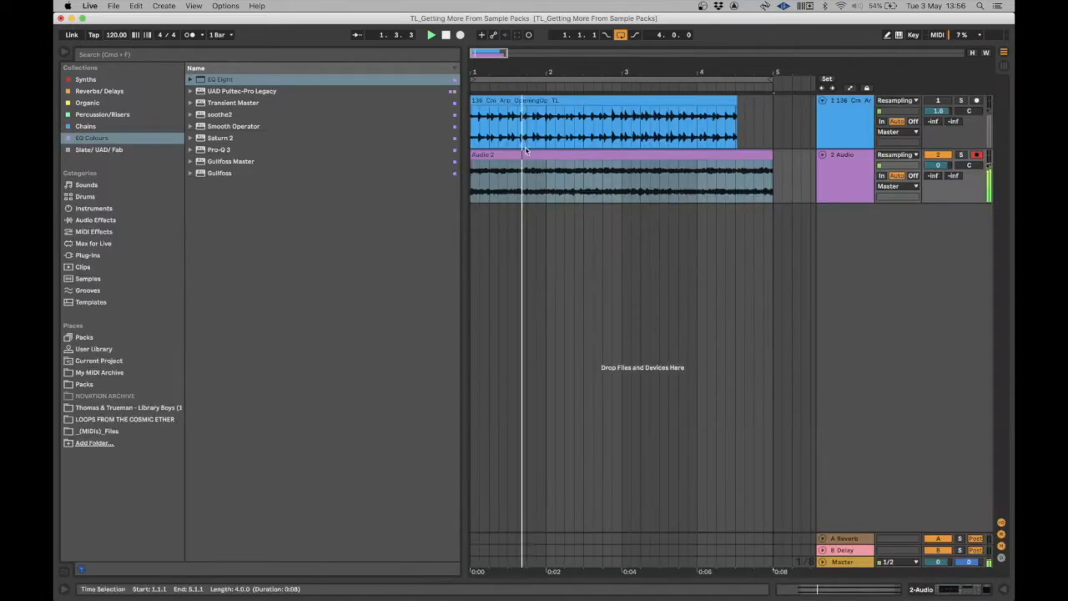
key("super+alt+l")
- Reverse the recorded clip and set its track's sends to 0 dB for Reverb and -36.4 dB for Delay
left_click(838, 171)
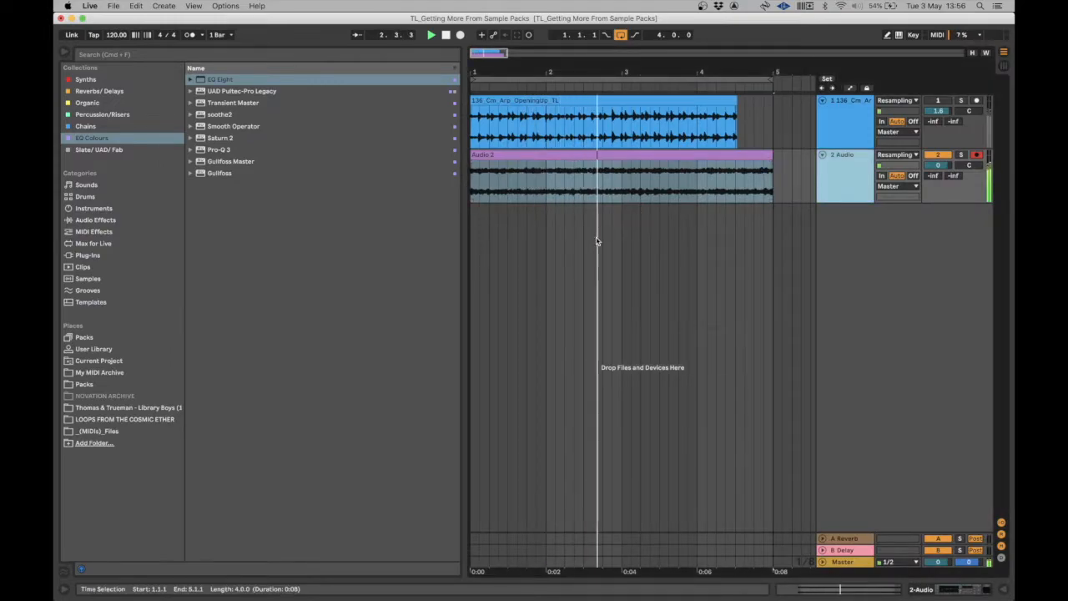
double_click(676, 163)
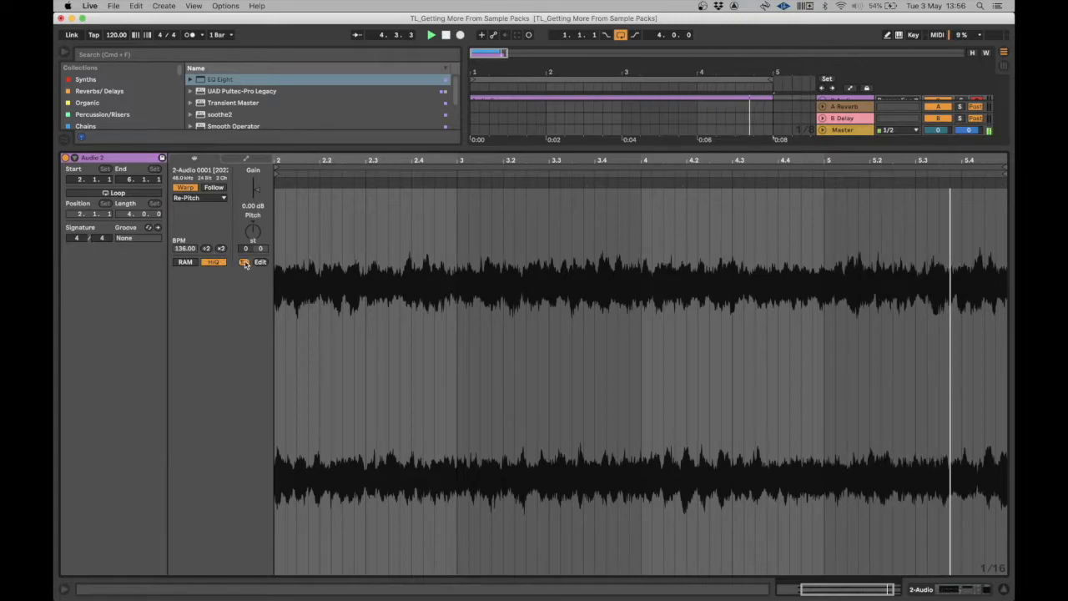
left_click_drag(379, 148, 379, 576)
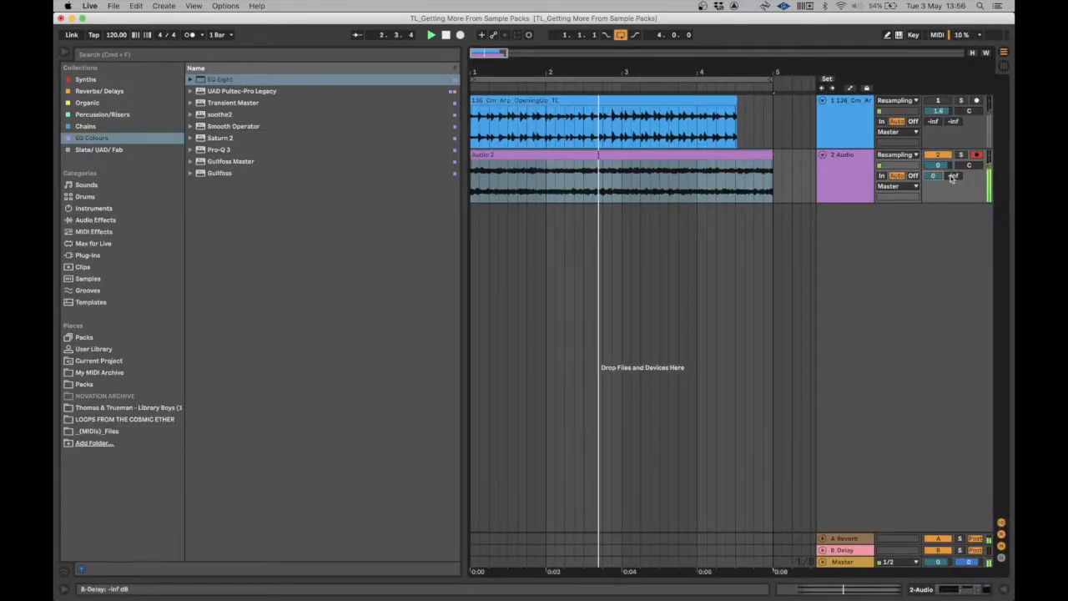
- Add UAD Thermionic Culture Vulture from the Slate/ UAD/ Fab collection to the resampled track and change its distortion type
double_click(836, 171)
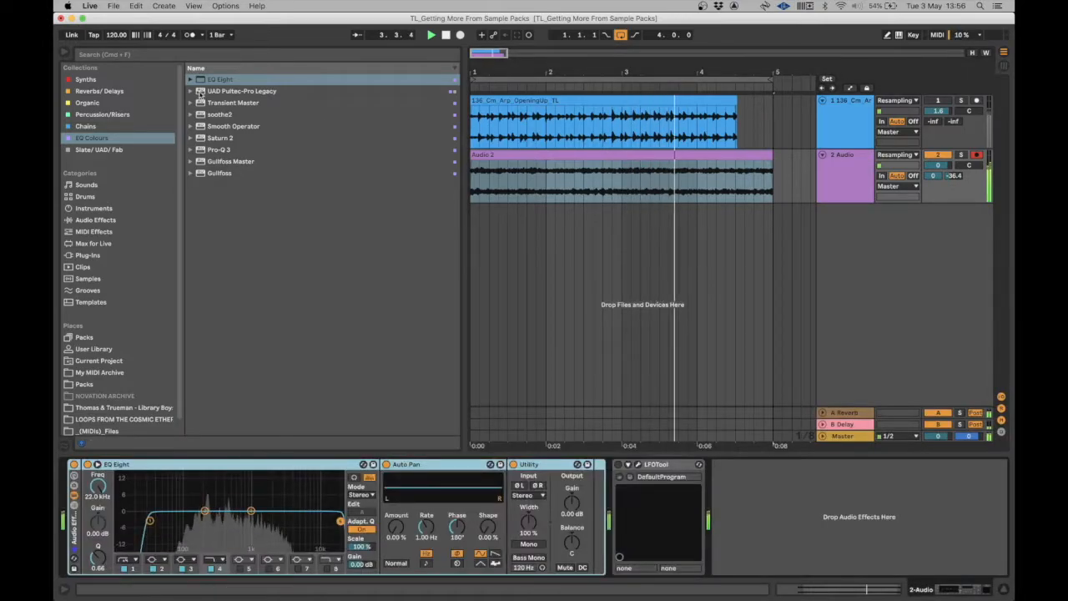
left_click(98, 149)
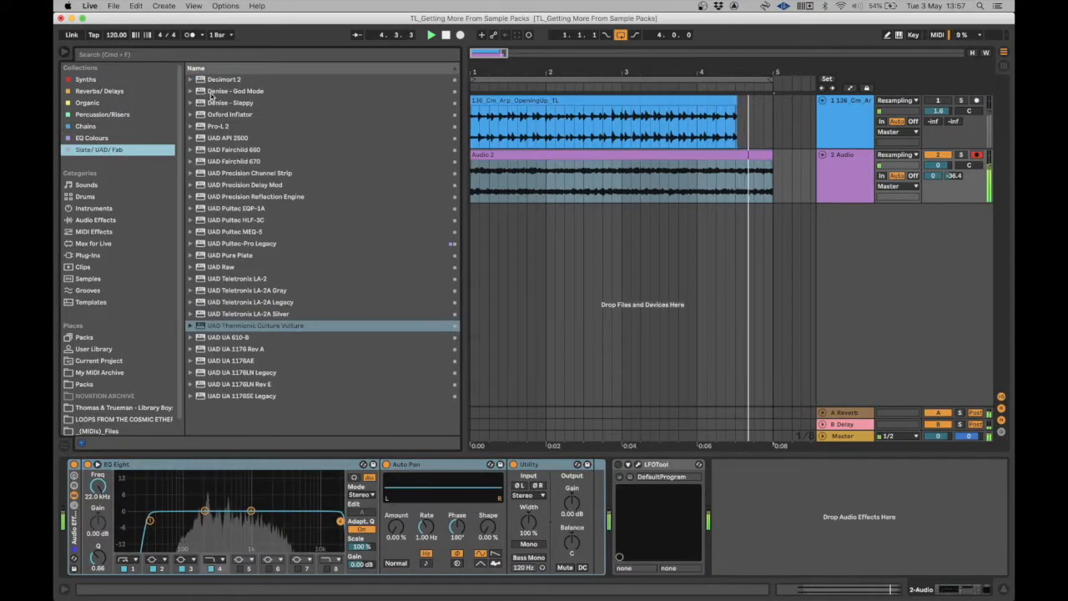
left_click(237, 267)
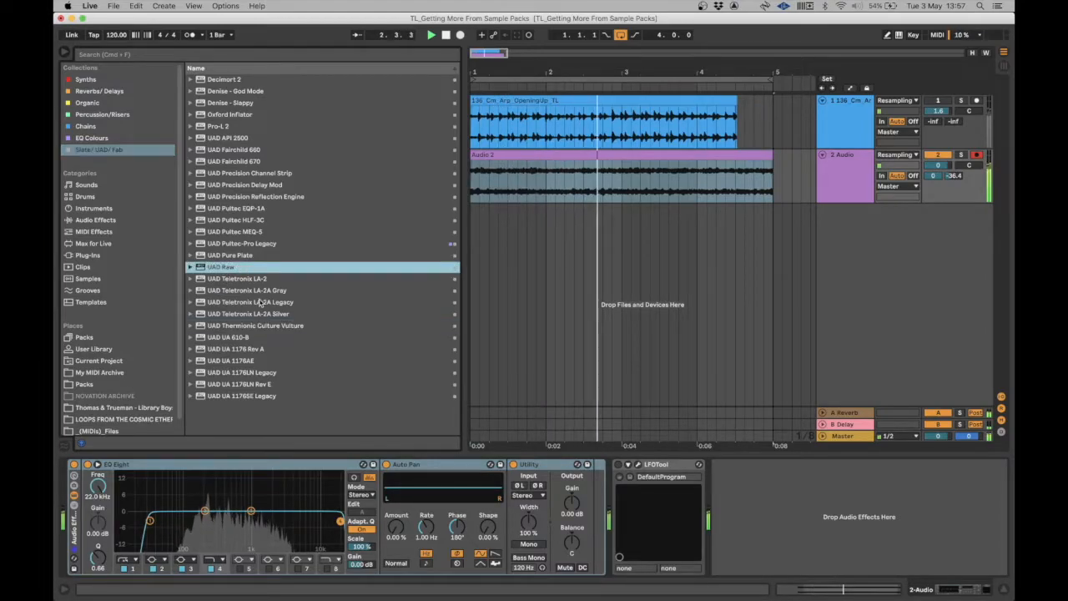
left_click(257, 325)
double_click(257, 324)
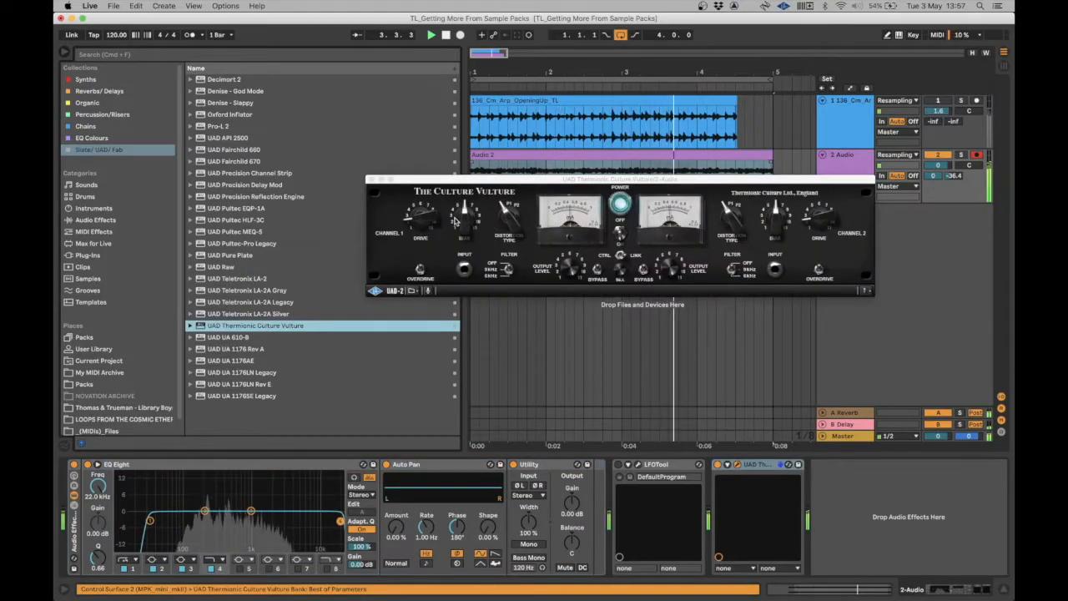
left_click_drag(506, 219, 509, 206)
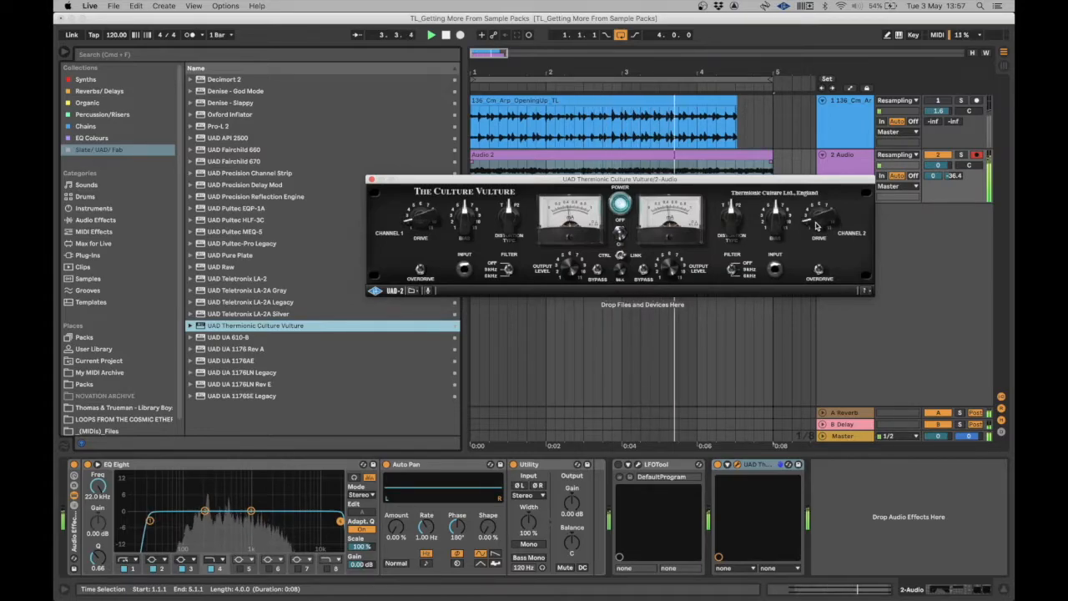
left_click(376, 179)
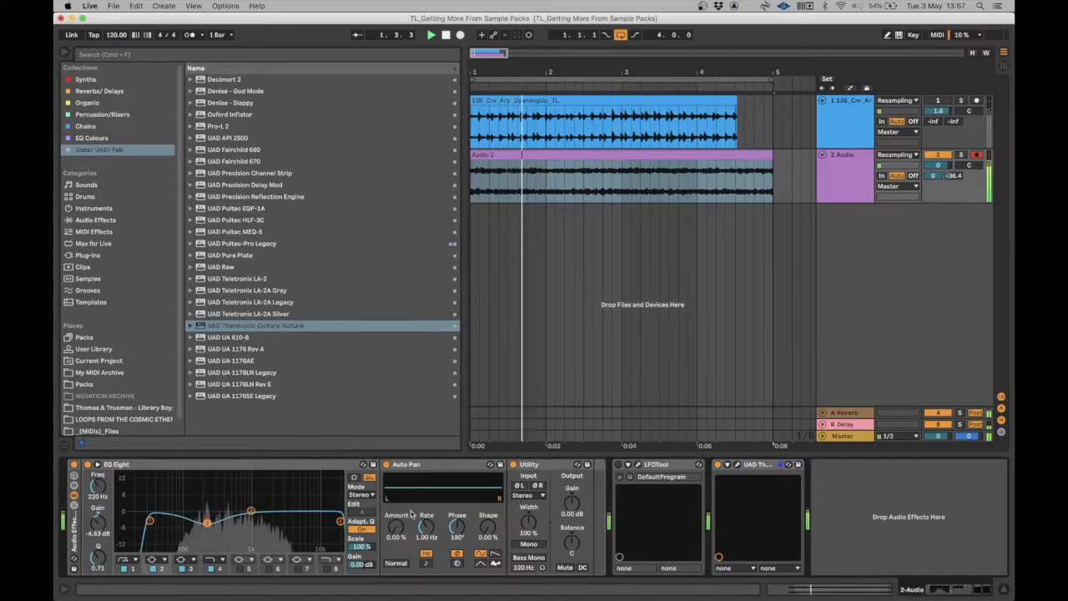
- Set the resampled track's Auto Pan to 100 % Amount, 0° Phase and a synced 1/16 Rate with a sawtooth waveform
left_click_drag(397, 527, 455, 555)
left_click(425, 564)
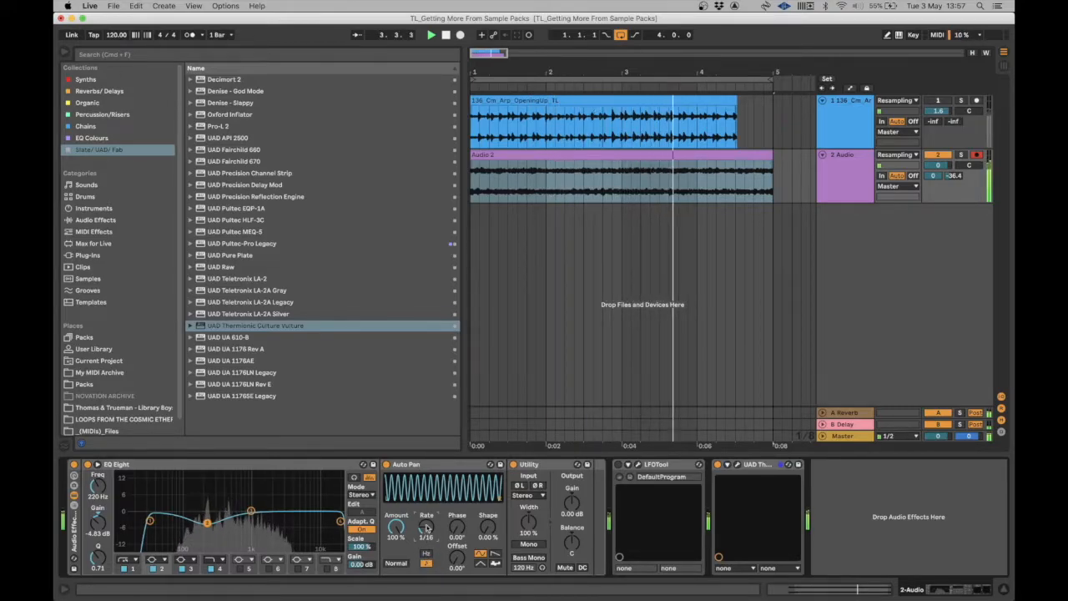
left_click(497, 554)
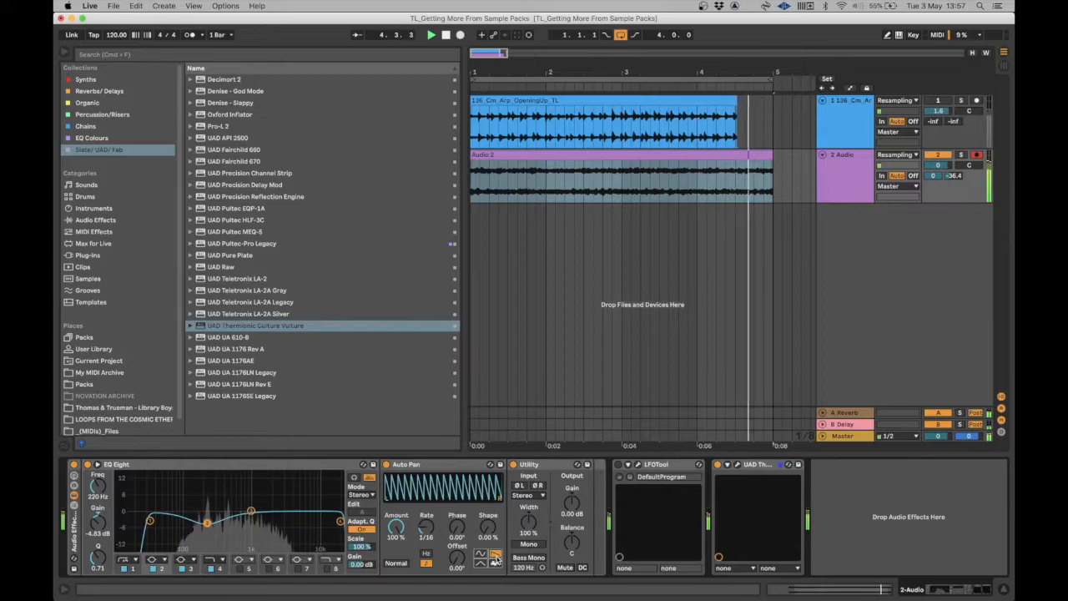
- Set the resampled track's volume to 1.2 dB and delete LFOTool from its device chain
left_click_drag(930, 166, 920, 165)
left_click(844, 167)
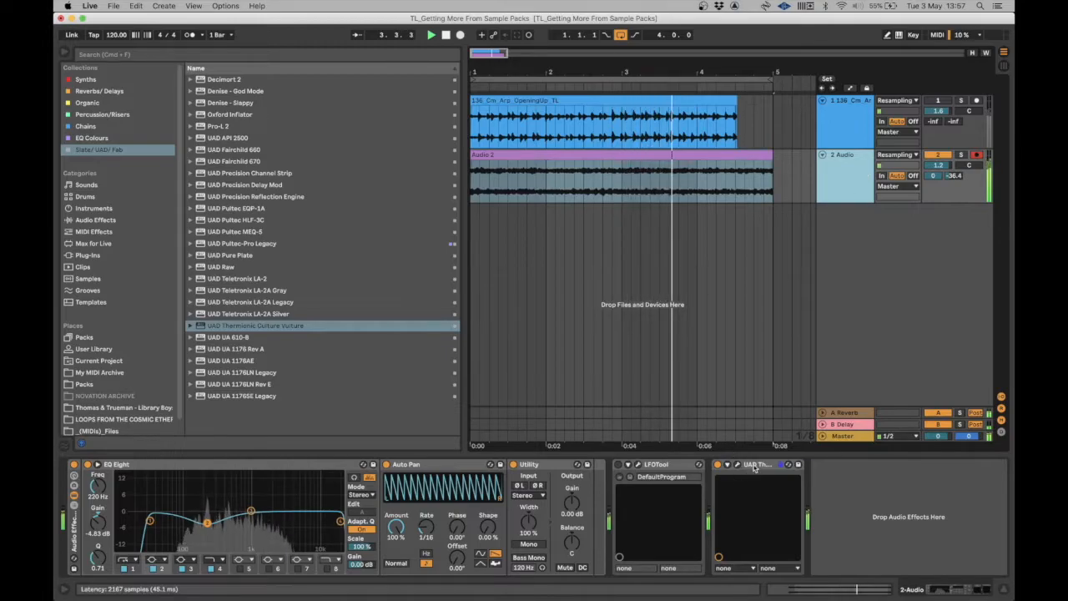
left_click(673, 465)
key("Delete")
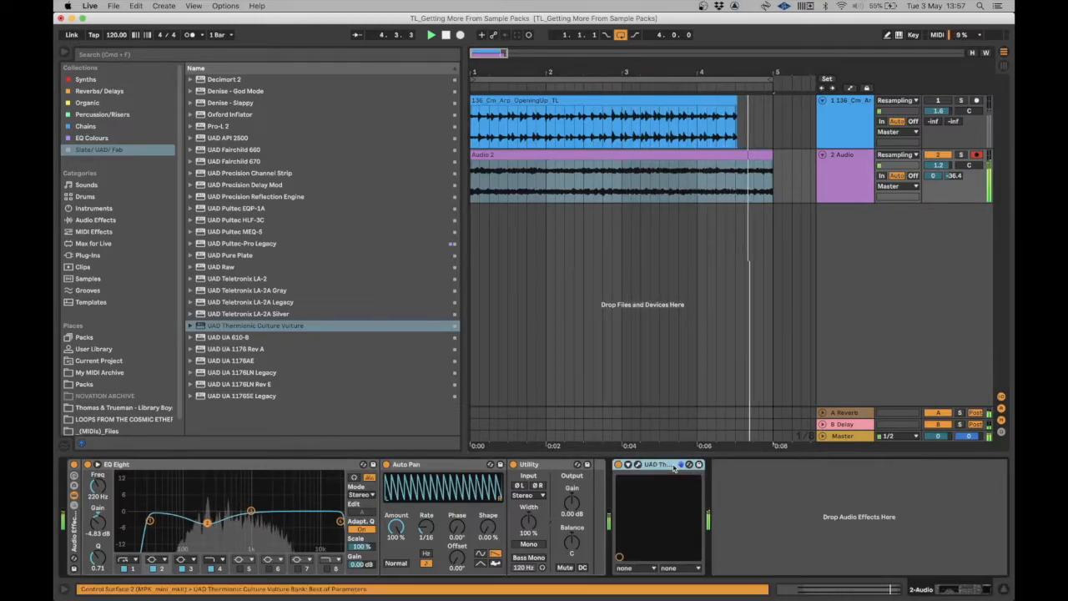
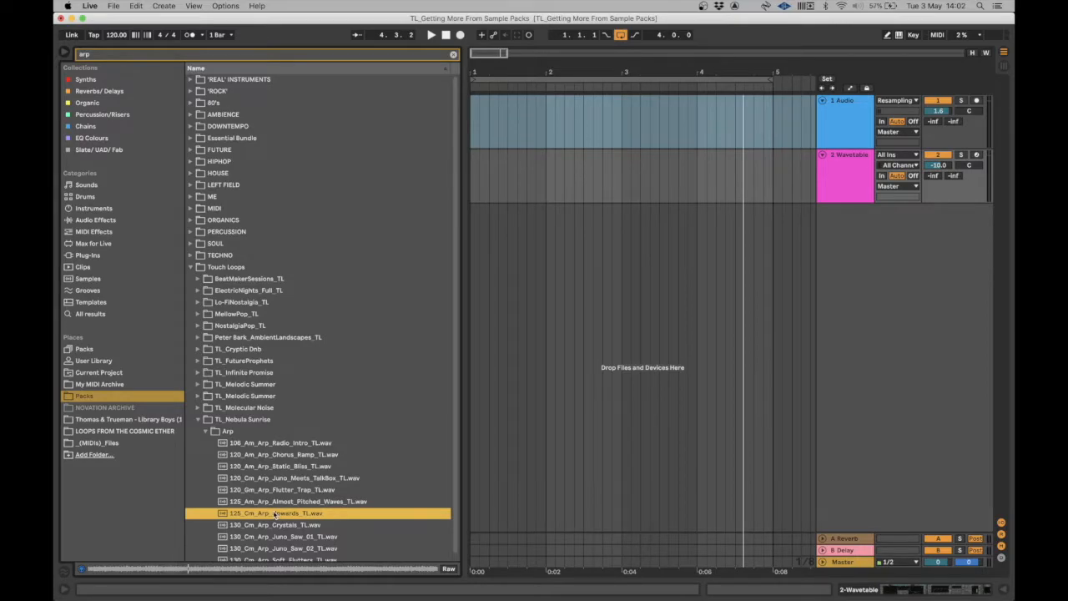
- Place 125_Cm_Arp_Upwards_TL.wav at bar 1 of the audio track and show the Wavetable track's devices
left_click_drag(267, 515, 477, 148)
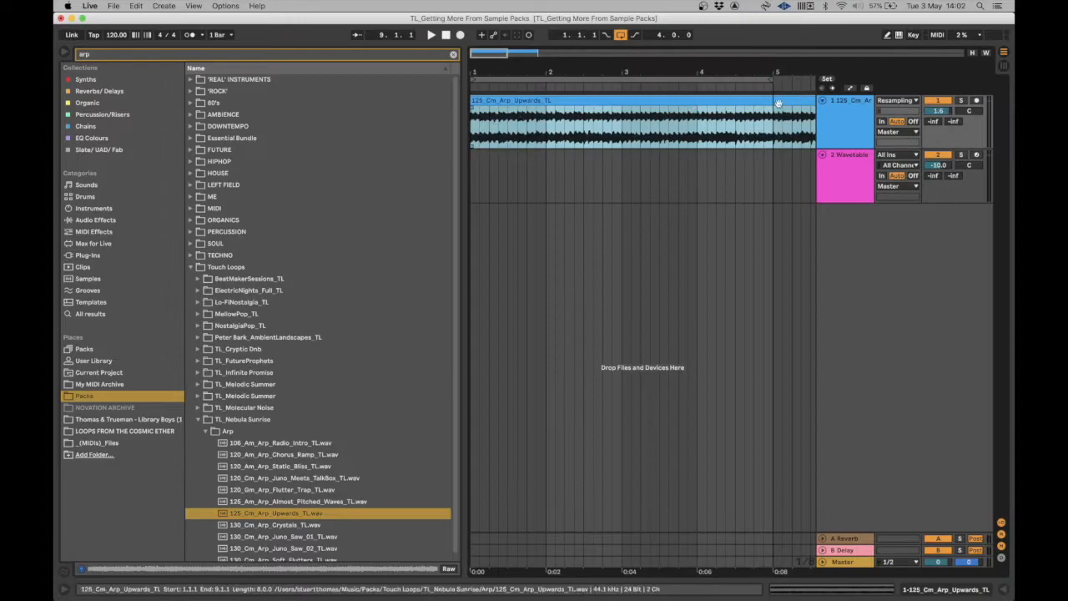
left_click(852, 175)
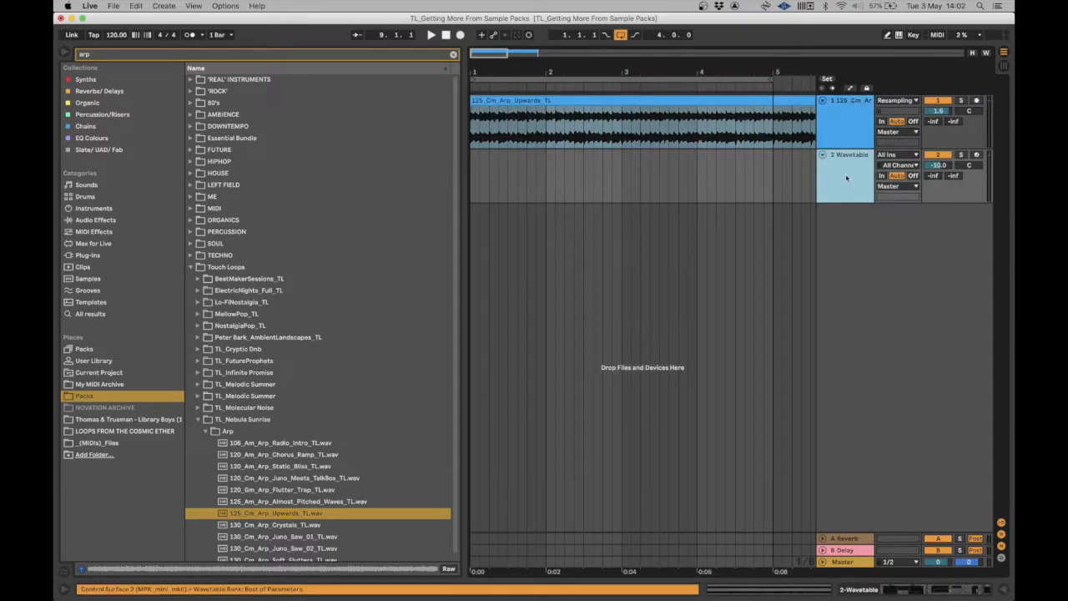
double_click(847, 178)
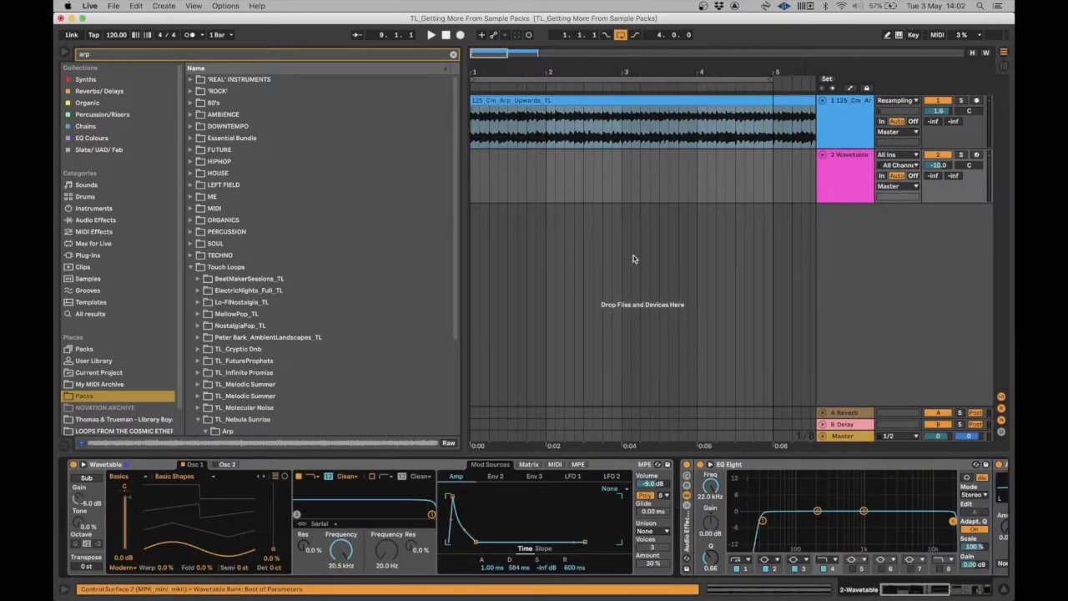
- Trim the arp clip to four bars and convert a copy of it to MIDI on the Wavetable track using Harmony
left_click(670, 103)
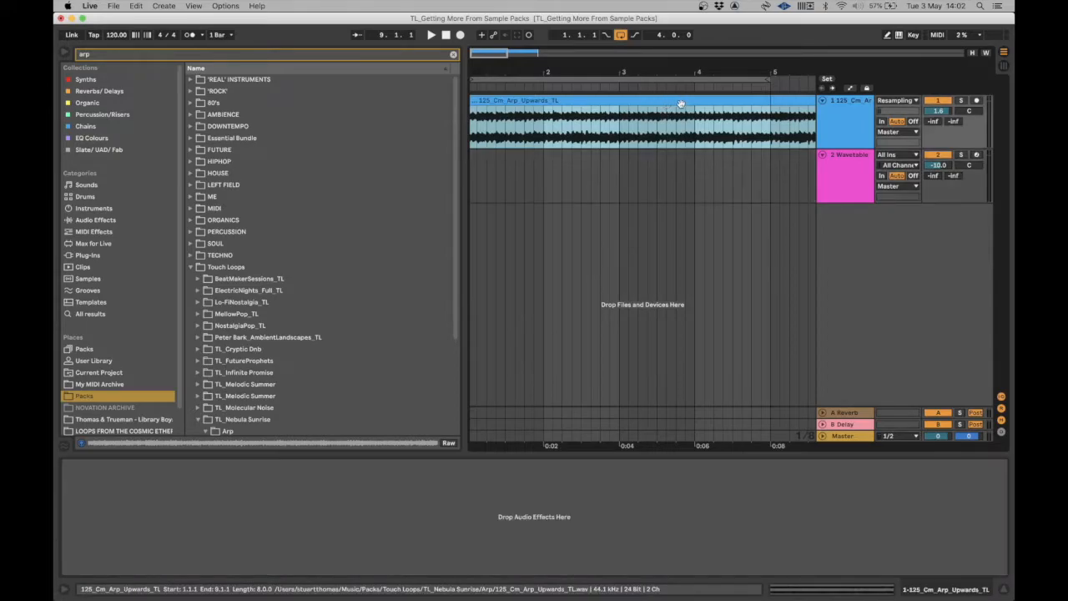
left_click(767, 119)
left_click_drag(763, 75, 762, 25)
left_click_drag(568, 136, 487, 160)
key("Delete")
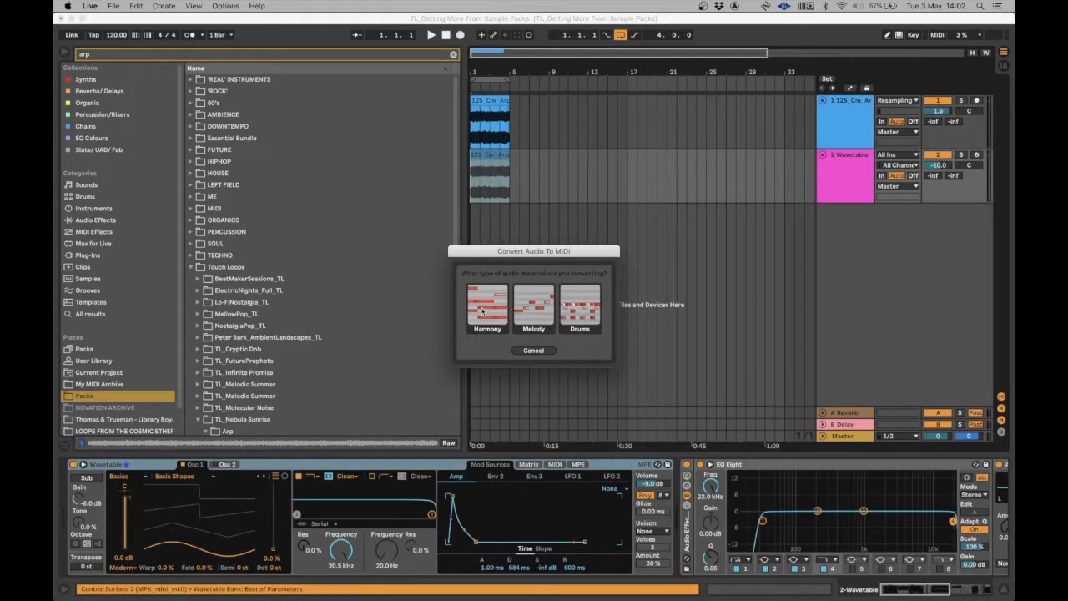
left_click(481, 311)
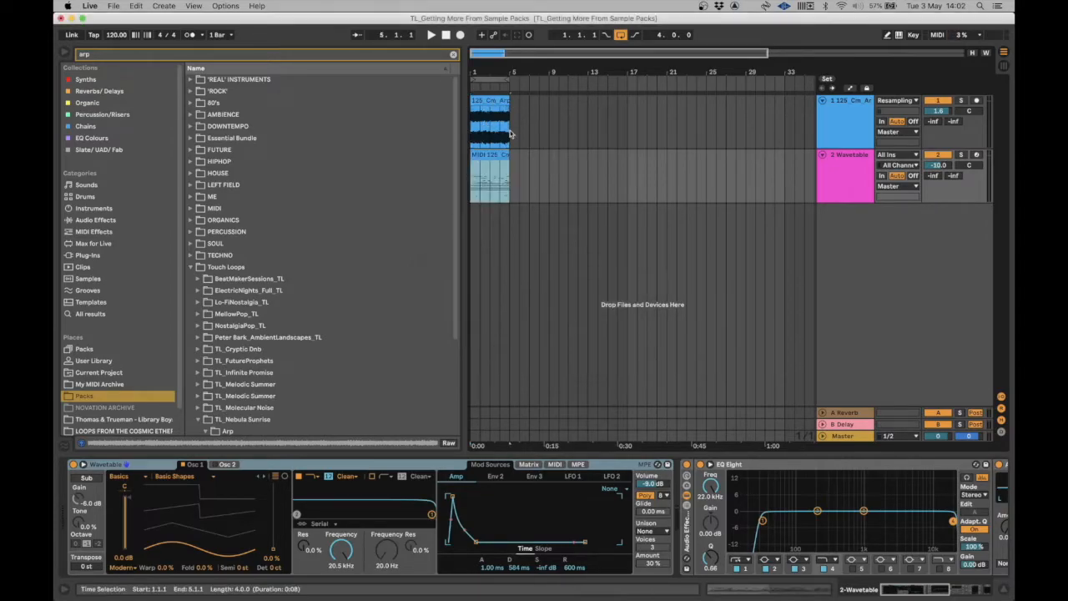
left_click(502, 156)
left_click_drag(507, 155, 549, 155)
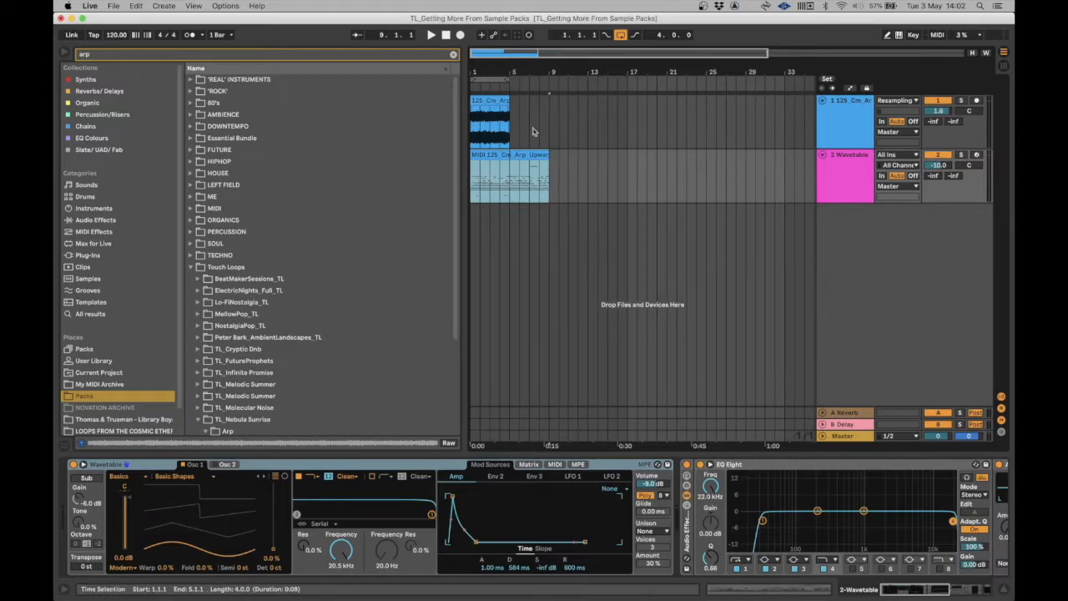
left_click(512, 105)
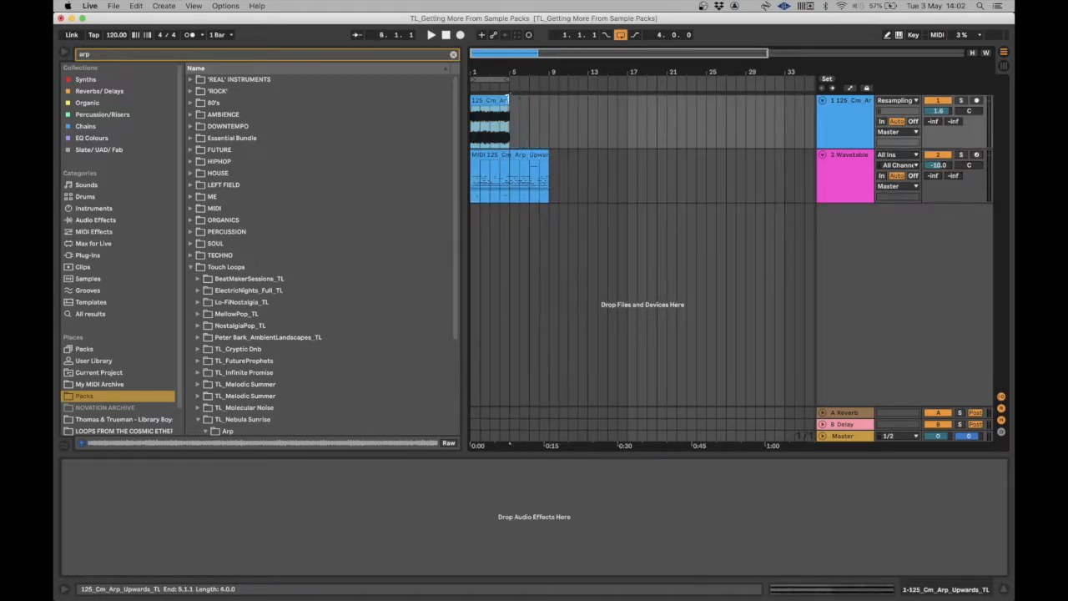
left_click_drag(511, 167, 578, 167)
key("Delete")
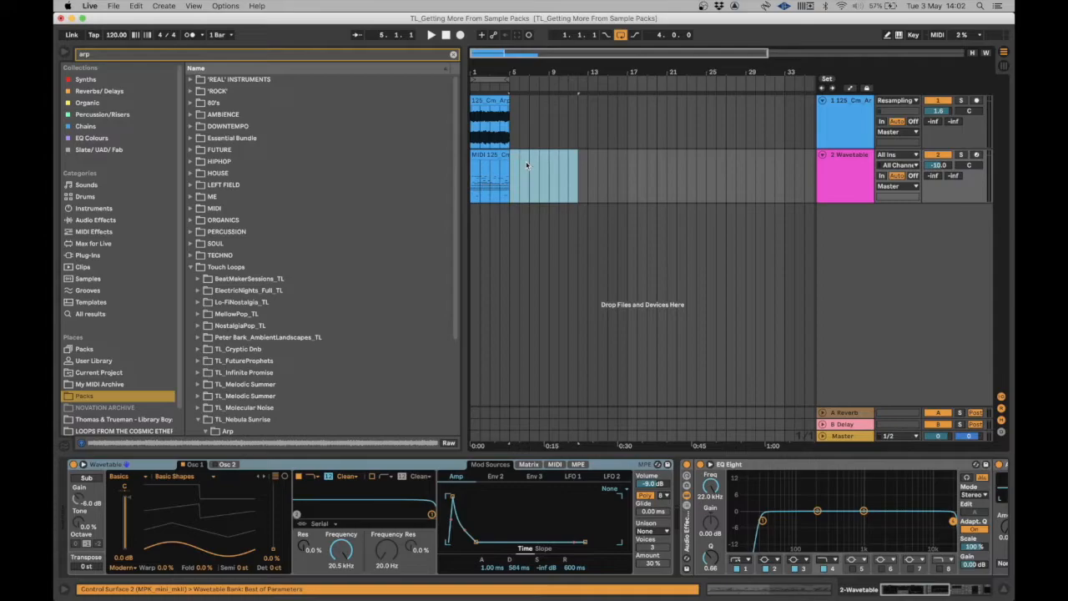
- Open the converted arp MIDI clip in the note editor and play it together with the original audio clip
left_click(492, 154)
double_click(491, 154)
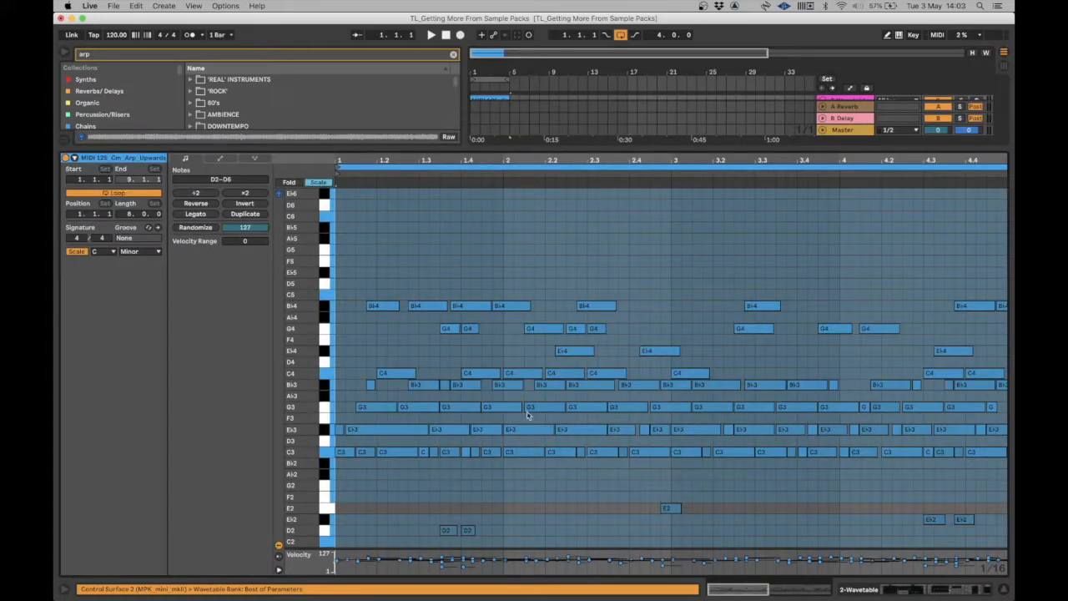
left_click_drag(559, 149, 554, 263)
key("space")
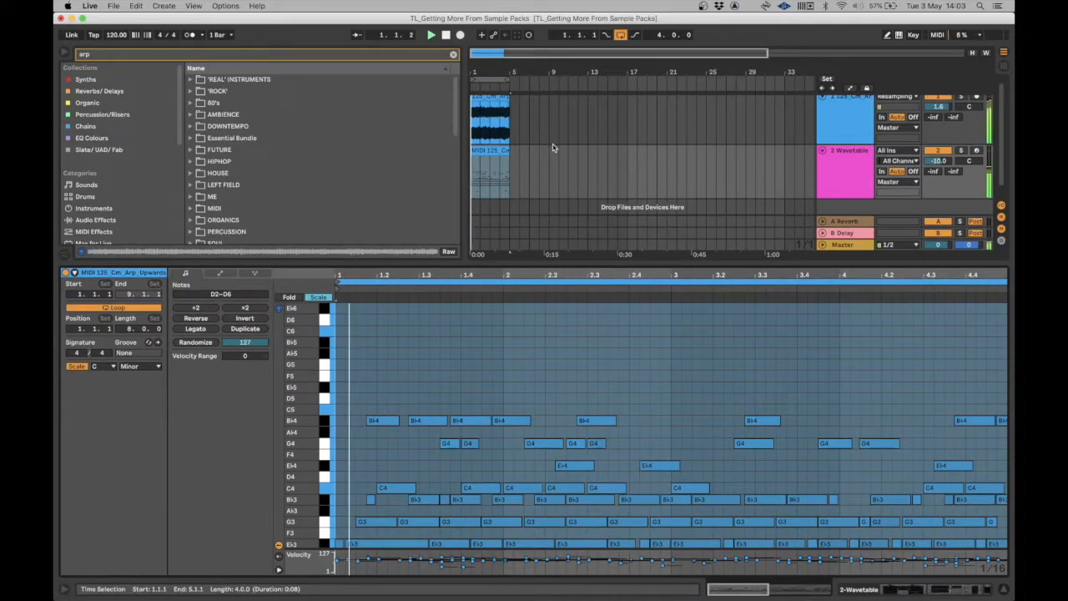
scroll(484, 361, "down", 2)
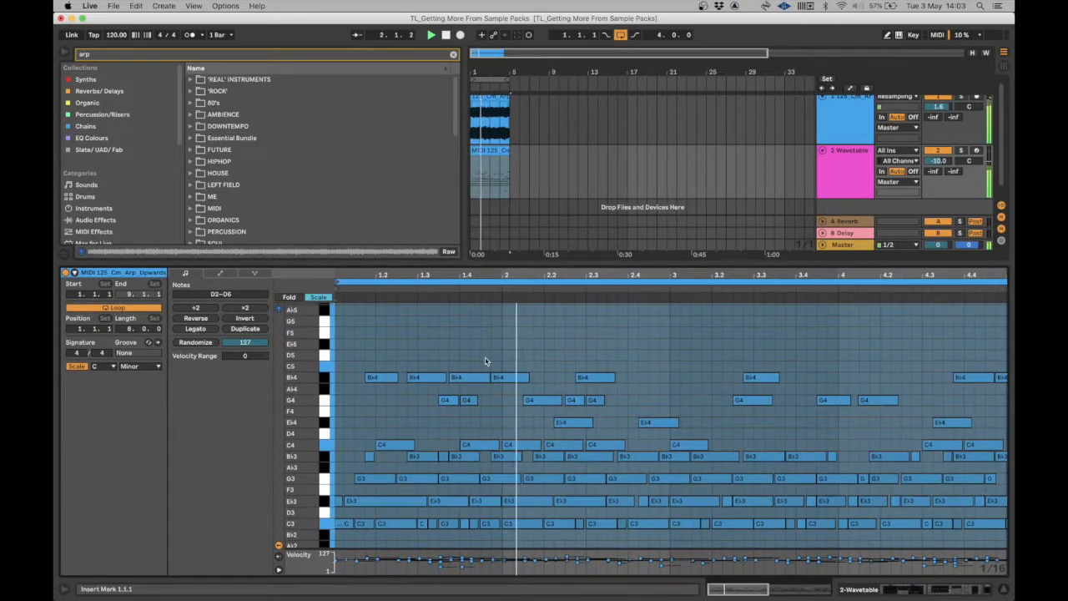
scroll(485, 361, "down", 1)
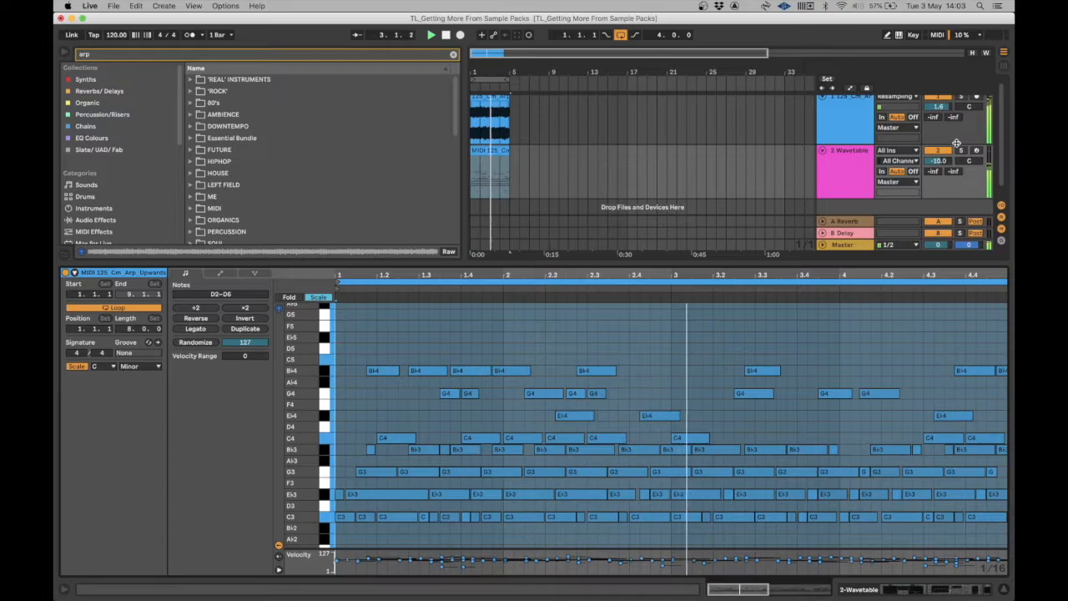
- Solo the Wavetable track during playback and set its volume to 0 dB
scroll(474, 409, "down", 3)
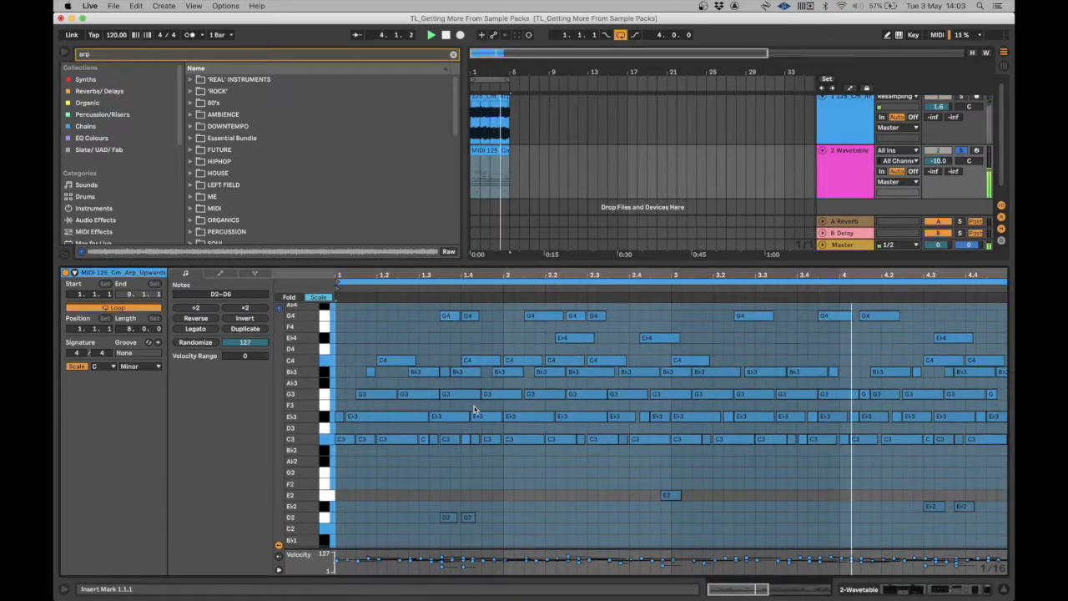
double_click(938, 161)
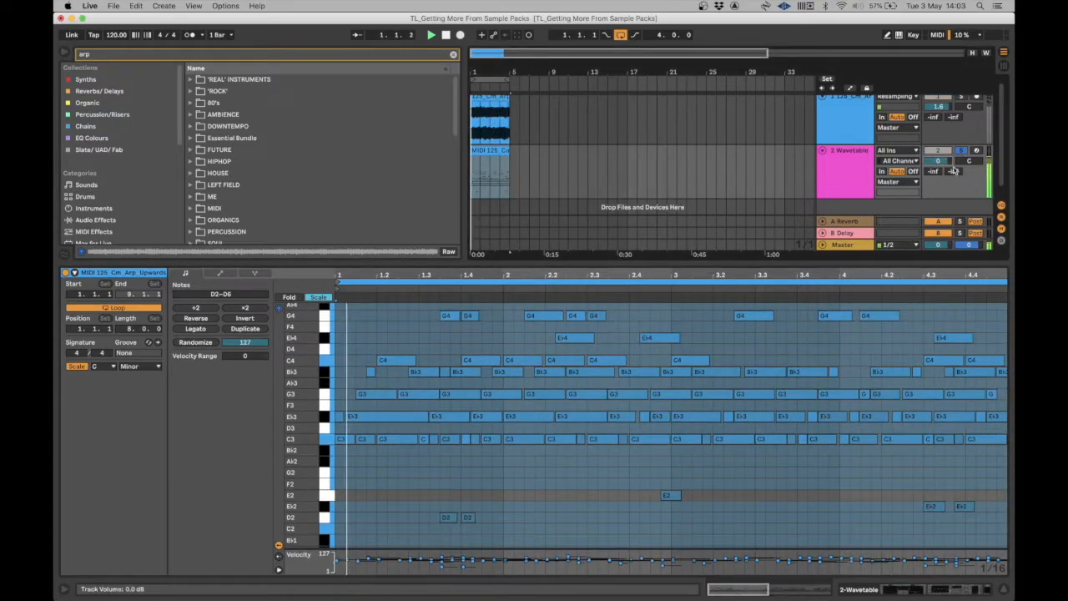
key("space")
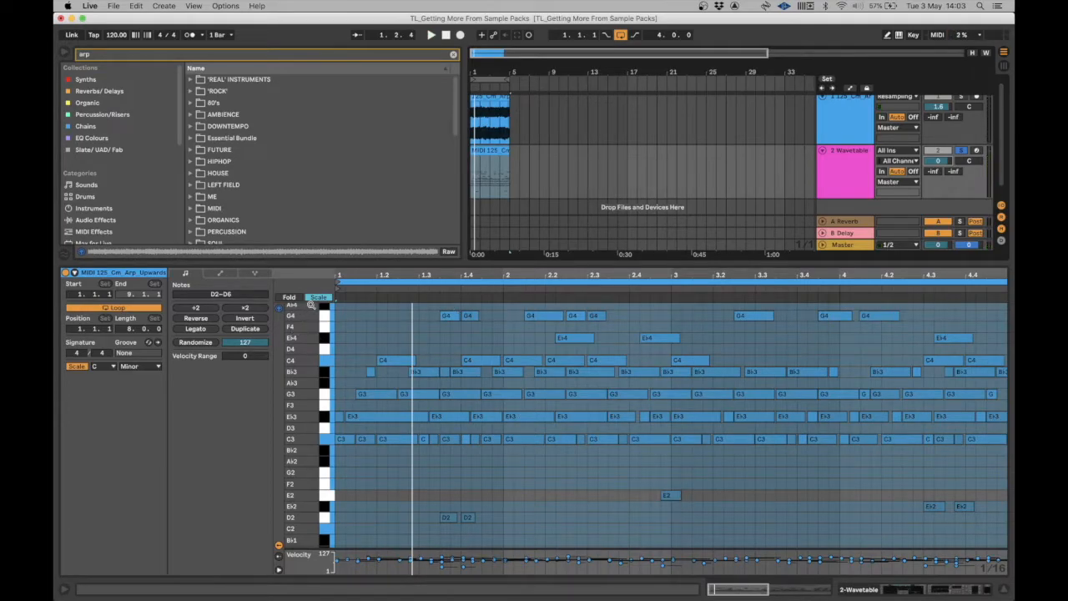
- Examine the MIDI clip's notes across all keys, check its C Minor scale setting, and return to the scale-only note view
left_click(318, 297)
scroll(430, 440, "down", 3)
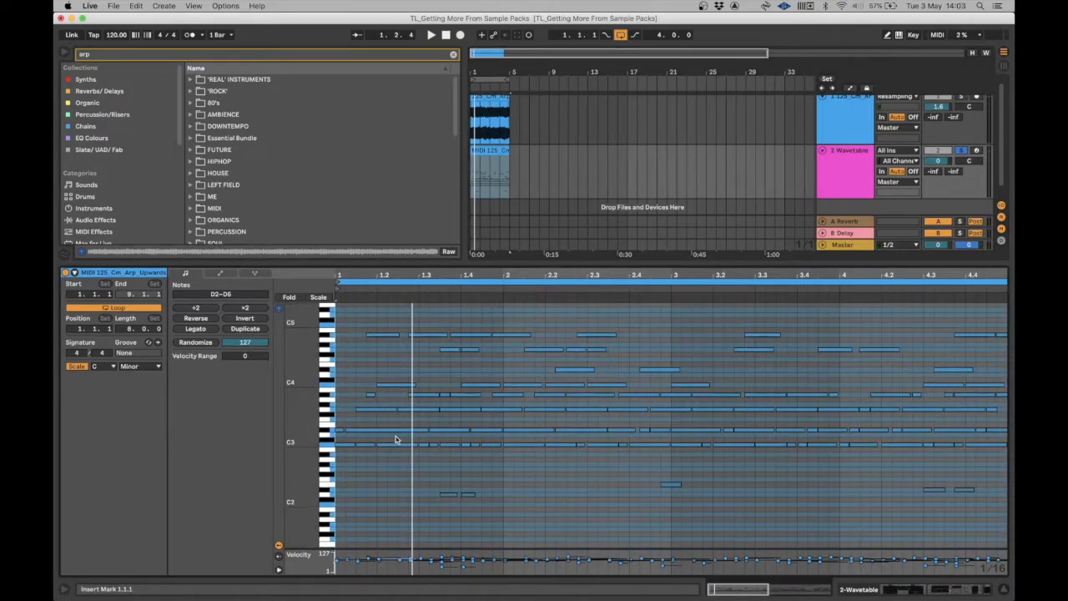
left_click(494, 134)
left_click(492, 176)
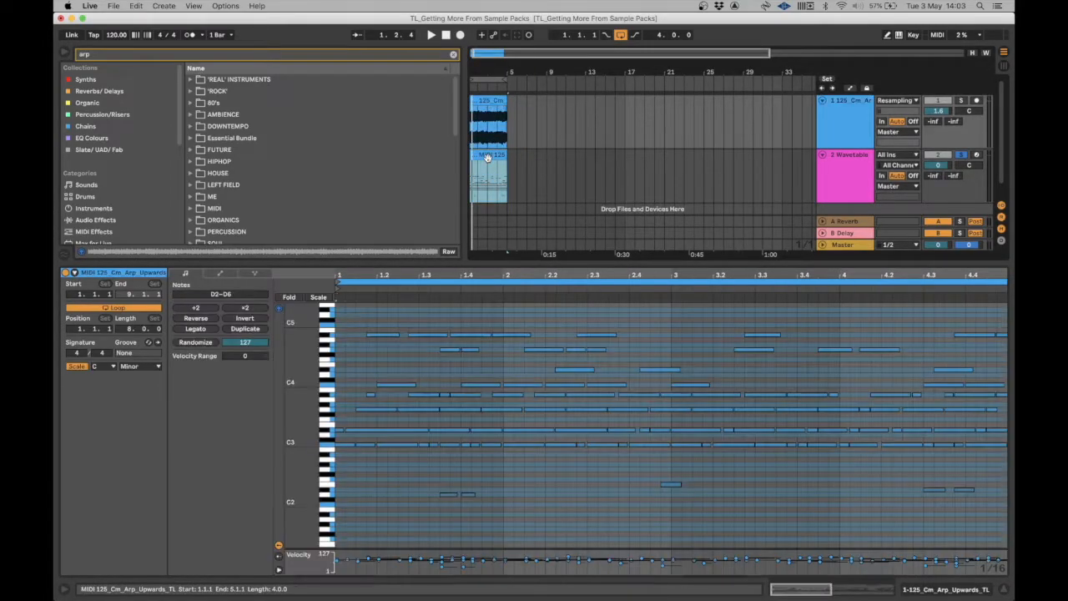
left_click(80, 368)
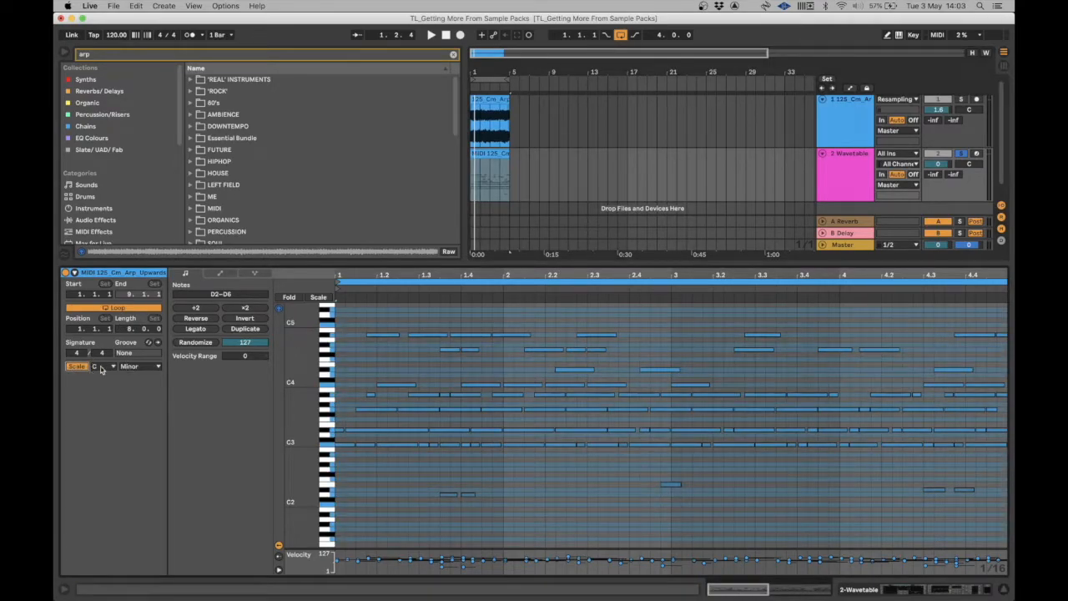
left_click(319, 297)
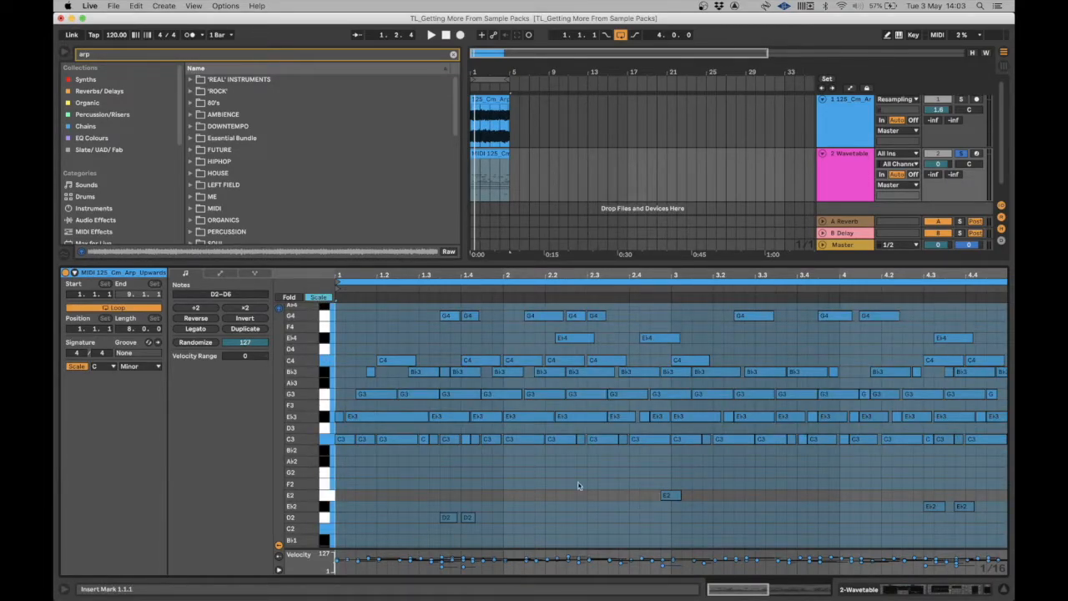
- Delete the stray E2 note just before bar 3 and transpose the low D2 and E♭2 notes up one octave
left_click_drag(651, 487, 708, 509)
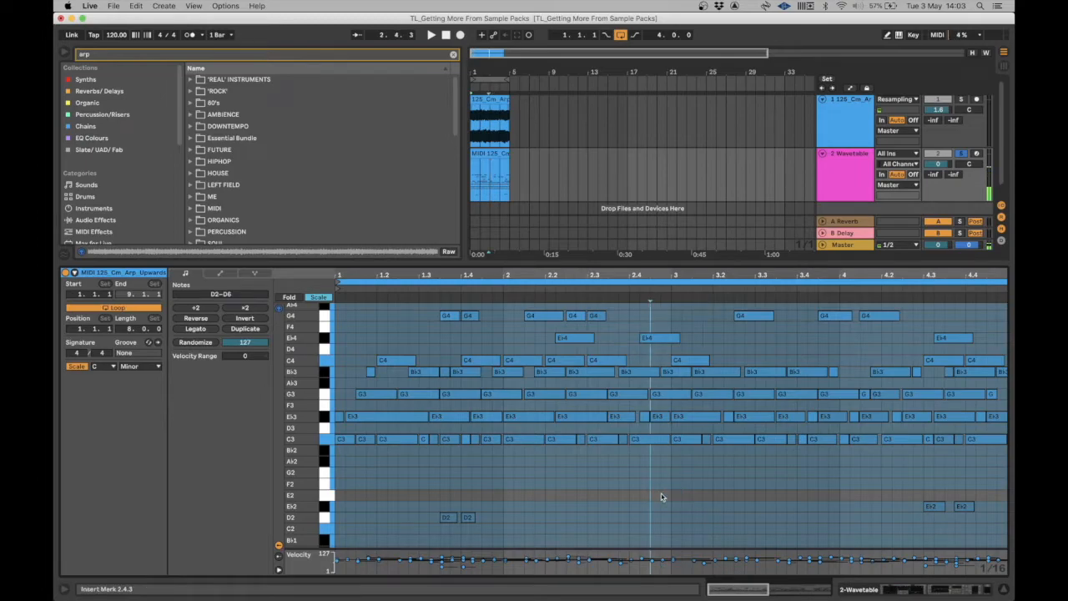
key("Delete")
scroll(491, 503, "up", 1)
scroll(492, 503, "up", 3)
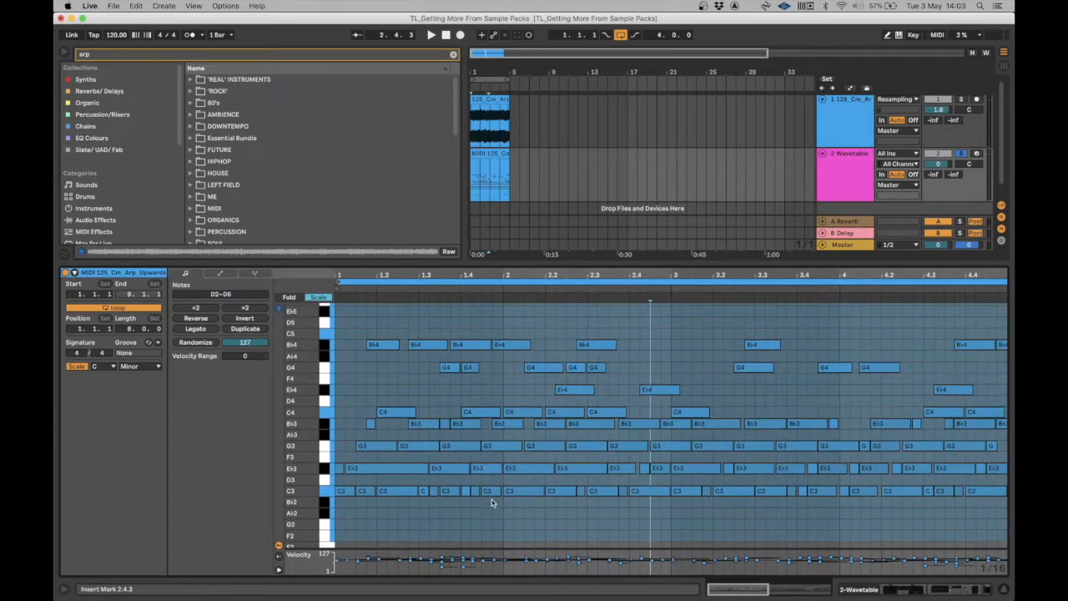
scroll(711, 435, "down", 1)
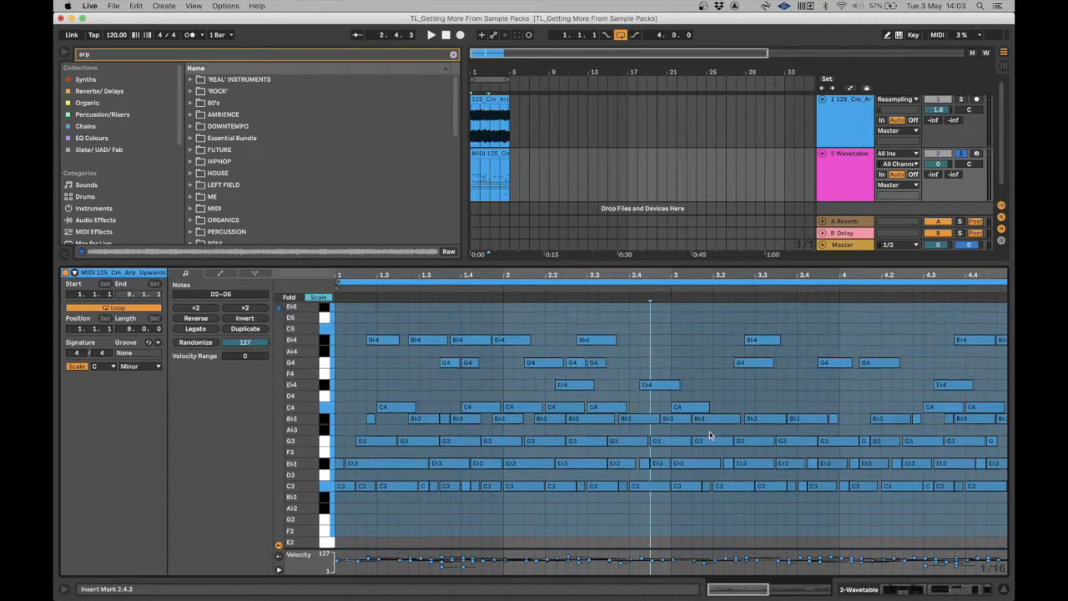
scroll(652, 440, "down", 3)
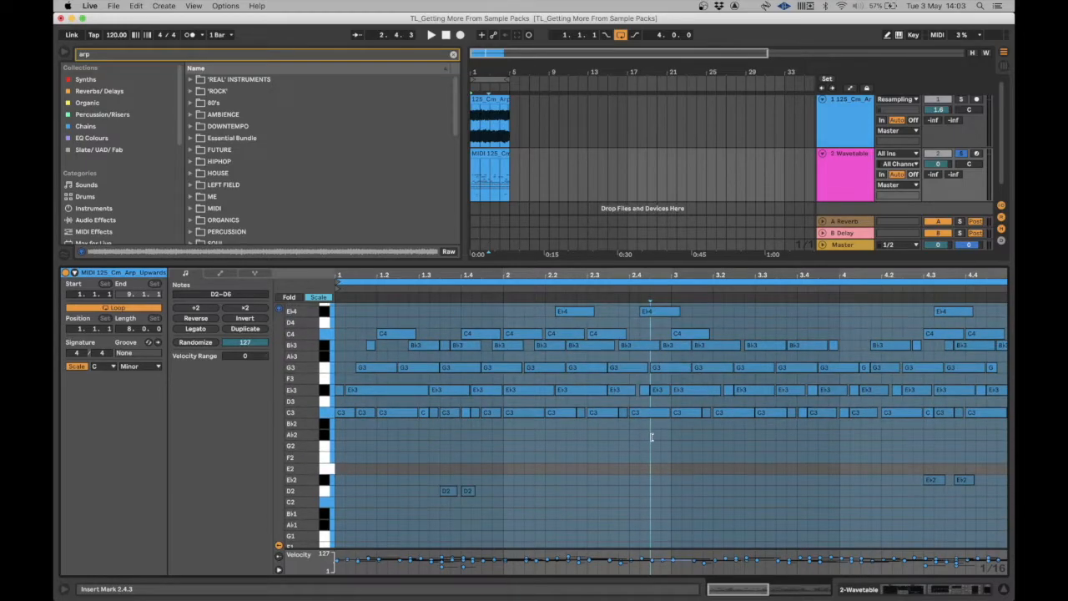
left_click_drag(416, 439, 975, 544)
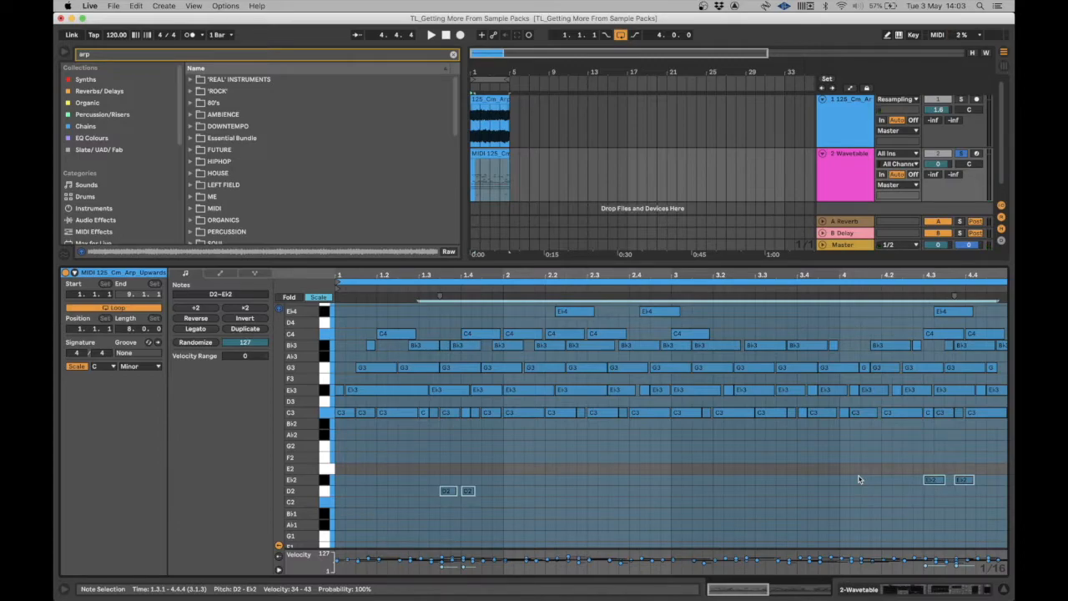
key("shift+Up")
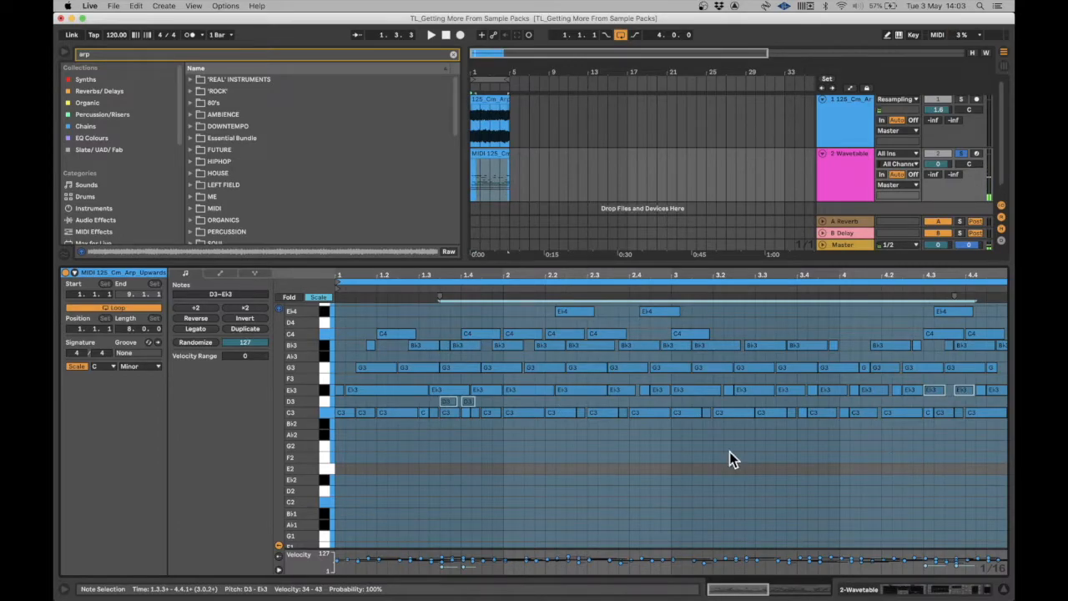
- Deactivate the MIDI clip's loop and crop the clip to four bars
scroll(729, 453, "up", 5)
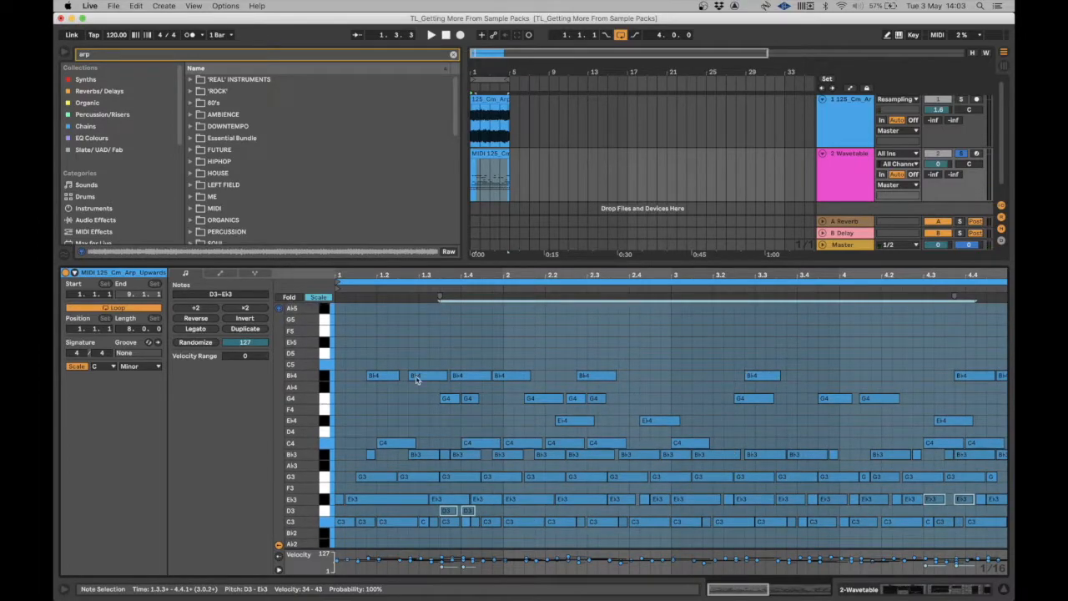
scroll(397, 350, "down", 3)
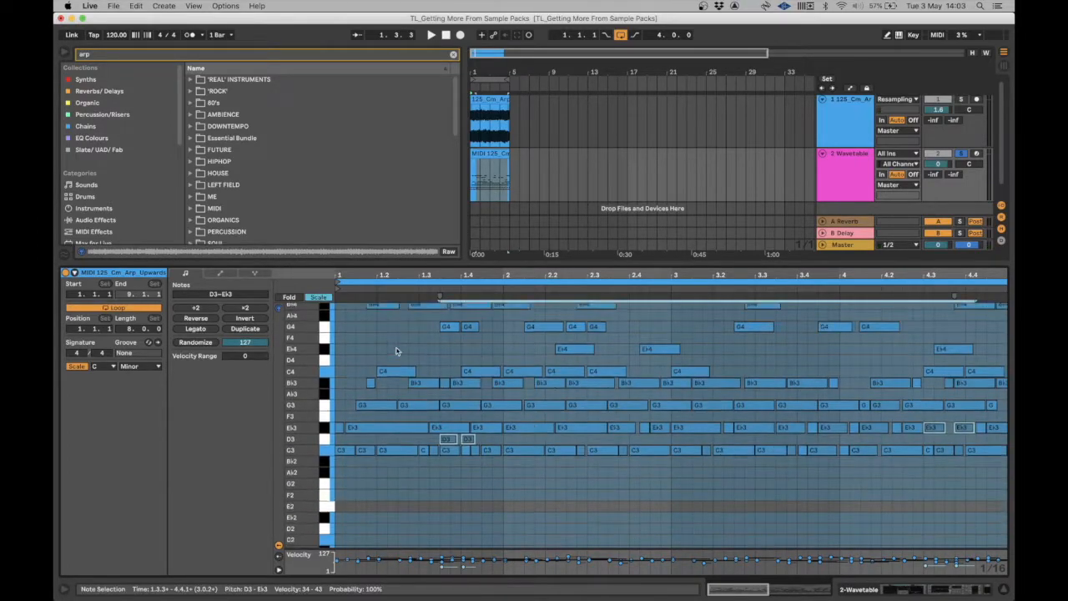
scroll(396, 350, "down", 3)
scroll(393, 350, "up", 3)
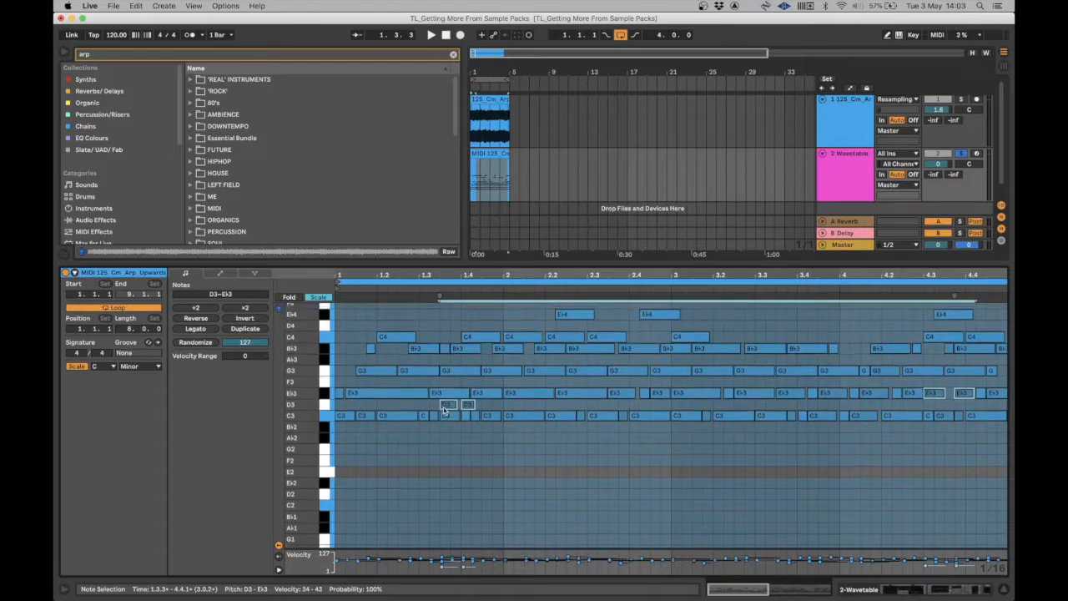
right_click(510, 440)
left_click(506, 465)
right_click(557, 481)
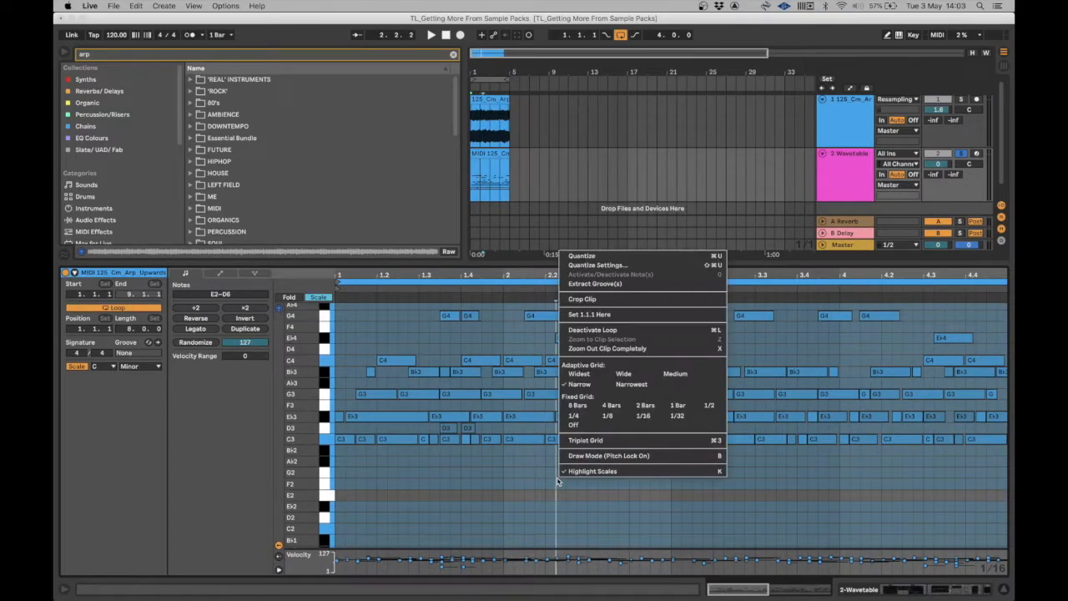
left_click(638, 330)
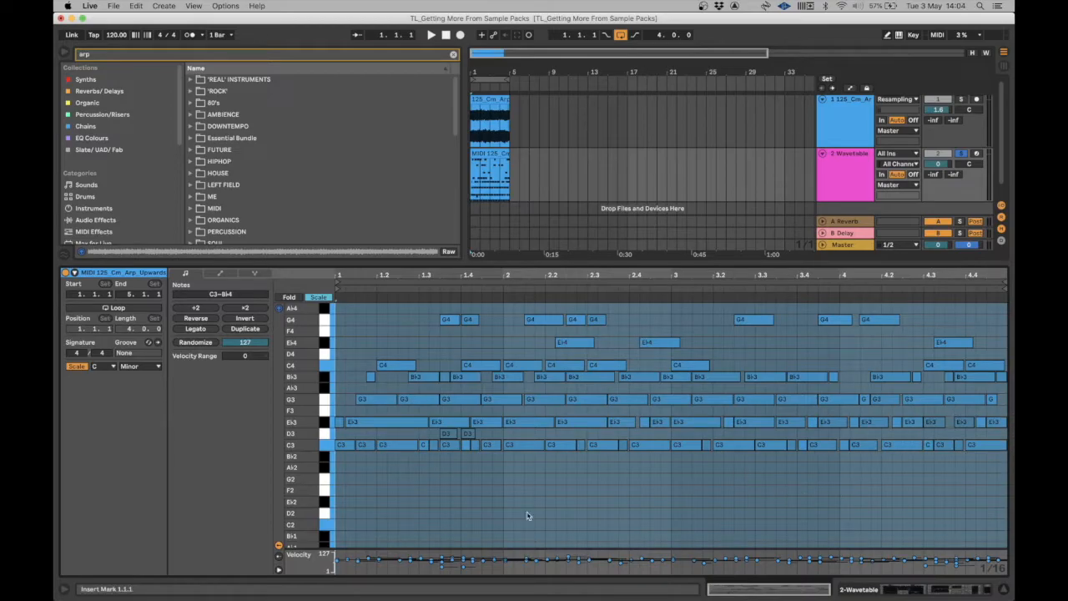
- Play the unsoloed Wavetable track with the arp and raise its EQ Eight low-cut frequency to 129 Hz
scroll(378, 472, "up", 3)
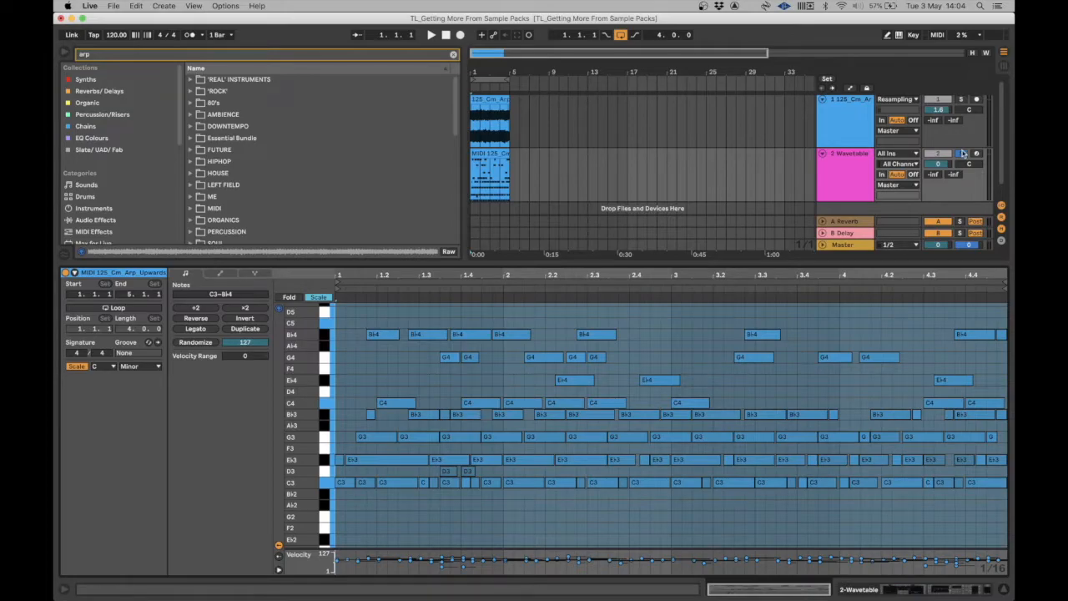
key("space")
left_click(839, 163)
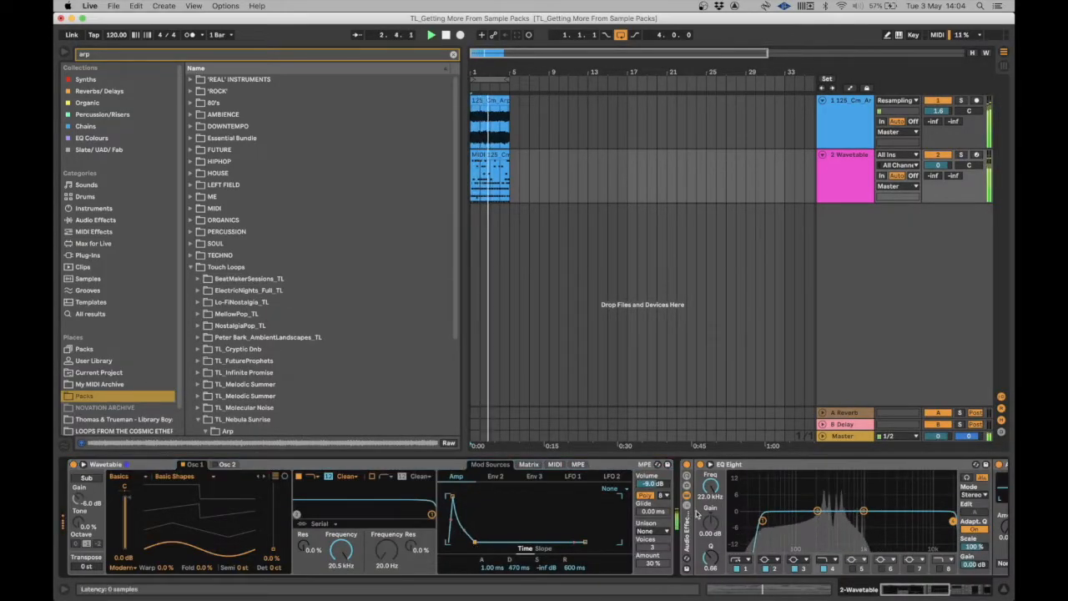
left_click_drag(763, 520, 804, 523)
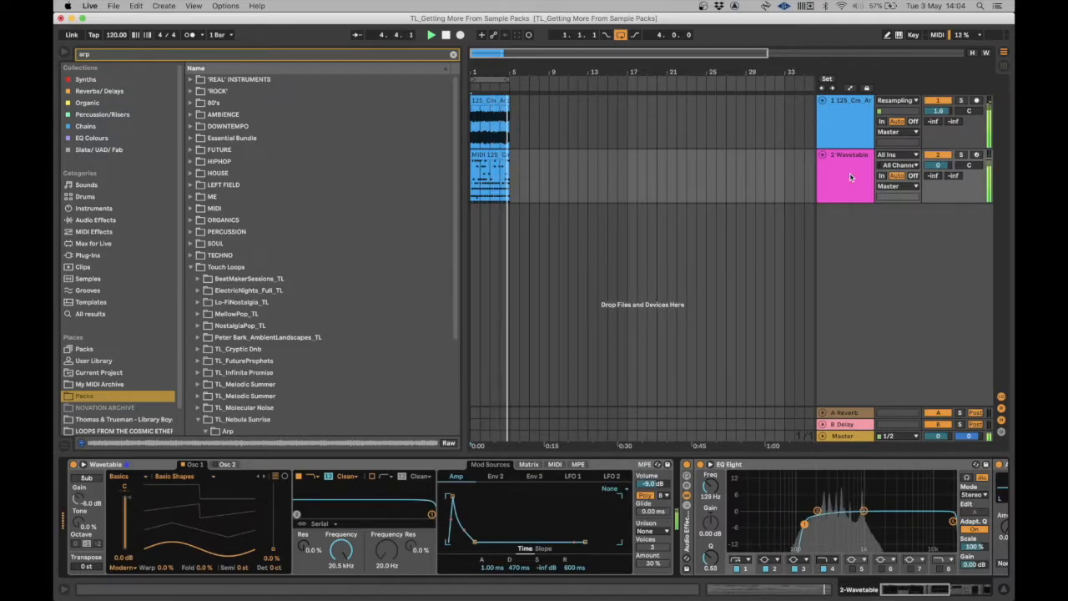
- Transpose all notes in the MIDI clip up one octave and lower the Wavetable track's volume slightly below 0 dB
double_click(490, 162)
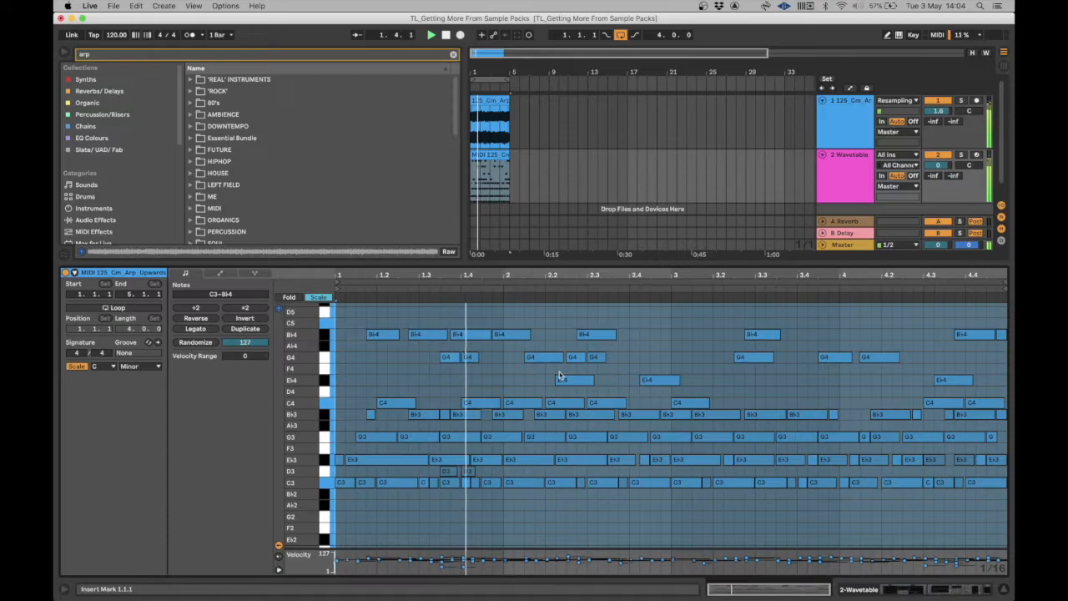
key("super+a")
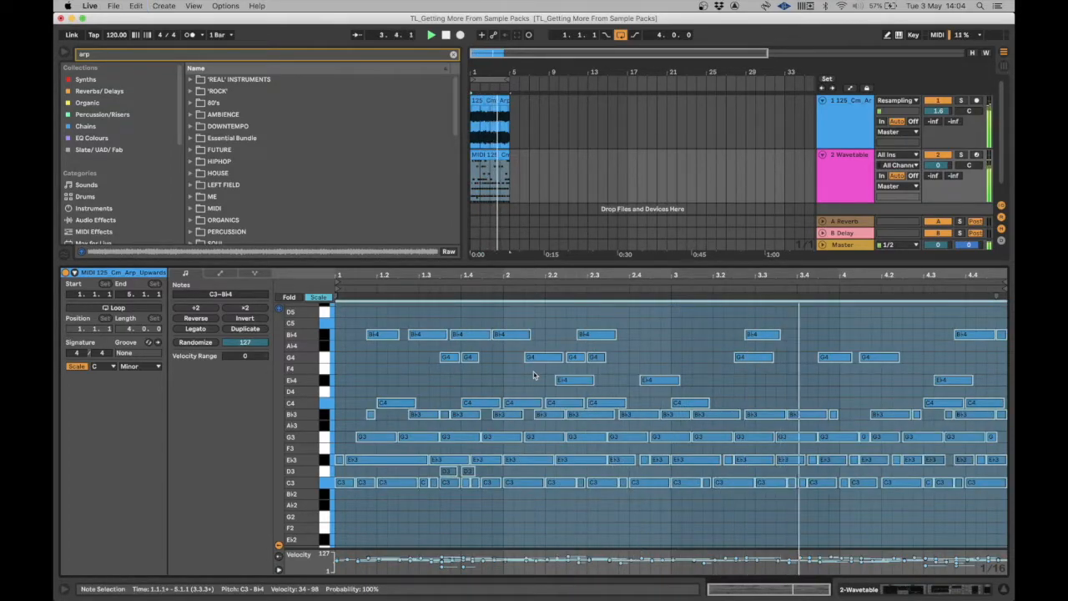
key("shift+Up")
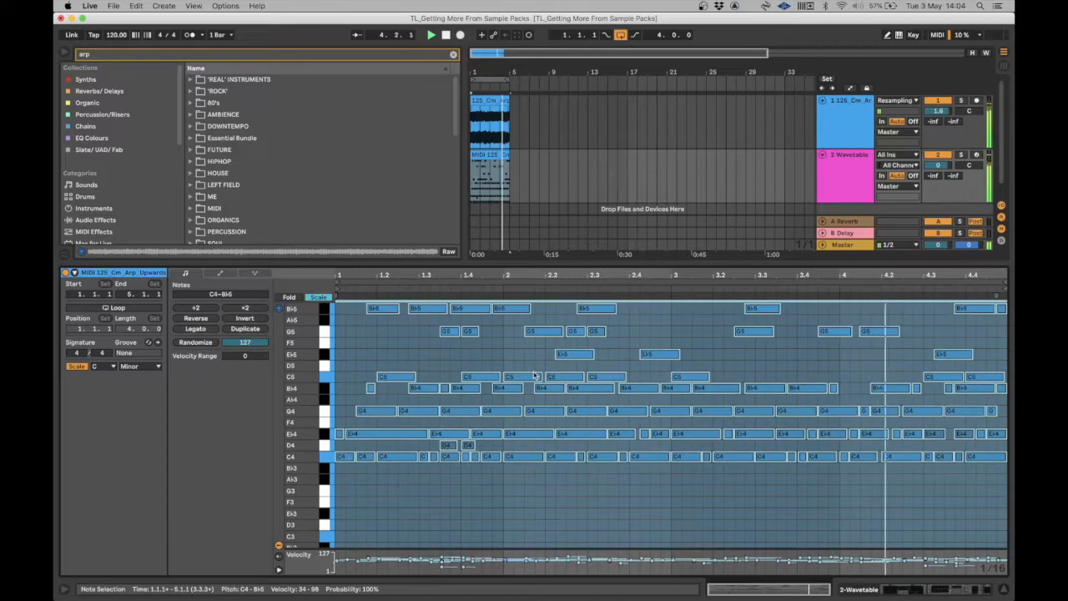
left_click(859, 157)
left_click_drag(938, 165, 938, 169)
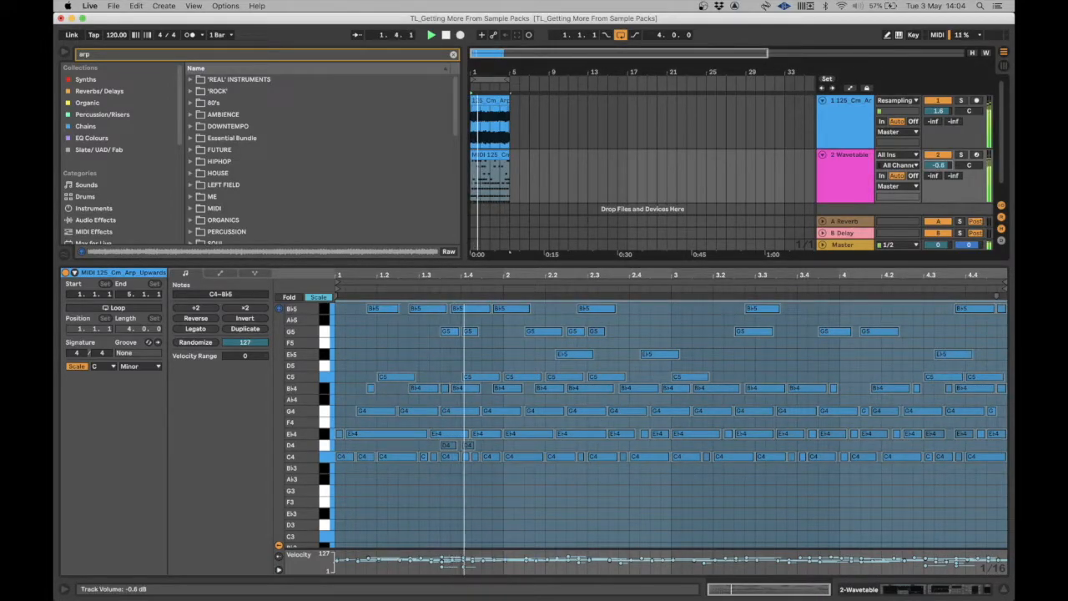
left_click(844, 165)
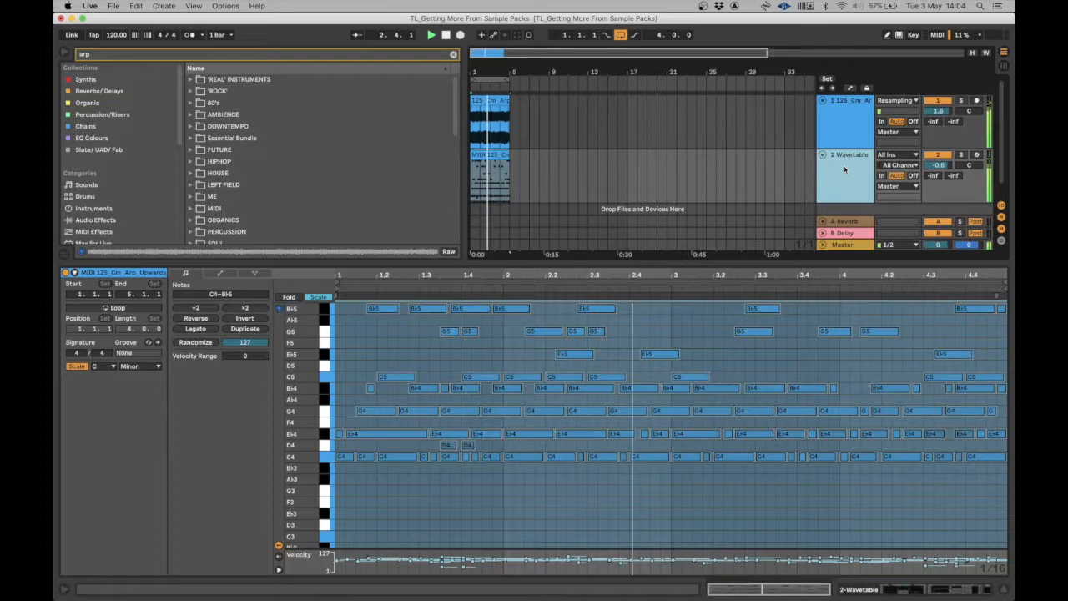
left_click(511, 393)
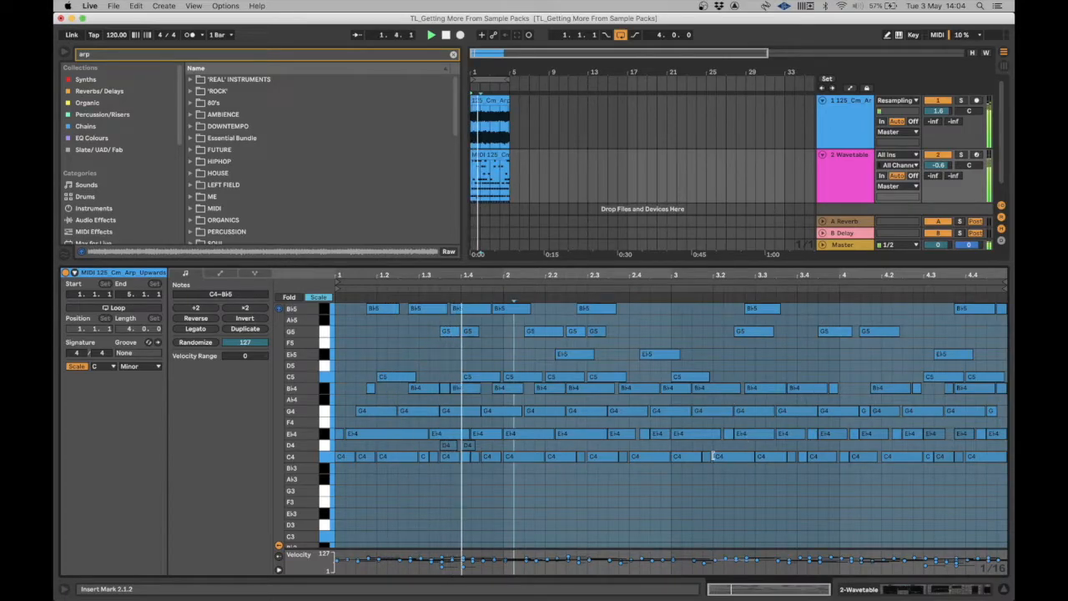
- Set Wavetable's amp envelope decay to 228 ms, Osc 1's wavetable position to 62 % and the first filter's frequency to 15.8 kHz
double_click(845, 177)
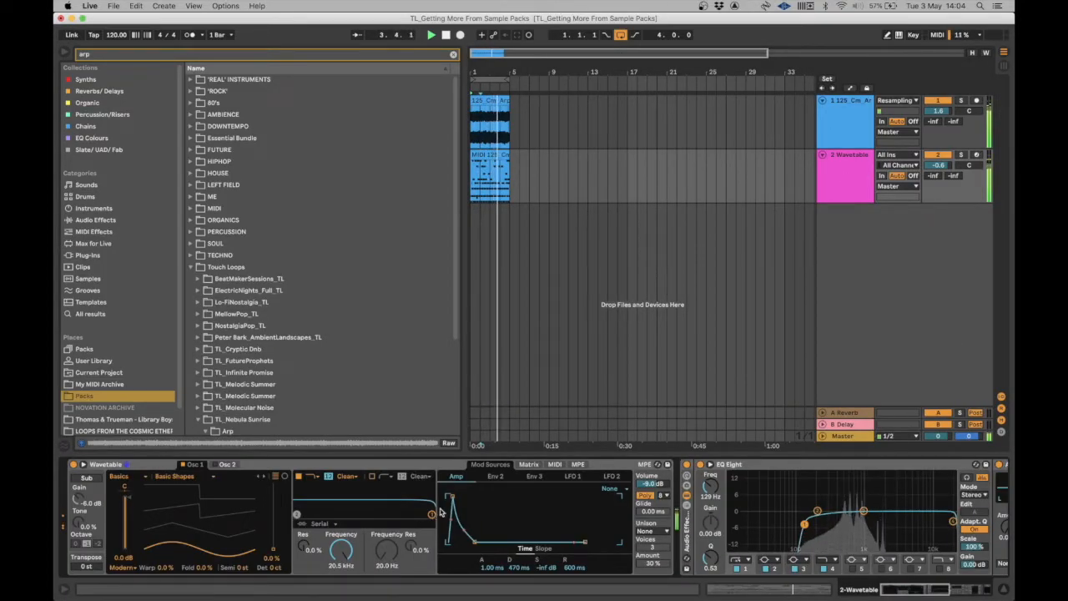
left_click_drag(482, 554, 466, 528)
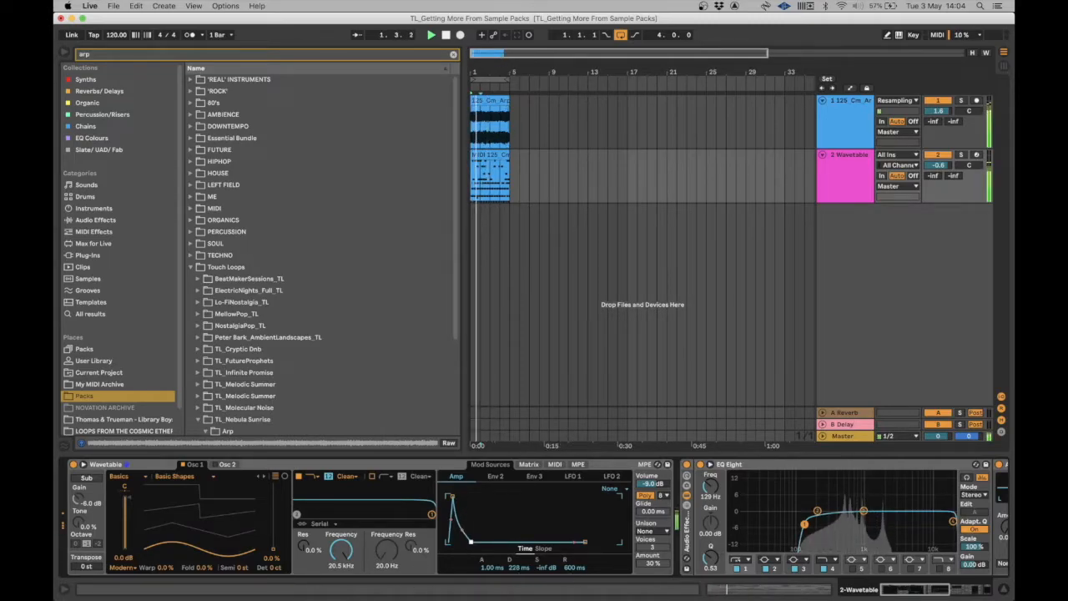
left_click_drag(207, 514, 207, 491)
left_click_drag(272, 531, 272, 507)
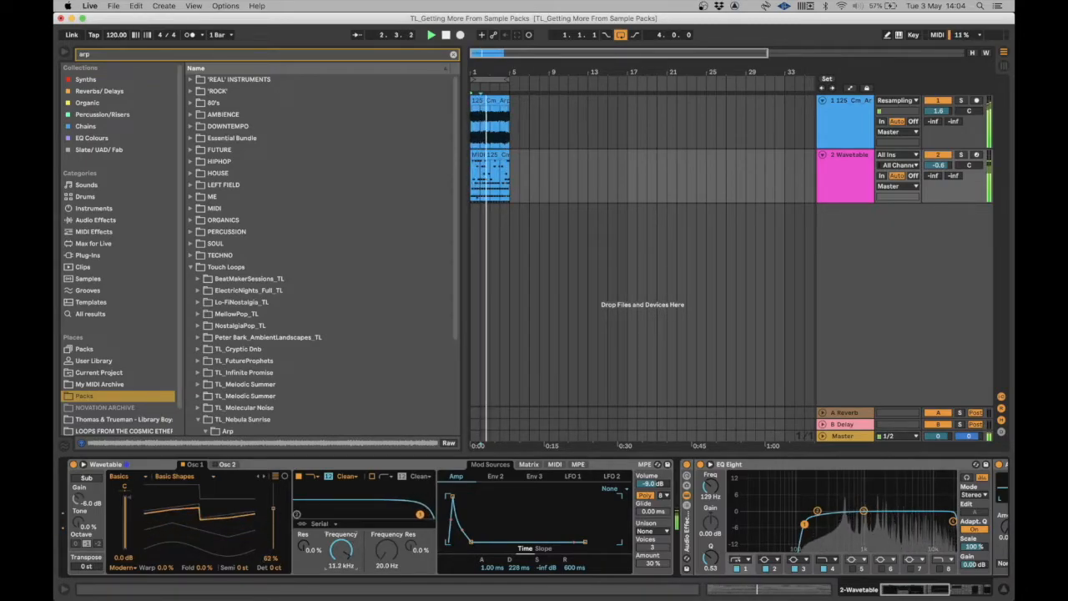
left_click_drag(342, 550, 342, 542)
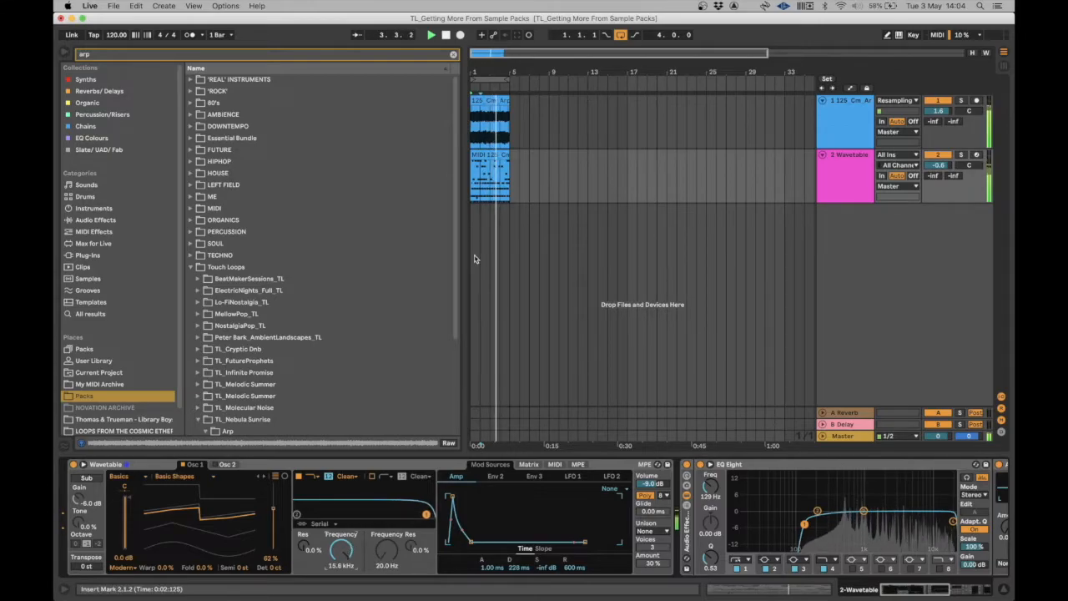
- Lower the Wavetable track's volume to -6.1 dB
left_click(488, 154)
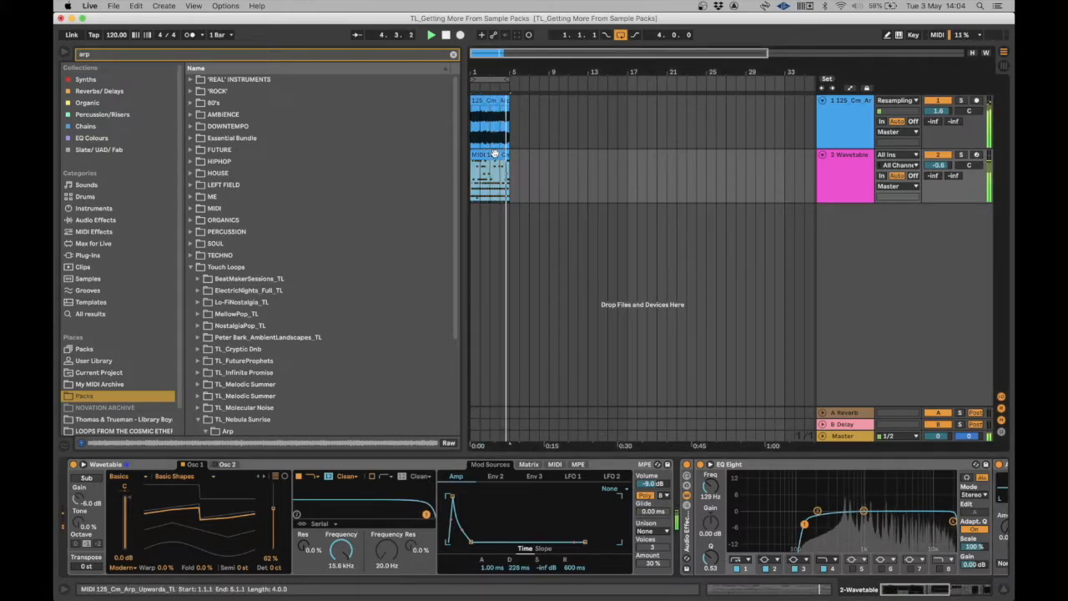
left_click_drag(938, 166, 942, 172)
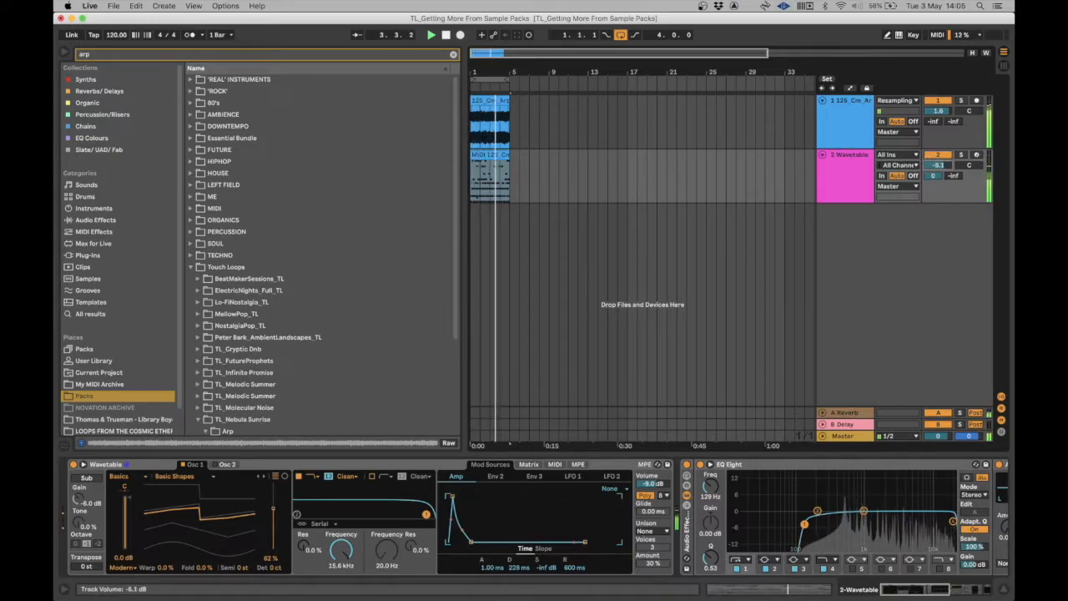
- Enable Wavetable's sub oscillator at octave -1 with -4.3 dB gain, and enable Osc 2 at 12 st with wavetable position 30 %
left_click(841, 184)
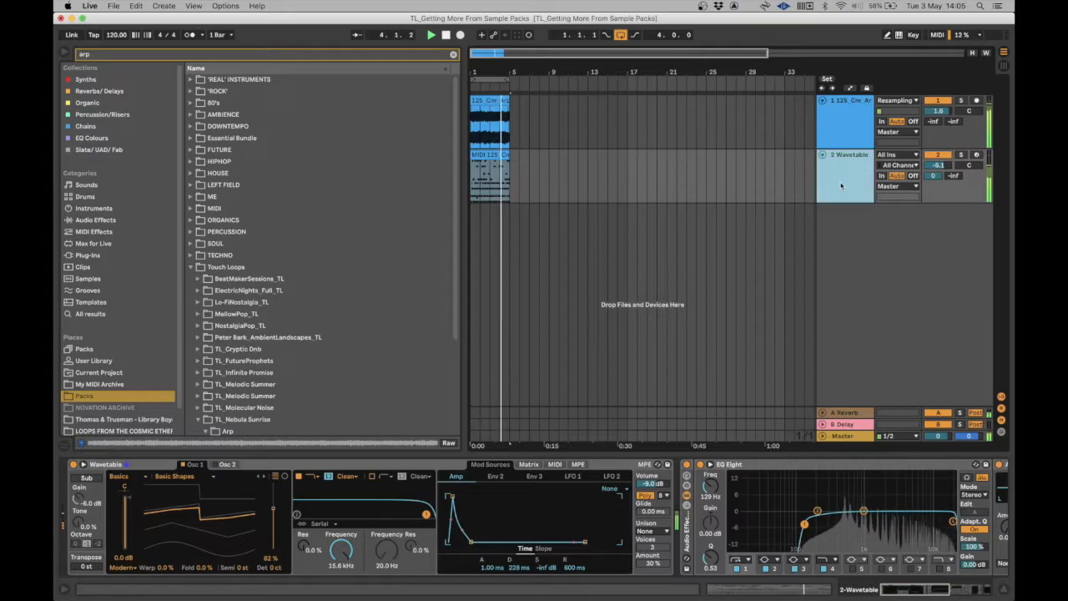
left_click(87, 477)
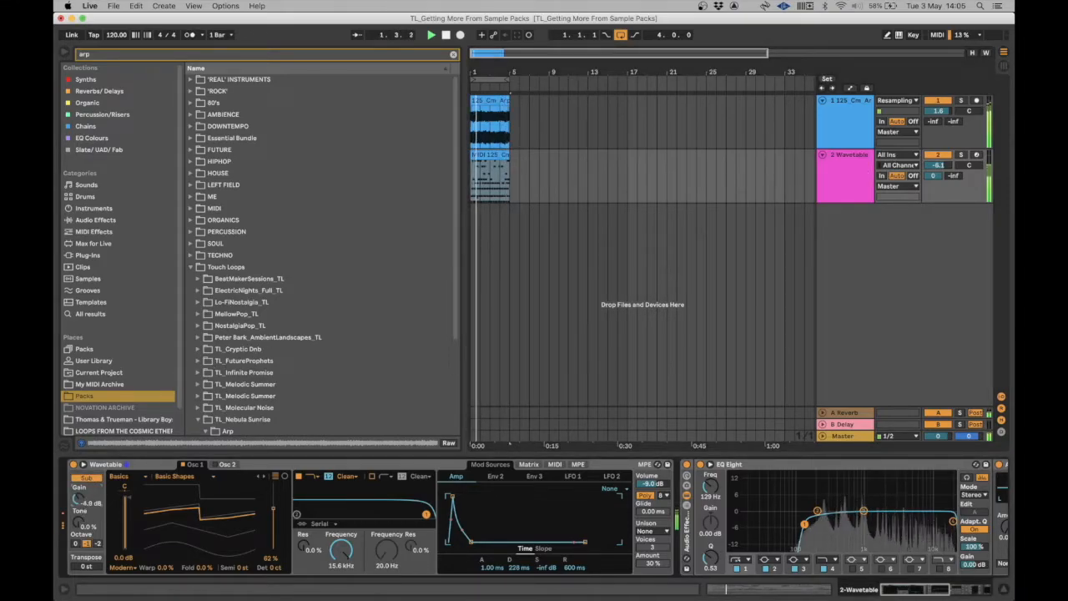
left_click(226, 464)
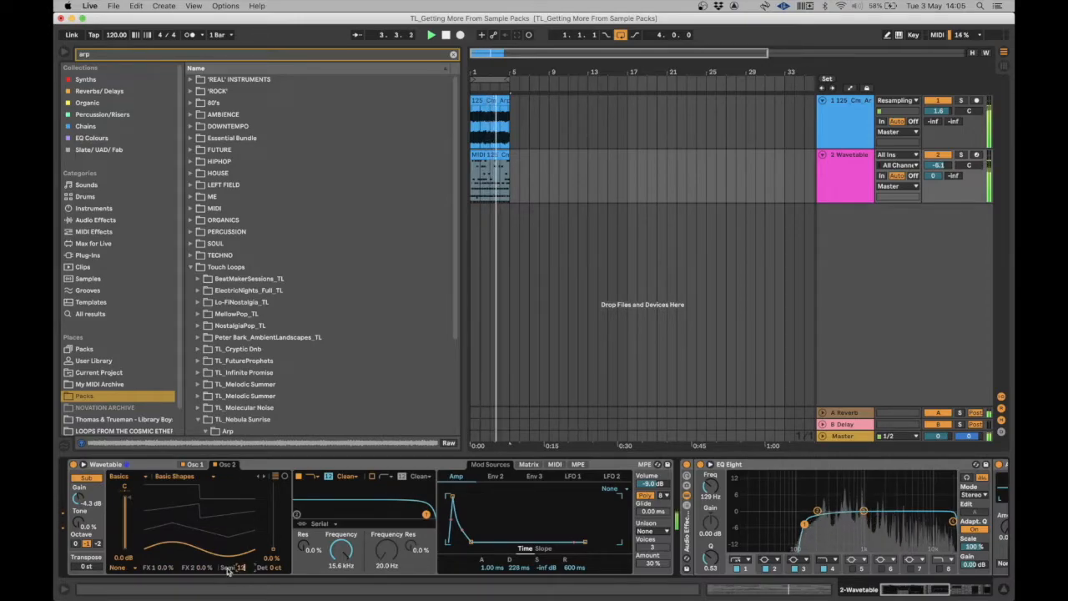
left_click_drag(247, 568, 273, 529)
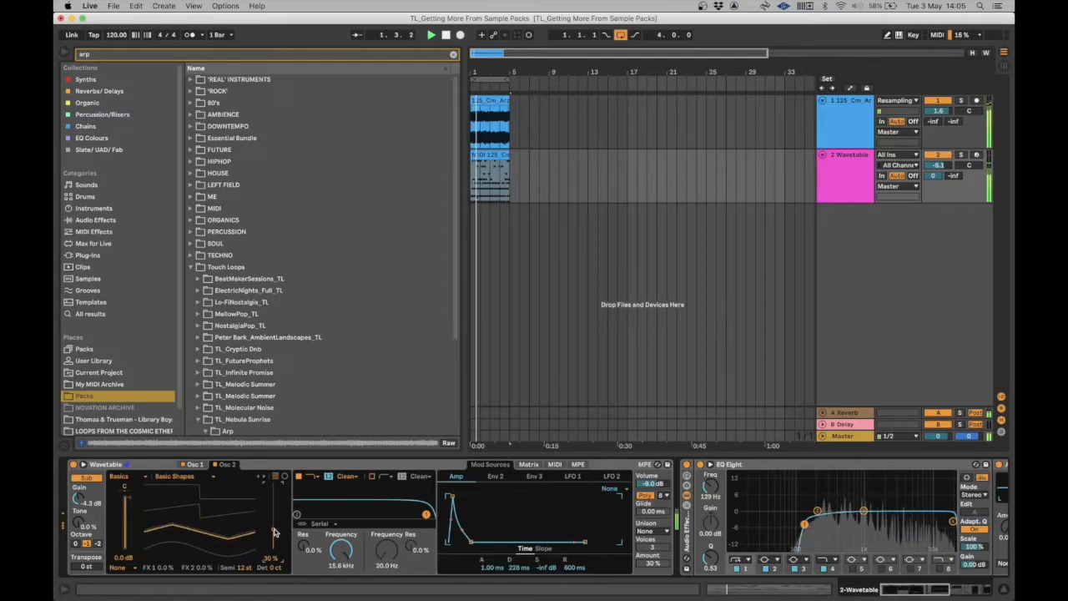
- Mute and unmute the audio arp and Wavetable tracks in turn to compare them, and set the Wavetable track's volume to -11.2 dB
left_click(938, 102)
left_click(938, 102)
left_click(936, 155)
left_click(935, 156)
left_click(859, 181)
left_click_drag(938, 166, 937, 179)
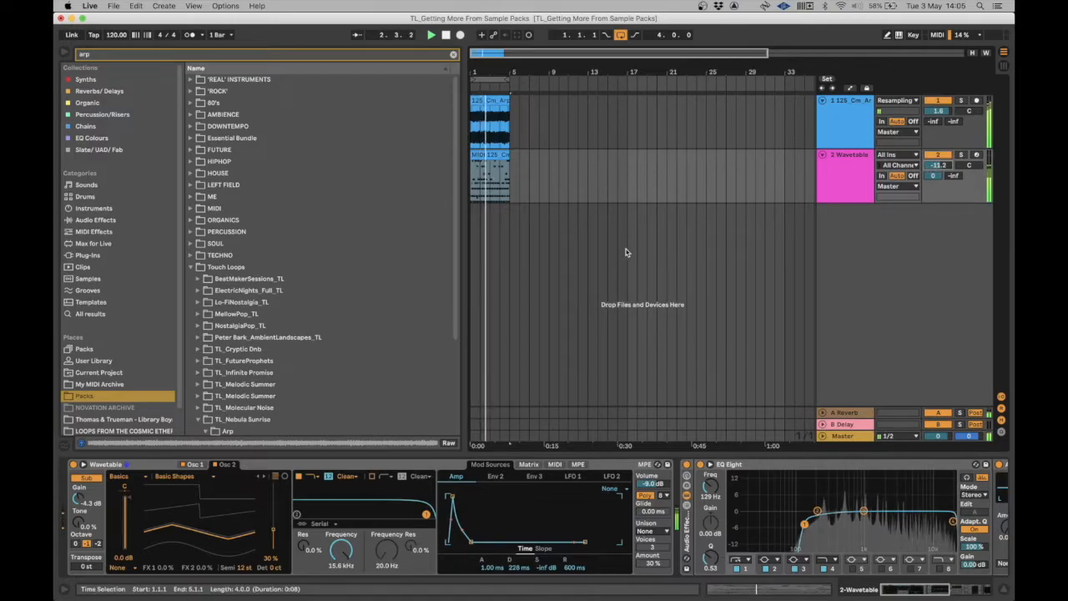
- Open the MIDI clip with the browser hidden and try transposing all its notes up five steps in C minor to A♭4–G6
double_click(478, 156)
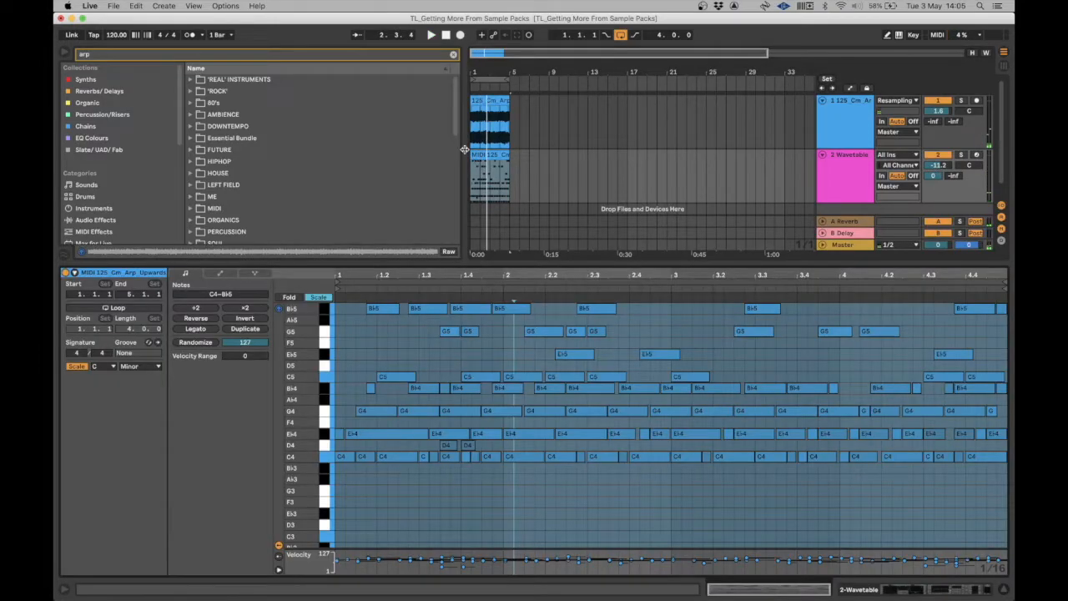
left_click(465, 151)
left_click(385, 474)
key("super+a")
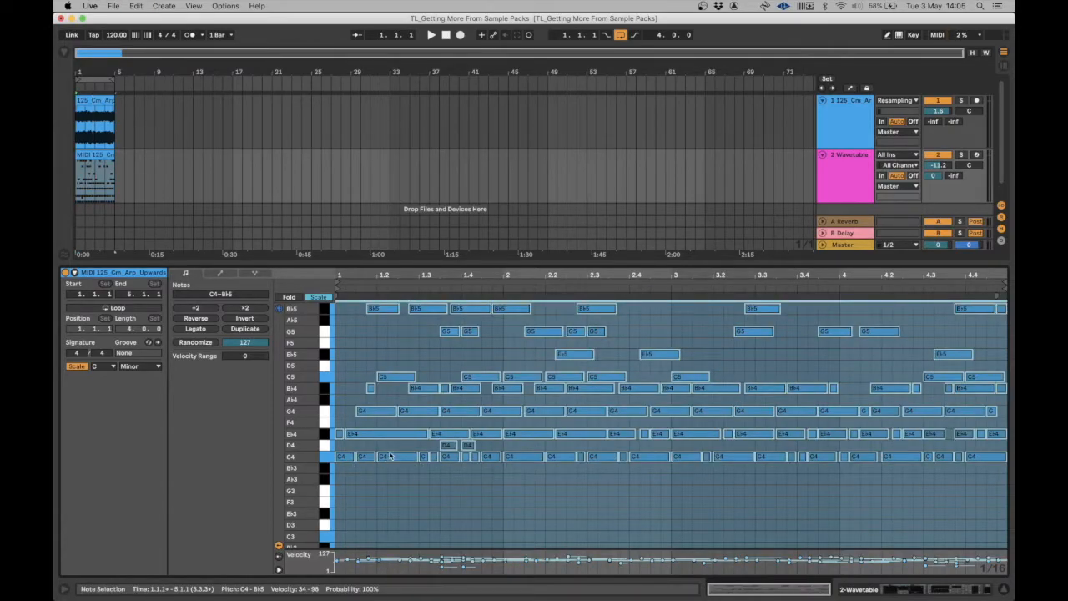
key("Up")
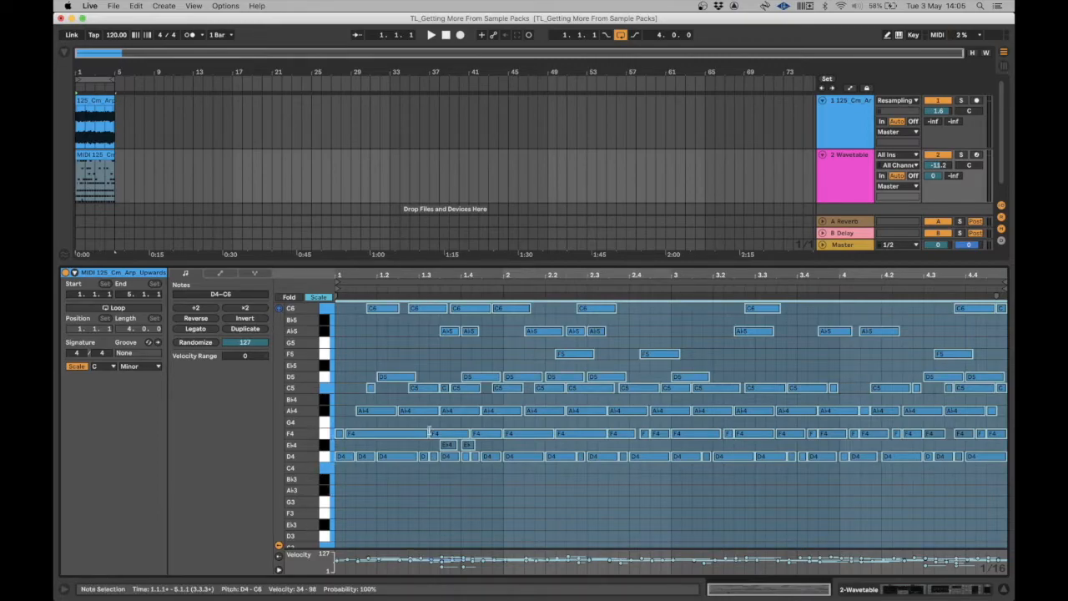
key("Up")
key("Up")
key("Up")
key("Up")
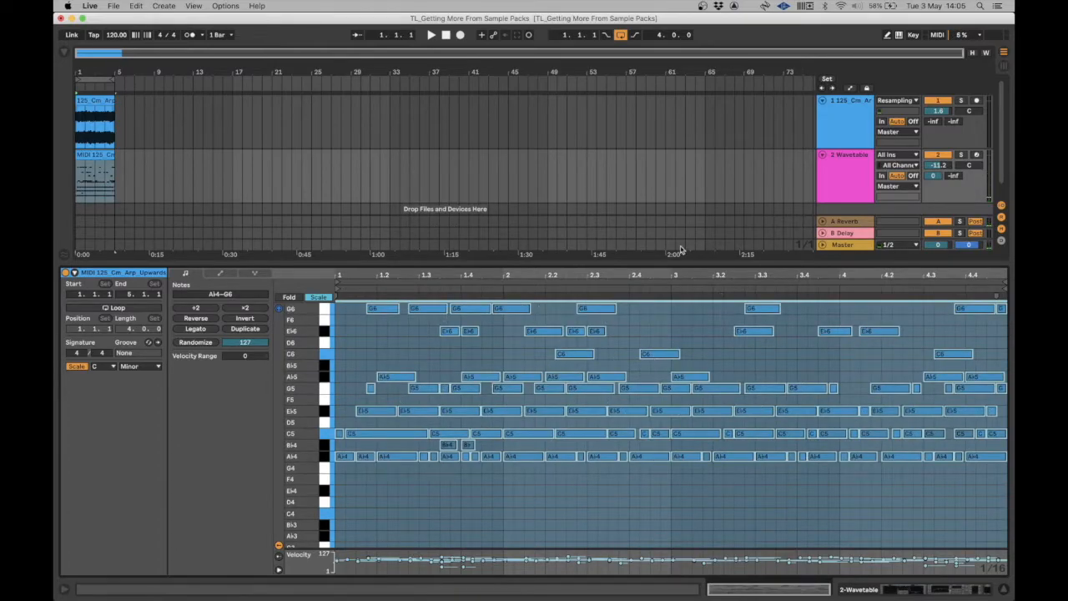
- Play the looped arp clips together and raise the Wavetable track's volume to -10.0 dB
left_click(174, 118)
scroll(134, 153, "down", 1)
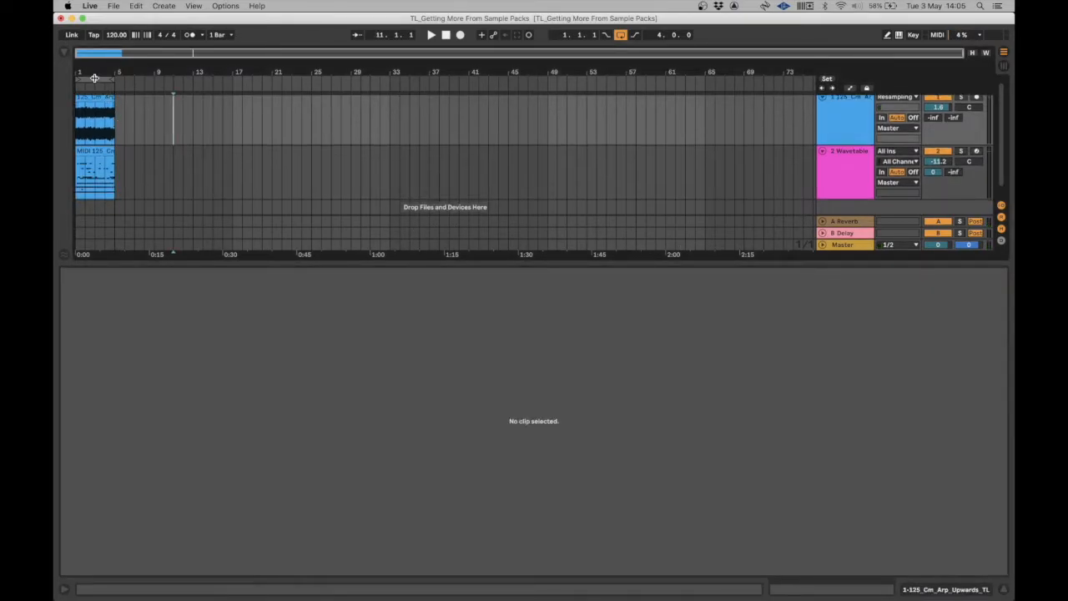
left_click(95, 79)
key("space")
left_click(851, 168)
left_click_drag(938, 162, 938, 157)
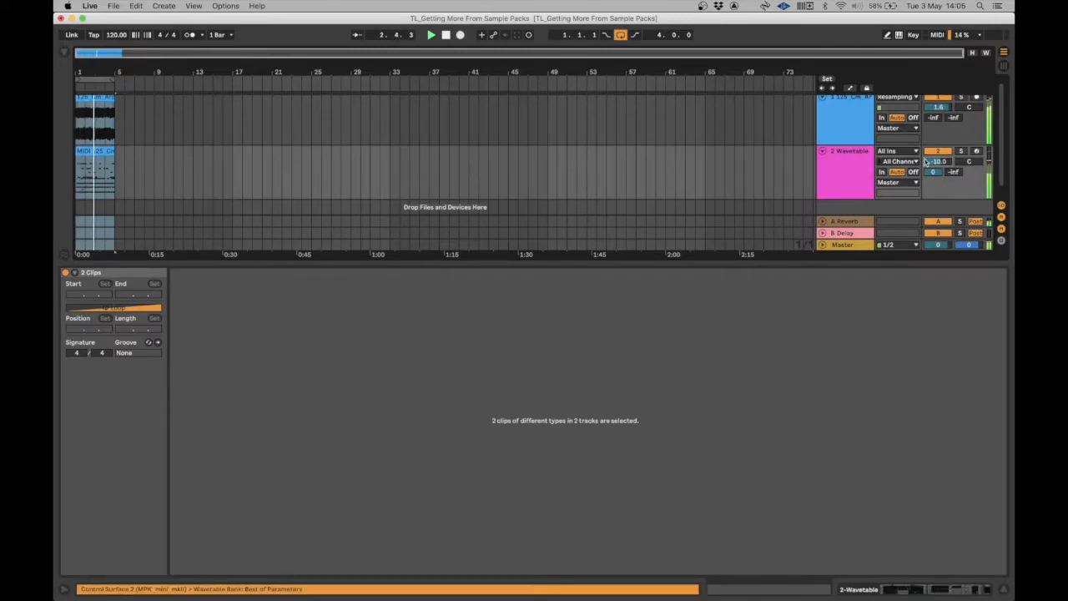
left_click(849, 167)
- During playback, try transposing all notes in the MIDI clip up seven scale steps to A♭5–G7
double_click(102, 151)
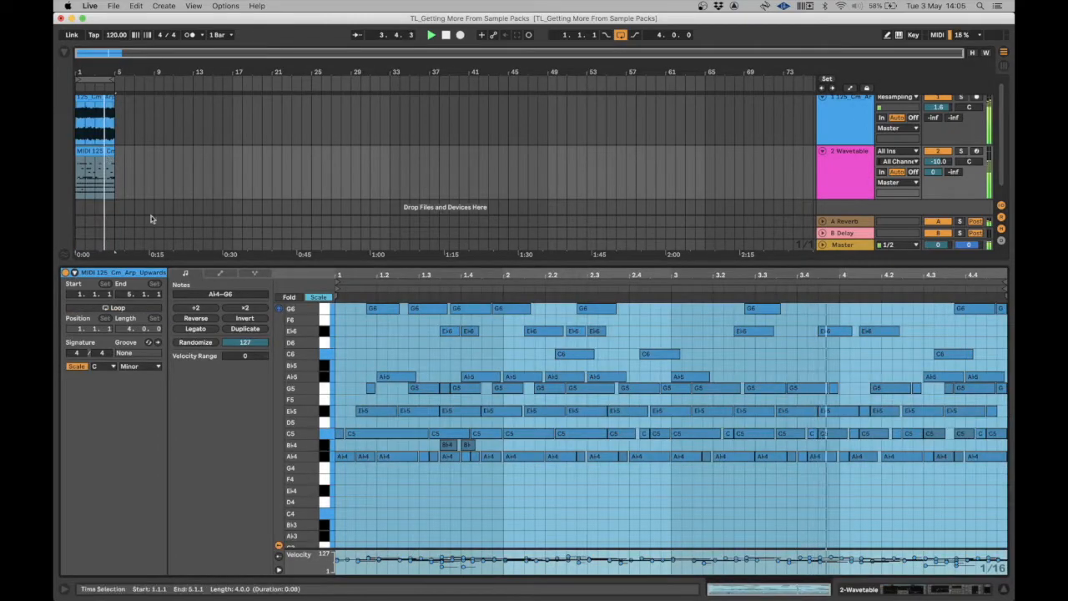
left_click(401, 478)
key("super+a")
key("Up")
key("Up")
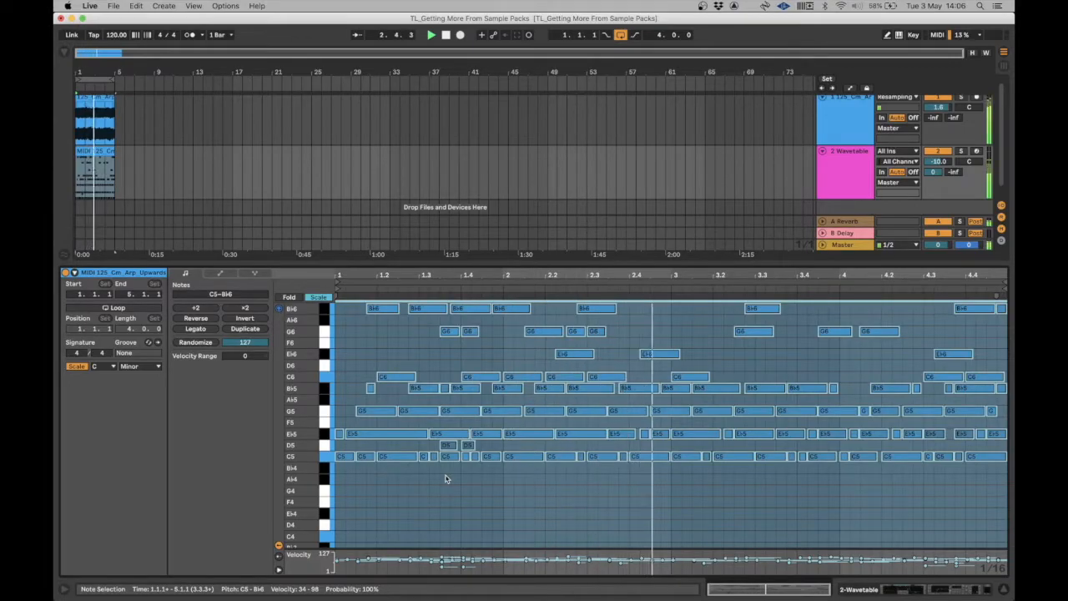
key("Up")
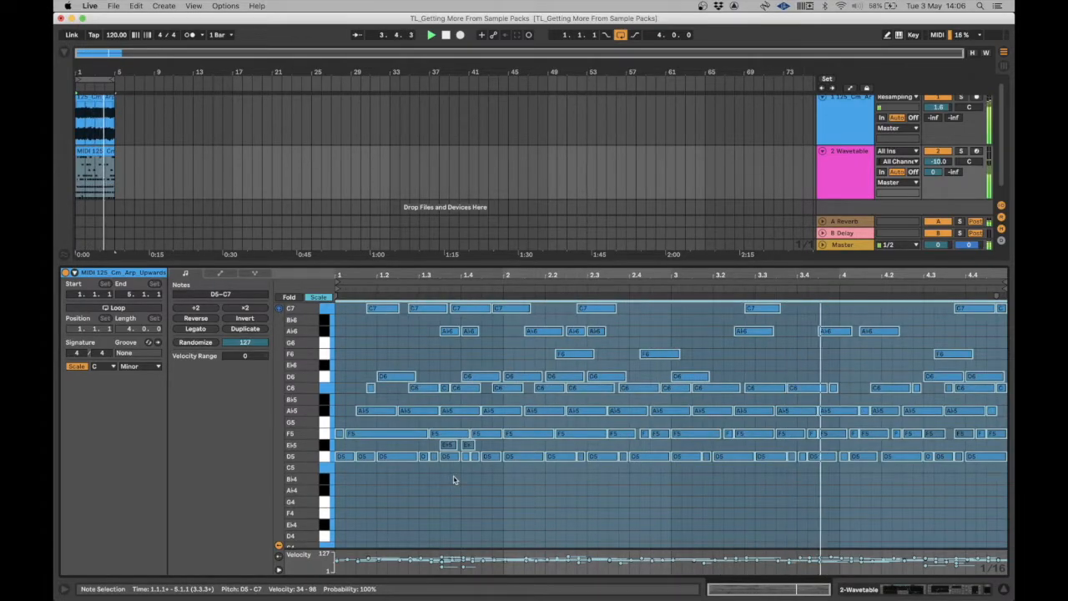
key("Up")
key("Up")
key("Up")
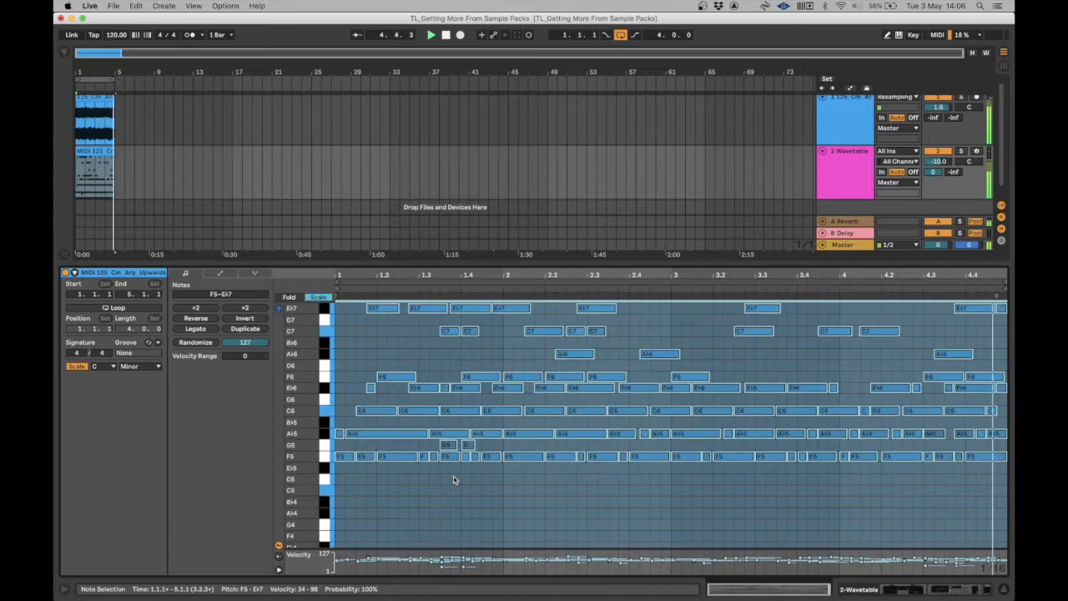
key("Up")
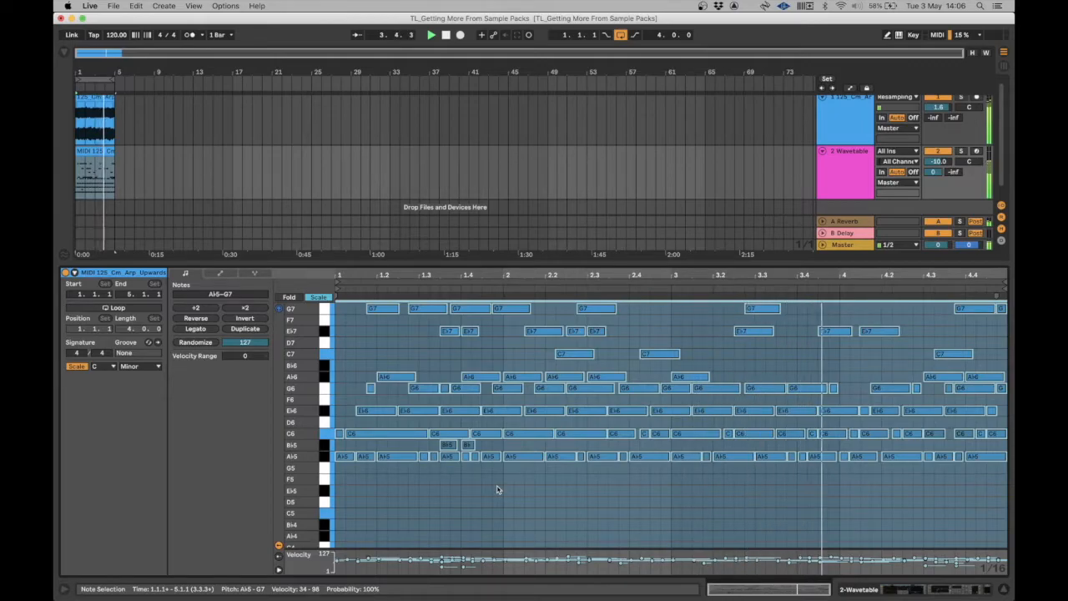
- Transpose all the MIDI notes down two octaves, try higher positions in the scale, and settle them at C4–B♭5
key("shift+Down")
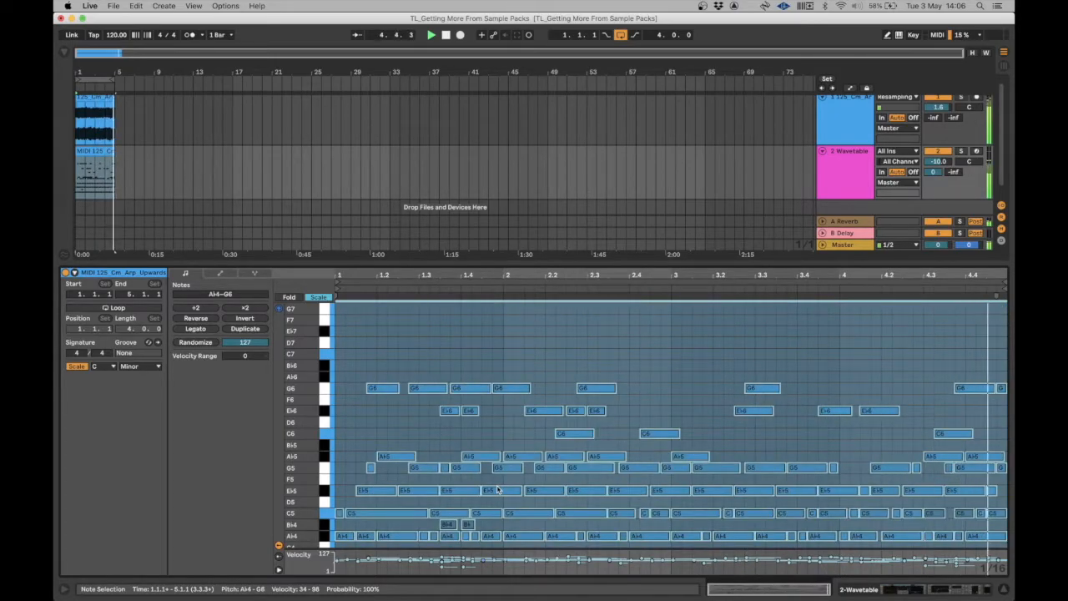
key("shift+Down")
scroll(651, 405, "down", 2)
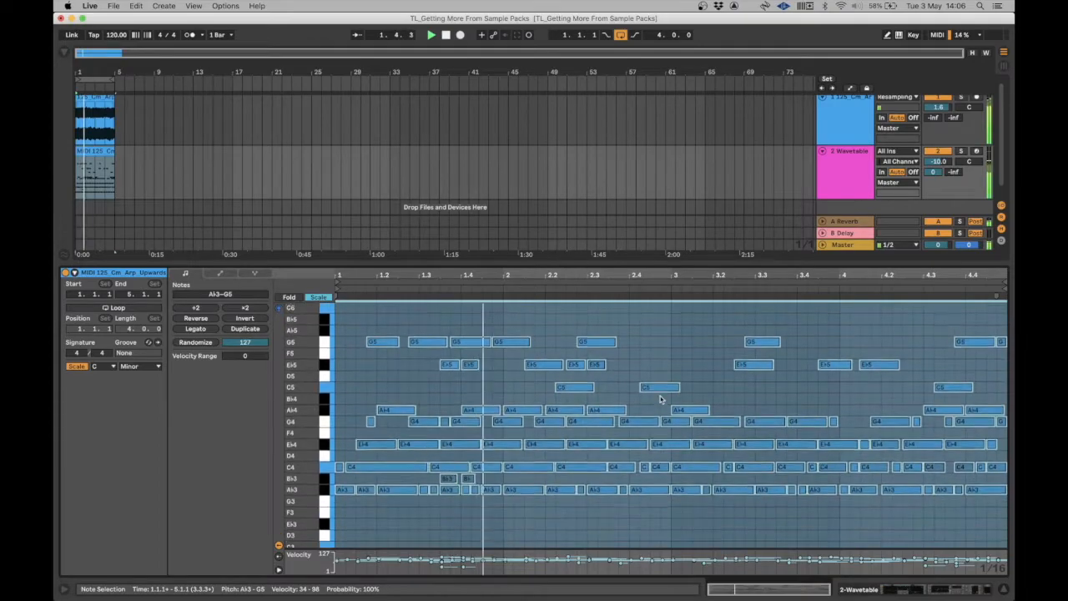
key("Up")
key("Up")
key("Up")
key("Up")
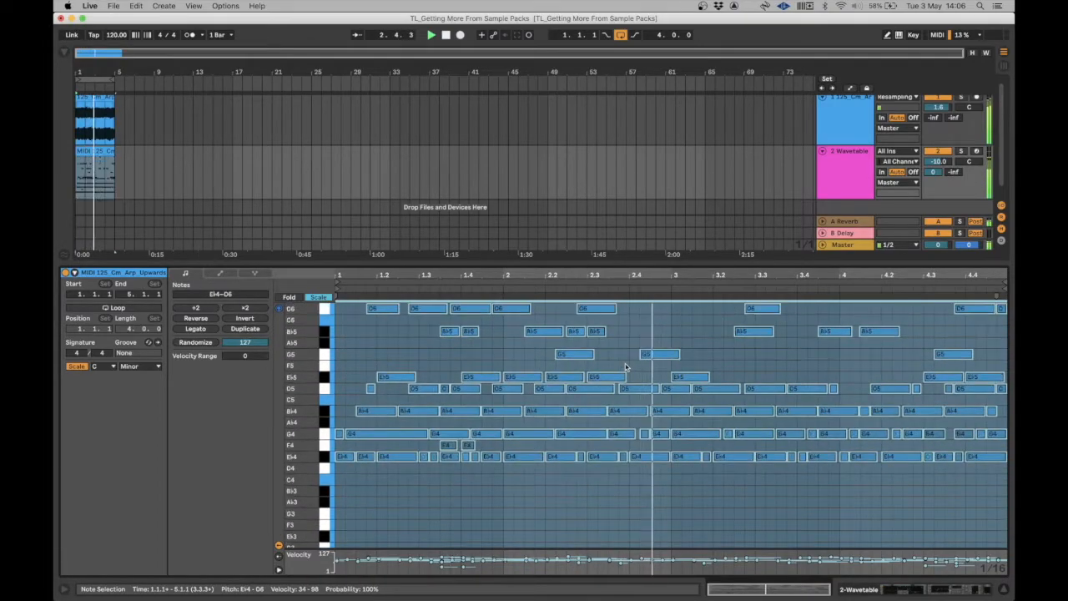
key("Up")
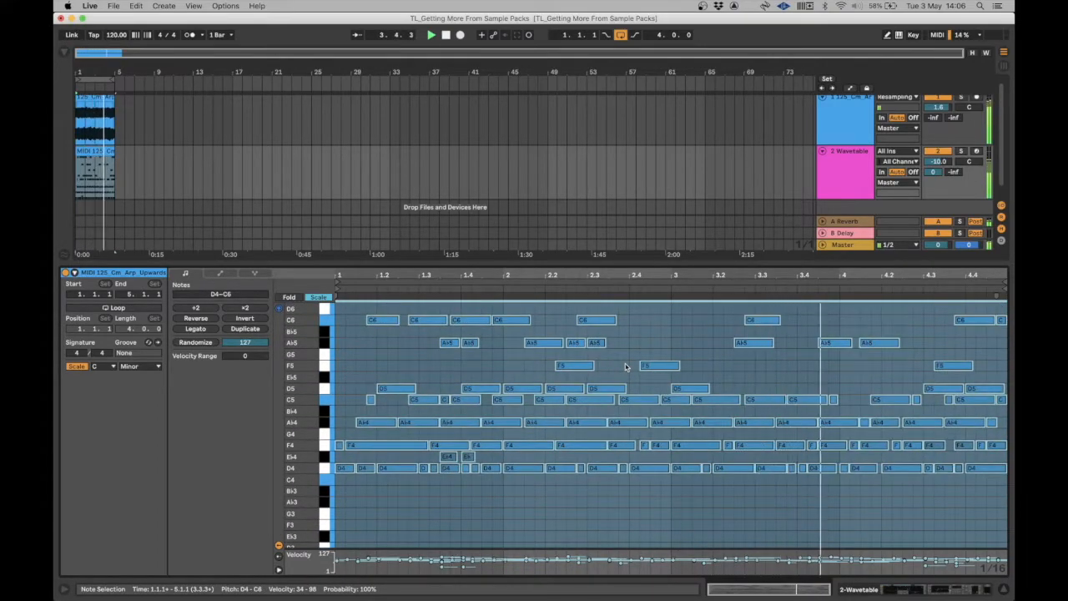
key("Down")
- Lower the audio arp track's volume to -1.1 dB and transpose all the MIDI notes up three scale steps to F4–E♭6
left_click_drag(938, 106, 938, 117)
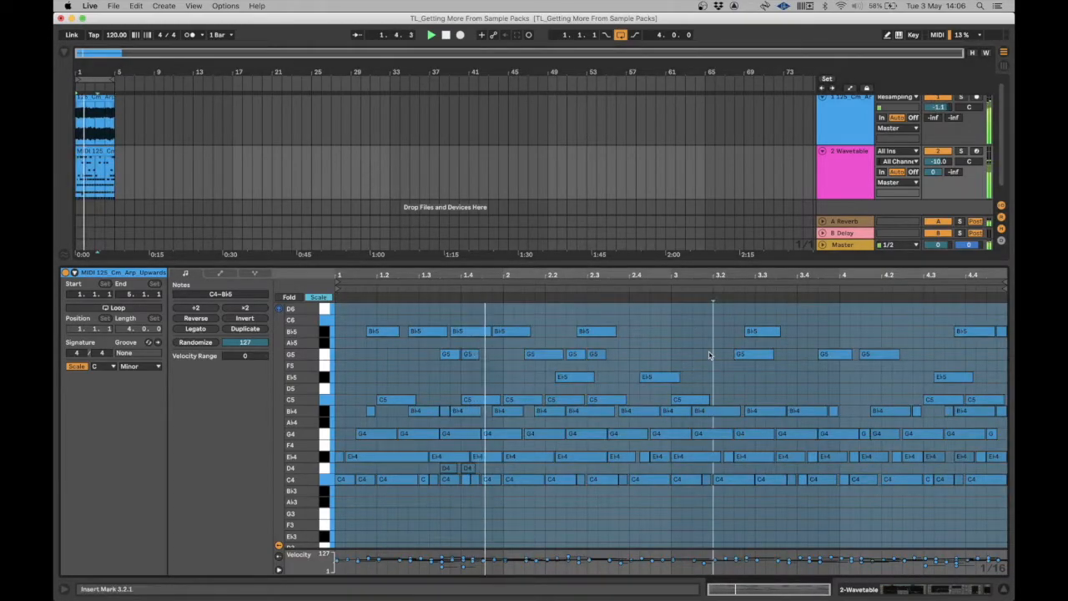
key("Up")
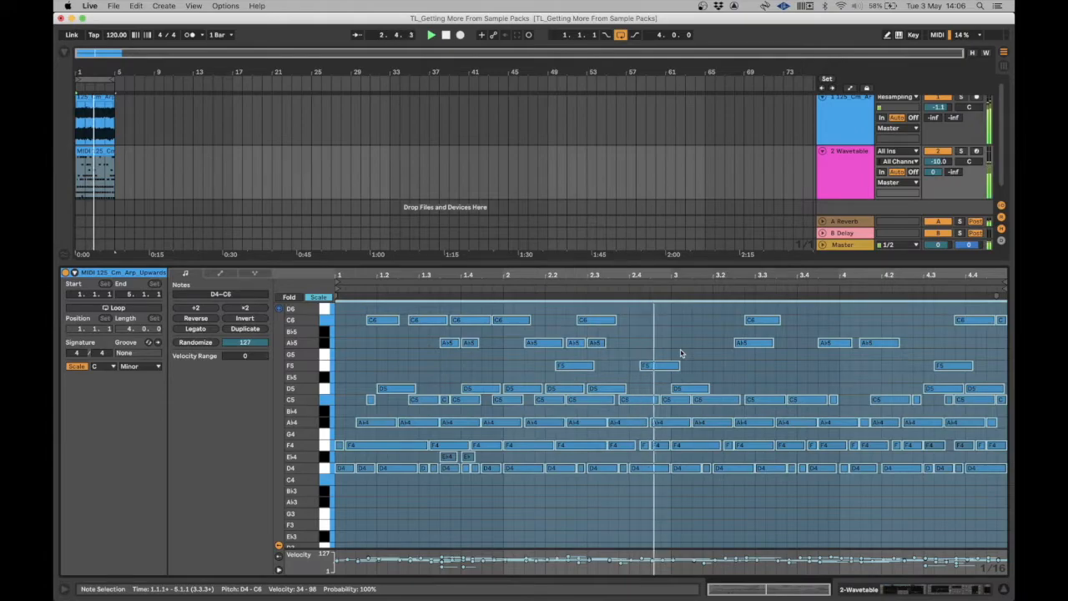
key("Up")
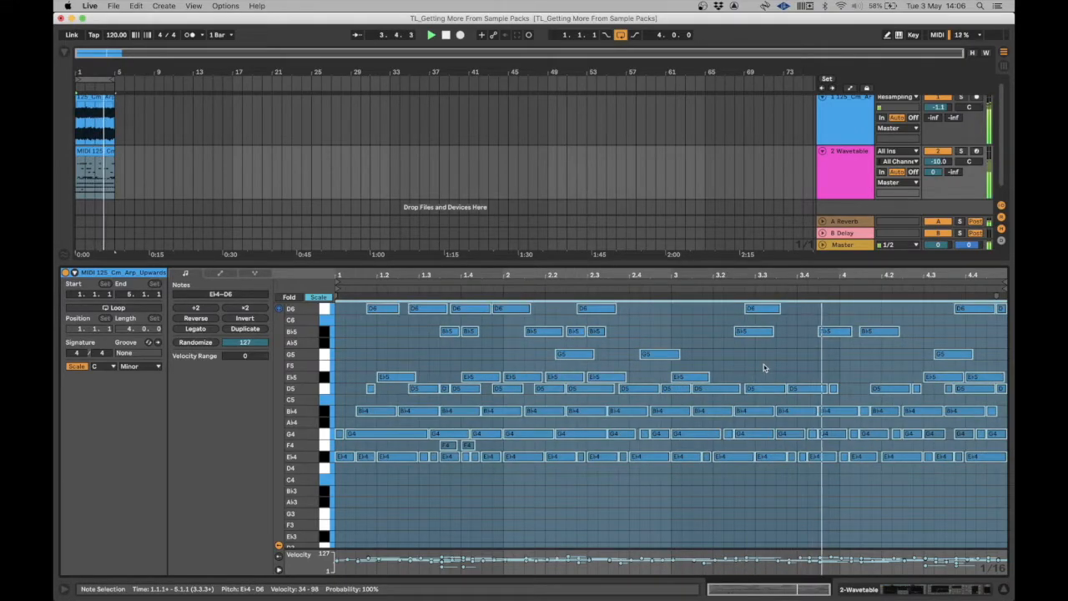
key("Up")
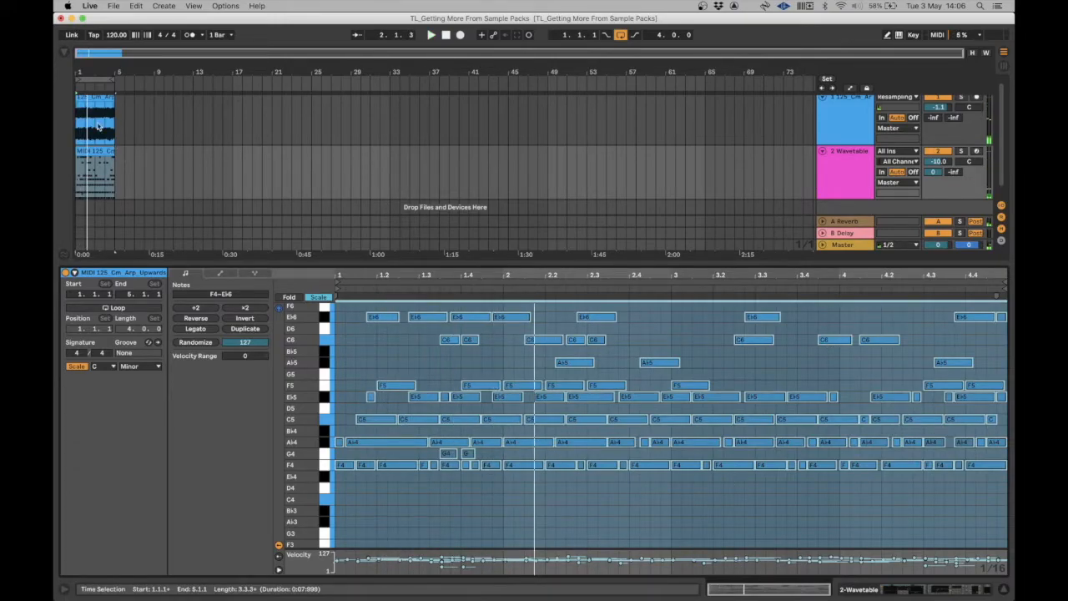
- Examine the audio and MIDI arp clips in the arrangement and the transposed notes in an enlarged clip editor
left_click_drag(87, 73, 87, 125)
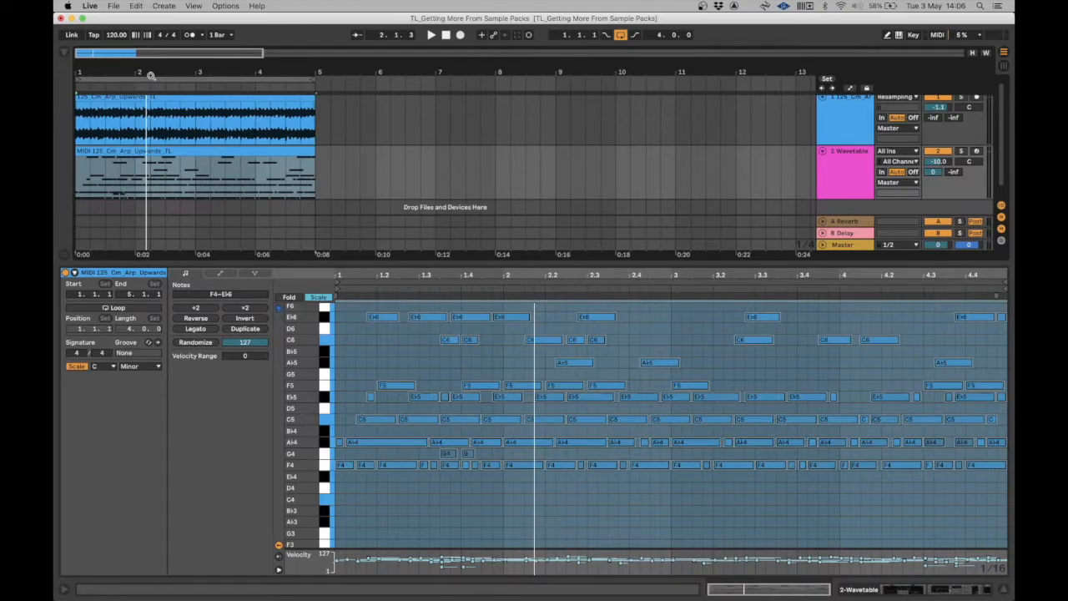
left_click_drag(472, 265, 472, 385)
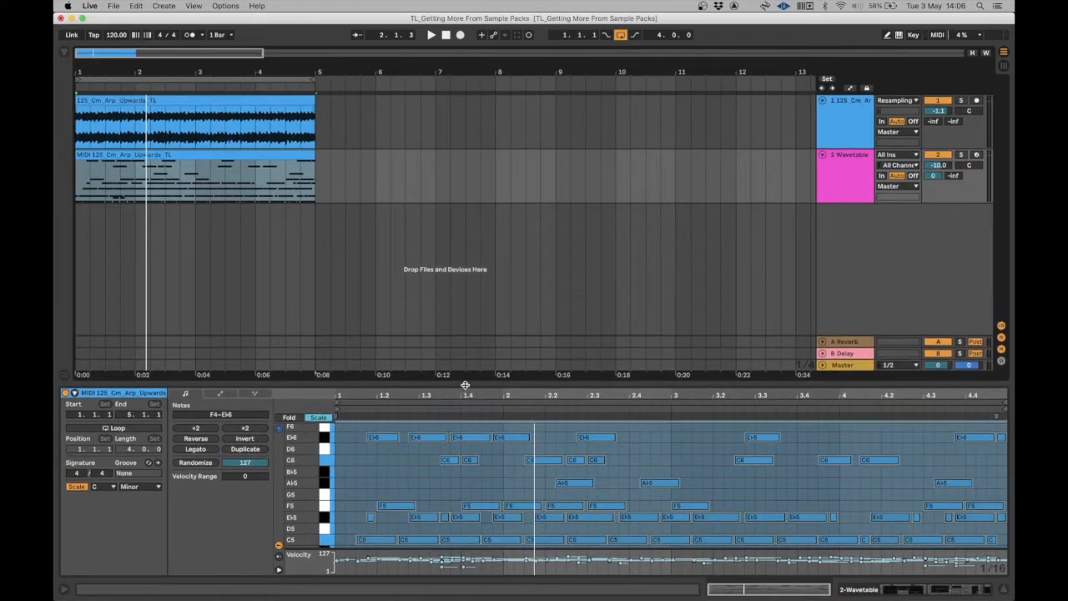
left_click(317, 170)
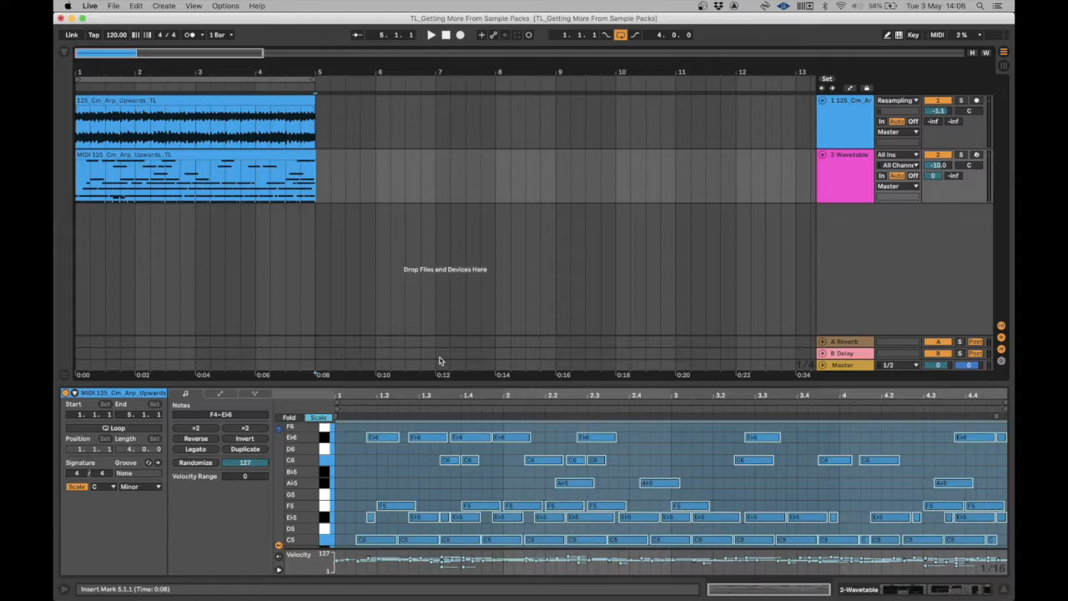
left_click(399, 482)
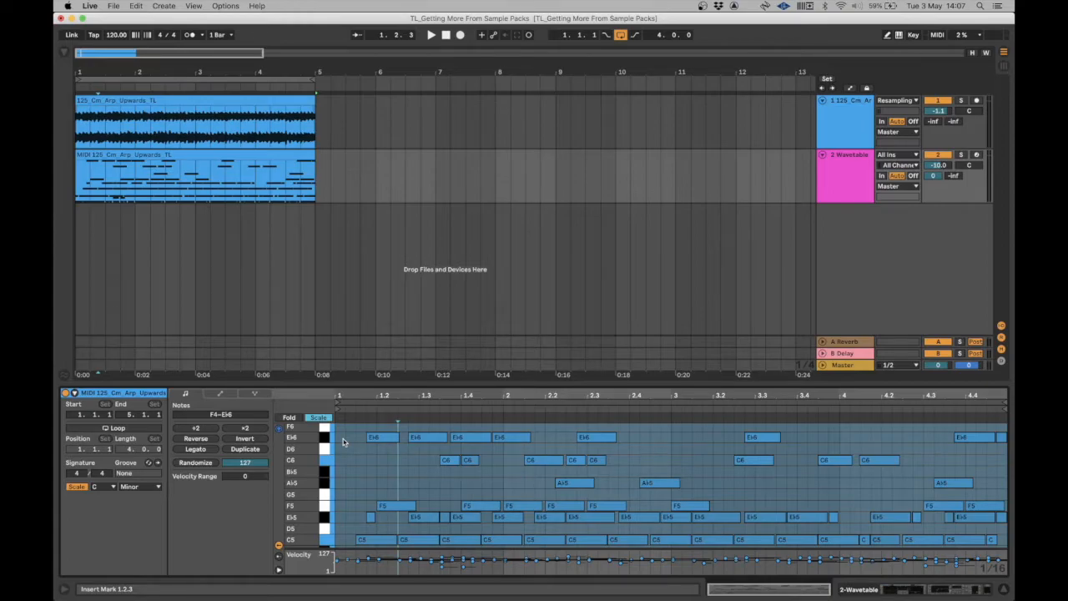
left_click_drag(466, 383, 469, 137)
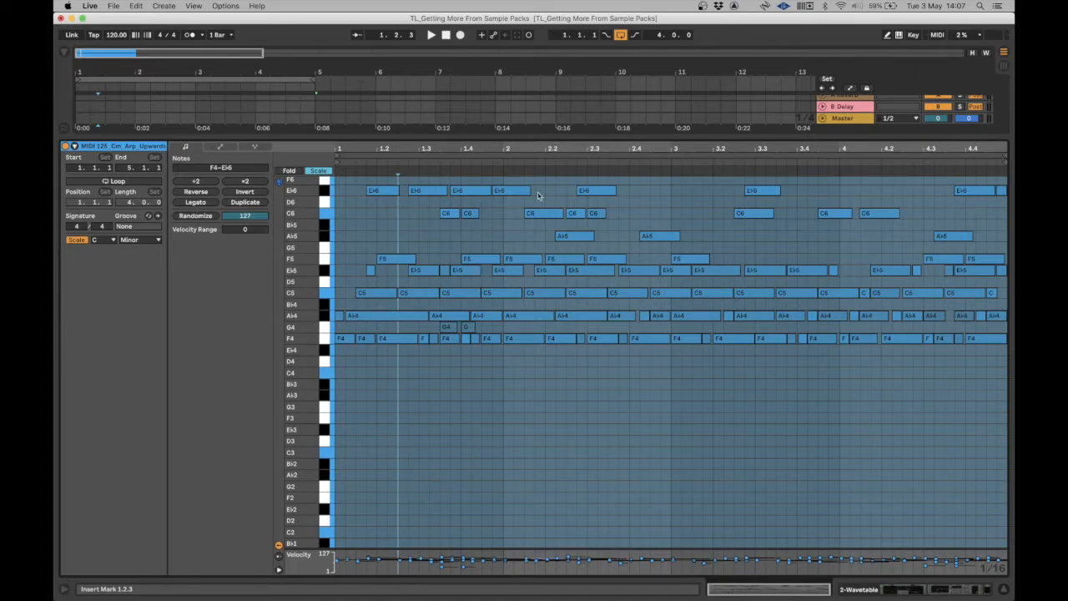
double_click(599, 138)
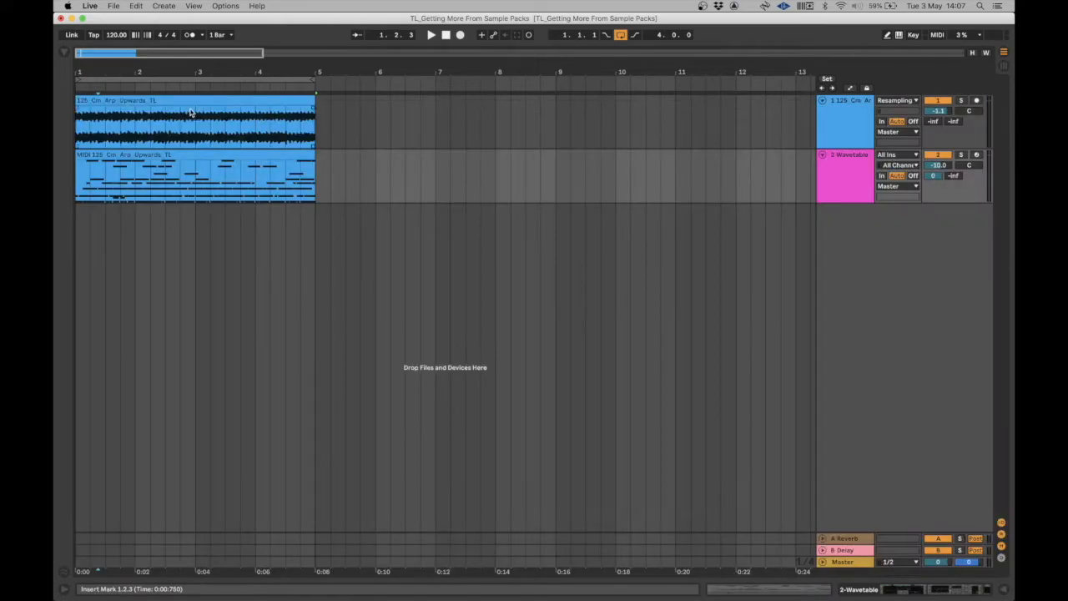
- Show the Wavetable track's device chain and look through the effects after the instrument
left_click(249, 150)
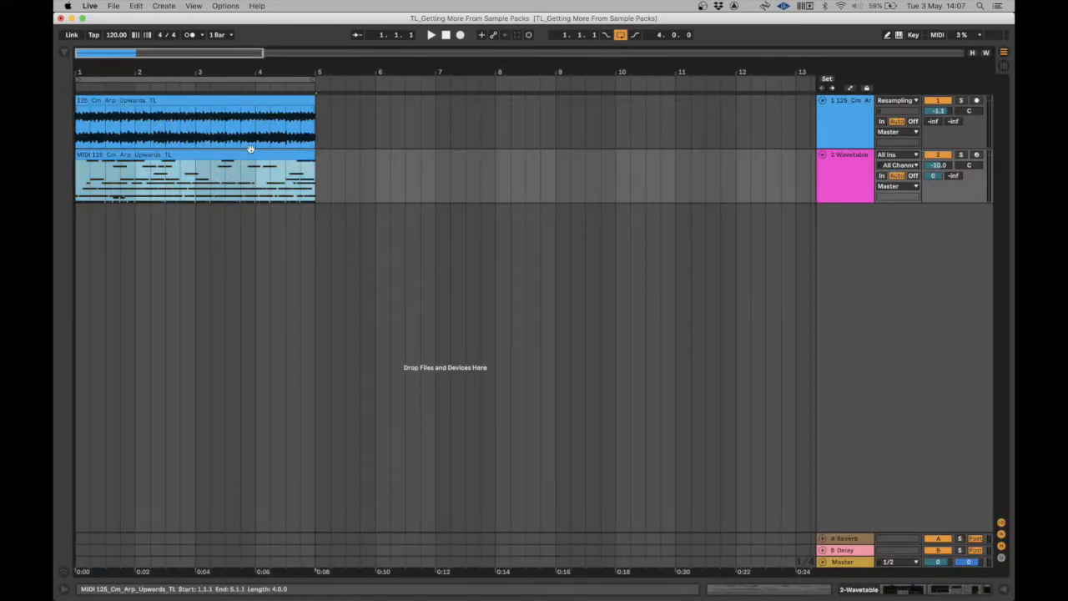
double_click(828, 174)
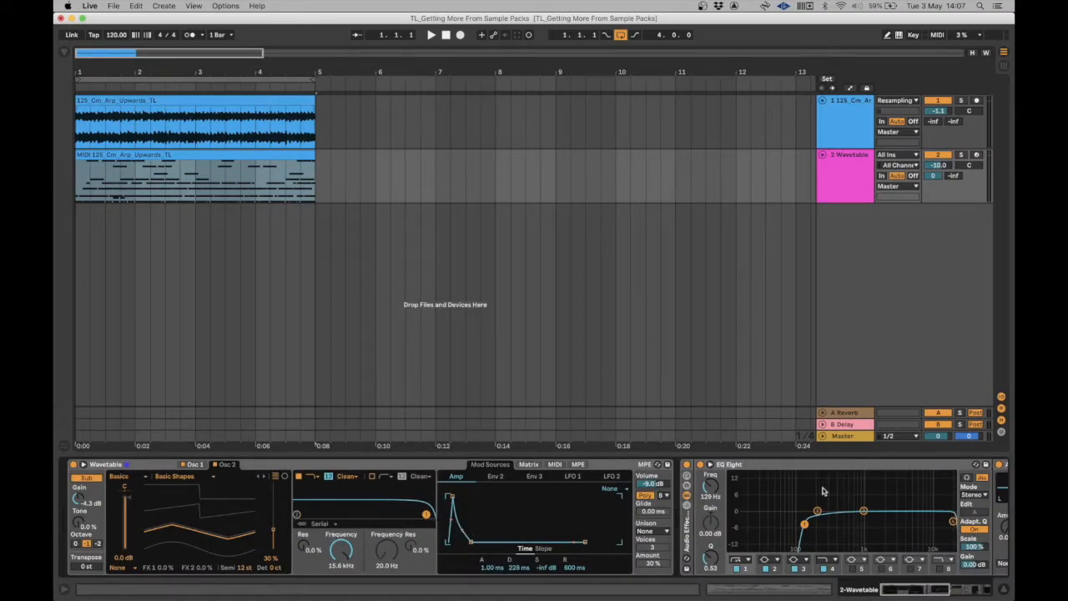
scroll(822, 491, "right", 5)
scroll(555, 524, "left", 5)
scroll(584, 514, "right", 5)
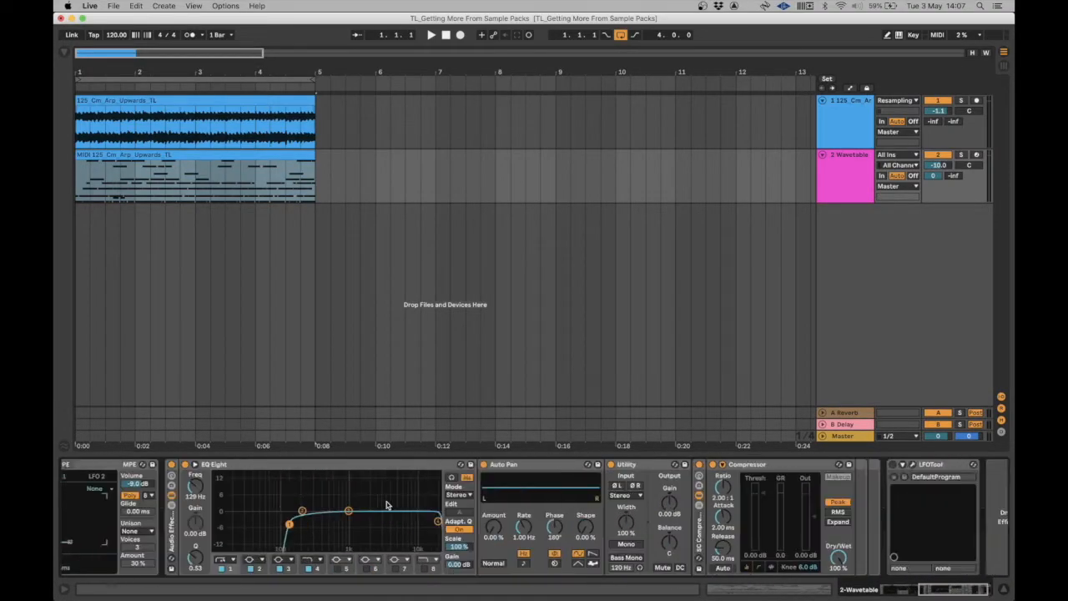
- Add the Valhalla Shimmer No Shift reverb preset to the Wavetable track and play the loop with that track lowered to about -17.1 dB
scroll(643, 496, "left", 5)
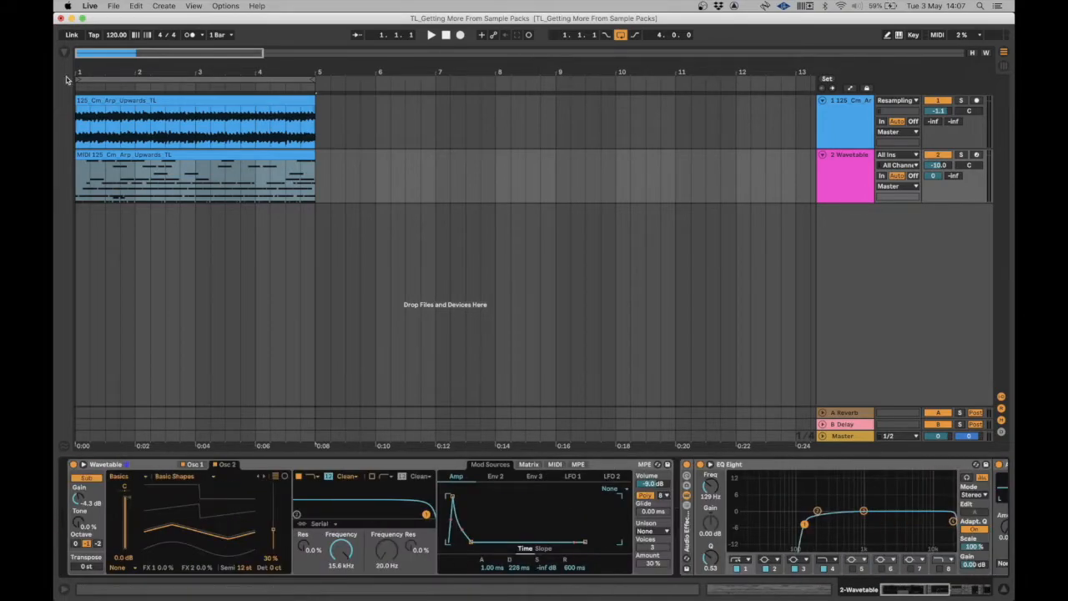
left_click(65, 54)
left_click(102, 92)
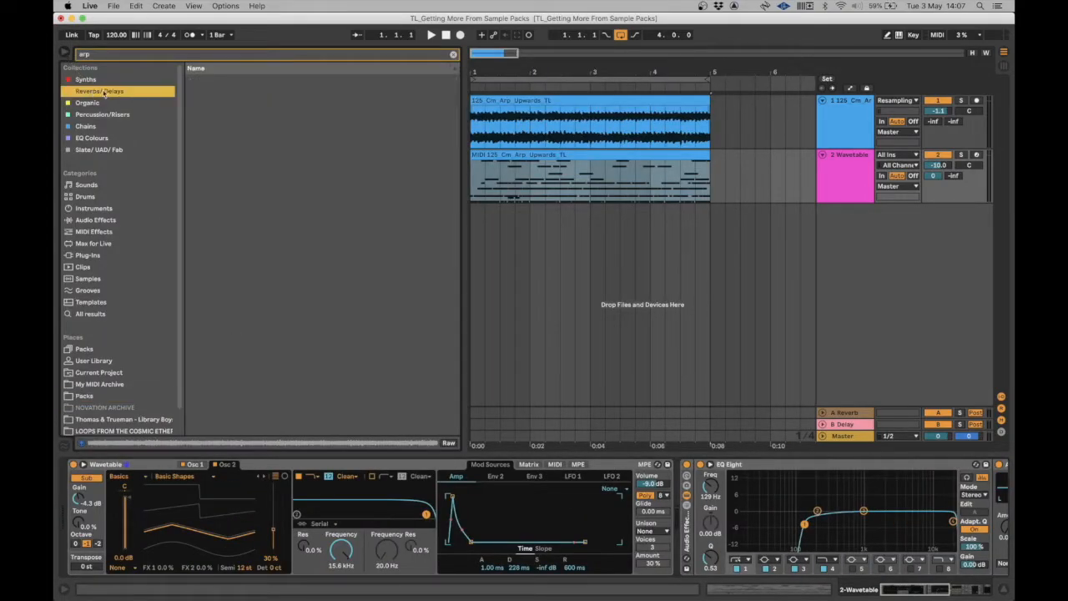
left_click(452, 56)
double_click(225, 103)
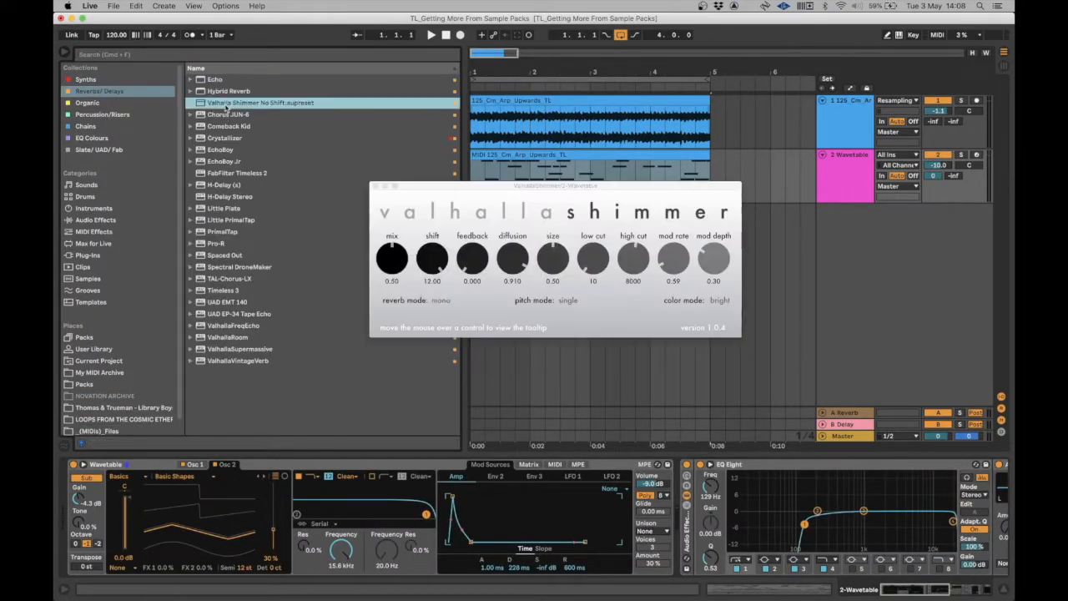
left_click(669, 163)
left_click_drag(942, 167, 941, 177)
key("space")
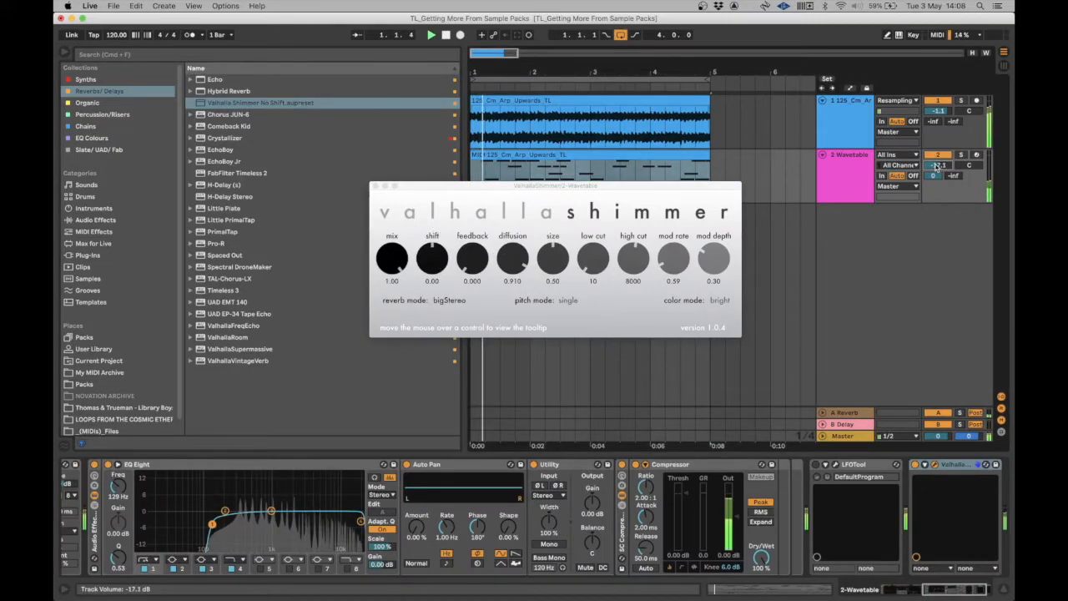
- Transpose all the MIDI arp notes down one scale step to E♭4–D6 and raise the Wavetable track's volume to about -14.9 dB
double_click(590, 155)
key("super+a")
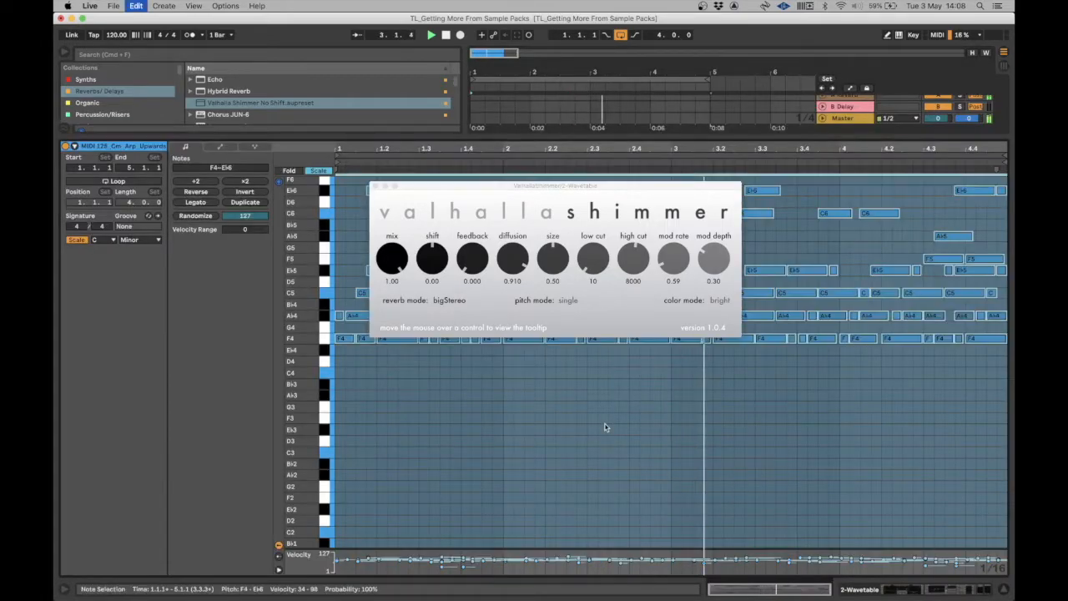
left_click(376, 187)
key("Down")
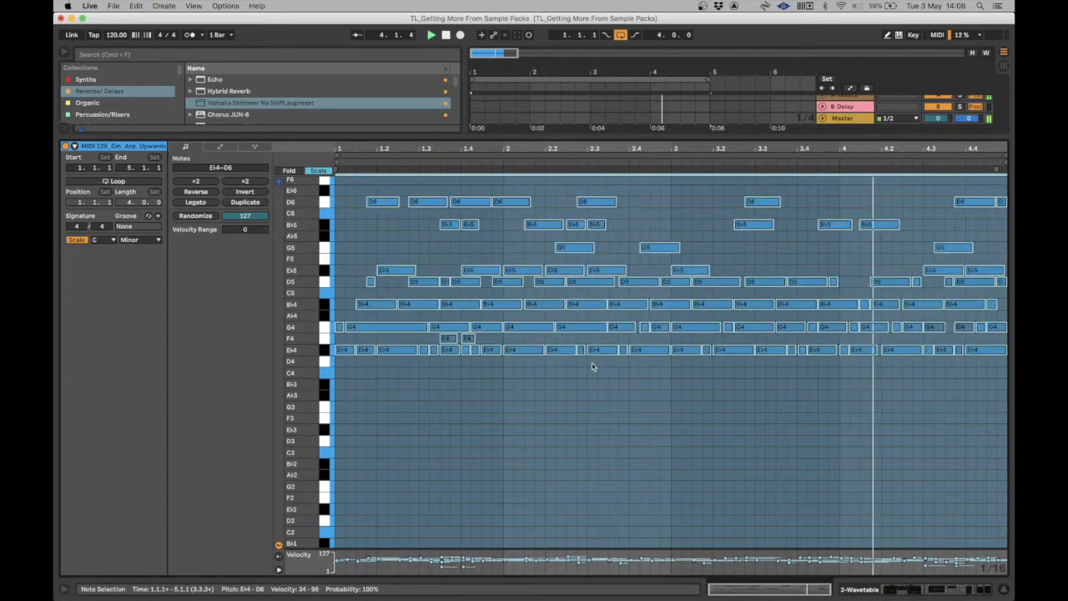
key("alt+super+l")
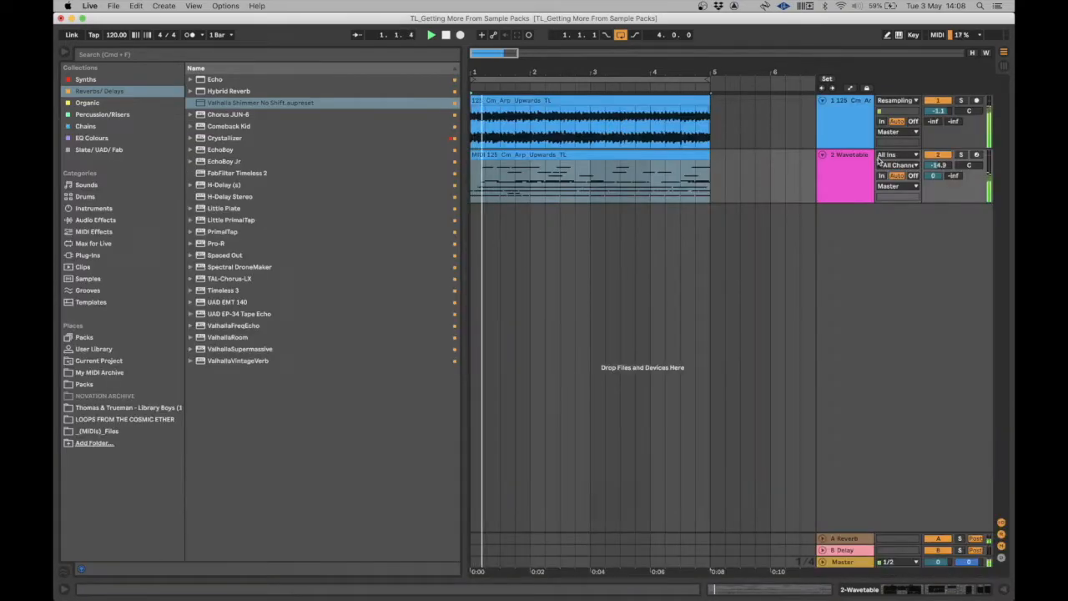
left_click(939, 165)
- Transpose all the MIDI arp notes down four more scale steps to A♭3–G5 while the loop plays
double_click(606, 155)
key("super+a")
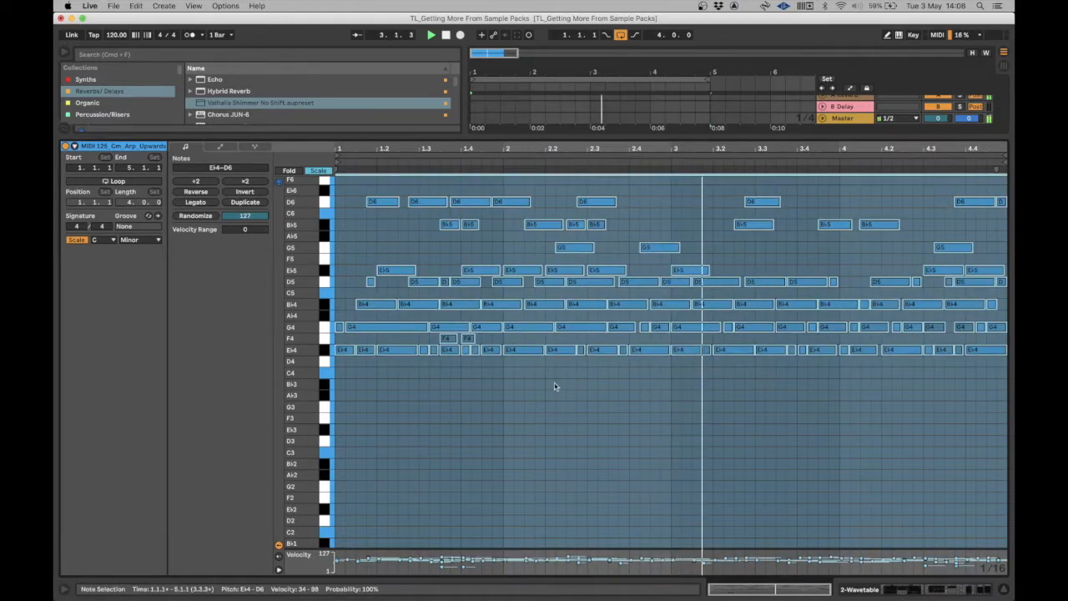
key("Down")
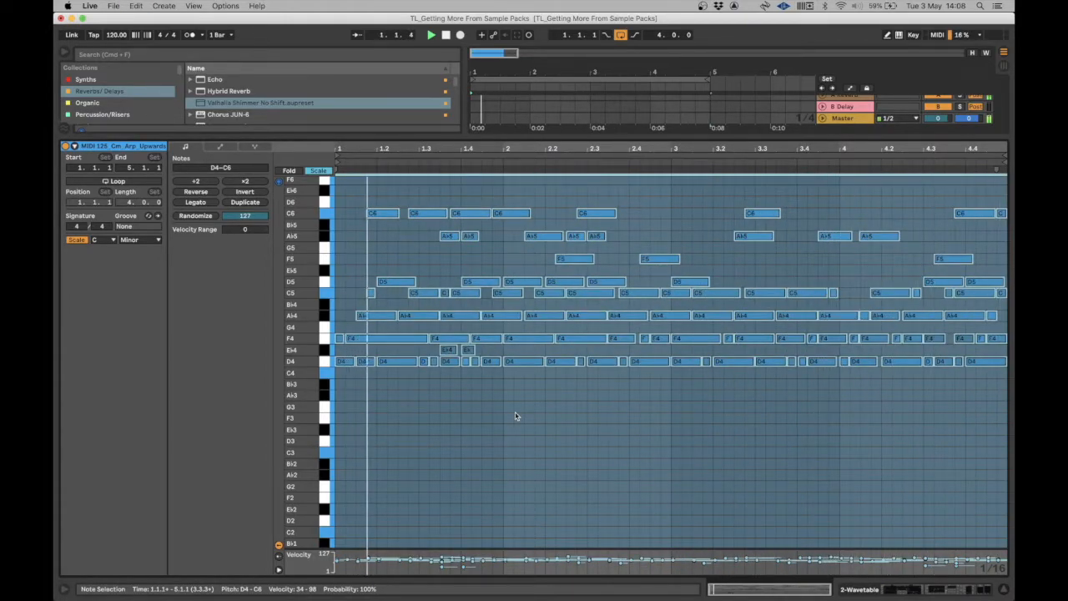
key("Down")
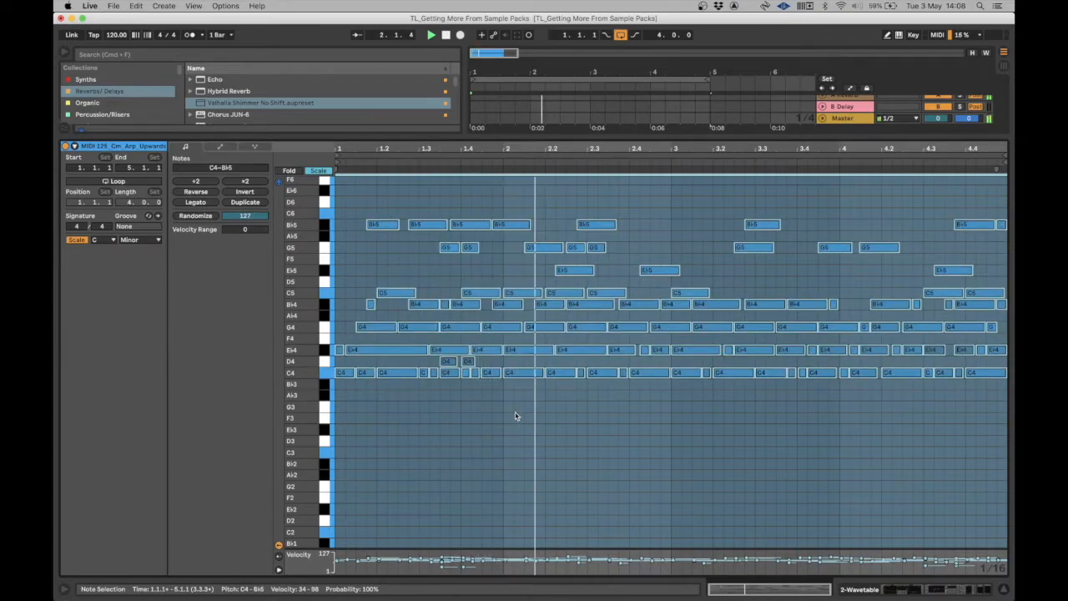
key("Down")
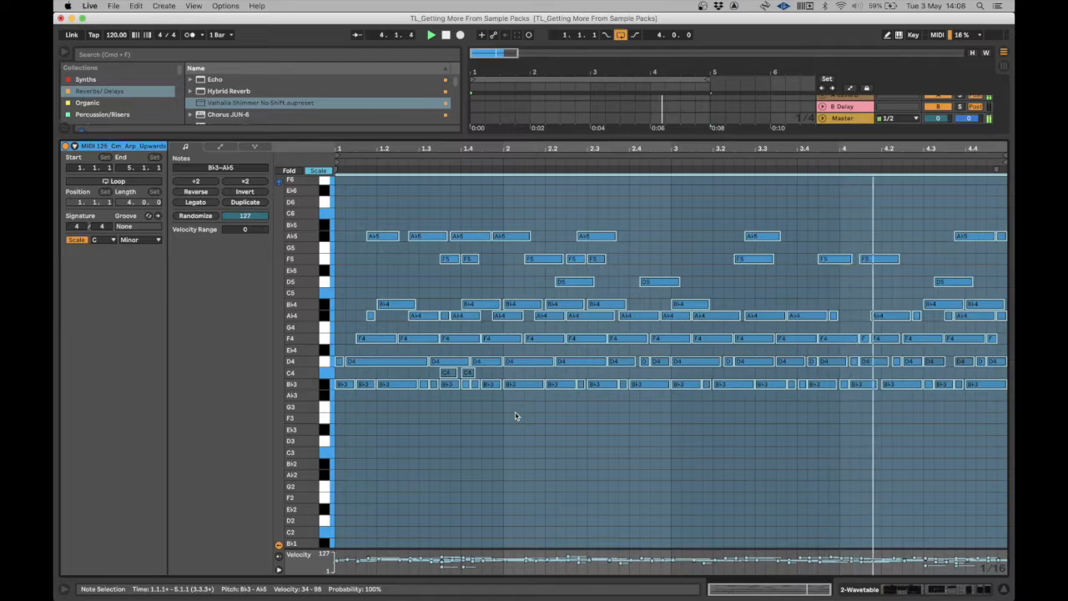
key("Down")
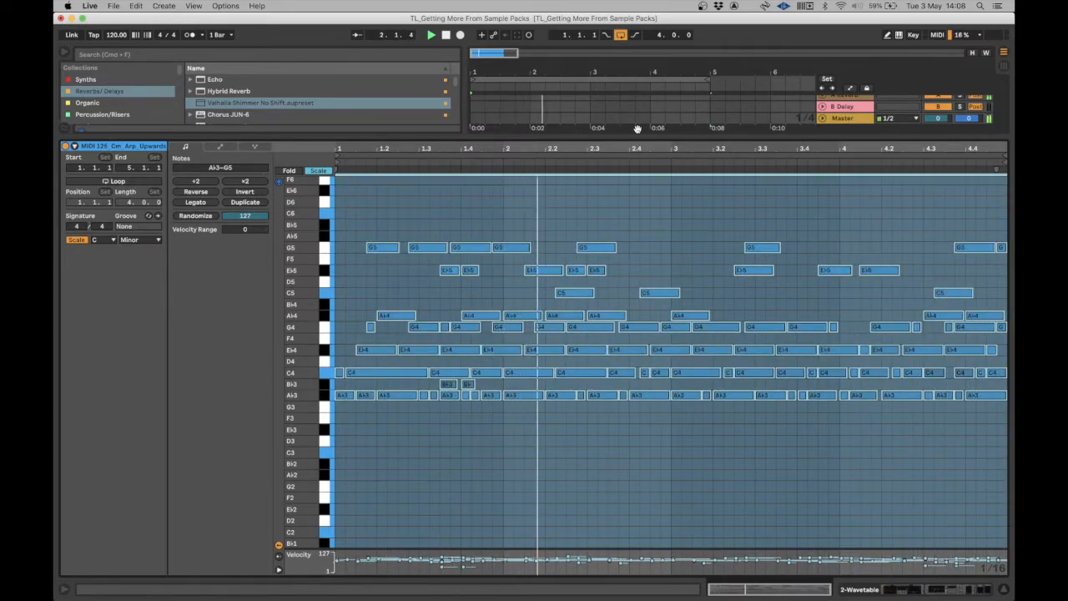
key("super+alt+l")
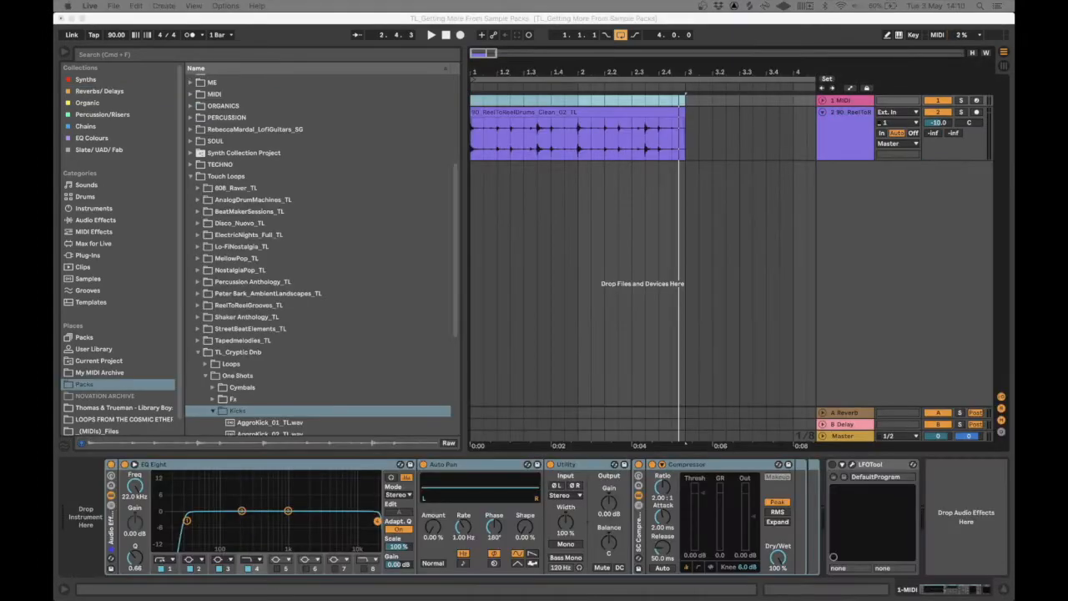
- Move the ReelToReelDrums track above the MIDI track and play its two-bar clip in a loop at 0 dB
left_click(825, 105)
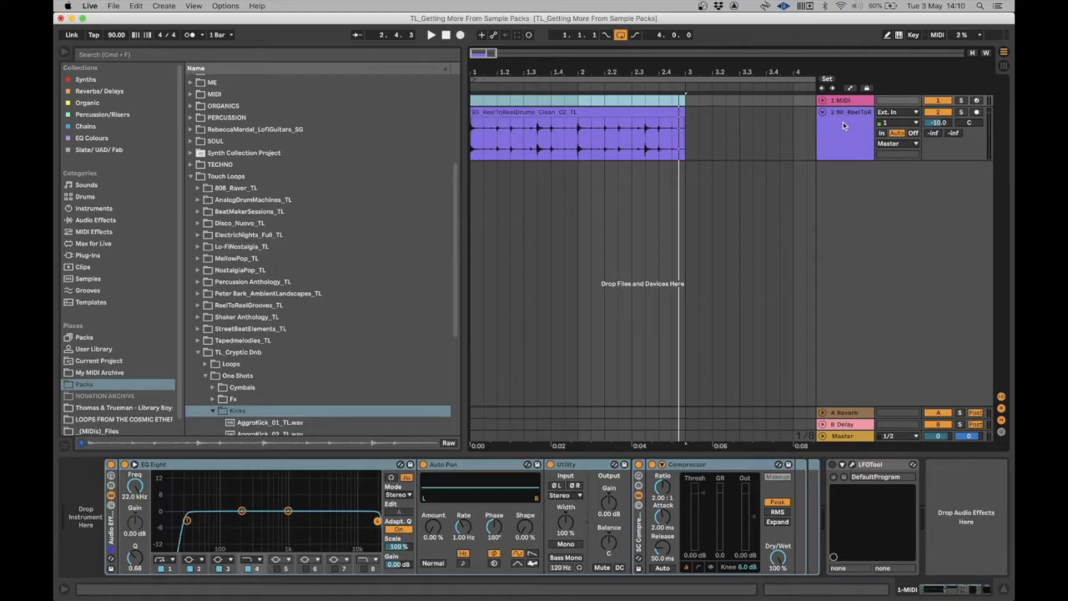
left_click_drag(856, 132, 849, 100)
left_click(558, 101)
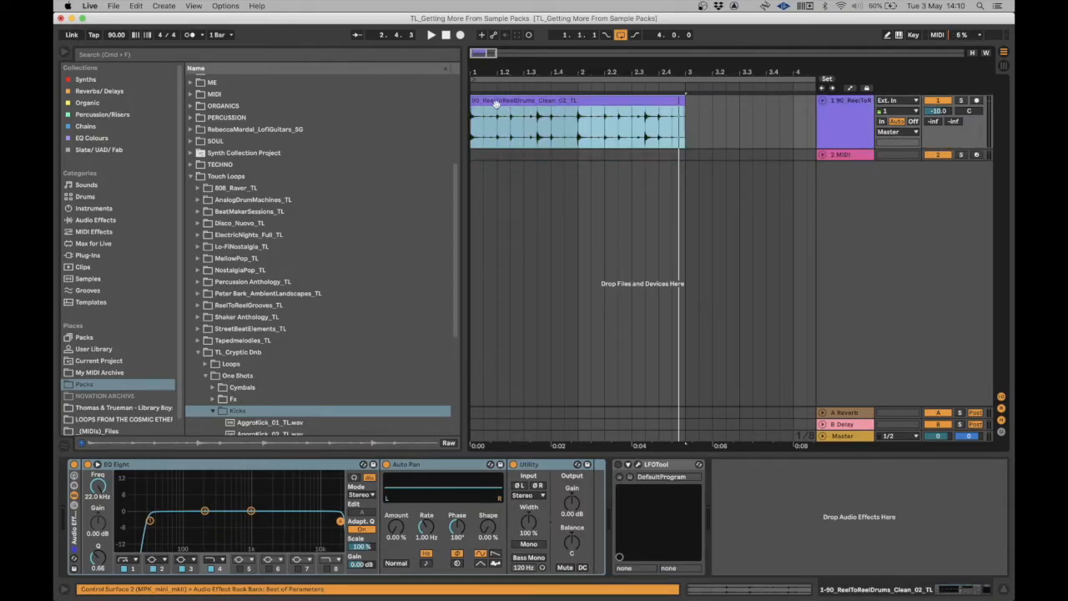
key("super+l")
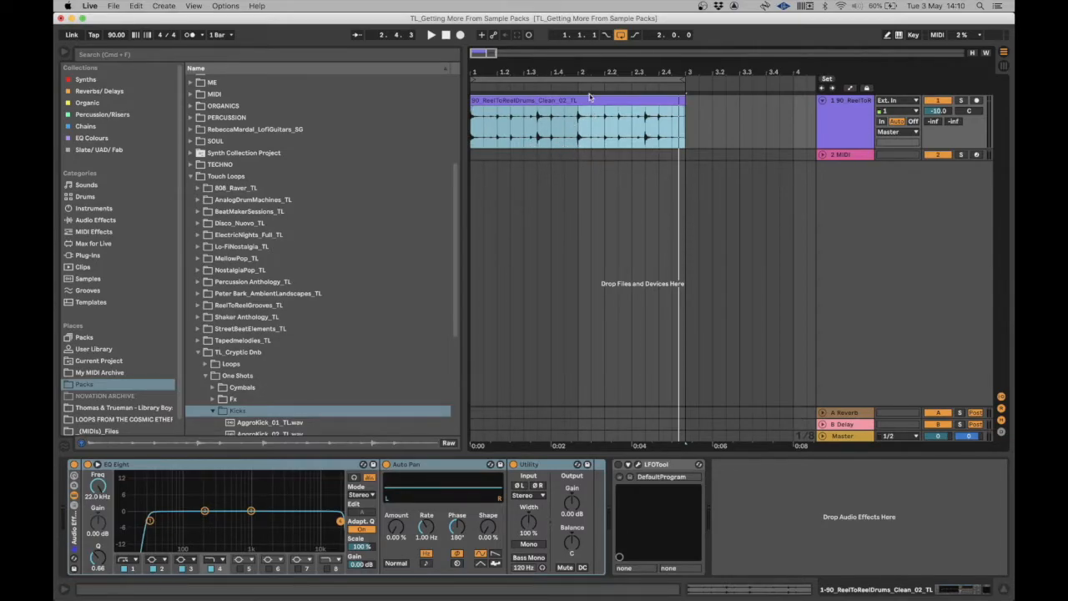
key("space")
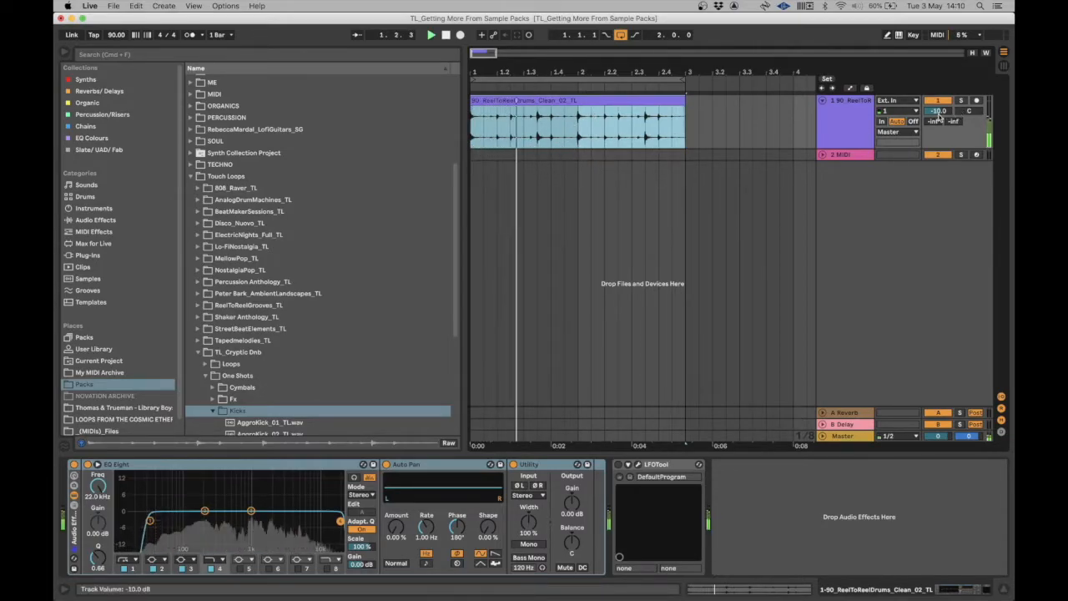
left_click(586, 100)
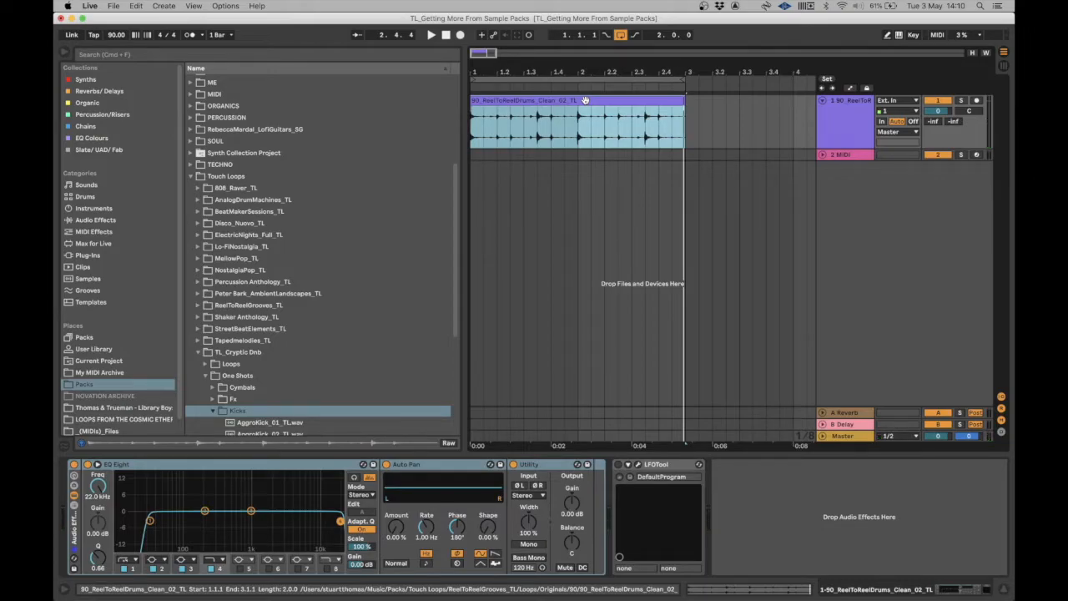
- Convert the ReelToReelDrums audio clip to MIDI on the MIDI track, choosing Drums as the material type
left_click(848, 109)
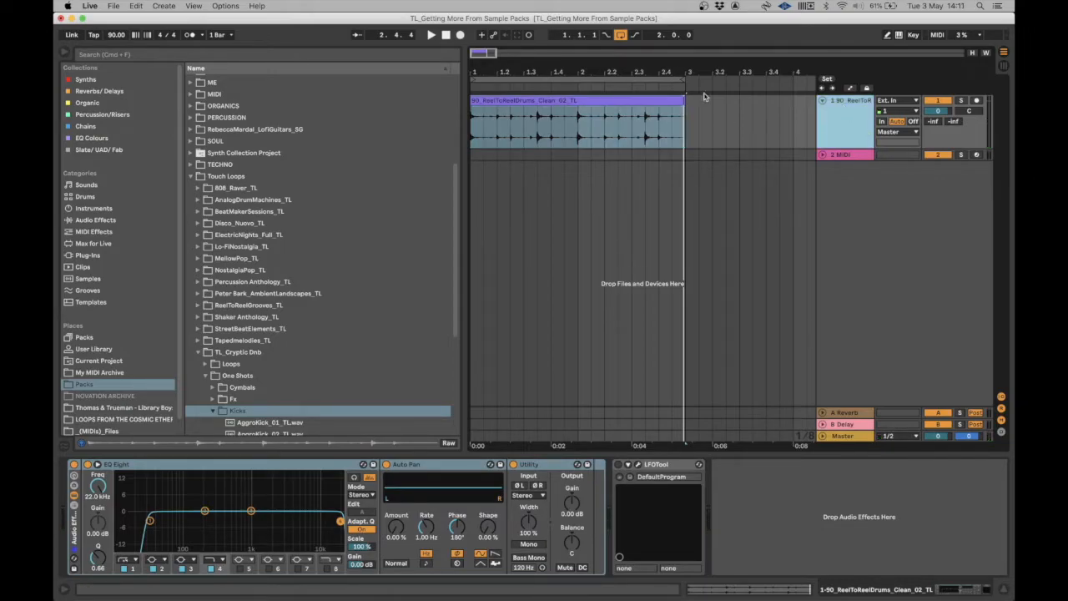
left_click(596, 109)
left_click(579, 100)
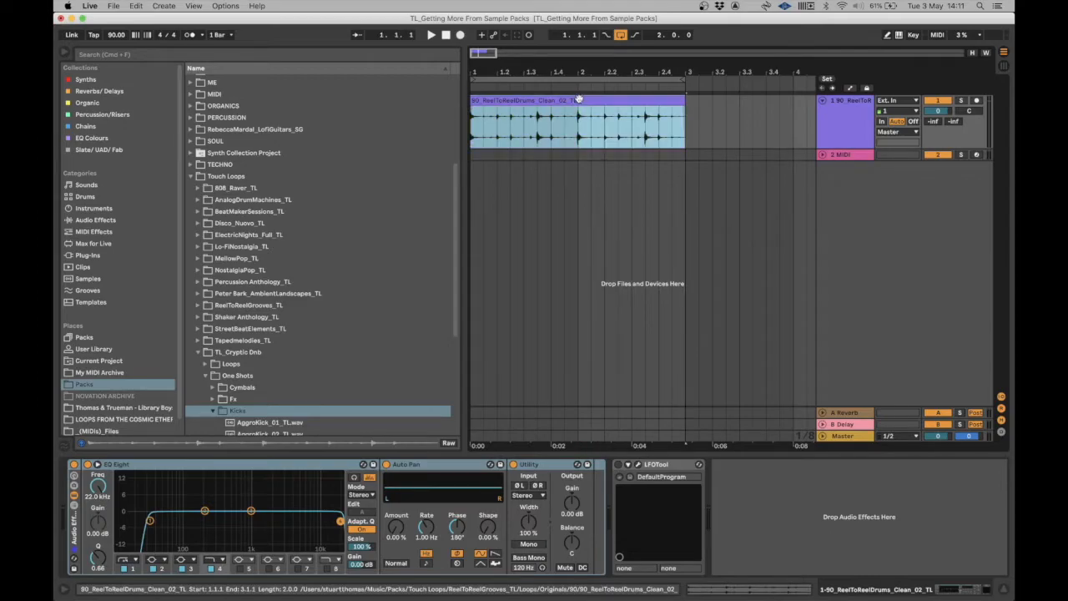
left_click_drag(579, 99, 584, 158)
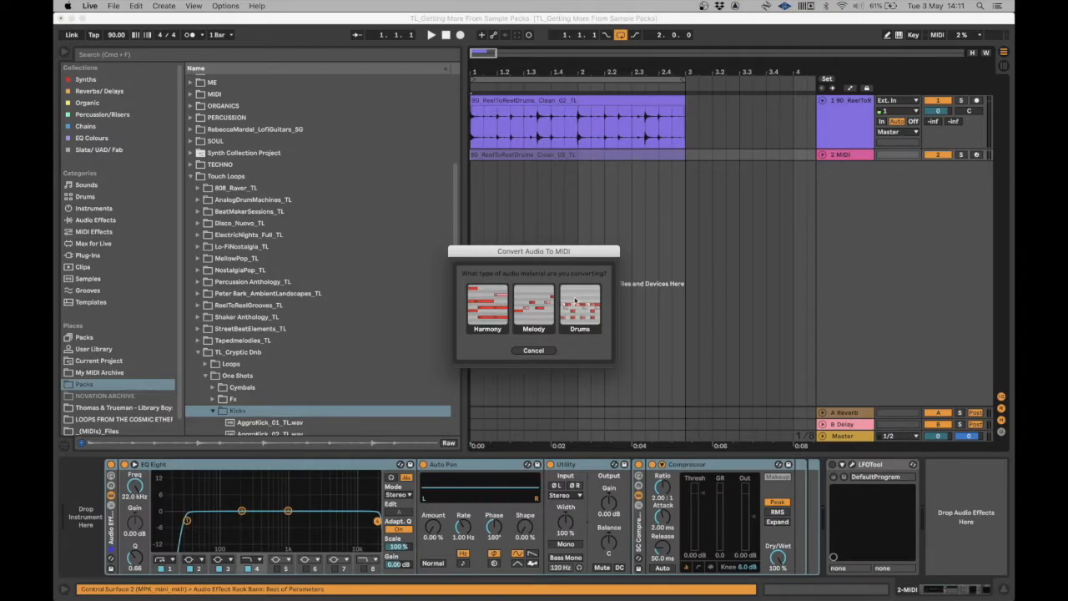
left_click(582, 315)
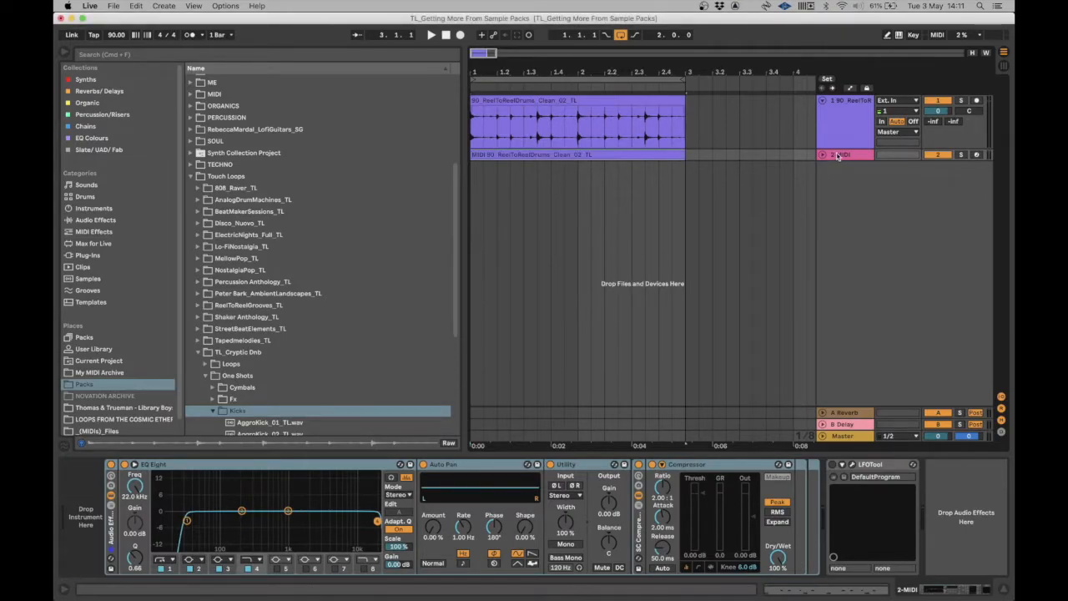
- Inspect the converted drum clip's notes by selecting the F♯1, D1 and C1 rows in turn
double_click(547, 154)
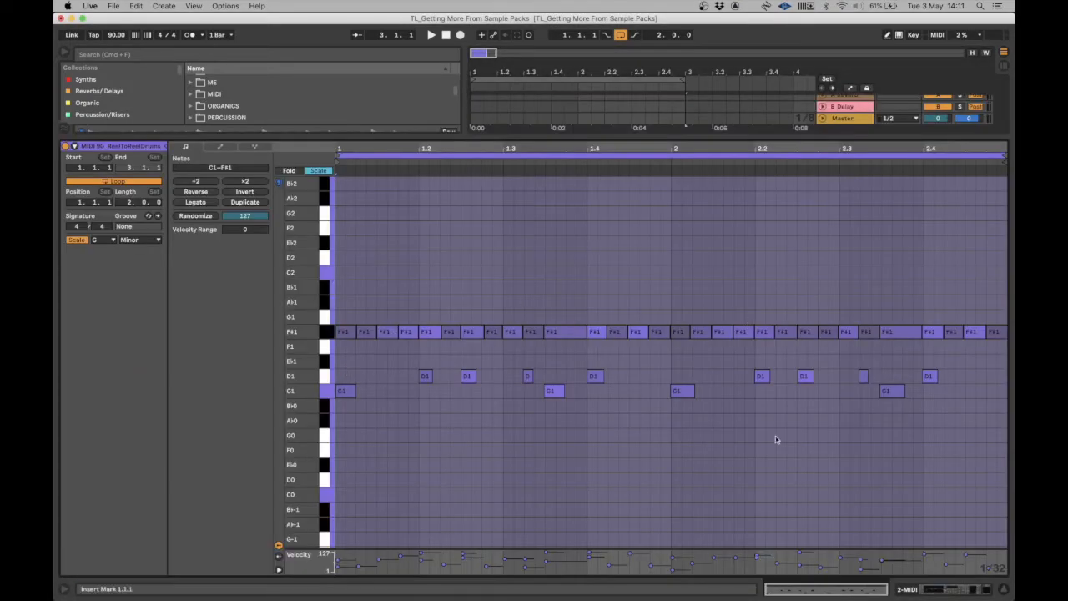
left_click(327, 332)
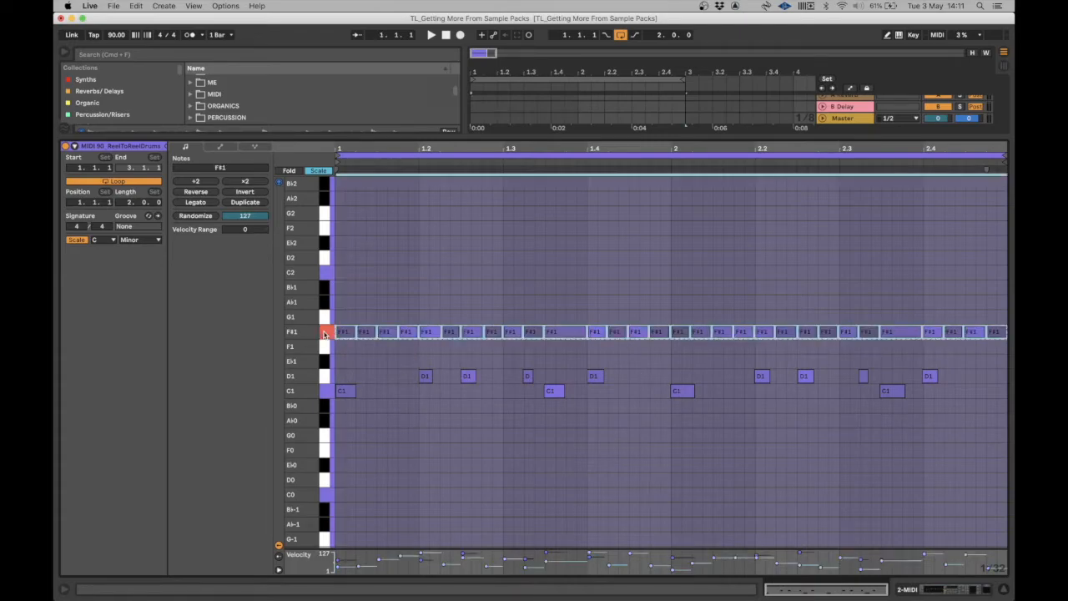
left_click(324, 375)
left_click(326, 391)
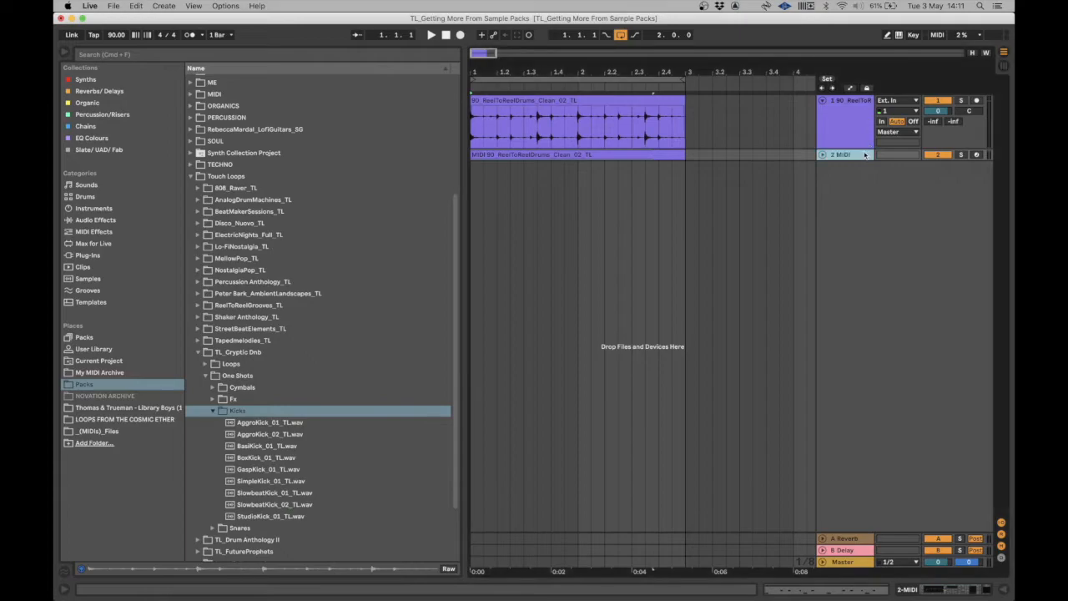
- Add an empty Drum Rack to the MIDI track holding the converted drum clip
left_click(108, 197)
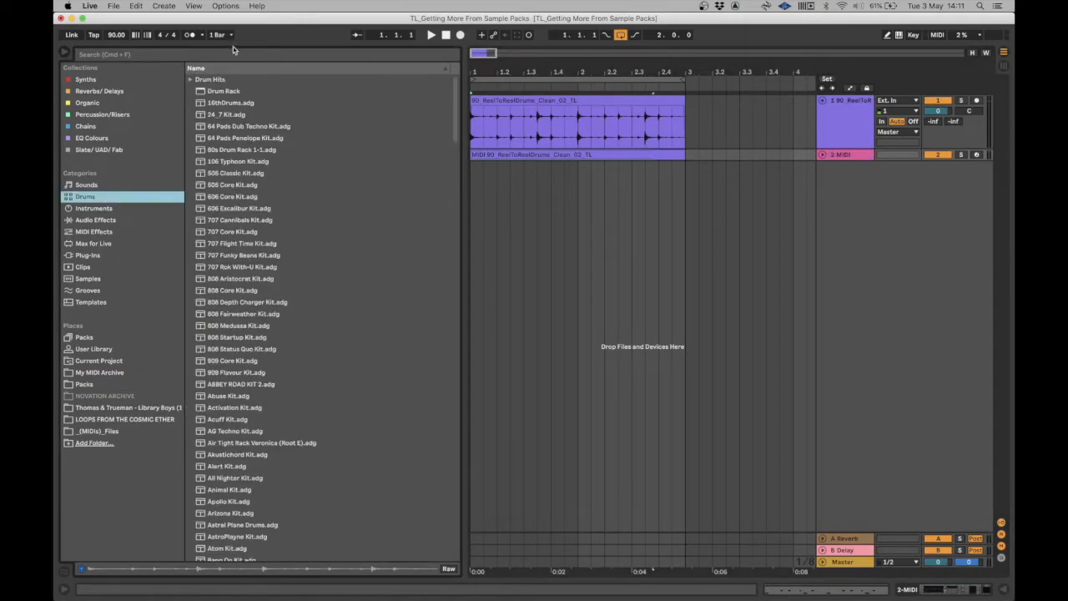
left_click(224, 91)
left_click_drag(843, 174, 849, 158)
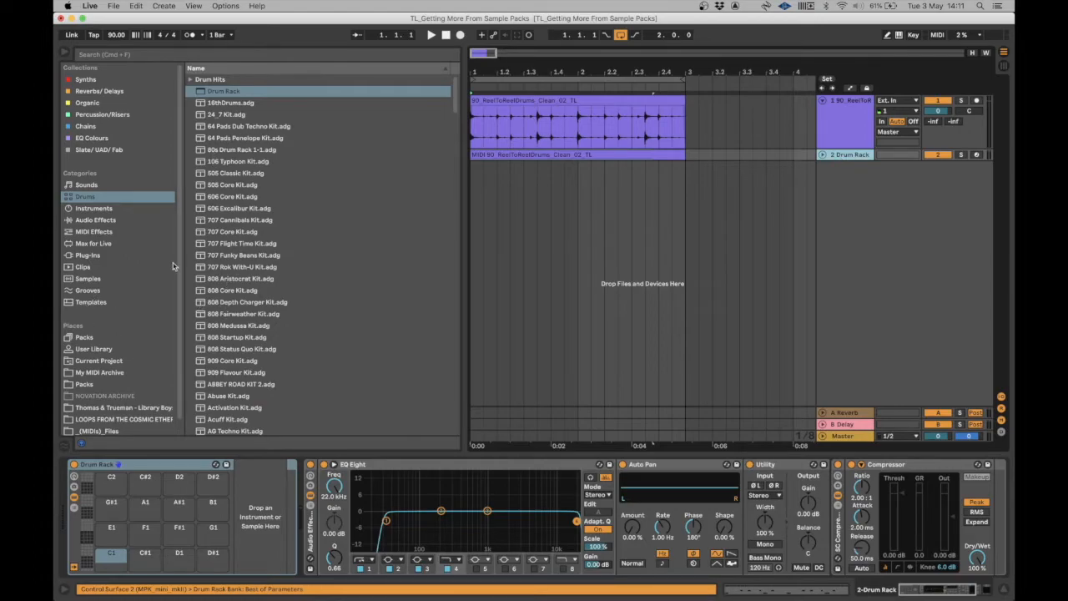
- Audition kicks from the TL_Cryptic Dnb one shots and load BoxKick_01_TL.wav onto the Drum Rack's C1 pad
left_click(97, 384)
scroll(199, 361, "down", 5)
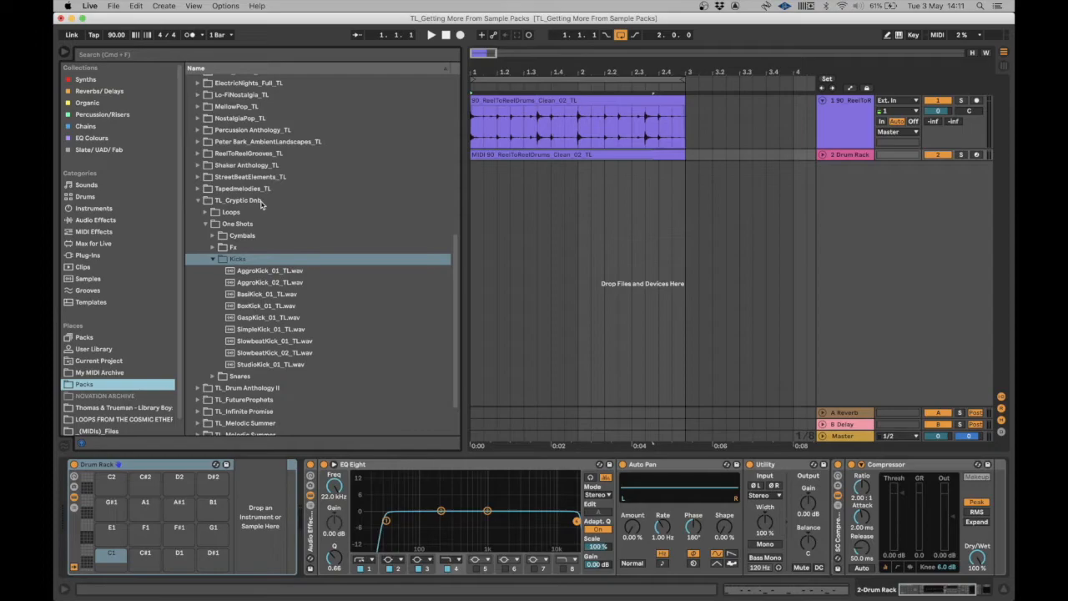
left_click(259, 294)
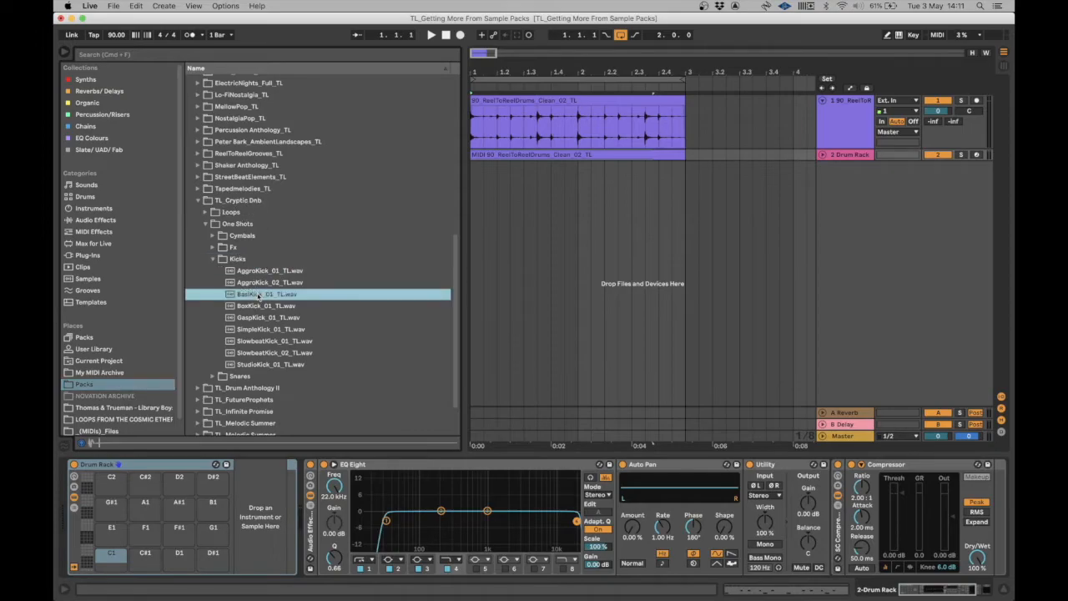
left_click(252, 307)
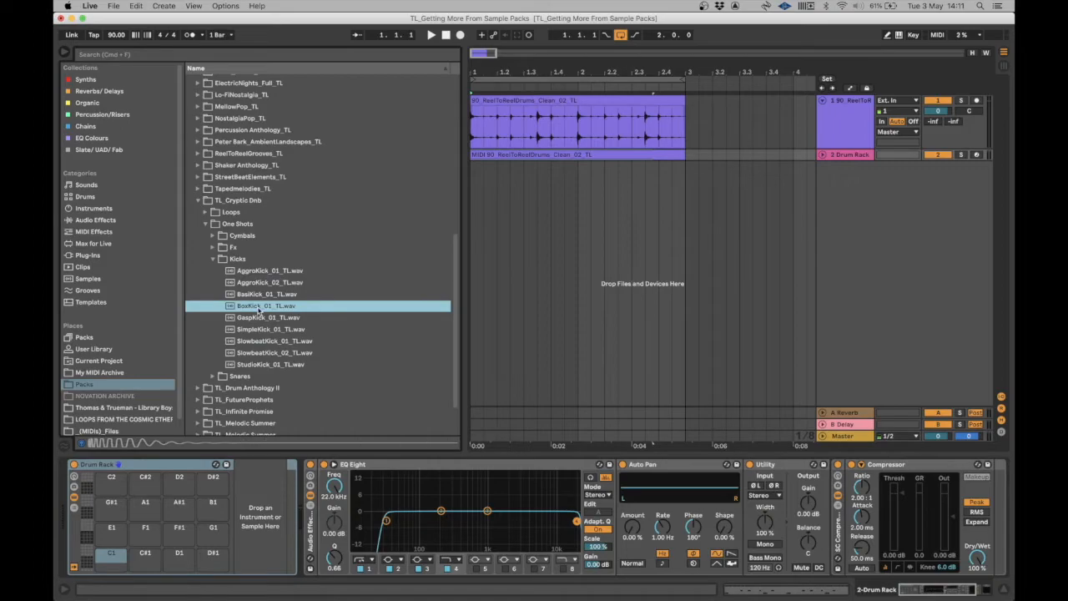
left_click_drag(259, 309, 119, 557)
- Delete all the F♯1 and D1 notes from the converted drum clip, keeping only the BoxKick notes
double_click(524, 155)
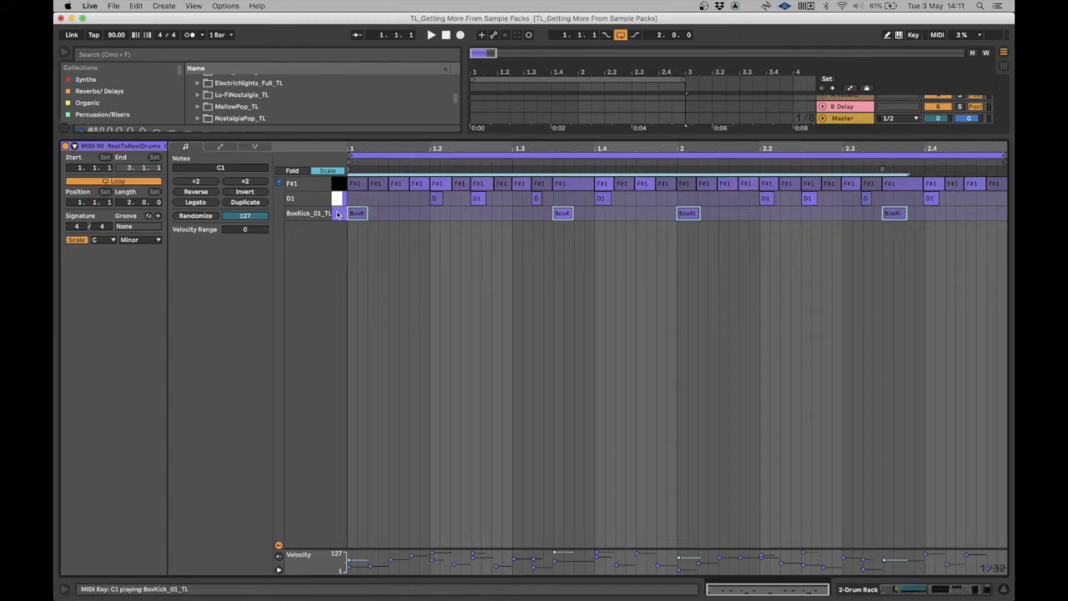
left_click_drag(352, 203, 1003, 46)
key("Delete")
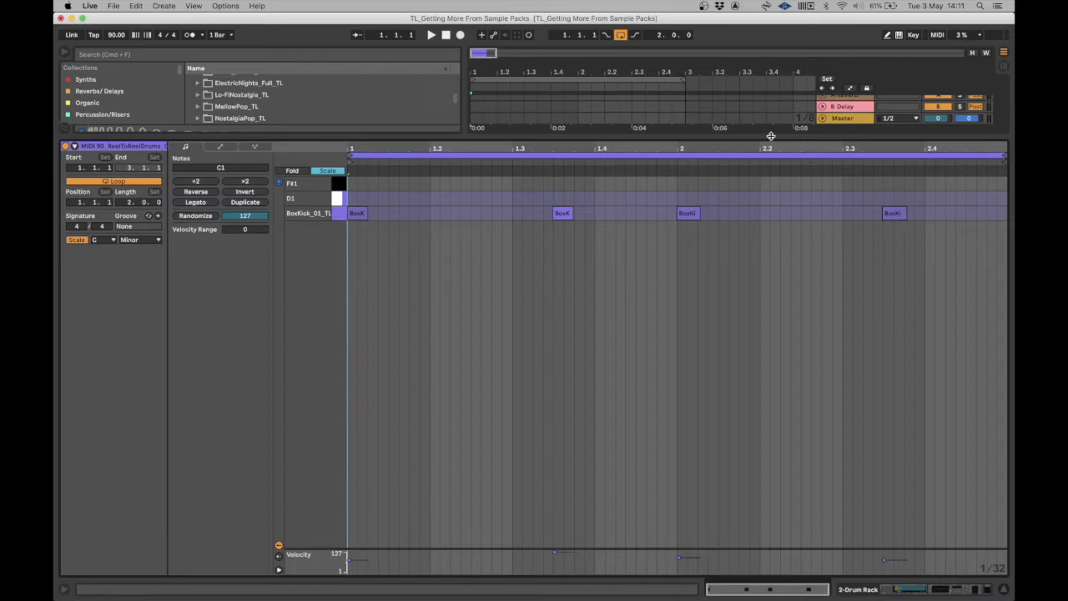
key("super+alt+l")
- Examine how each BoxKick note in the converted drum clip sits against the beat grid across both bars
double_click(519, 157)
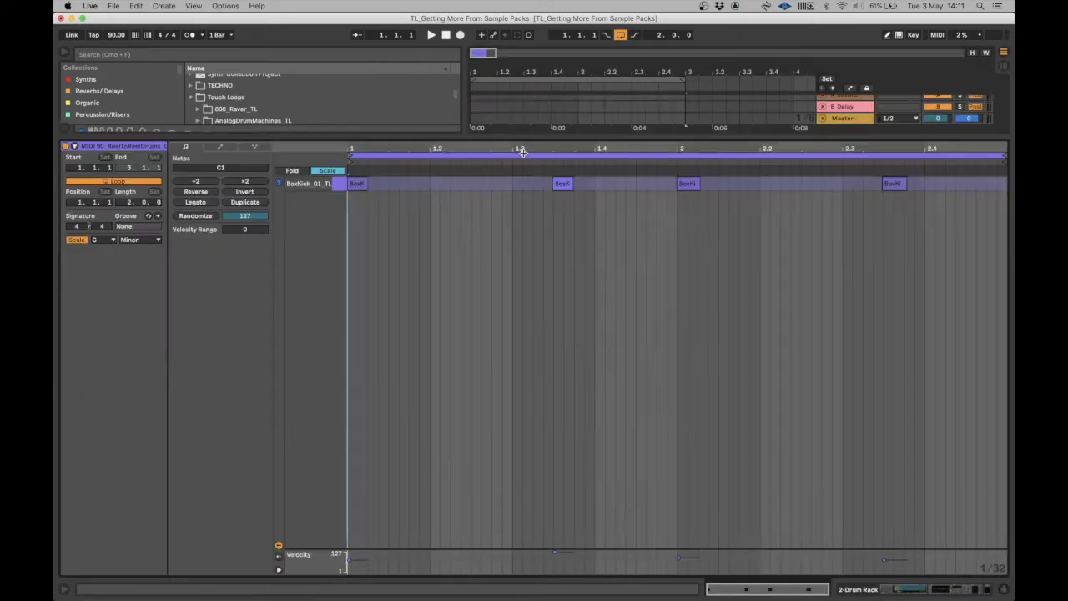
scroll(527, 258, "up", 6)
scroll(526, 259, "up", 3)
scroll(854, 188, "right", 5)
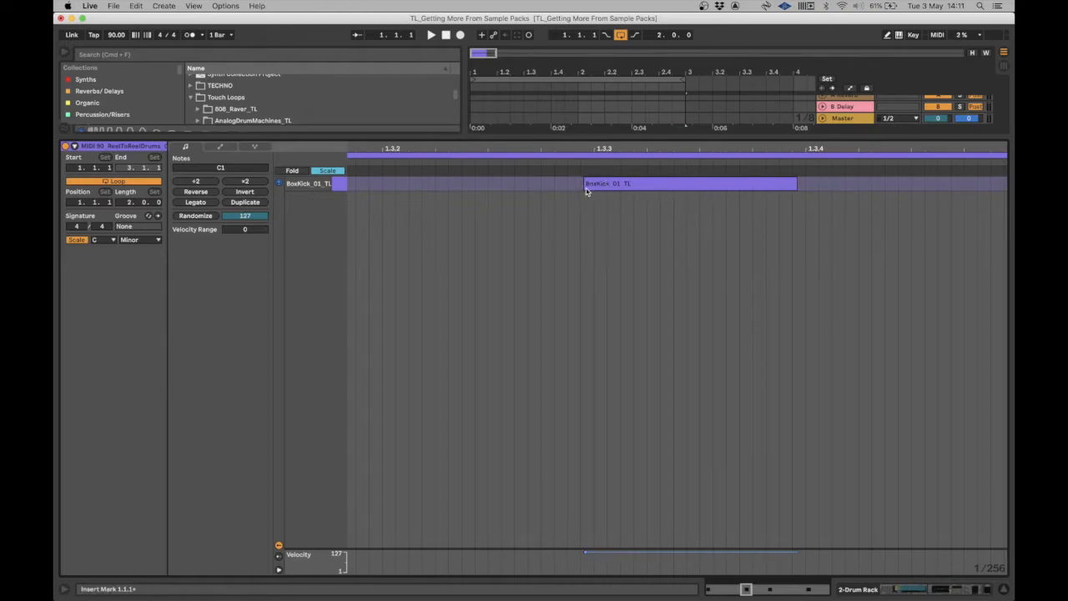
scroll(587, 191, "right", 5)
scroll(585, 191, "right", 10)
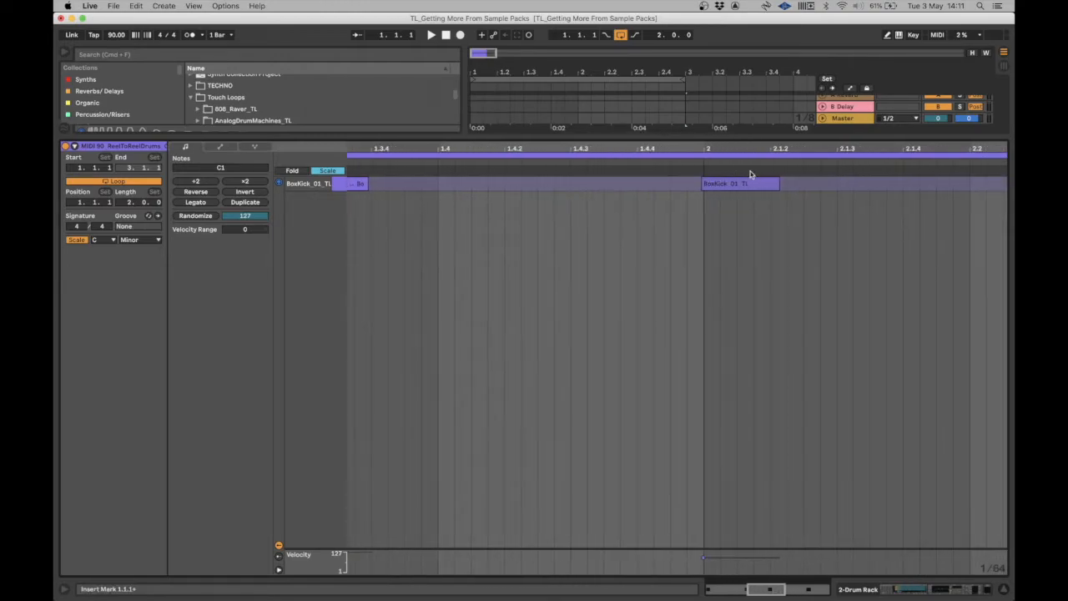
scroll(642, 193, "down", 10)
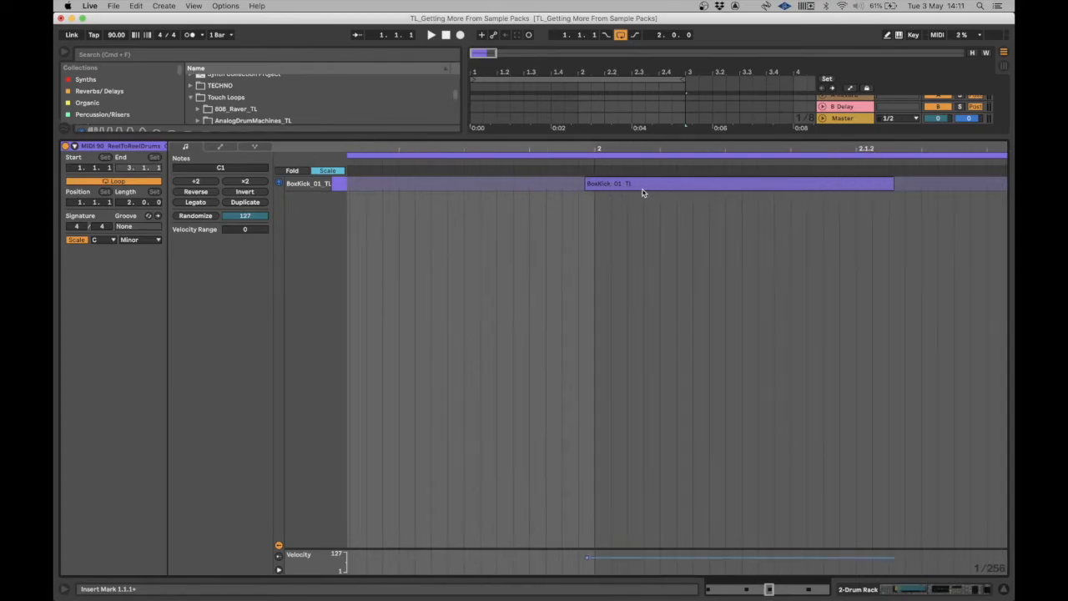
scroll(864, 186, "up", 15)
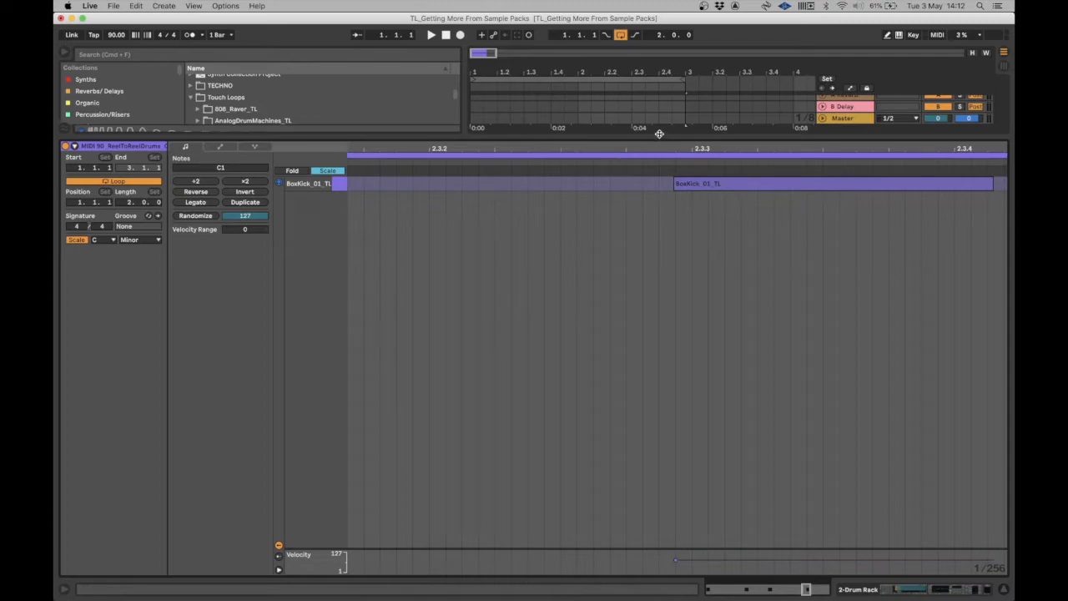
- Close the clip editor, play the drum loop together with the kick, and set the Drum Rack track's volume to -1.8 dB
key("alt+super+l")
left_click(566, 113)
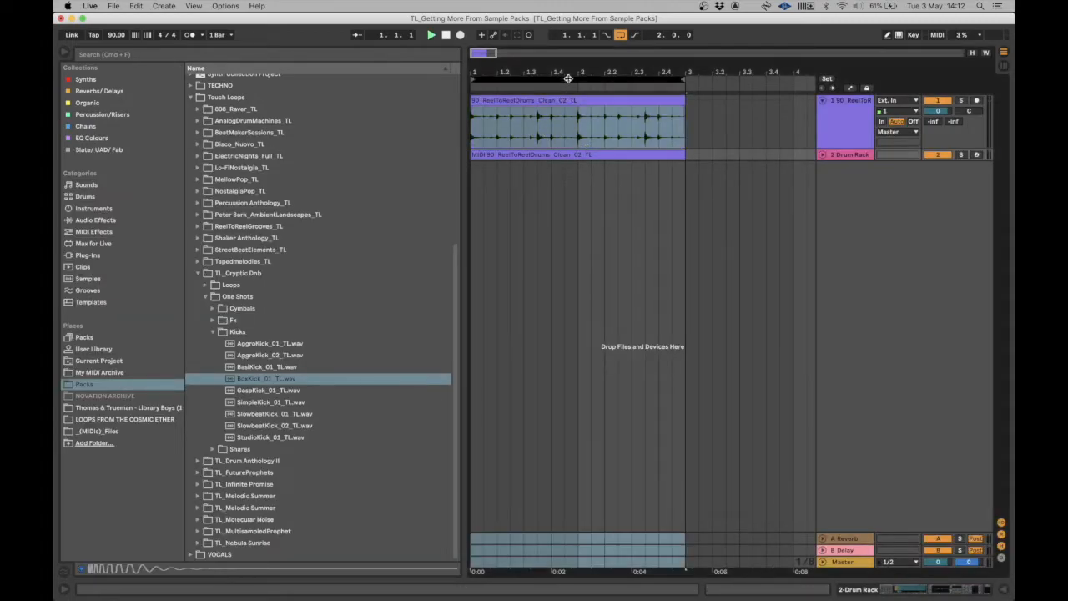
key("space")
left_click(824, 154)
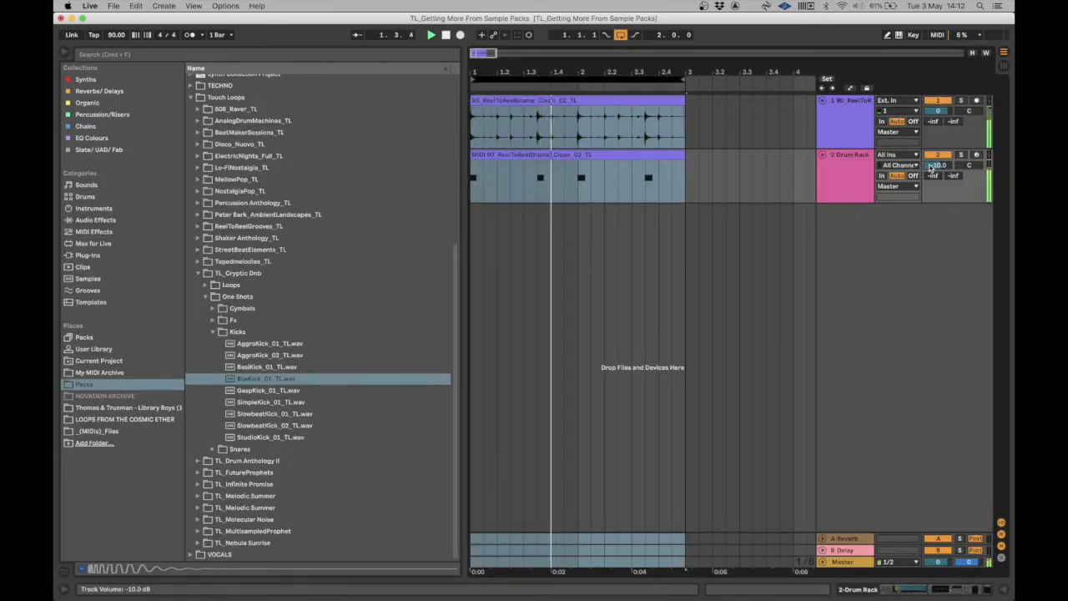
left_click_drag(928, 168, 929, 174)
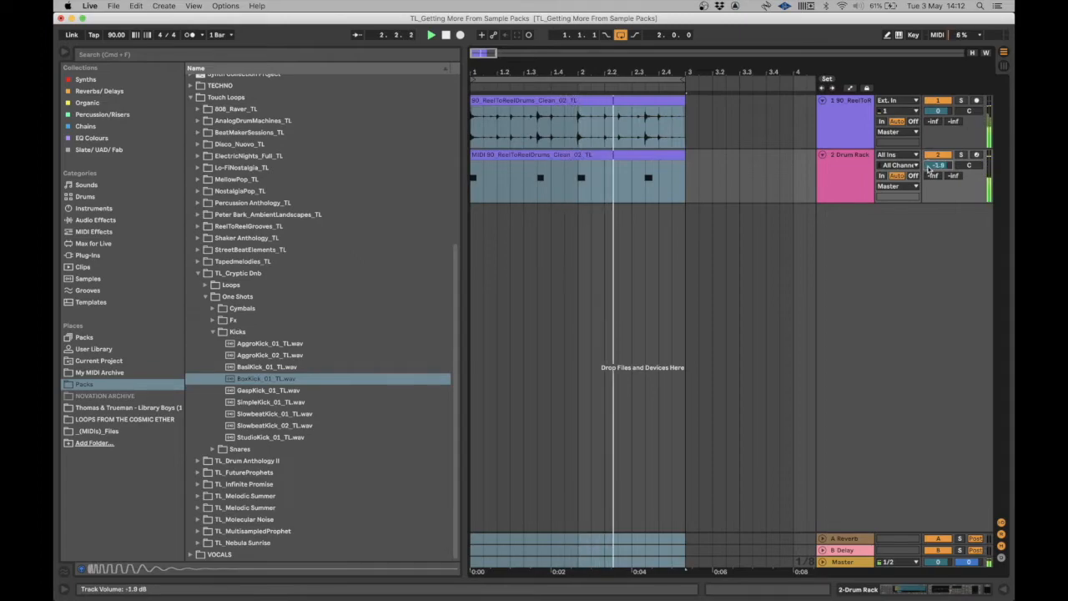
- Solo the drum loop track during playback and raise its EQ Eight low-cut frequency to 255 Hz
double_click(847, 124)
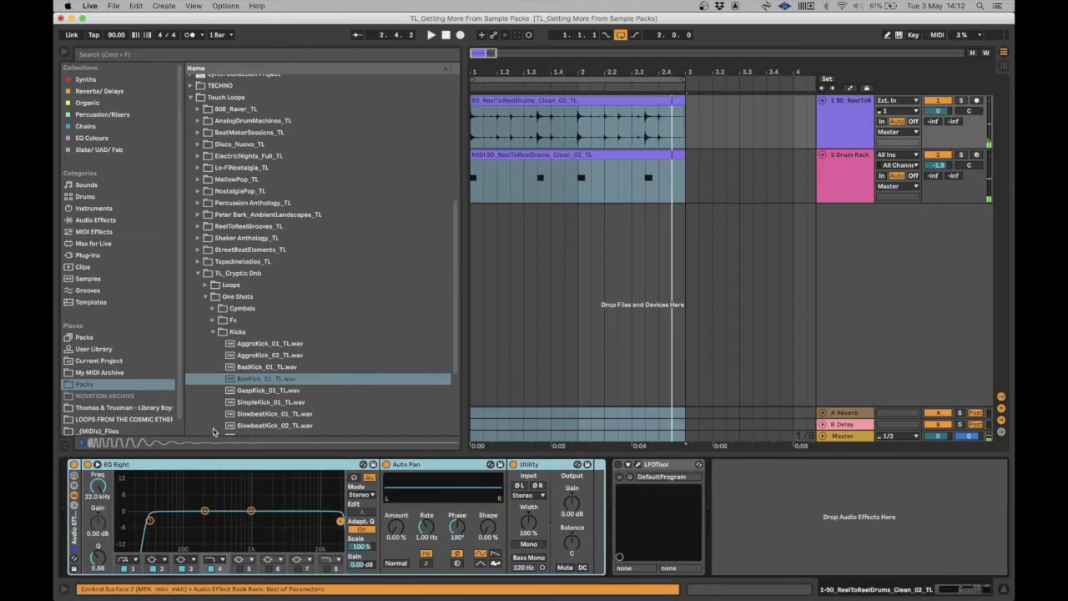
left_click(941, 101)
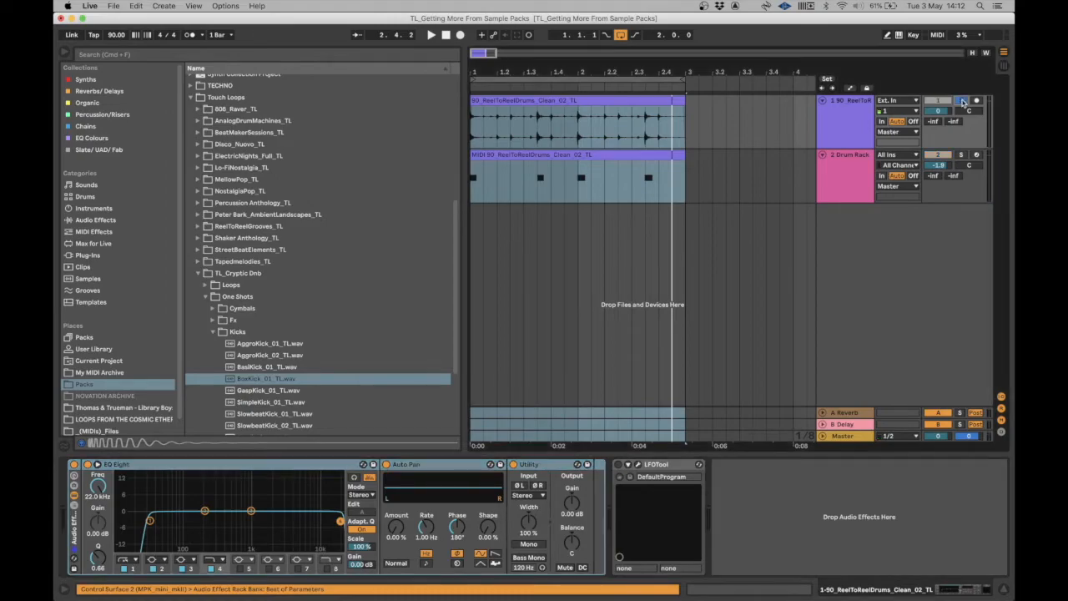
key("space")
left_click_drag(153, 520, 202, 520)
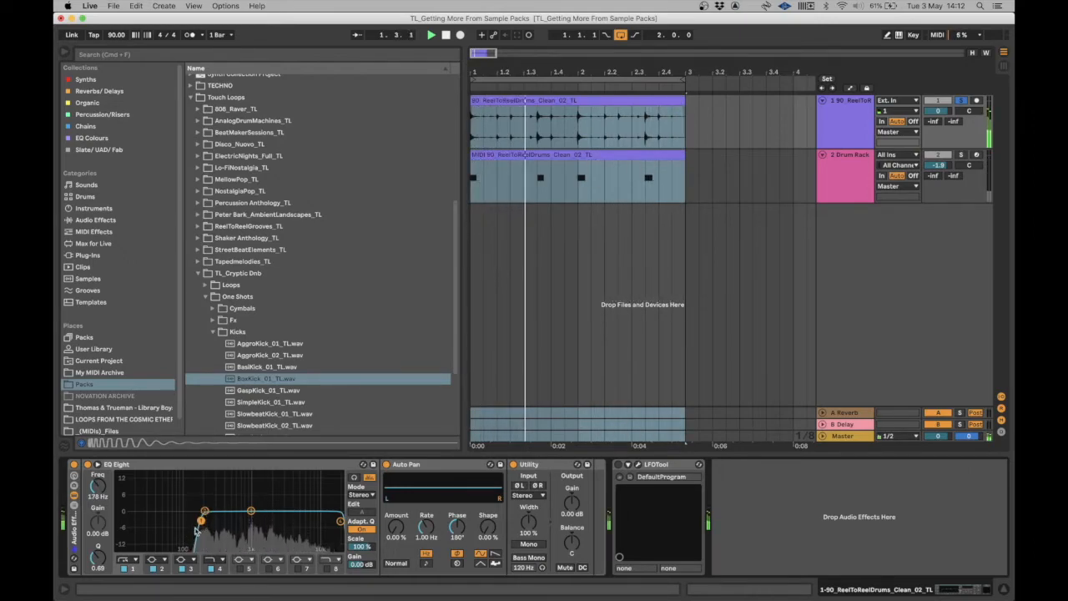
left_click_drag(201, 520, 211, 521)
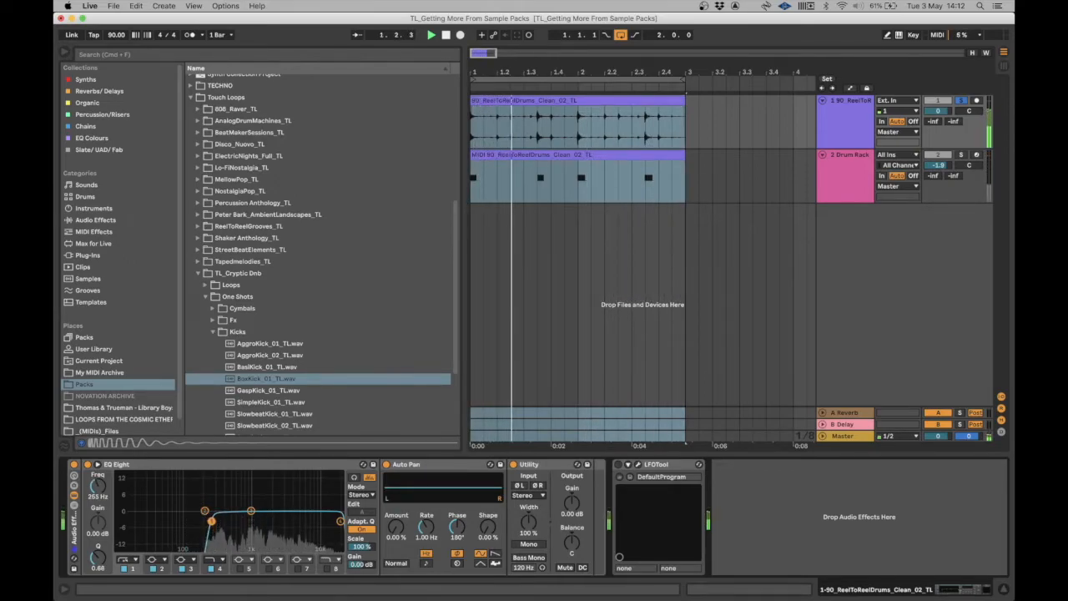
- Unsolo the drum loop track and set the Drum Rack track's volume to -2.6 dB against the filtered loop
left_click(963, 101)
left_click_drag(938, 165, 938, 171)
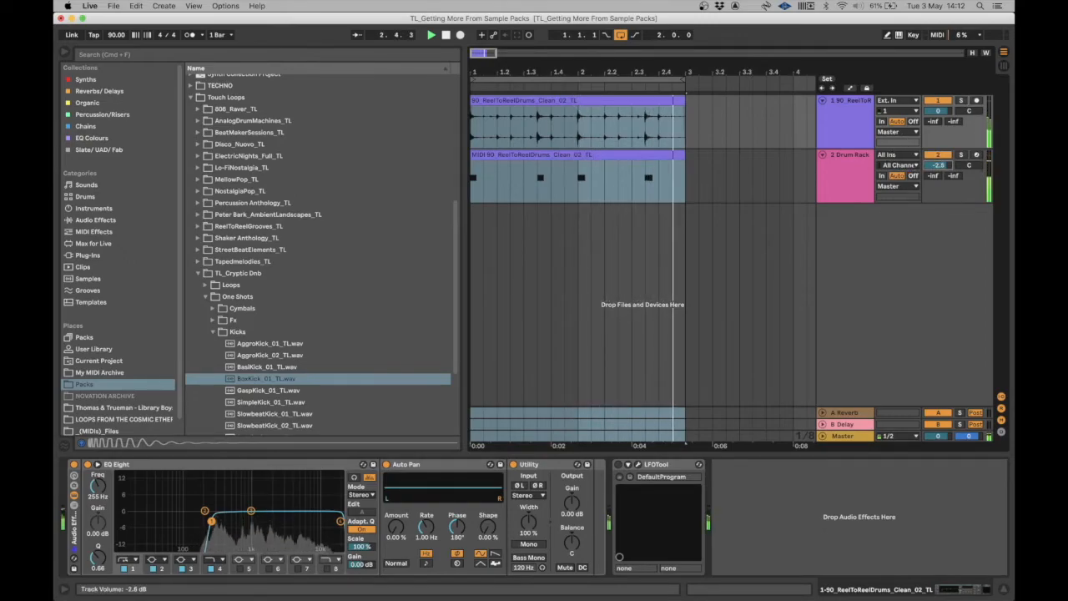
- Open the converted kick MIDI clip on the Drum Rack track and turn off its Scale setting
left_click(837, 178)
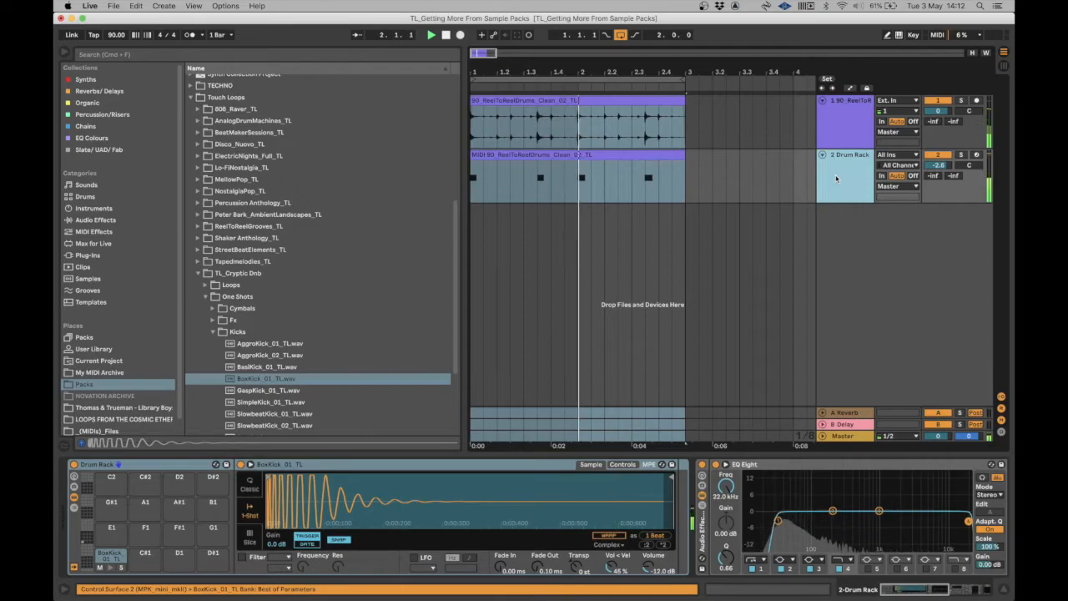
double_click(588, 155)
left_click(534, 241)
left_click(329, 172)
left_click(73, 242)
left_click(419, 229)
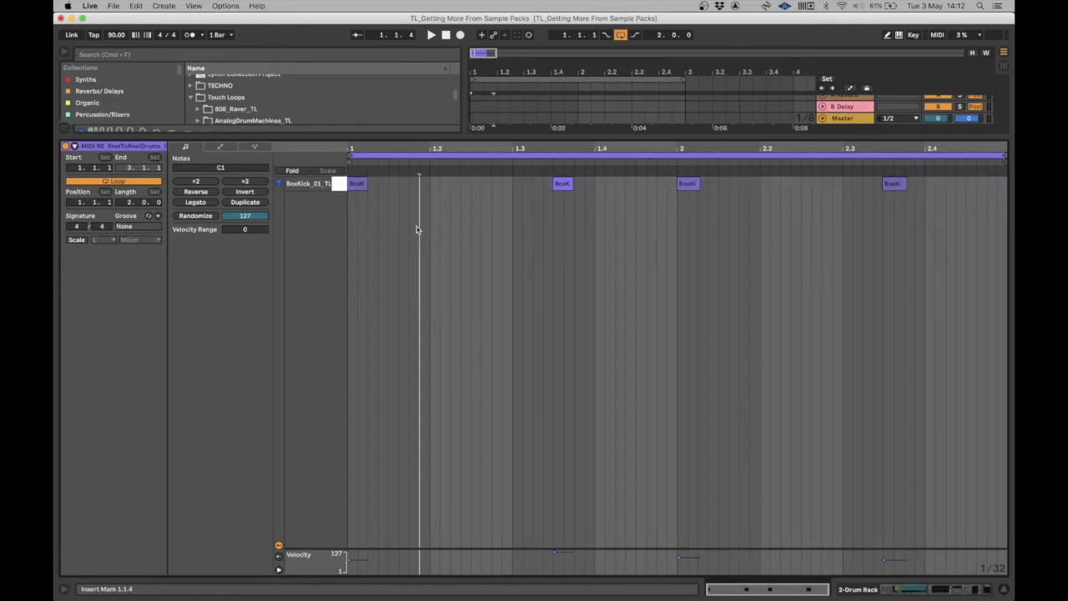
- Select all BoxKick notes in the clip and raise their velocities to 127
key("super+a")
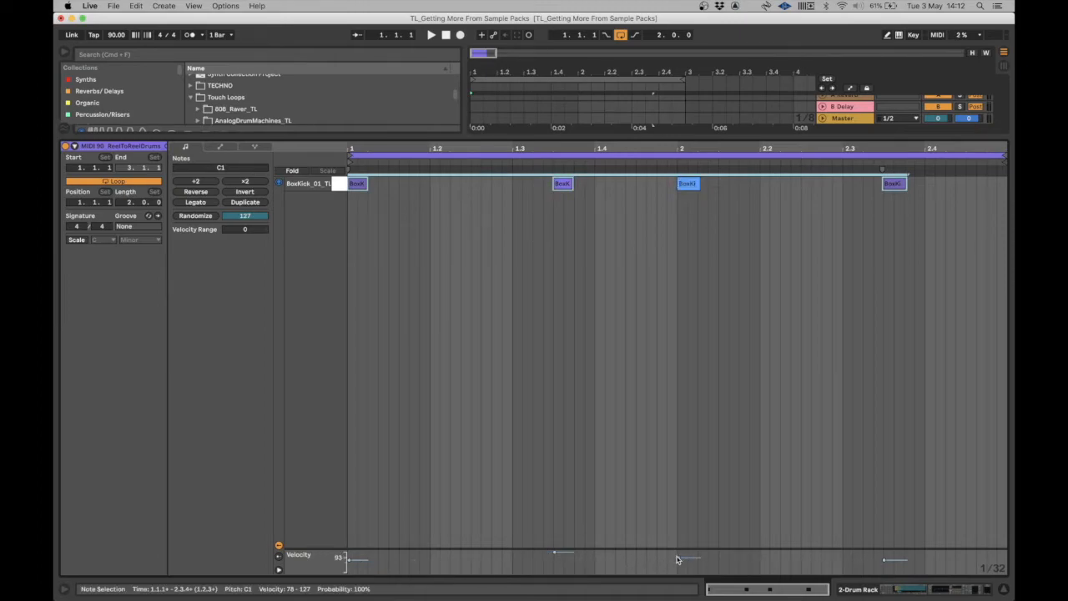
left_click_drag(678, 558, 680, 554)
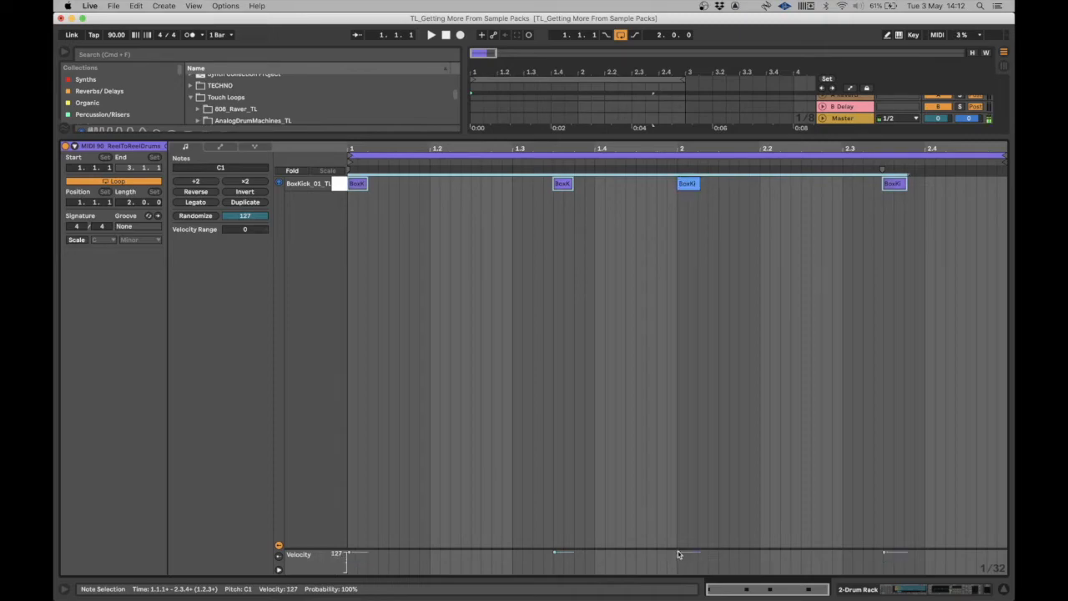
left_click(644, 262)
left_click(606, 268)
key("super+a")
left_click_drag(555, 553, 555, 560)
mouse_move(346, 559)
left_mouse_down()
mouse_move(346, 571)
mouse_move(346, 552)
left_mouse_up()
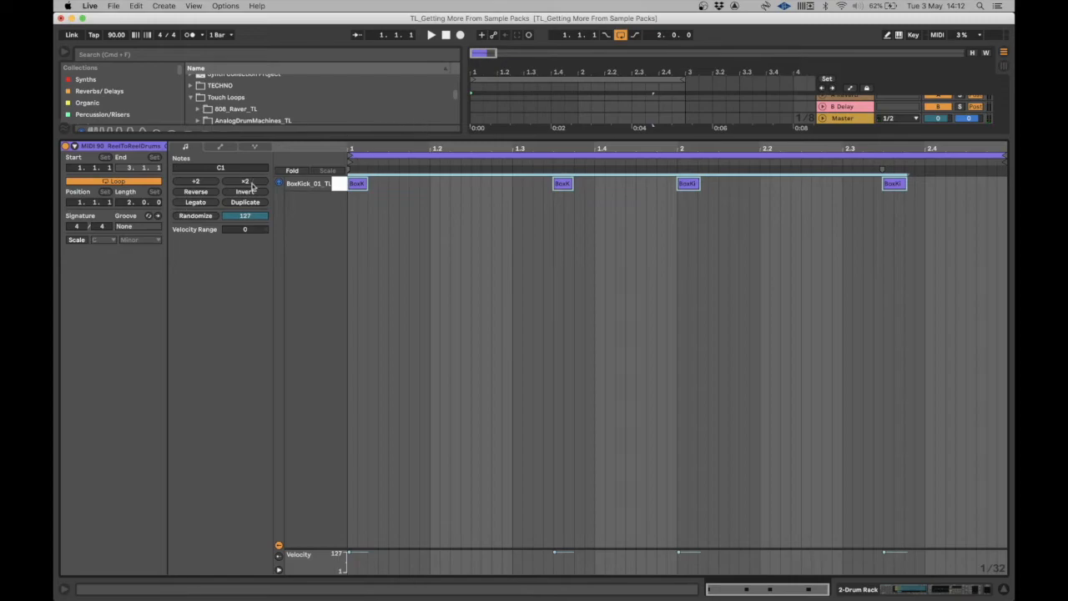
- Set the kick notes' Velocity Range to -12 and close the clip editor
left_click_drag(231, 231, 231, 263)
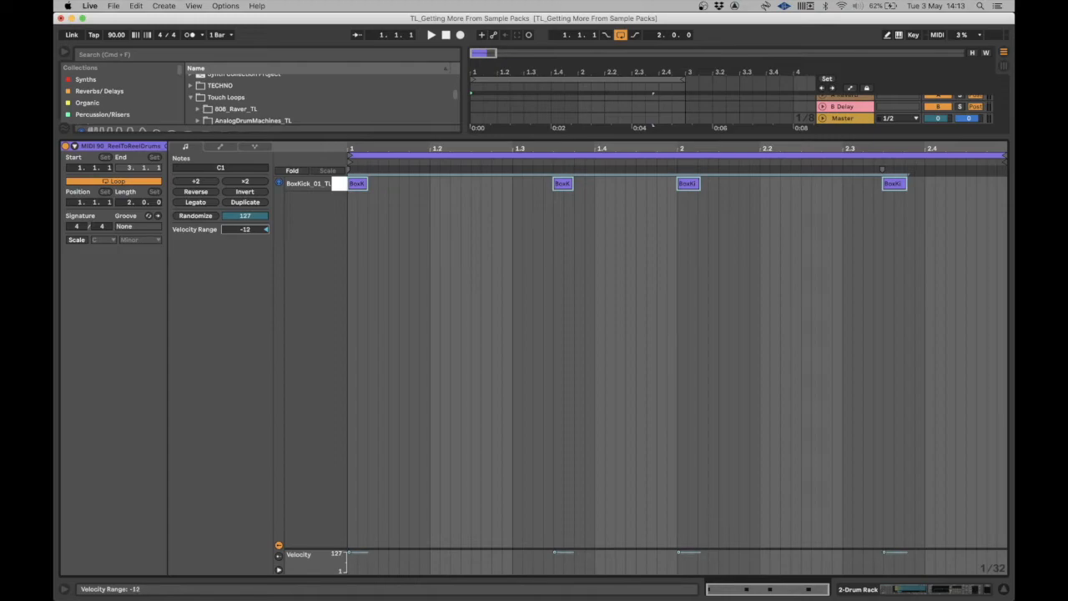
left_click(430, 258)
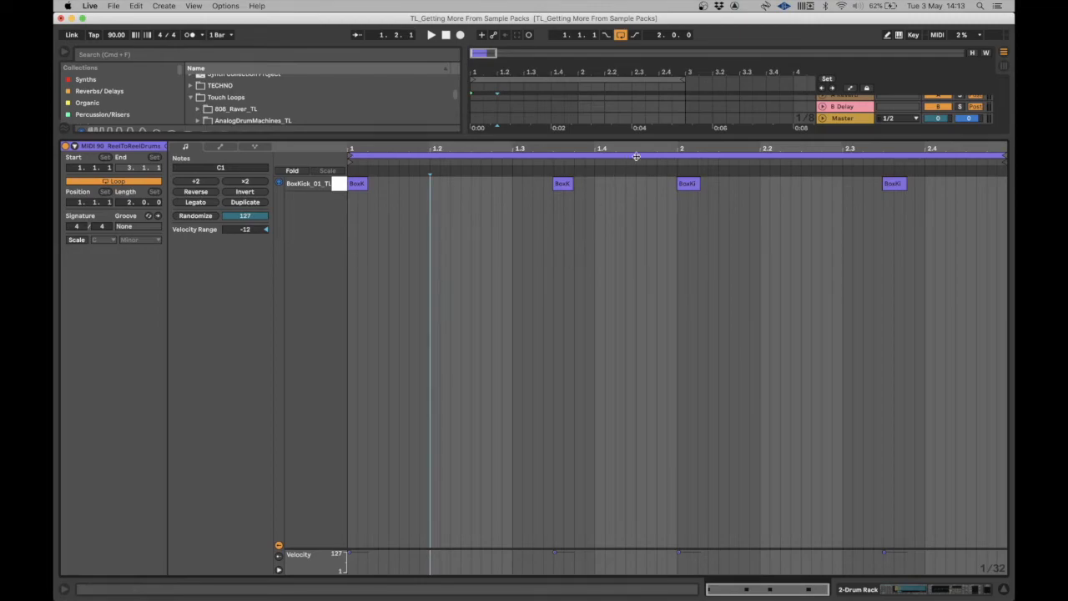
double_click(656, 136)
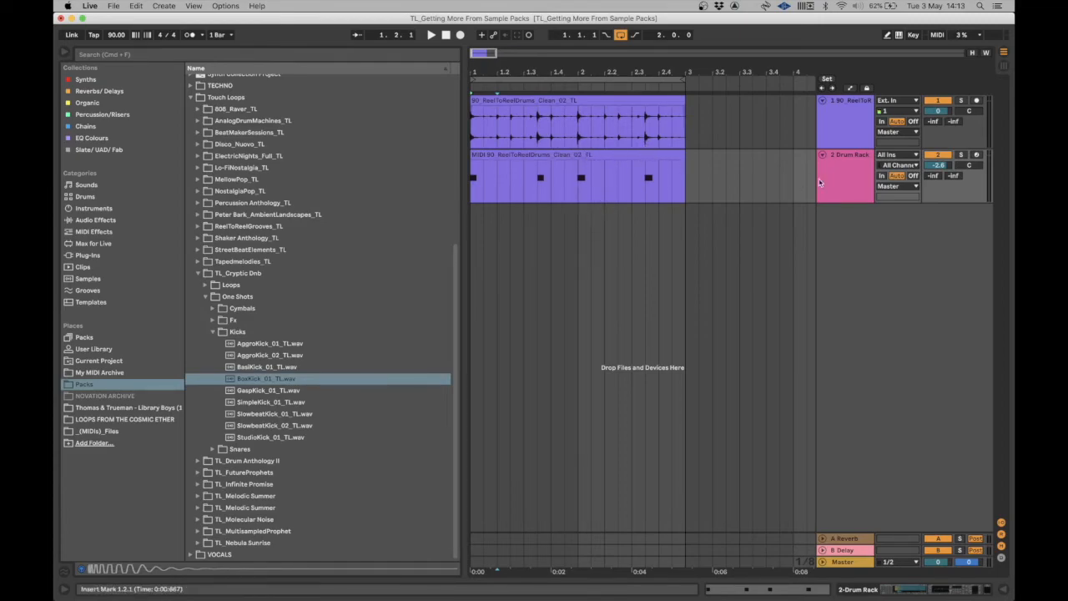
left_click(844, 159)
left_click(855, 126)
left_click(855, 181)
left_click(854, 126)
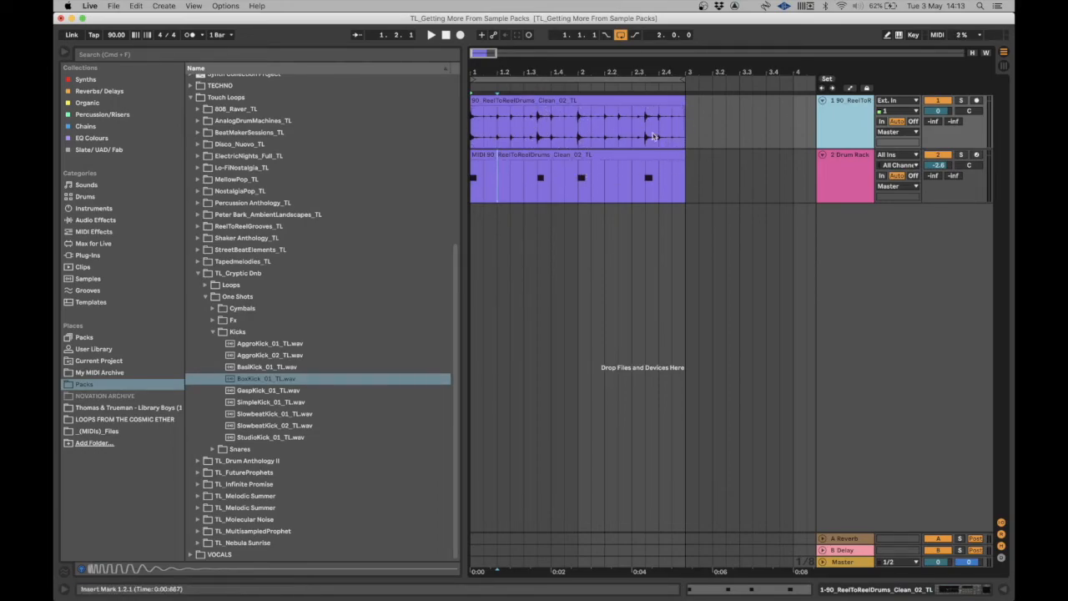
mouse_move(650, 74)
left_mouse_down()
mouse_move(650, 184)
mouse_move(650, 73)
left_mouse_up()
left_click(855, 170)
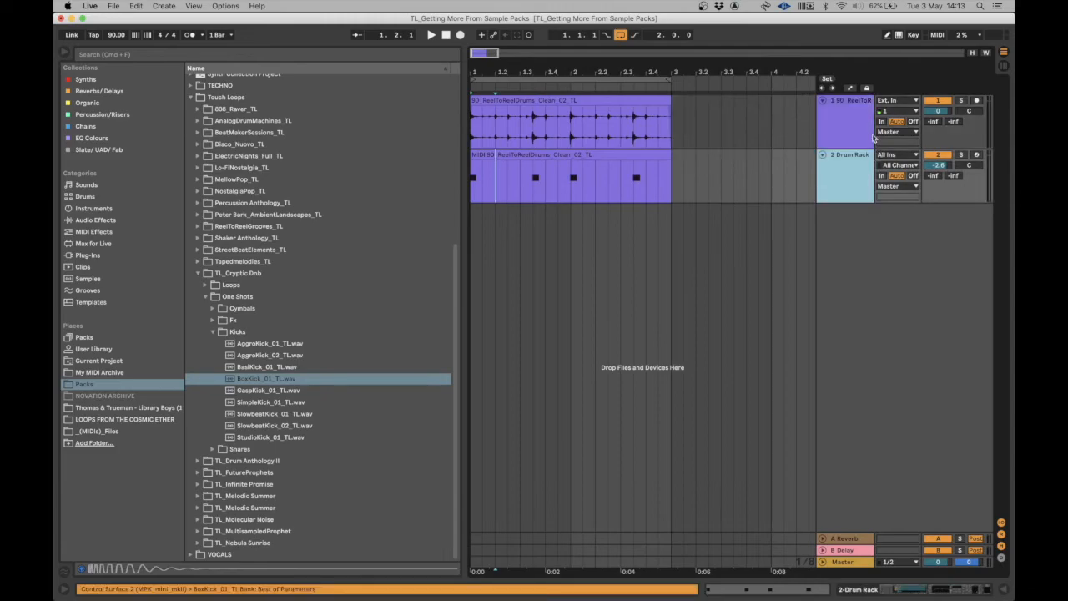
- Loop the drum loop and kick together, lower the Drum Rack track's volume to -7.9 dB, and stop playback
left_click(589, 78)
key("space")
mouse_move(938, 165)
left_mouse_down()
mouse_move(938, 182)
mouse_move(930, 169)
left_mouse_up()
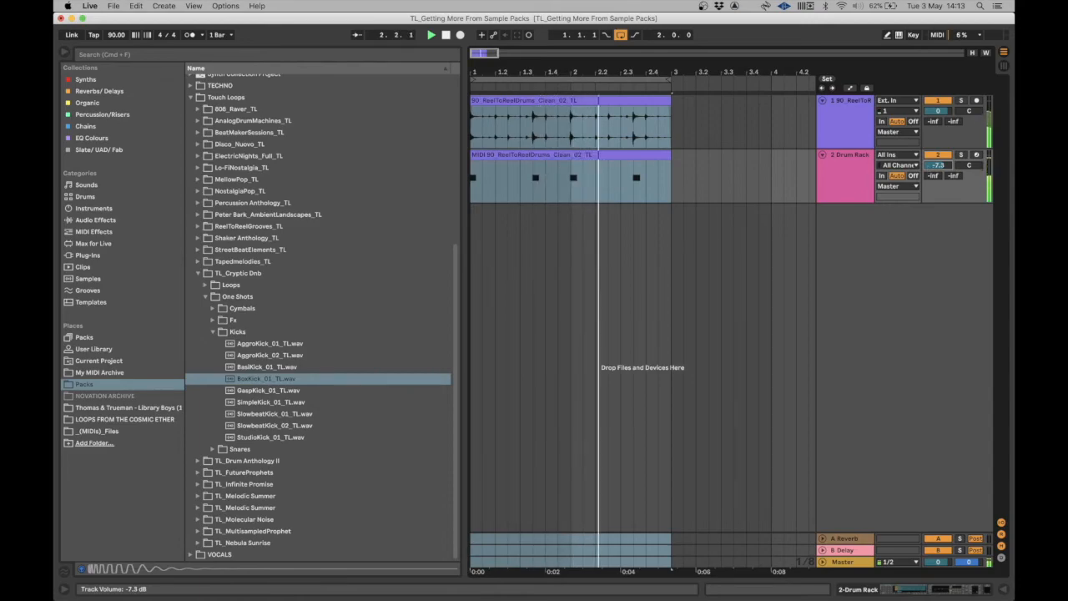
left_click(785, 120)
key("space")
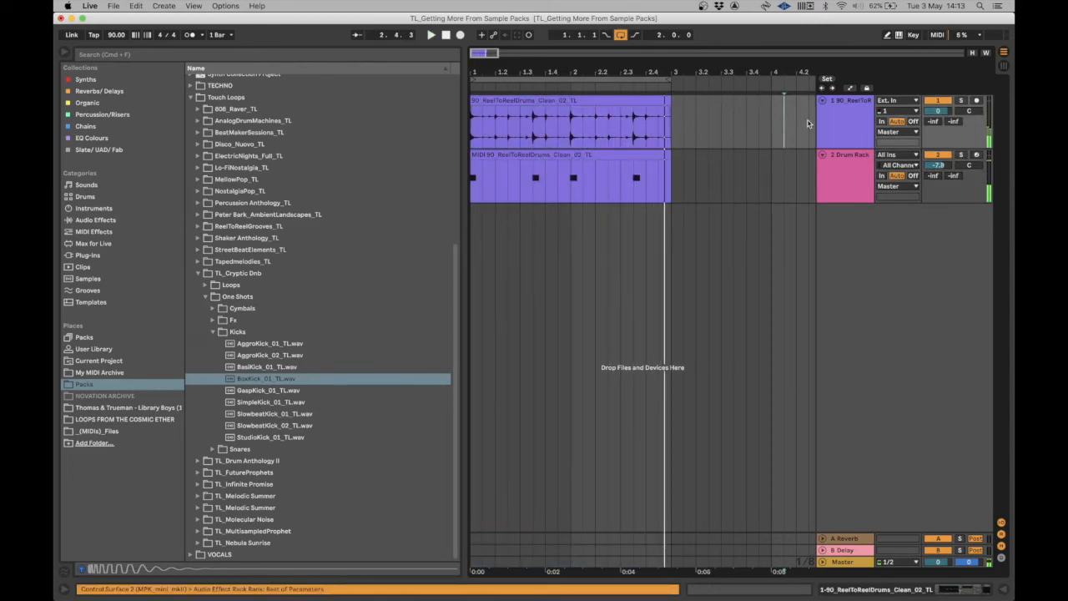
- Review the filtered drum loop track and the kick Drum Rack track alternately, including their device chains
left_click(822, 123)
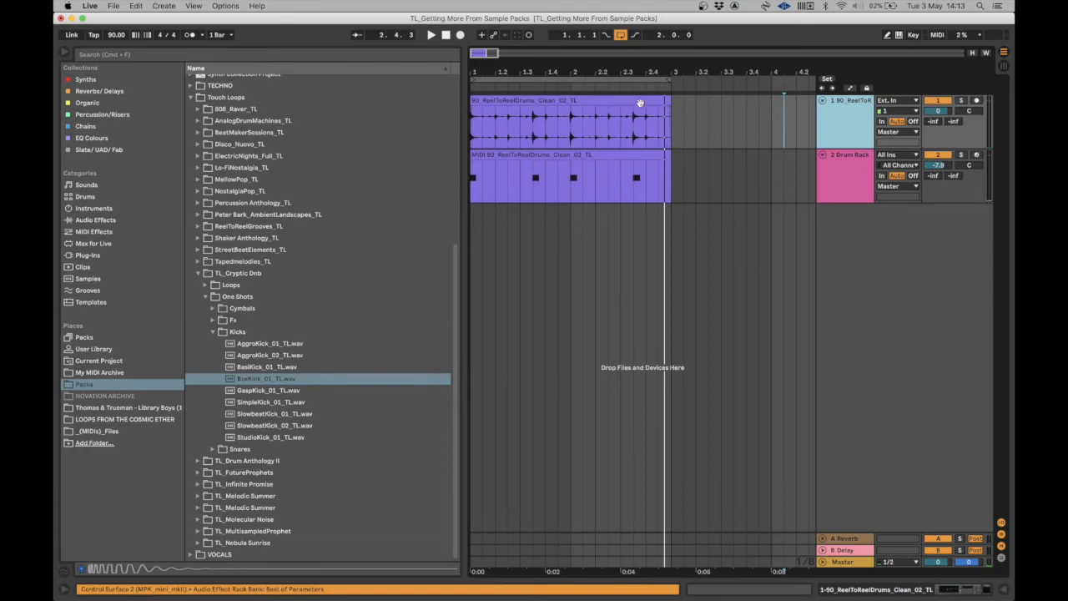
left_click(542, 157)
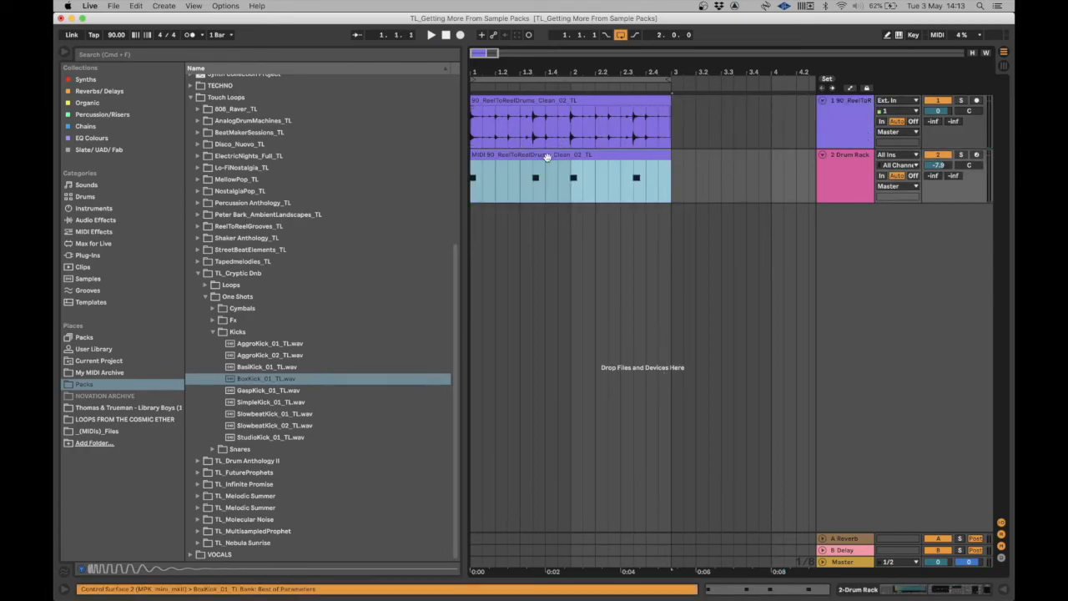
left_click(852, 108)
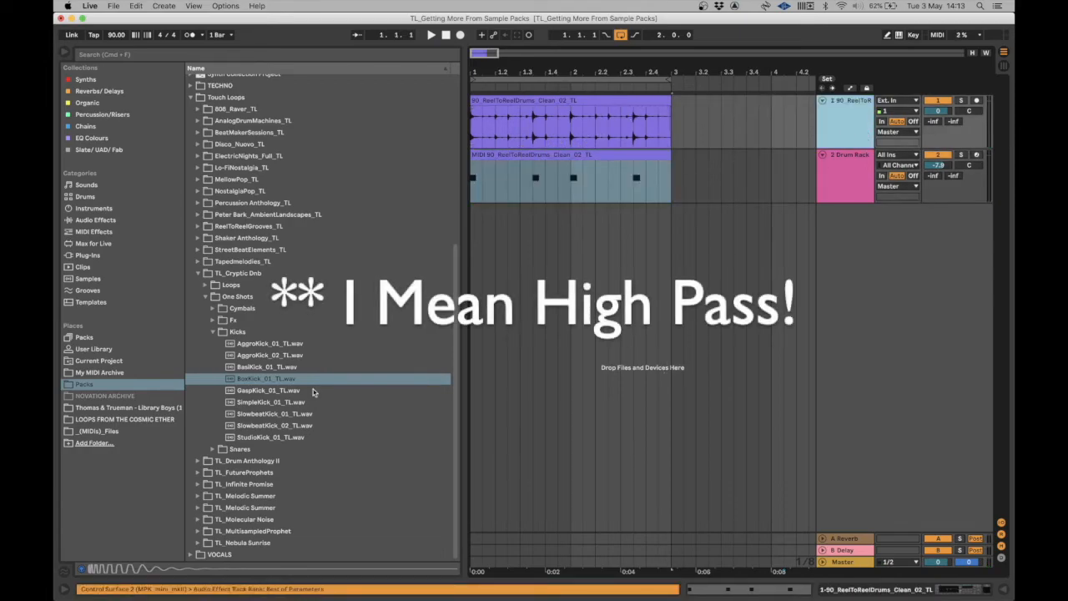
double_click(855, 103)
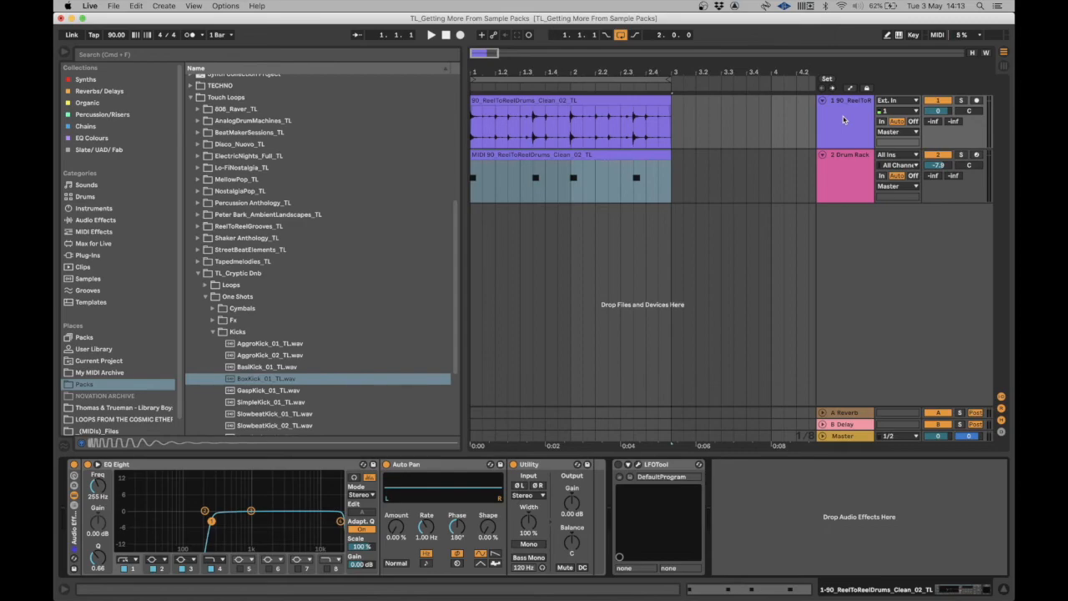
left_click(857, 158)
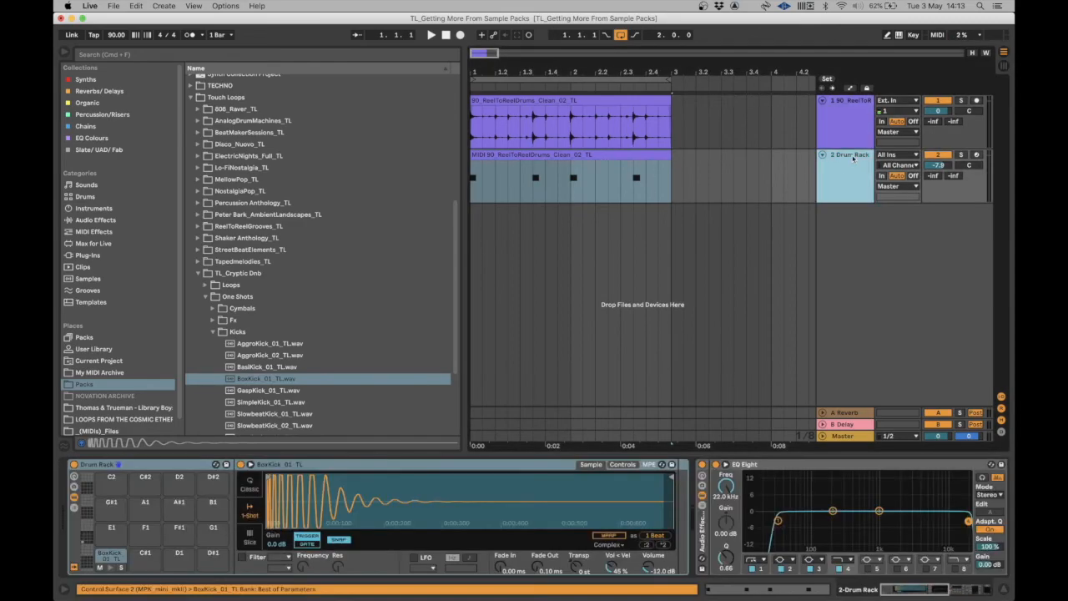
left_click(853, 140)
left_click(839, 172)
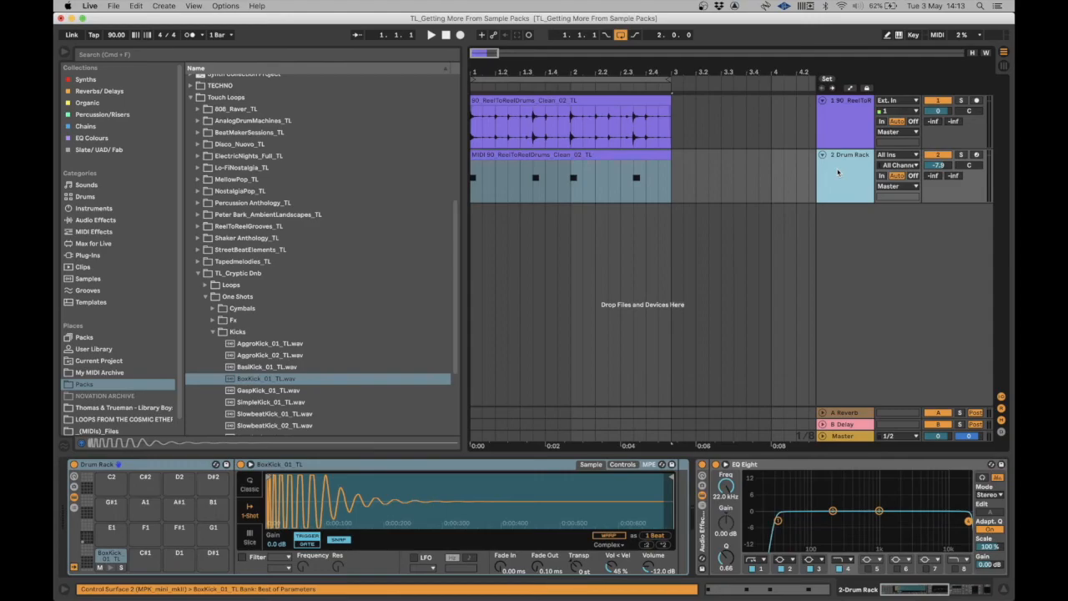